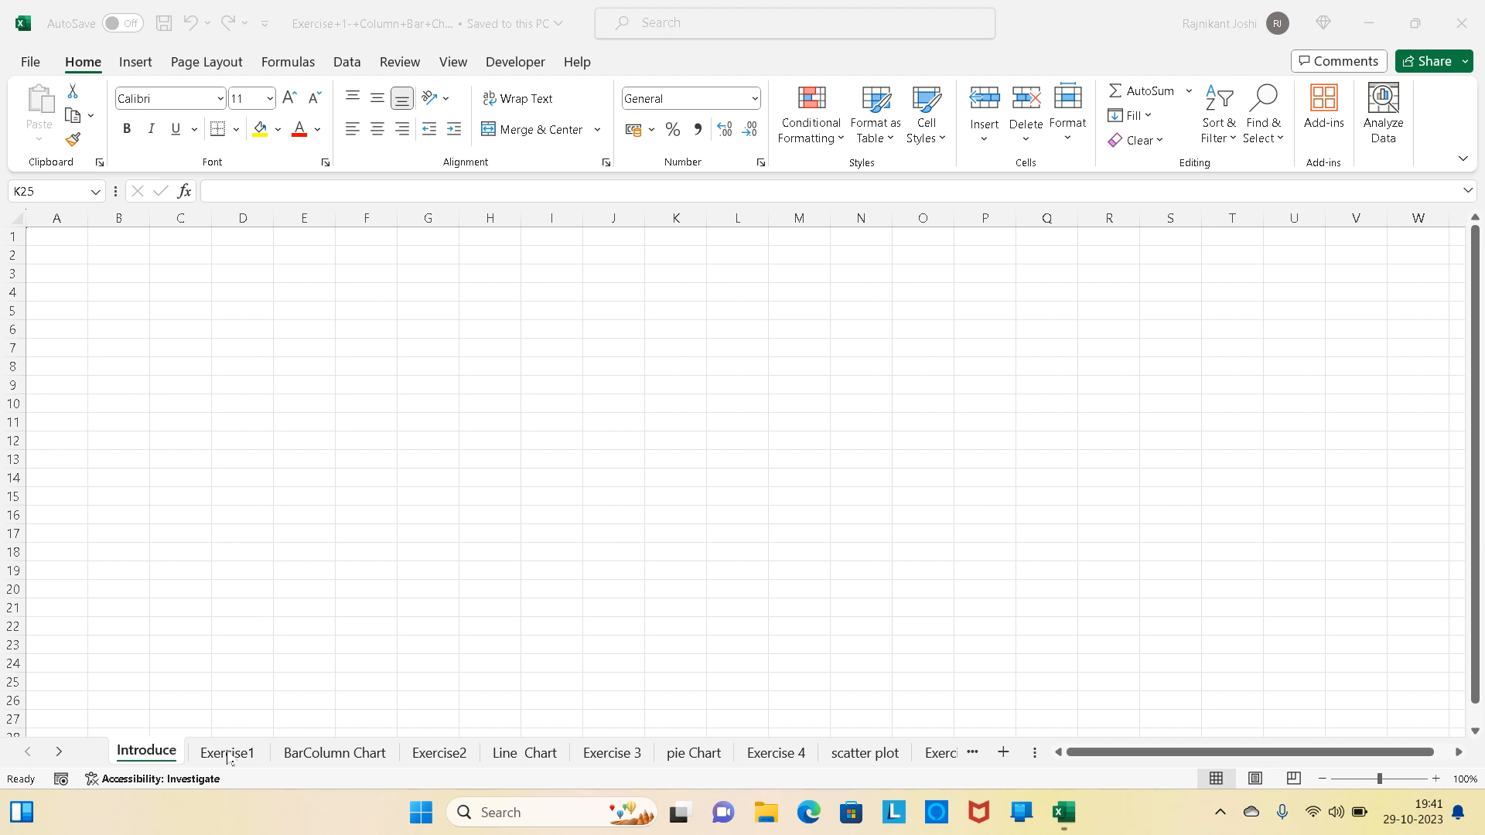
- Open the Exercise1 sheet and look over the available column, hierarchy, waterfall, line, statistical and combo chart types
click(229, 760)
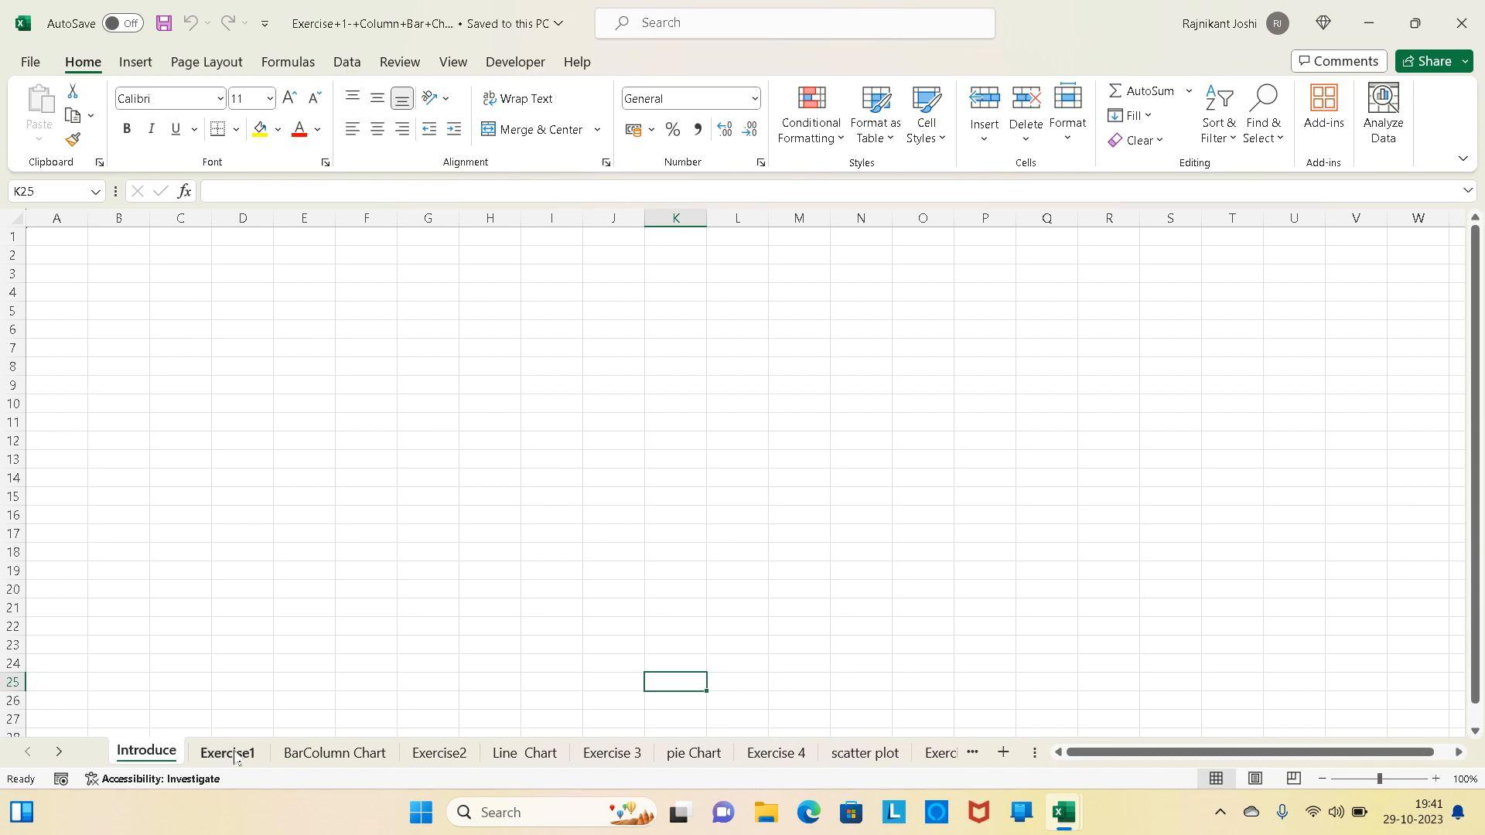
click(230, 757)
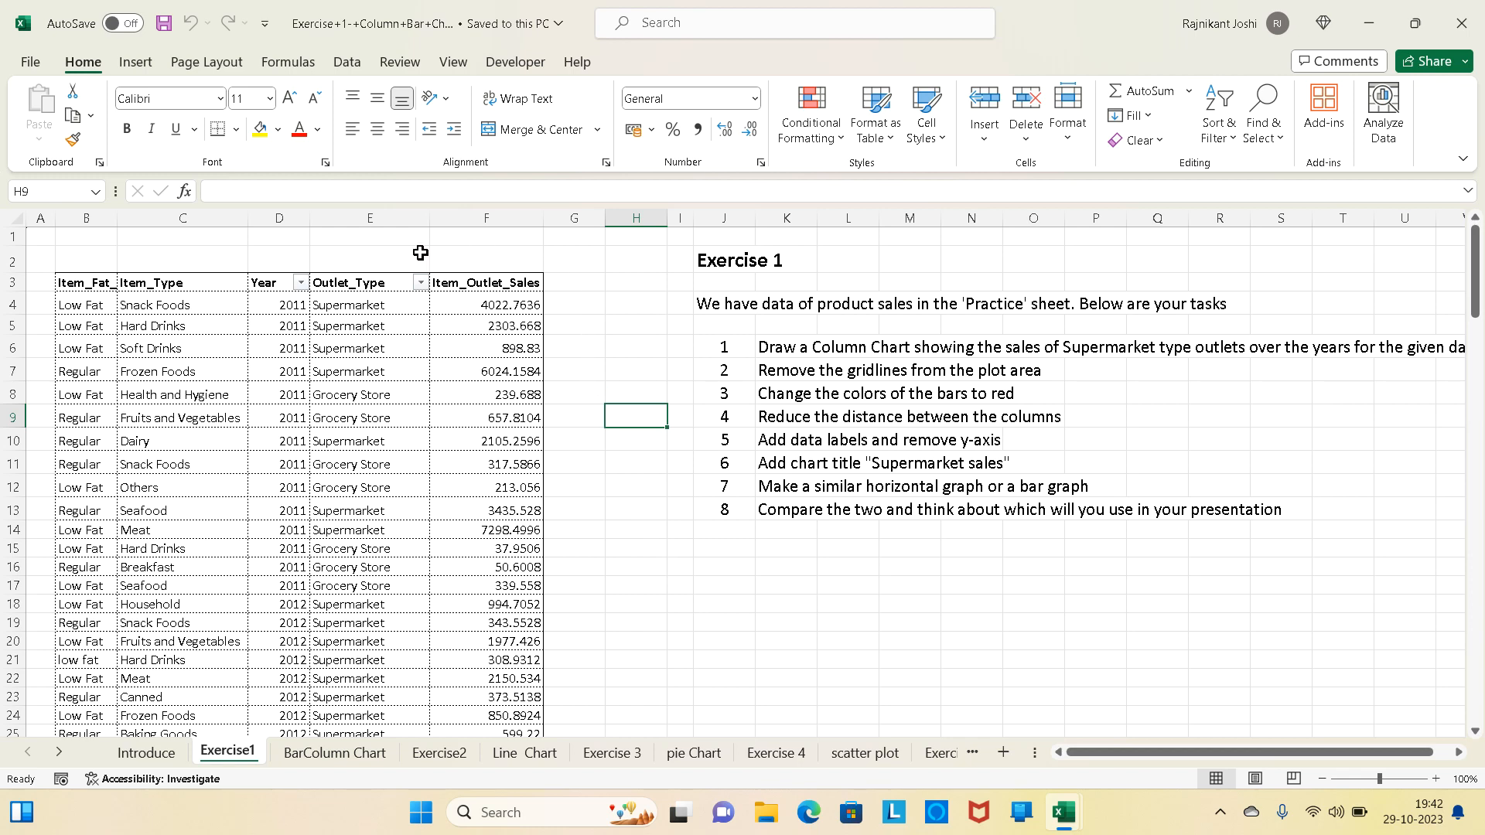
click(137, 63)
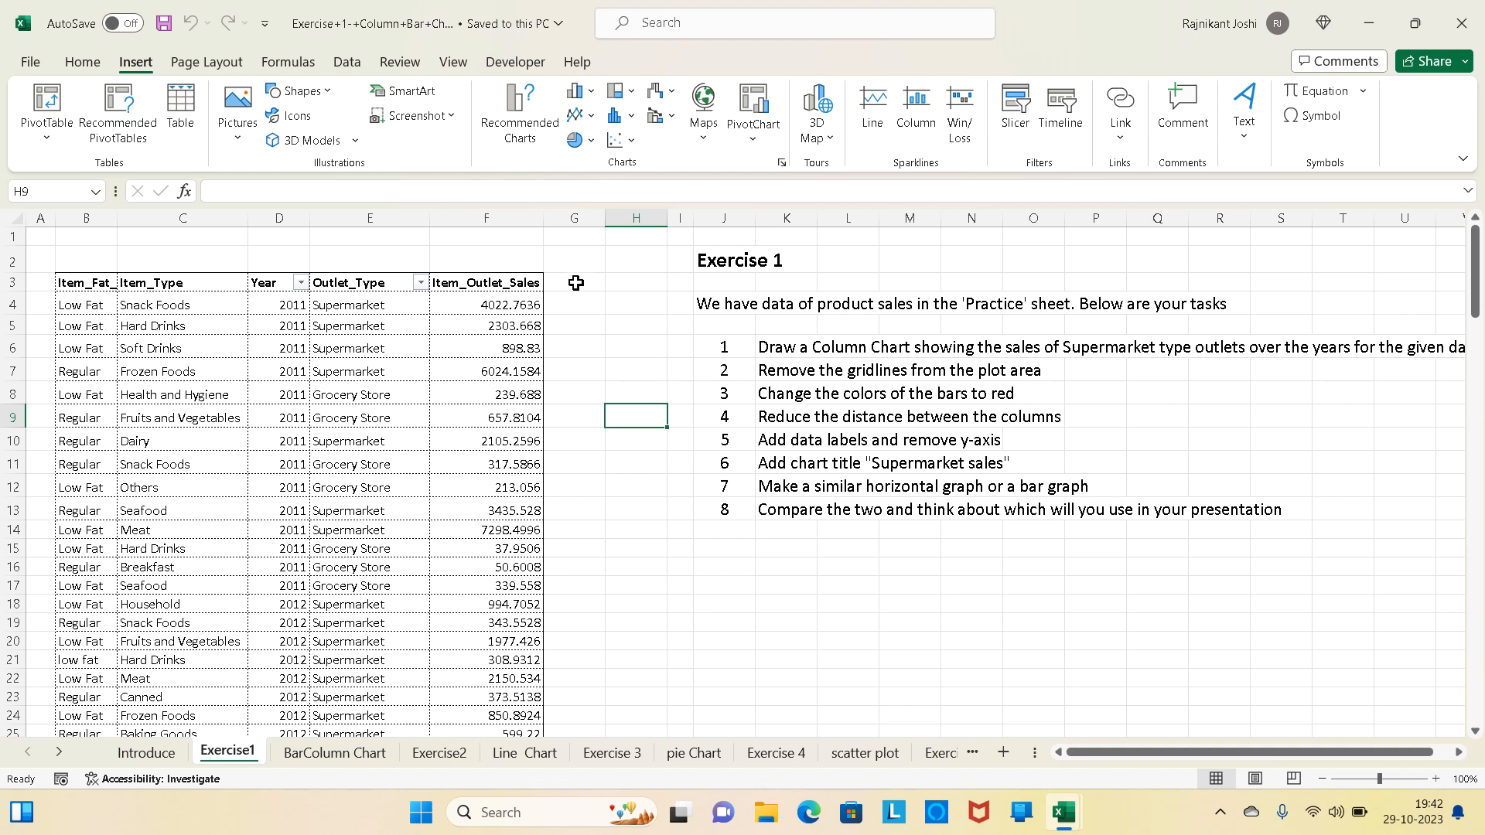
click(590, 99)
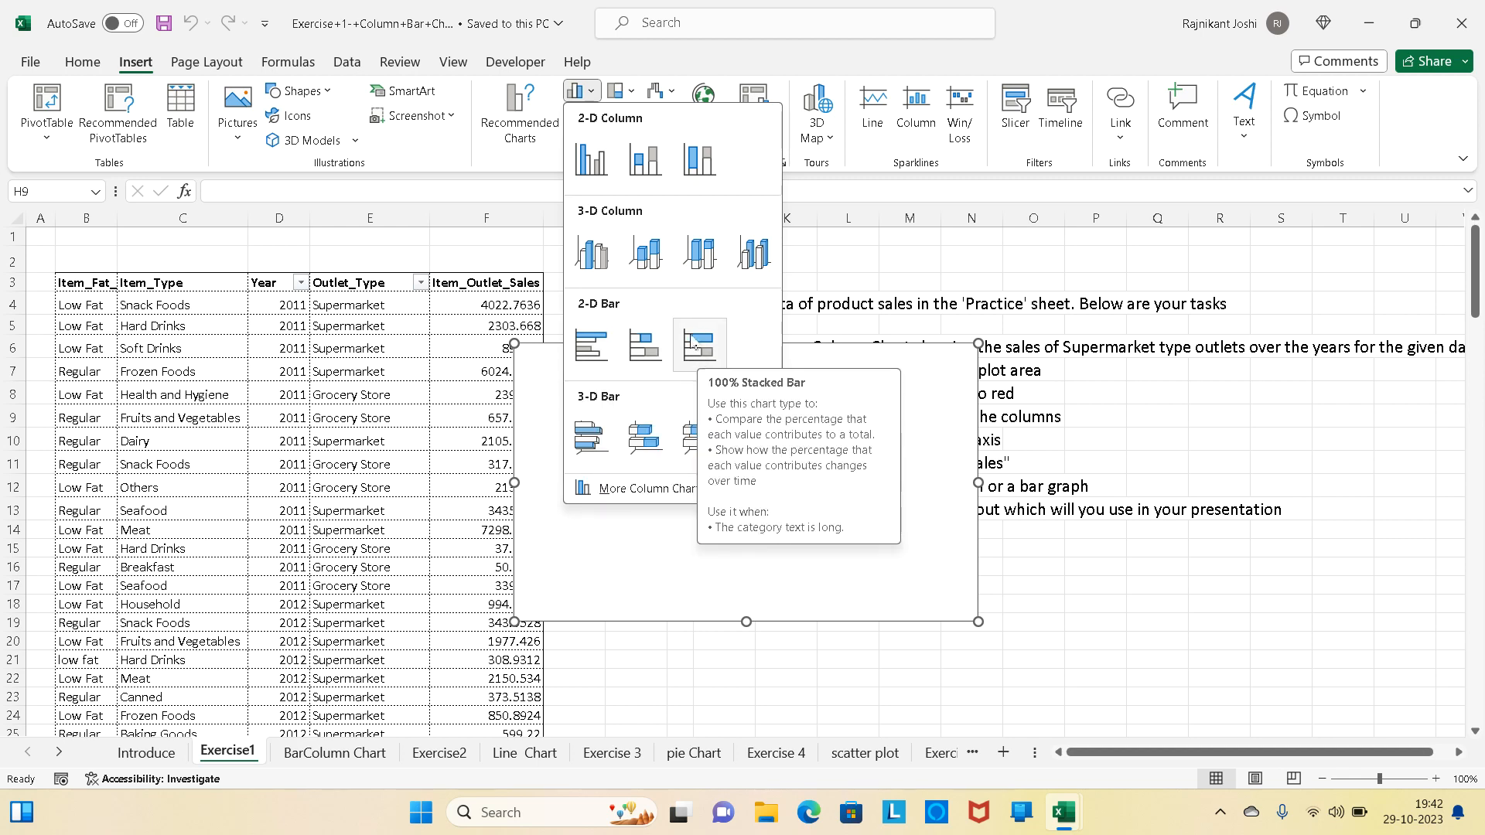
click(630, 97)
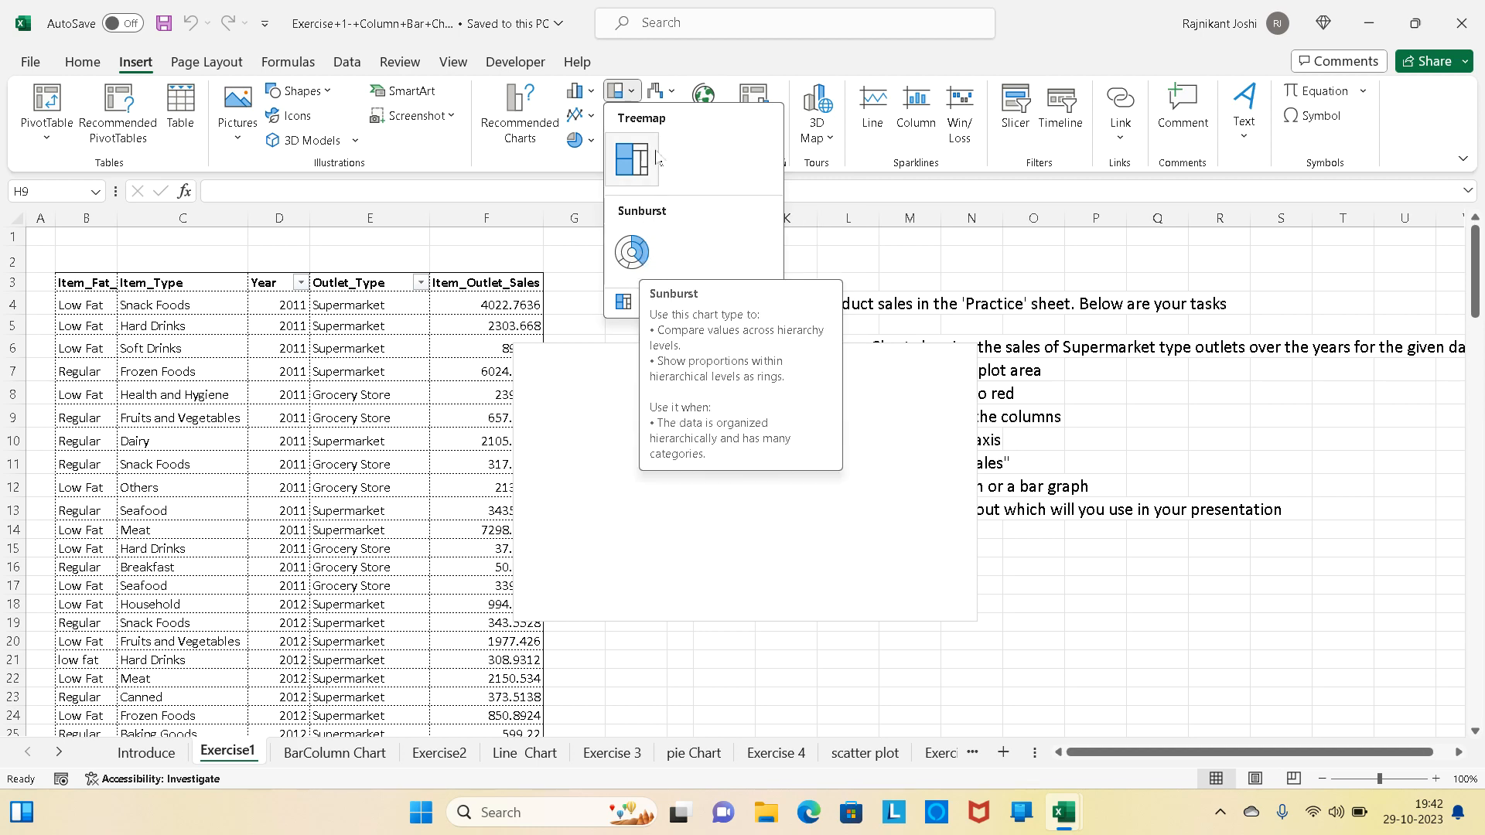
click(664, 91)
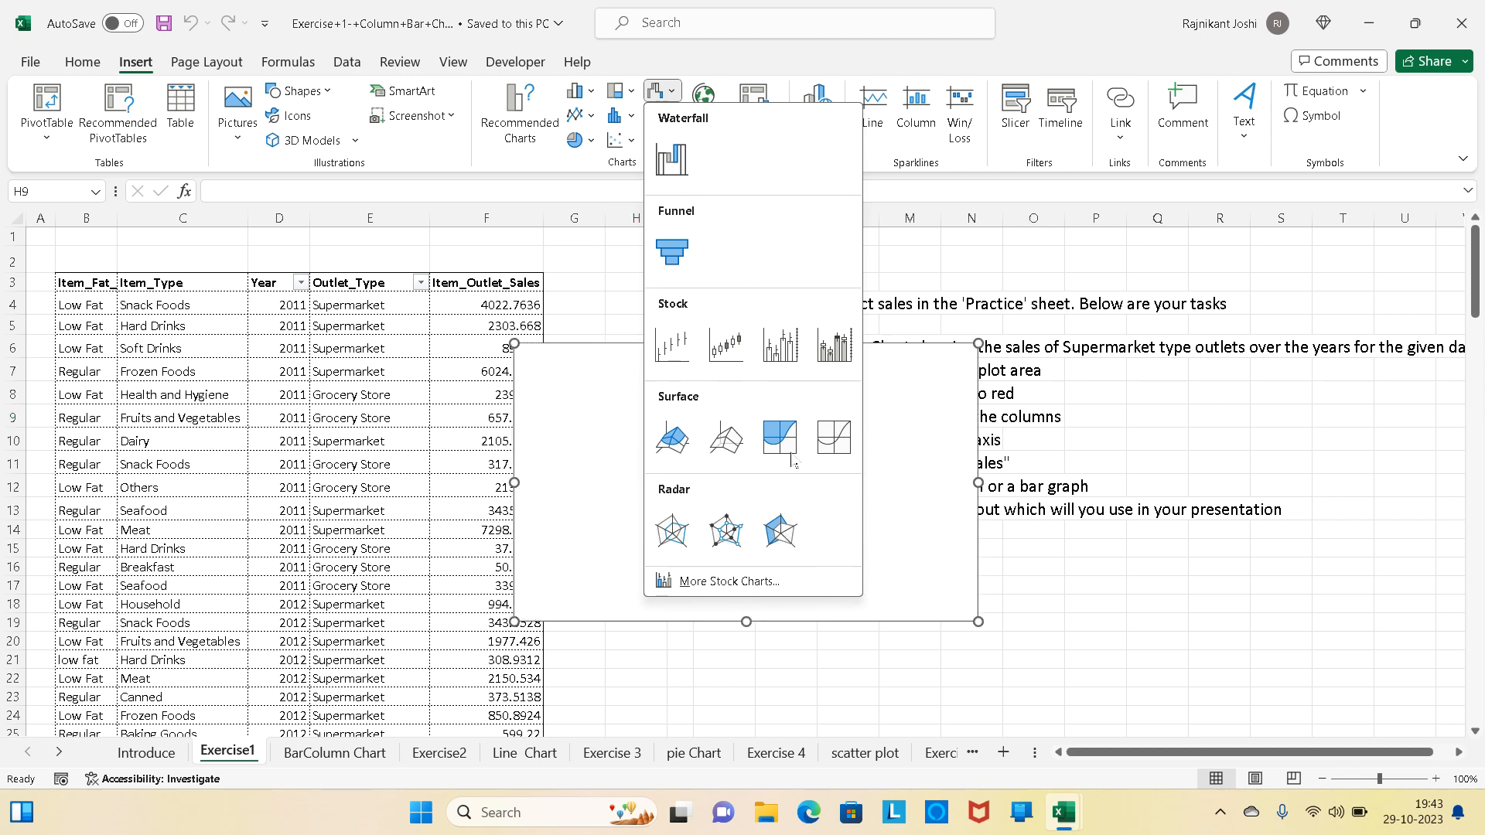
click(590, 116)
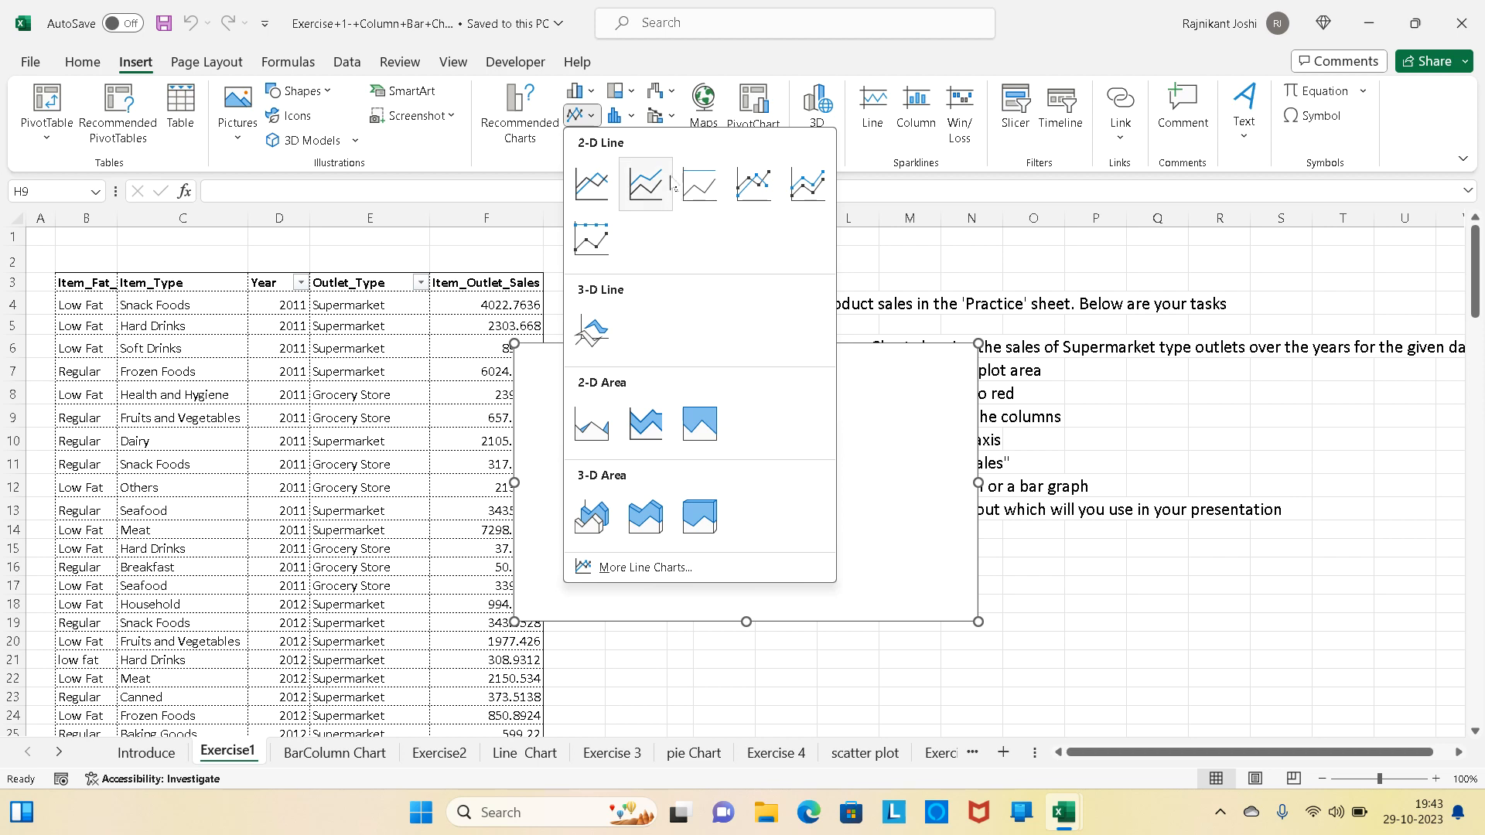
click(632, 120)
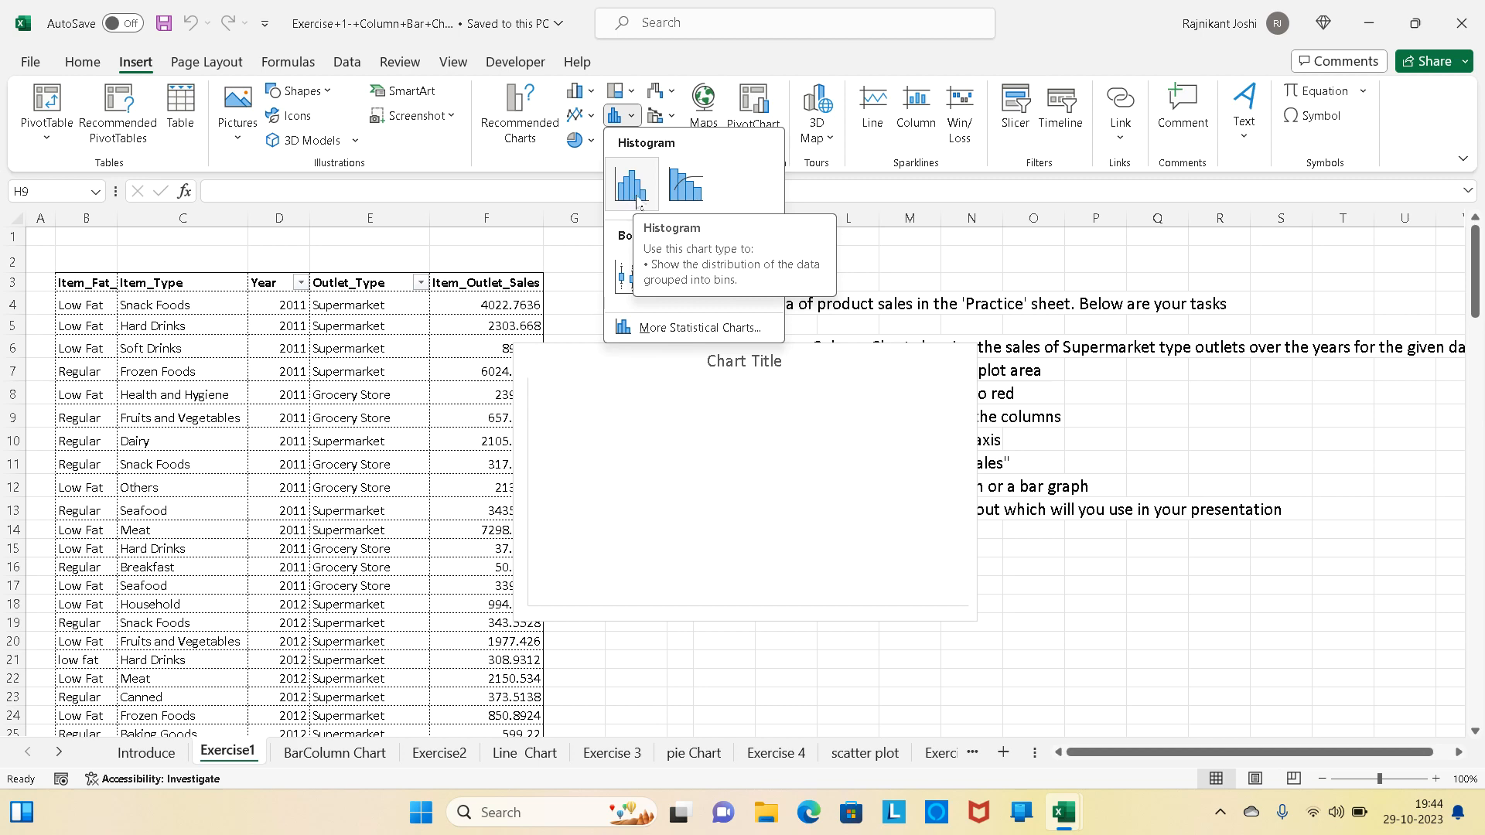
click(671, 118)
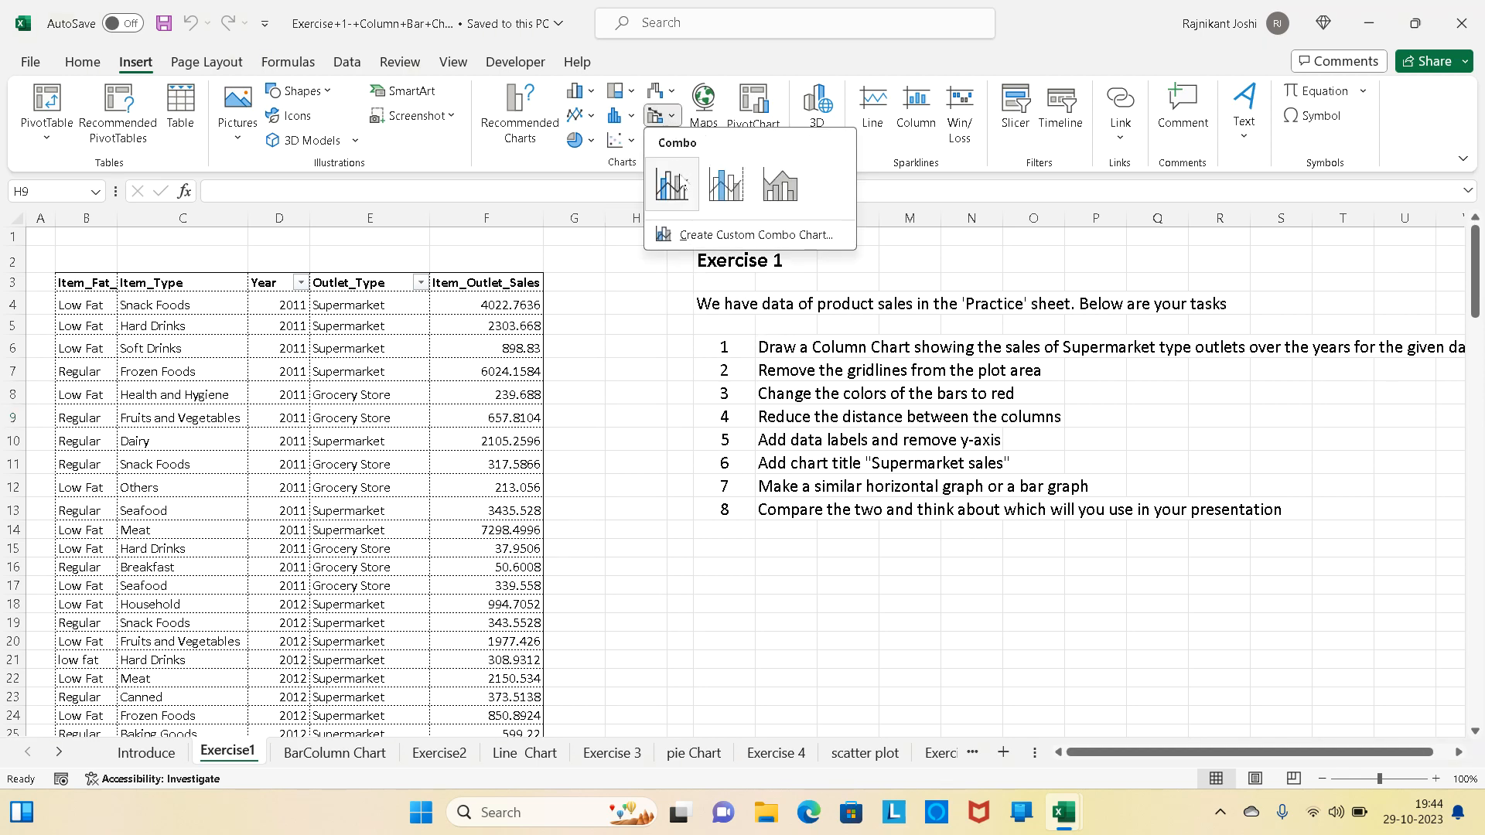
- Compare the column, line, combo, pie and scatter chart types offered for insertion without adding a chart
click(591, 96)
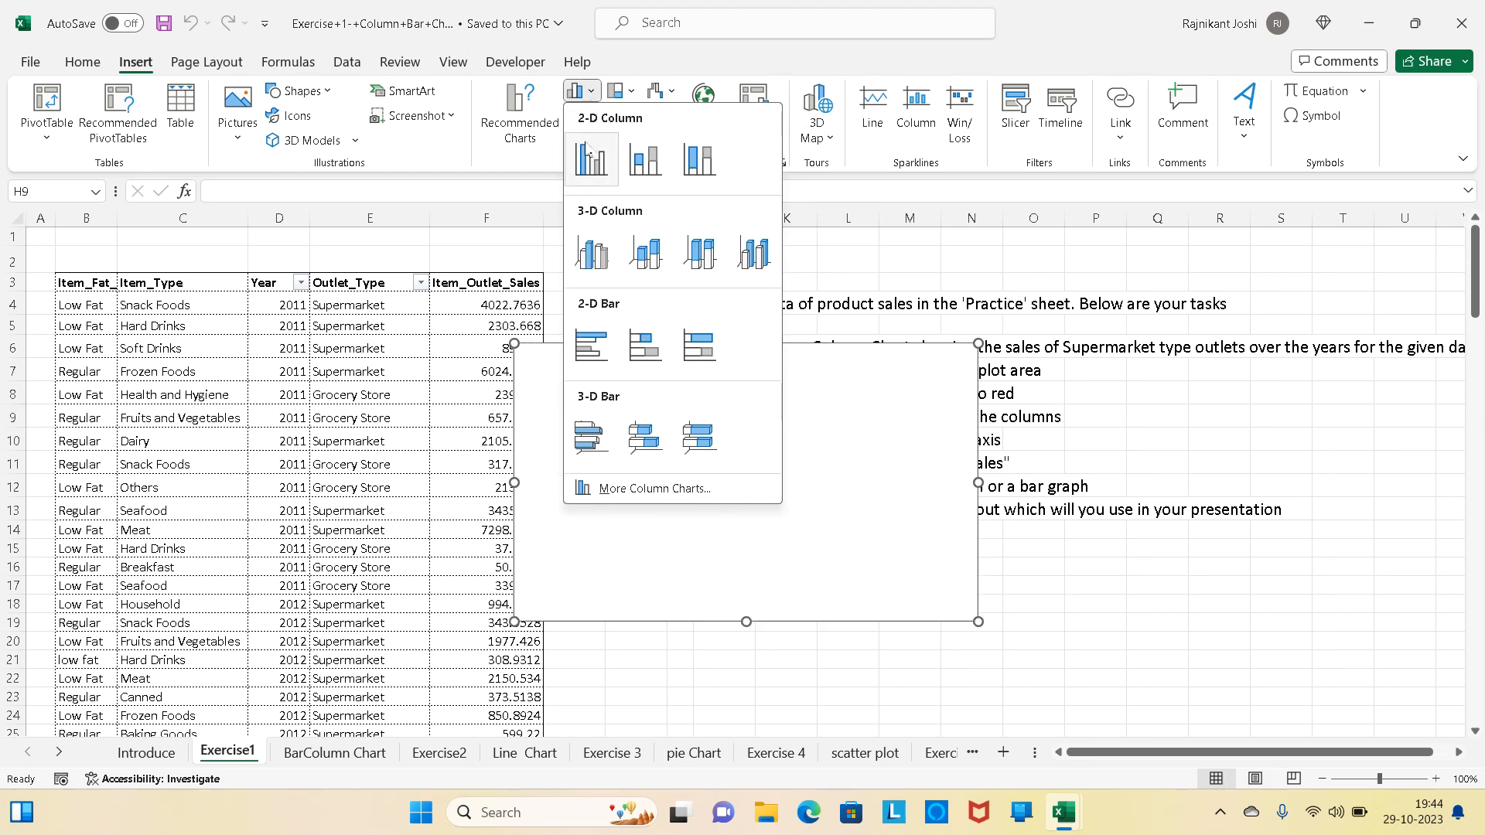
click(533, 167)
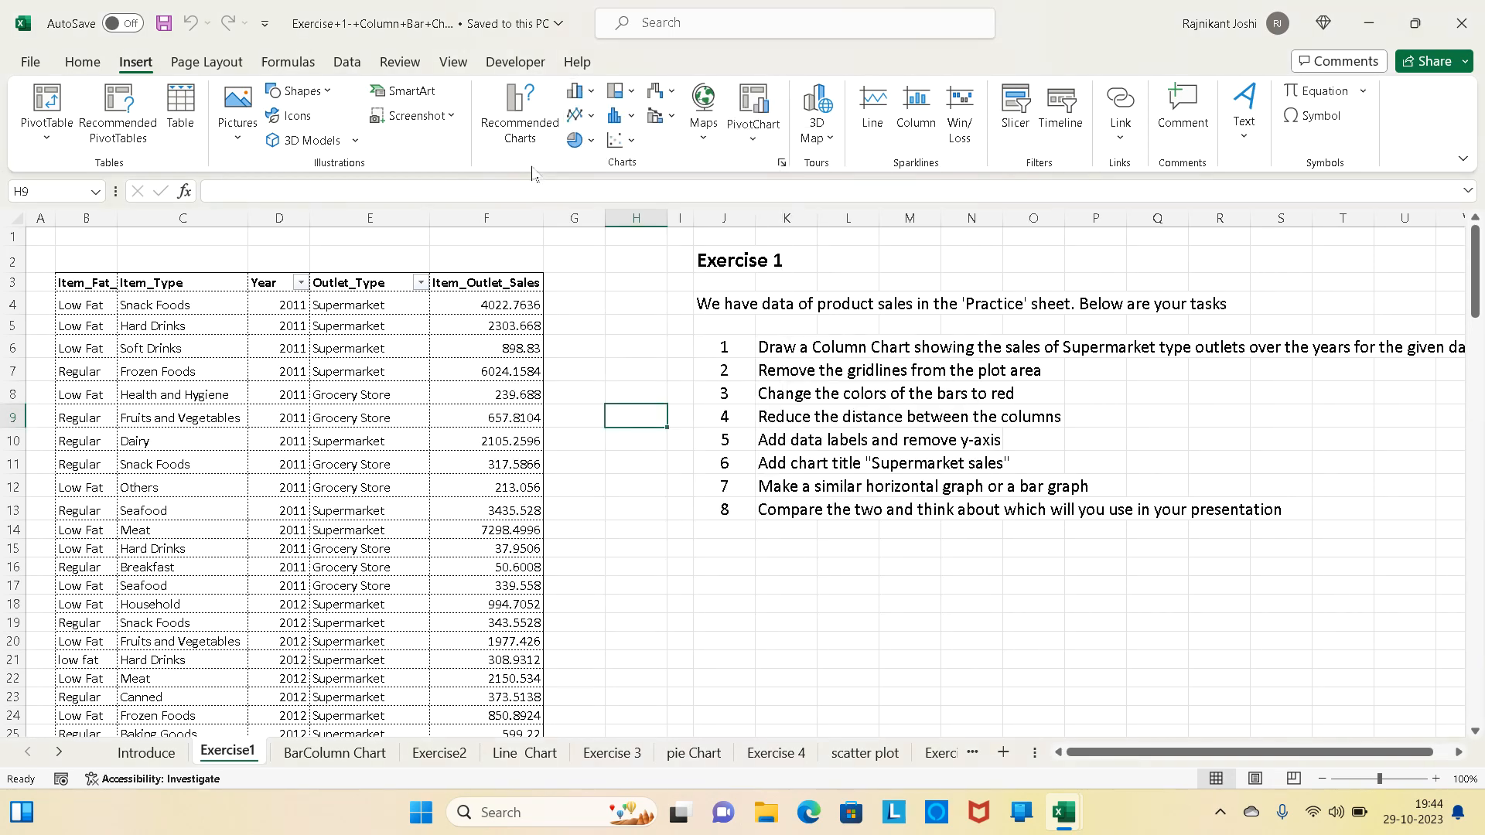
click(593, 116)
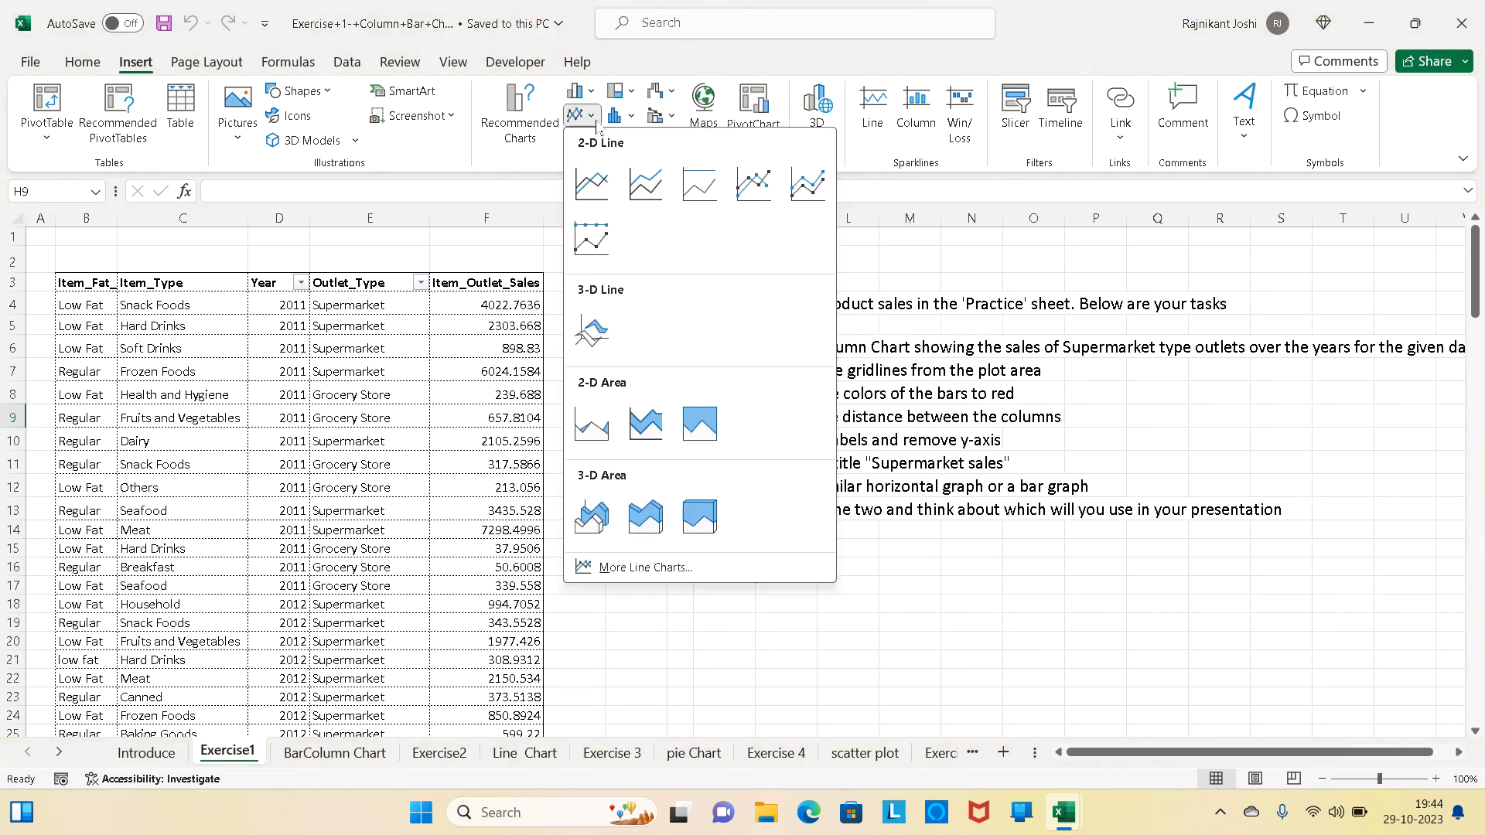
click(533, 171)
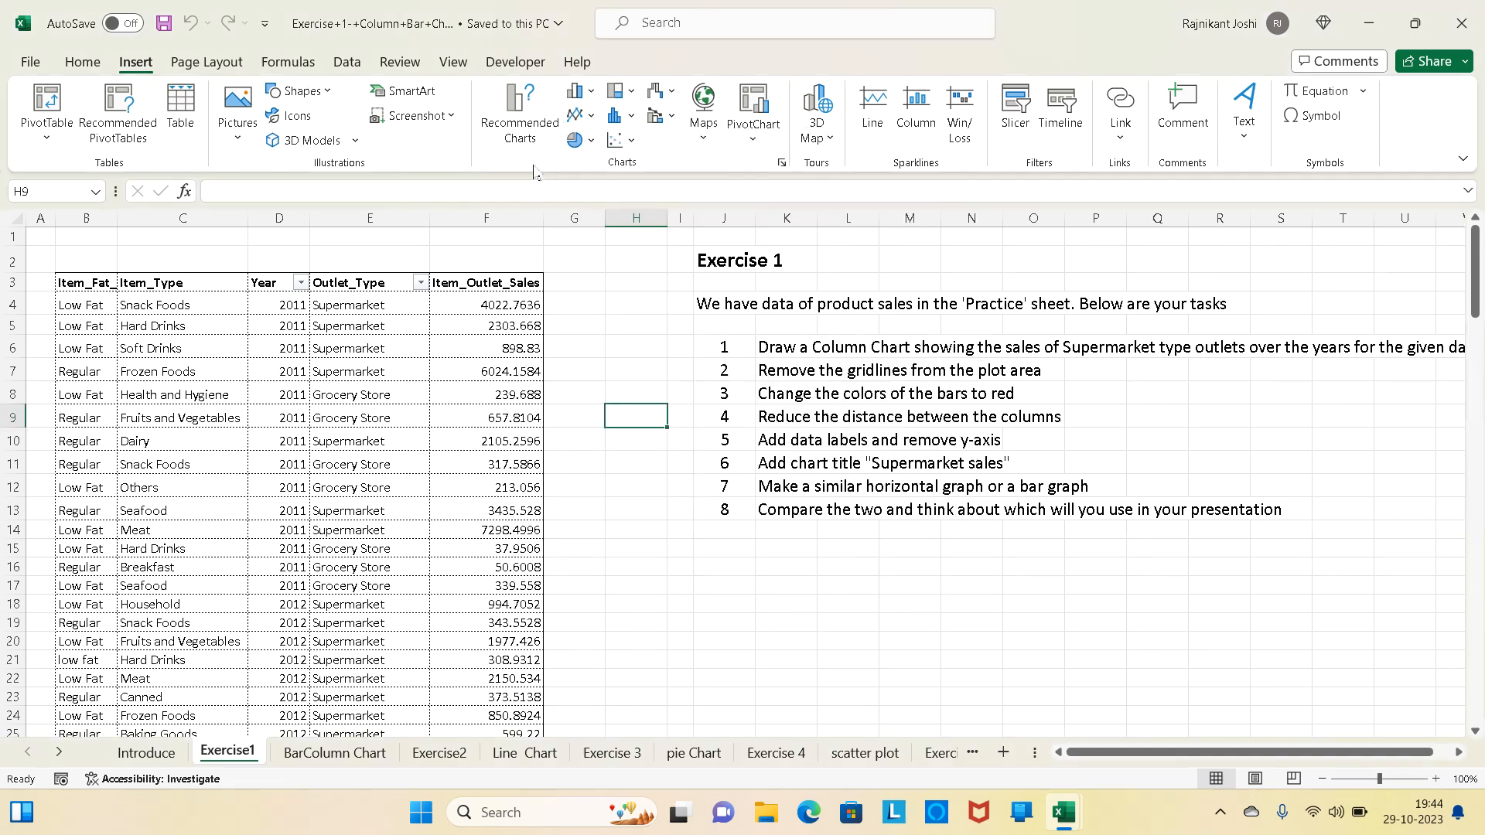
click(660, 115)
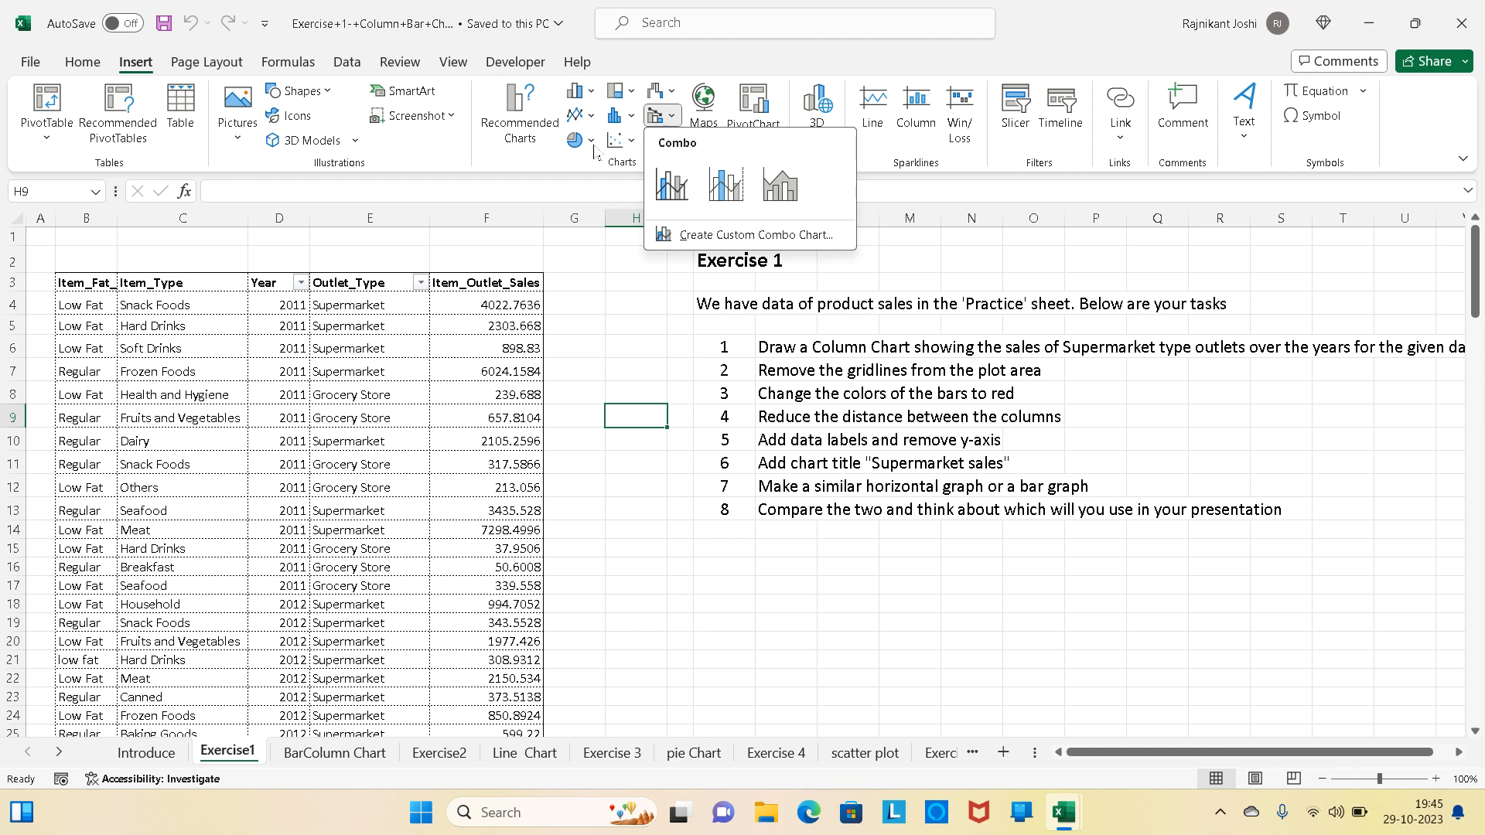
click(591, 140)
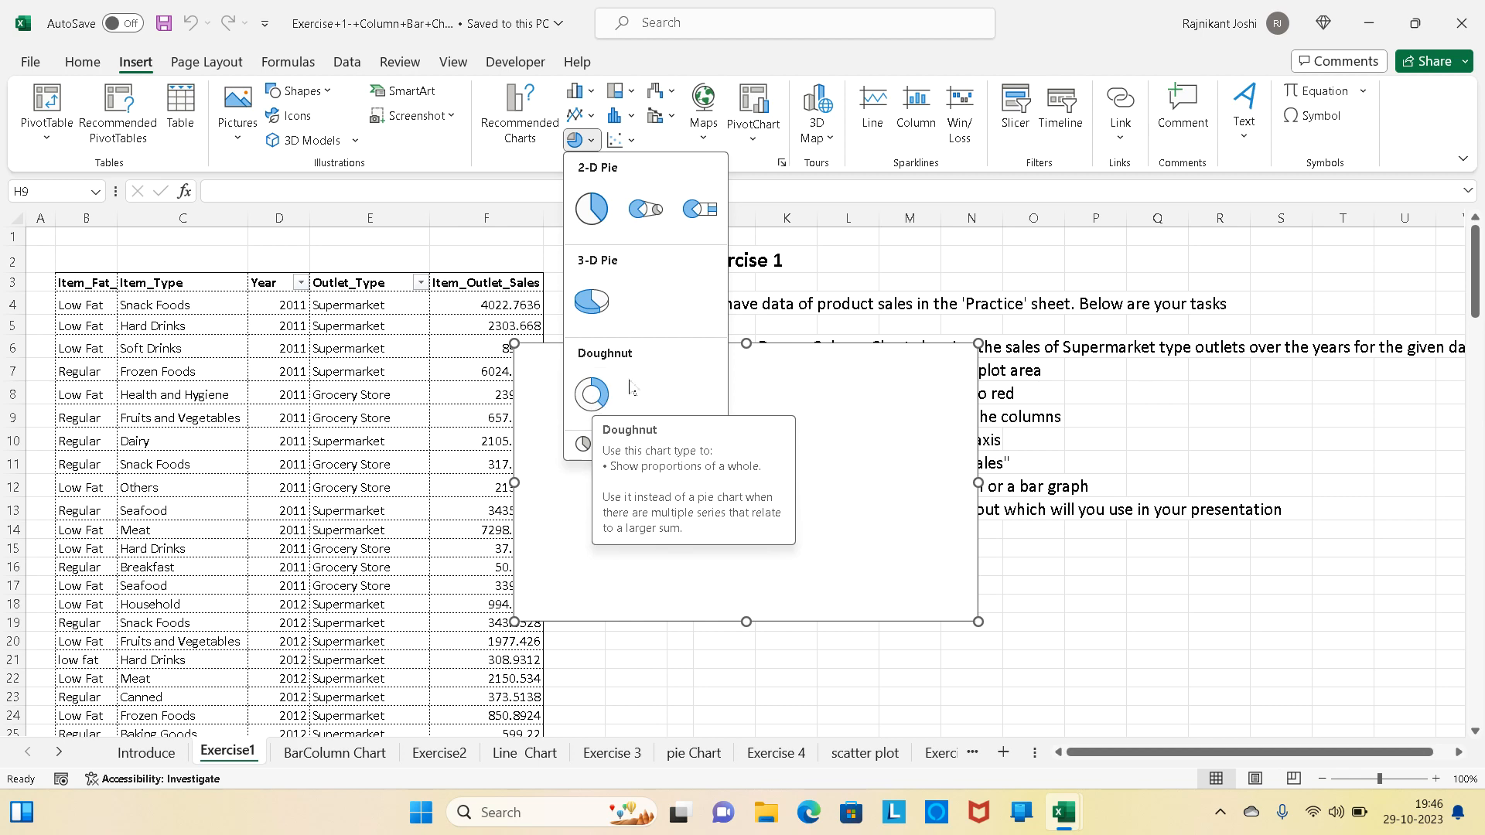
click(632, 141)
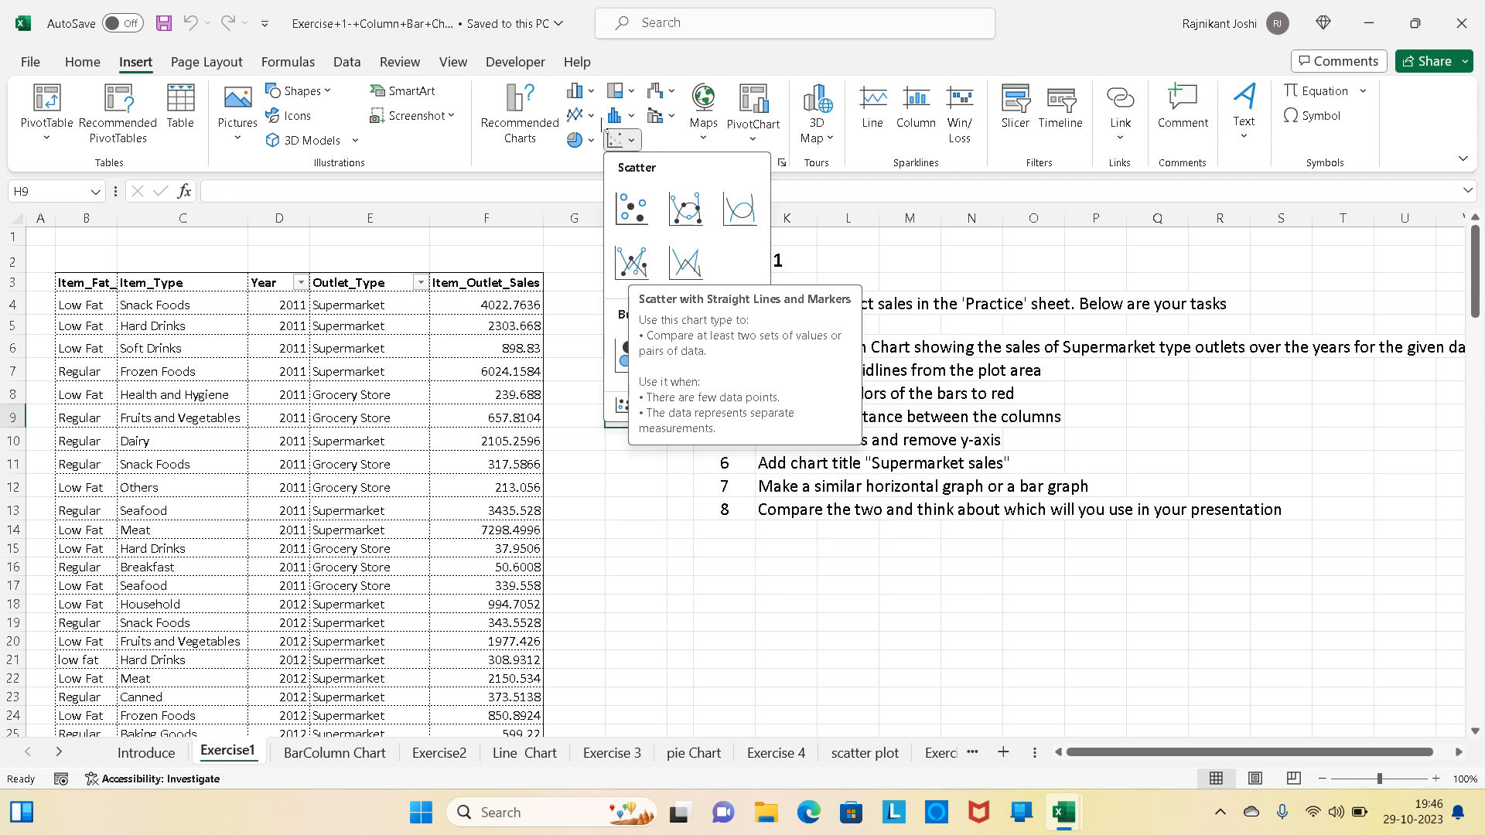
click(588, 91)
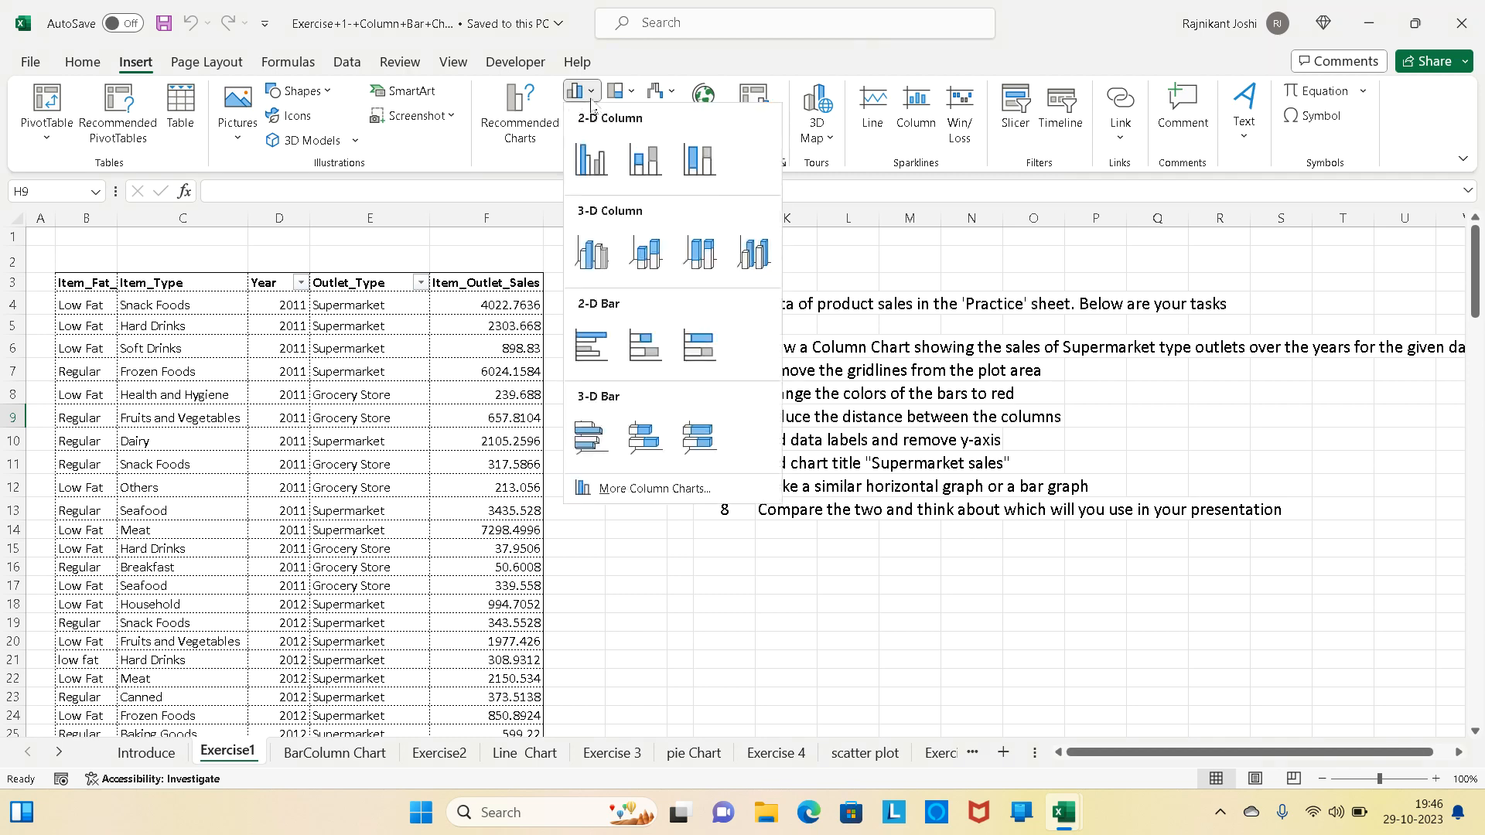
click(552, 165)
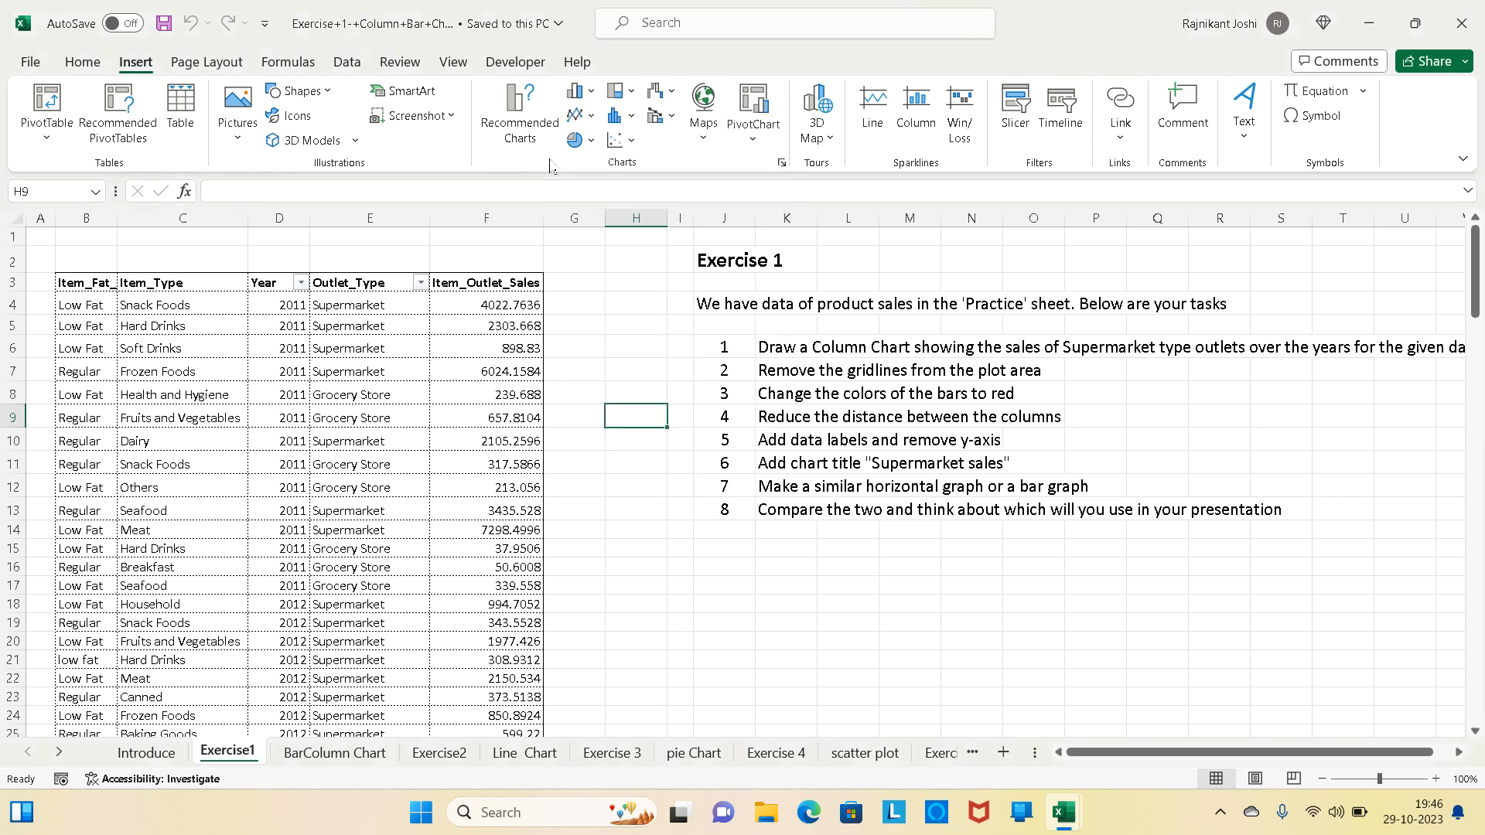
click(633, 144)
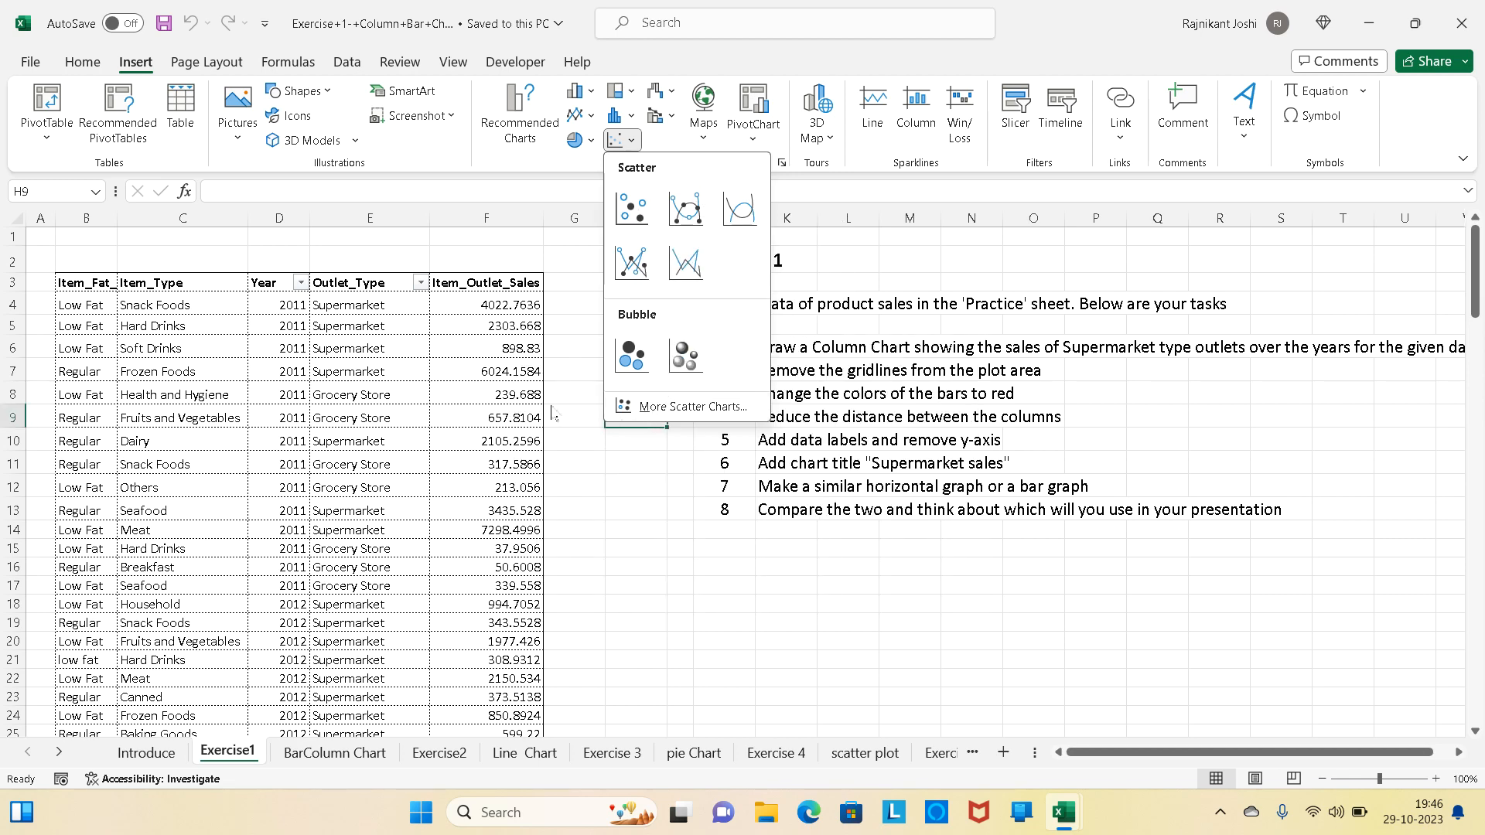
click(568, 401)
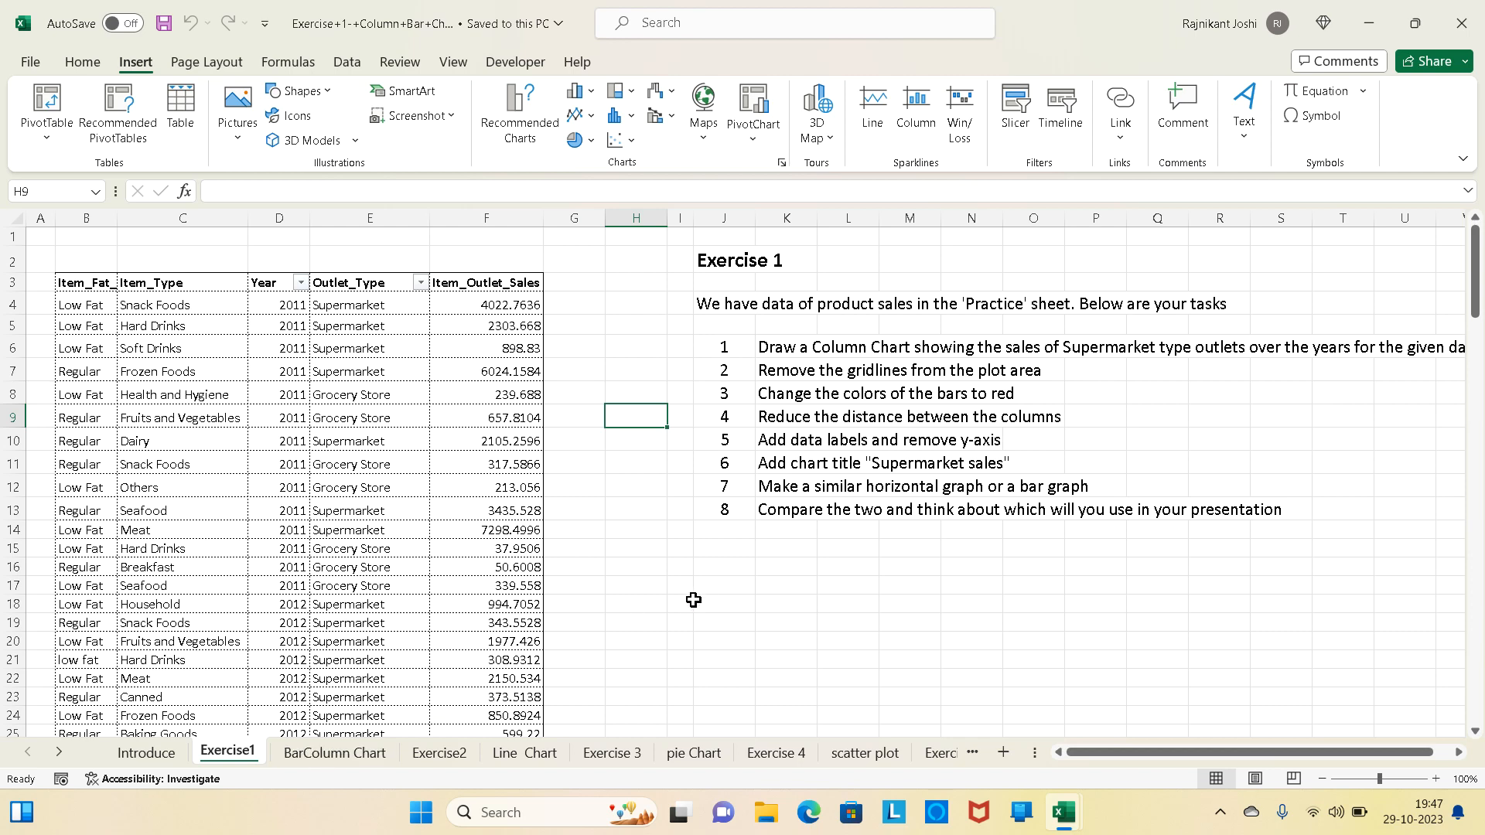
- Read the full Exercise 1 task list beside the sales data
scroll(693, 600, right, 2)
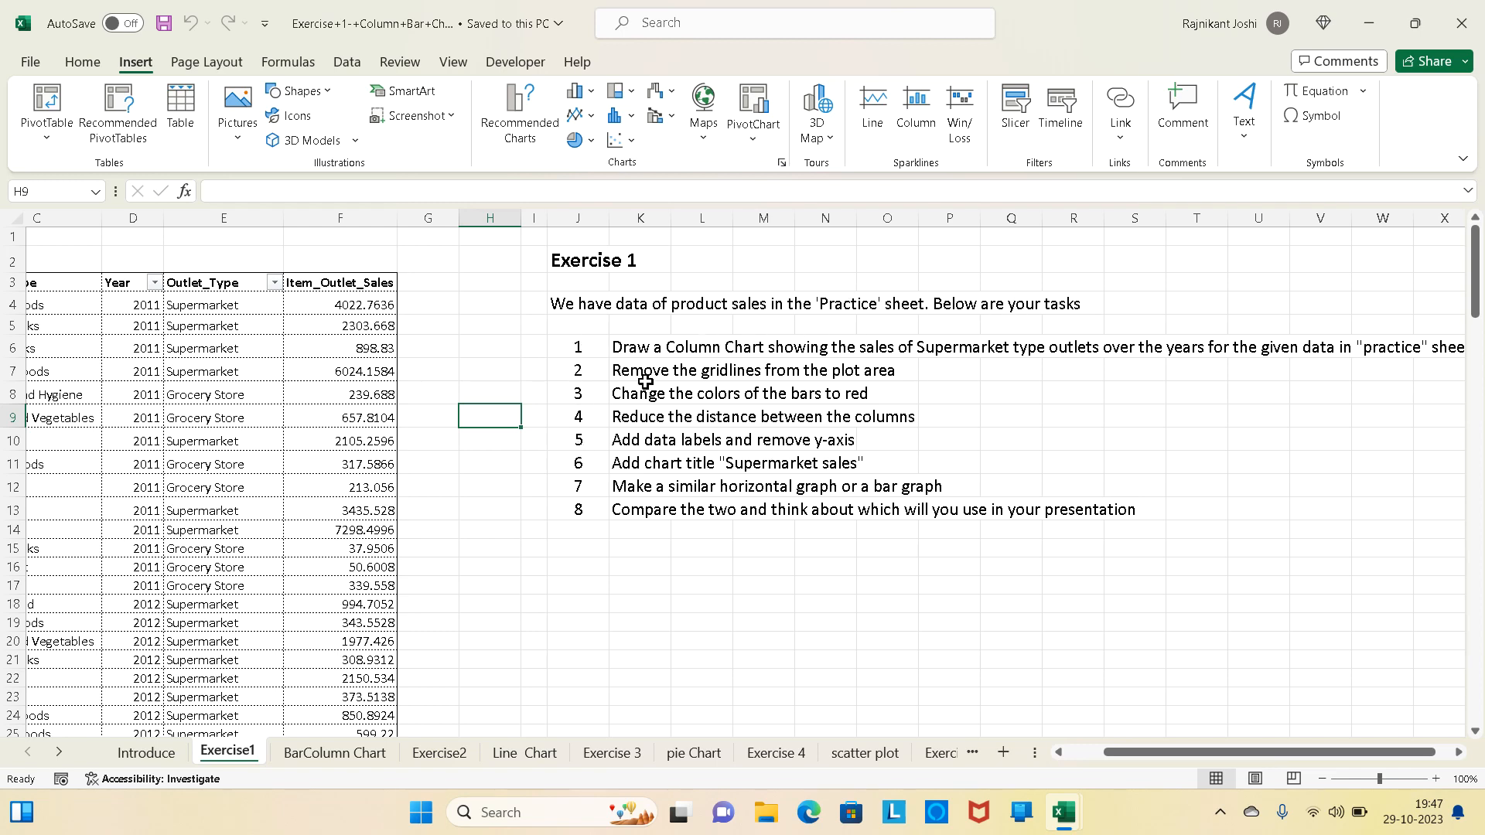
scroll(153, 547, left, 2)
scroll(151, 541, right, 2)
scroll(151, 541, down, 1)
scroll(408, 557, up, 1)
scroll(407, 557, right, 2)
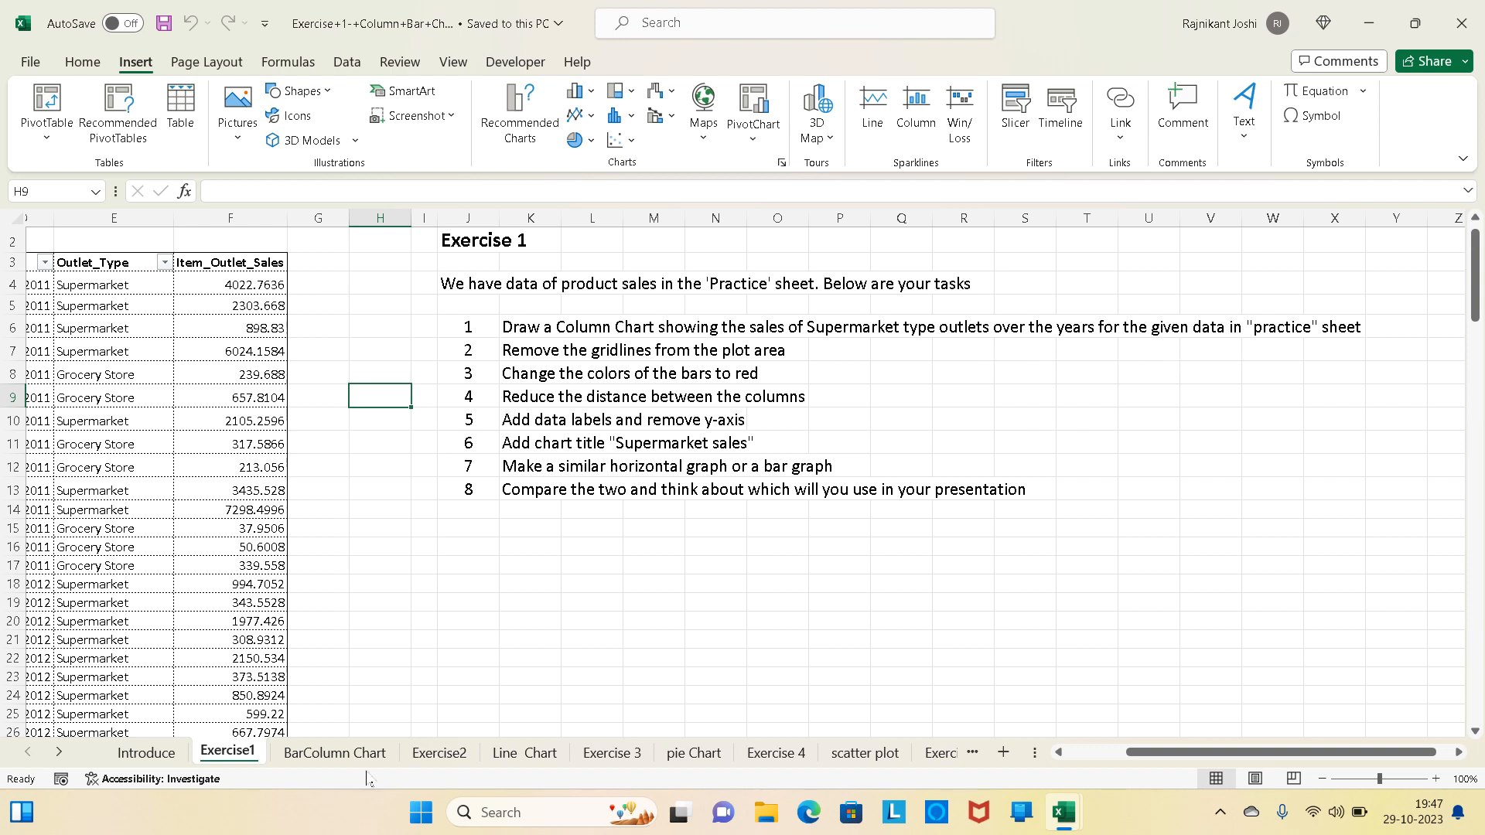
- Delete the existing "Supermarket sales" column chart from the BarColumn Chart sheet
click(349, 749)
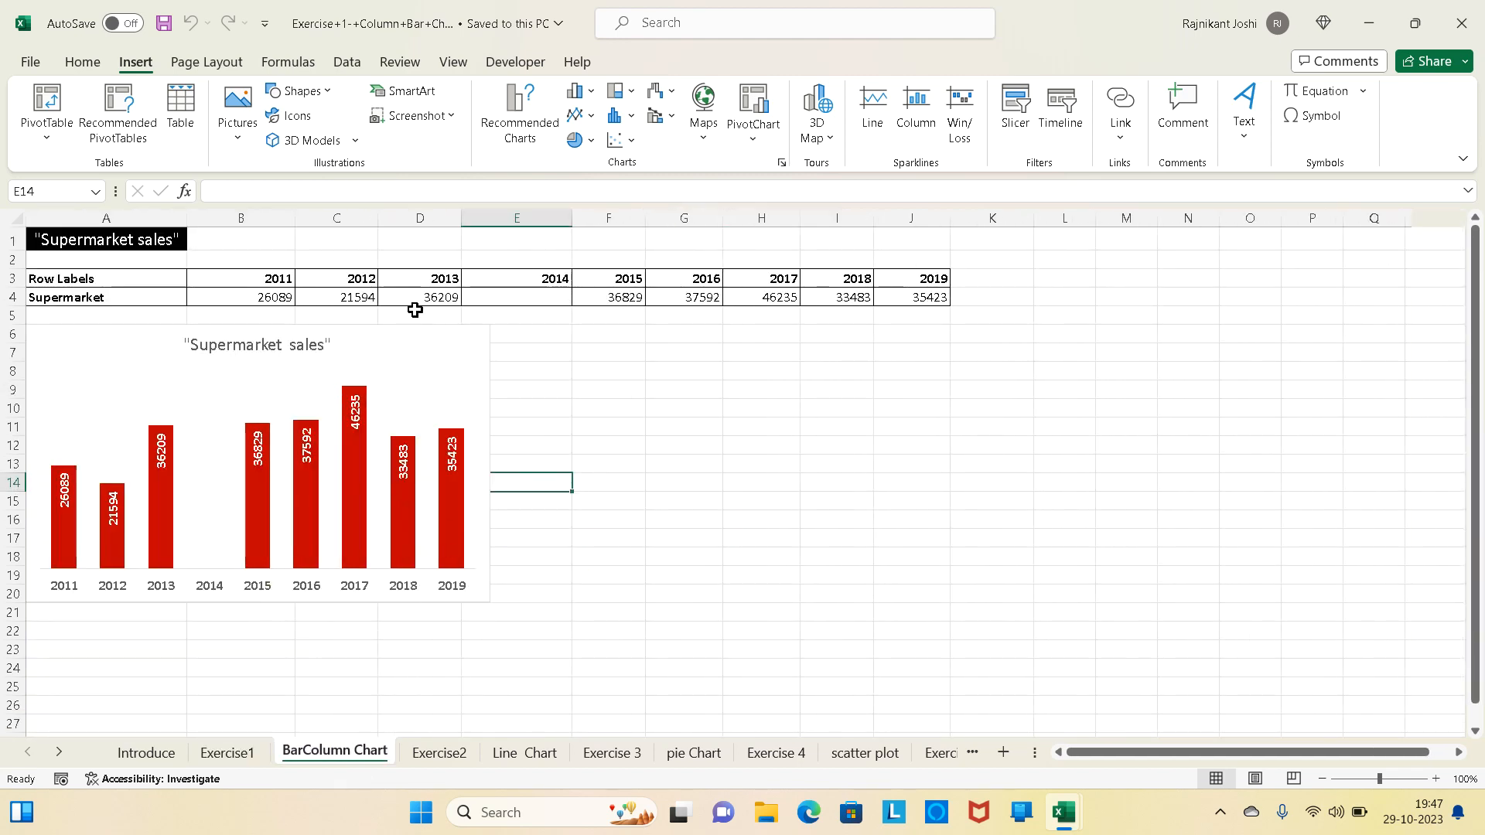
drag(418, 342, 686, 374)
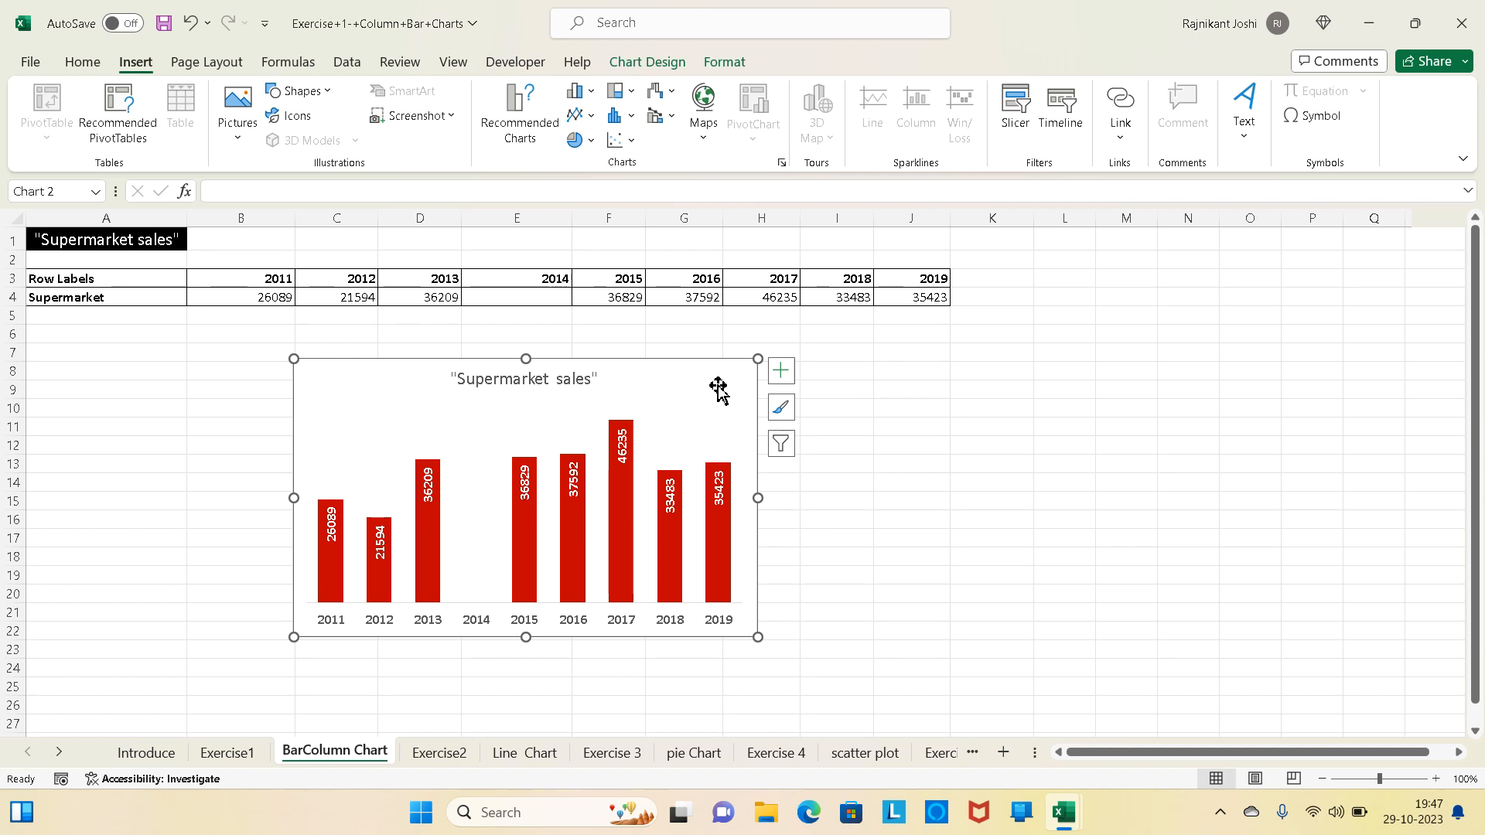
key(Delete)
- Create a PivotTable from the Exercise1 sales data (B3:F144), placed at cell A7 of the BarColumn Chart sheet
click(231, 751)
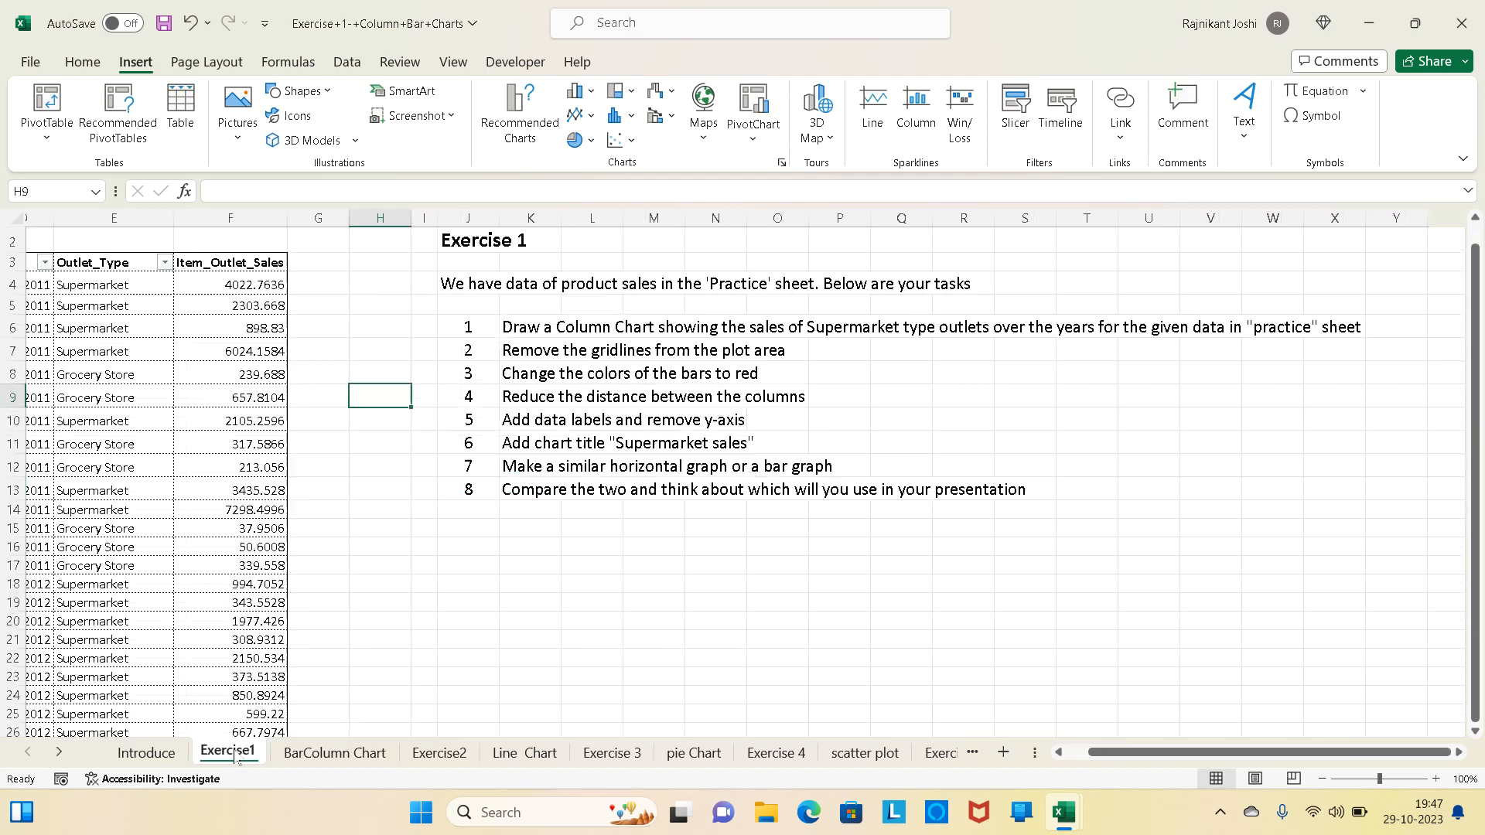
scroll(160, 372, left, 4)
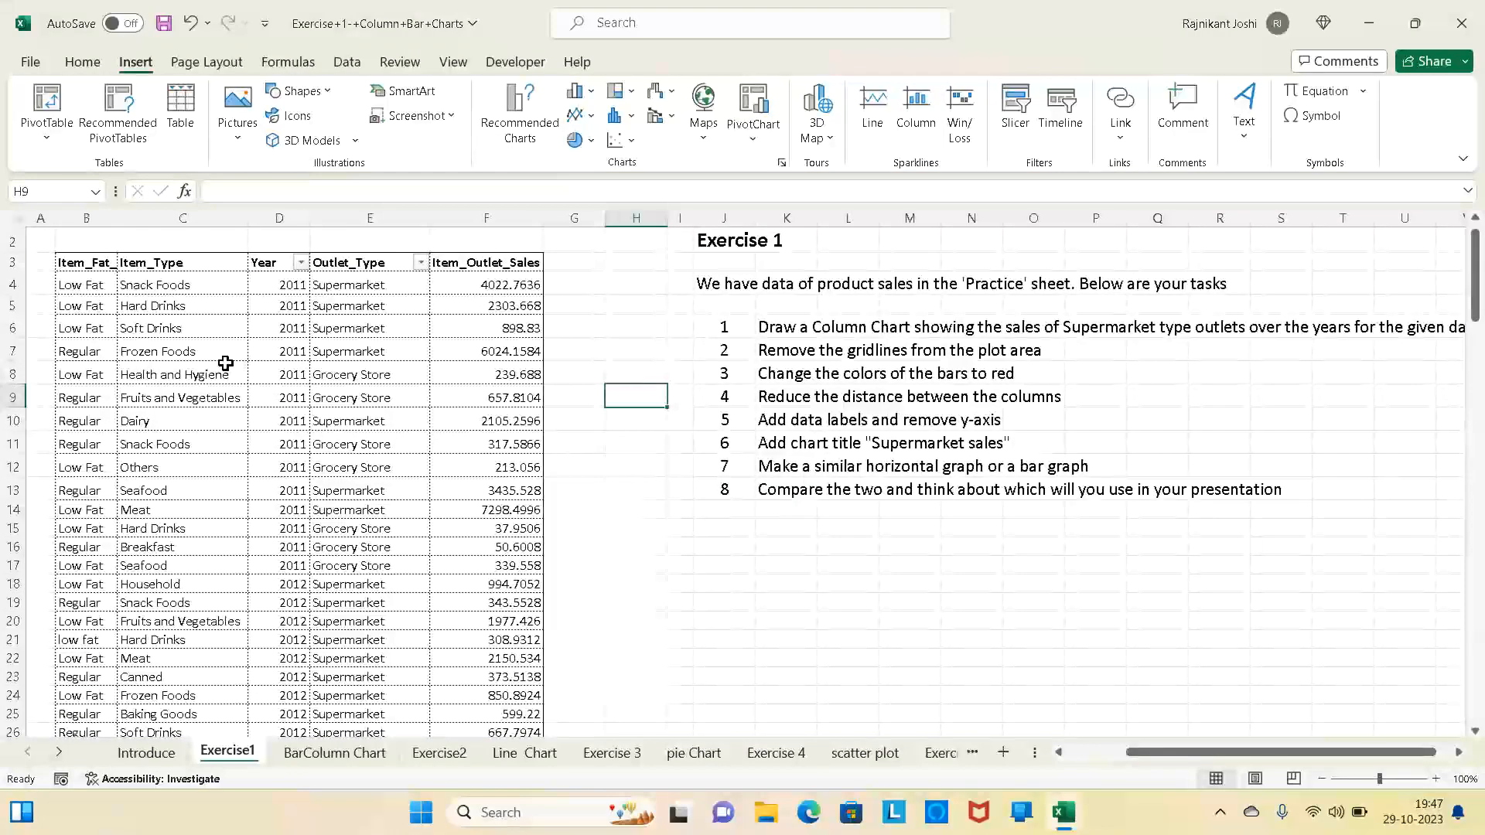
click(225, 364)
key(ctrl+a)
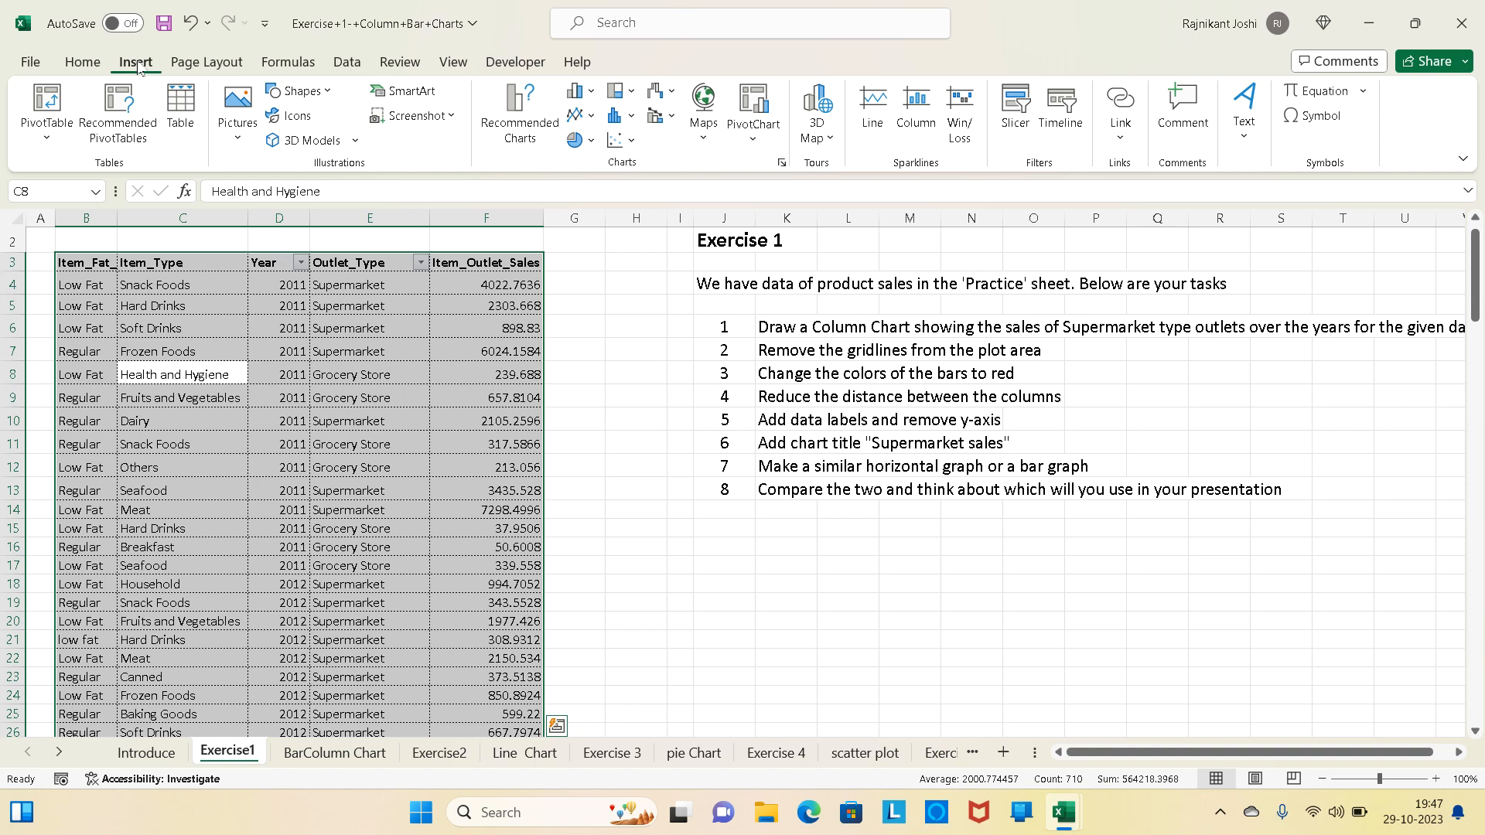
click(44, 106)
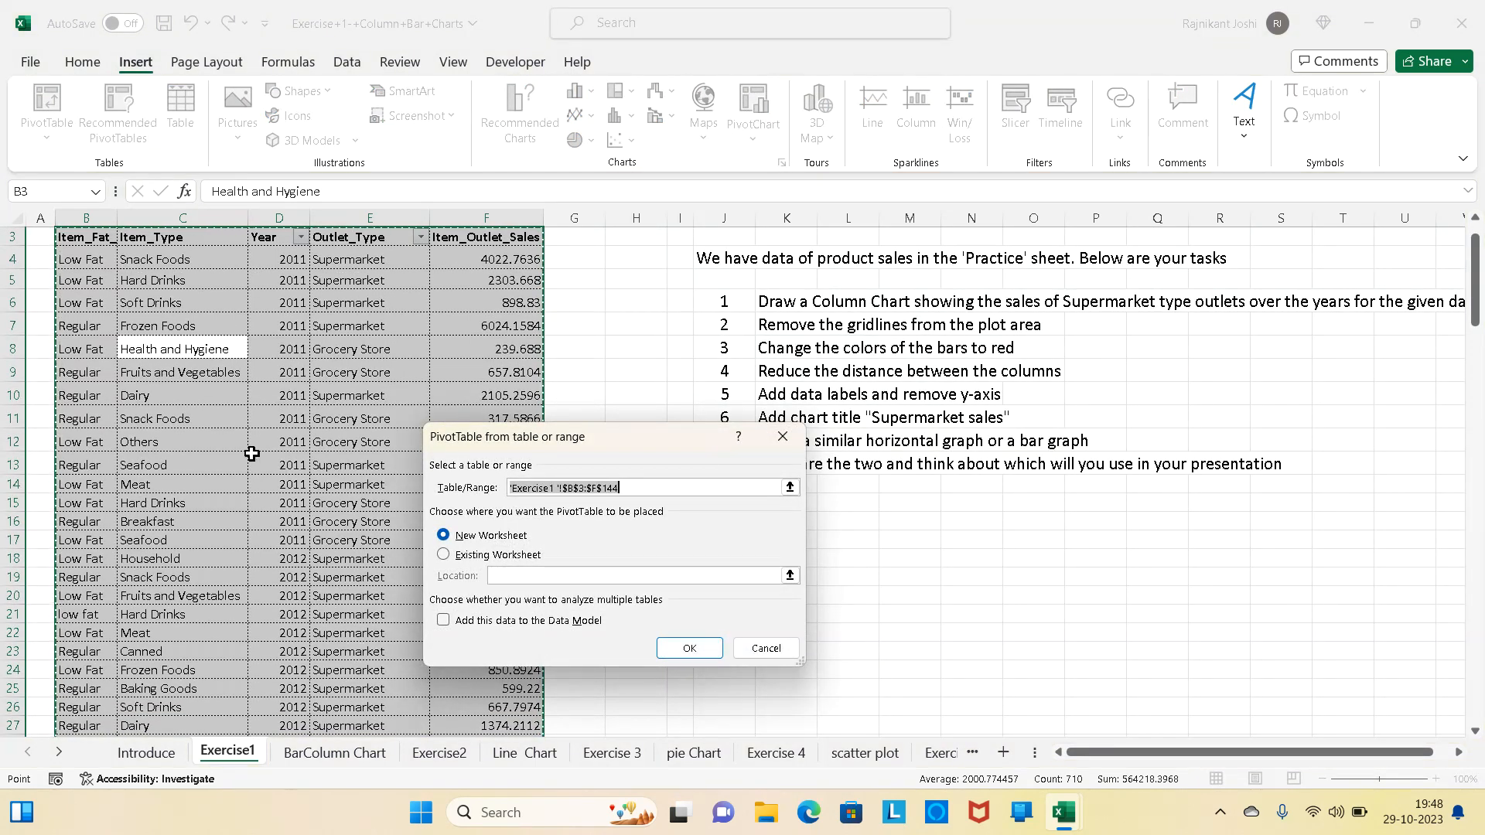
click(443, 555)
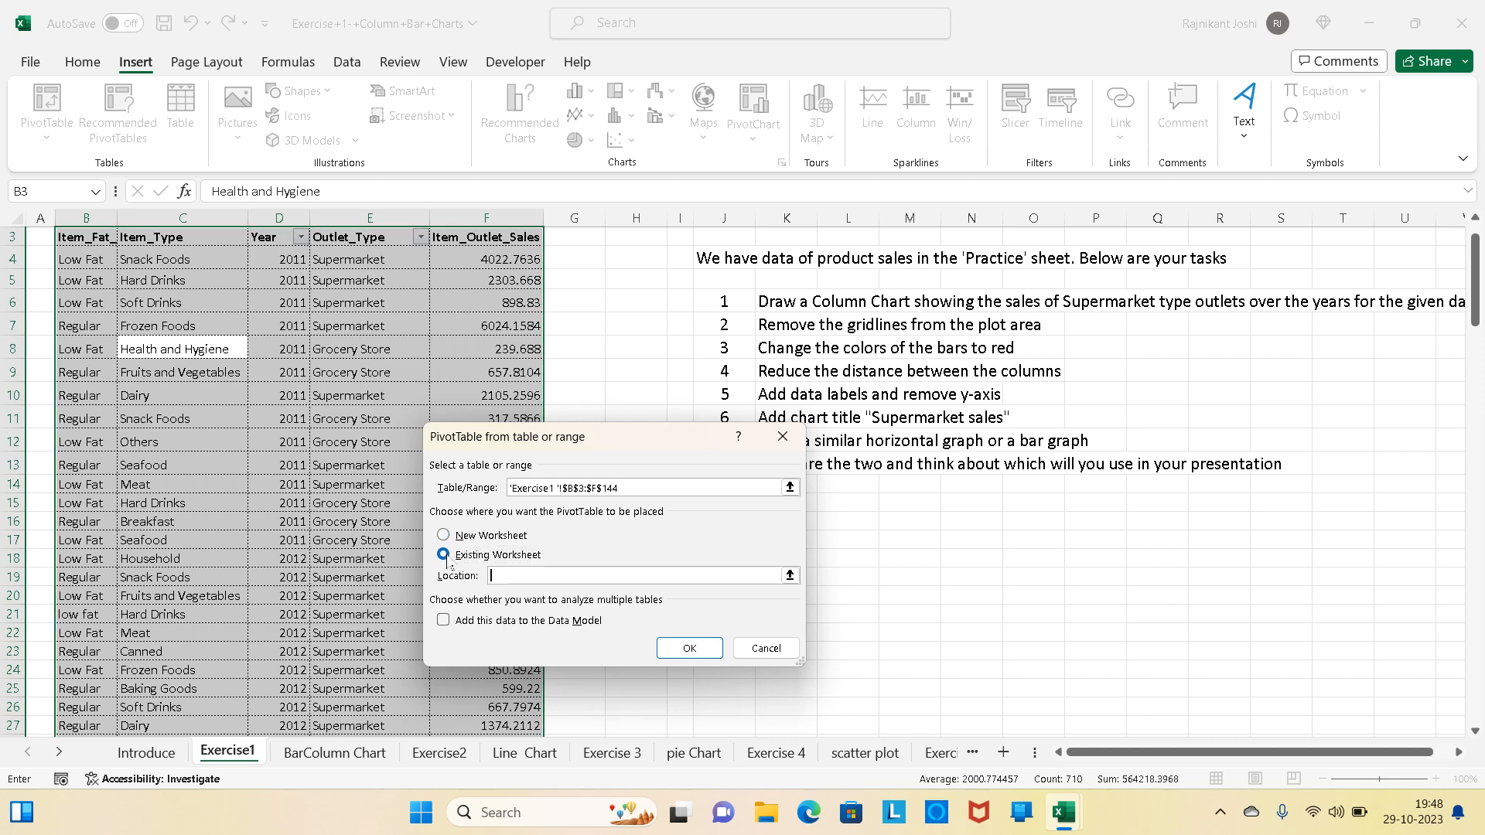
click(335, 752)
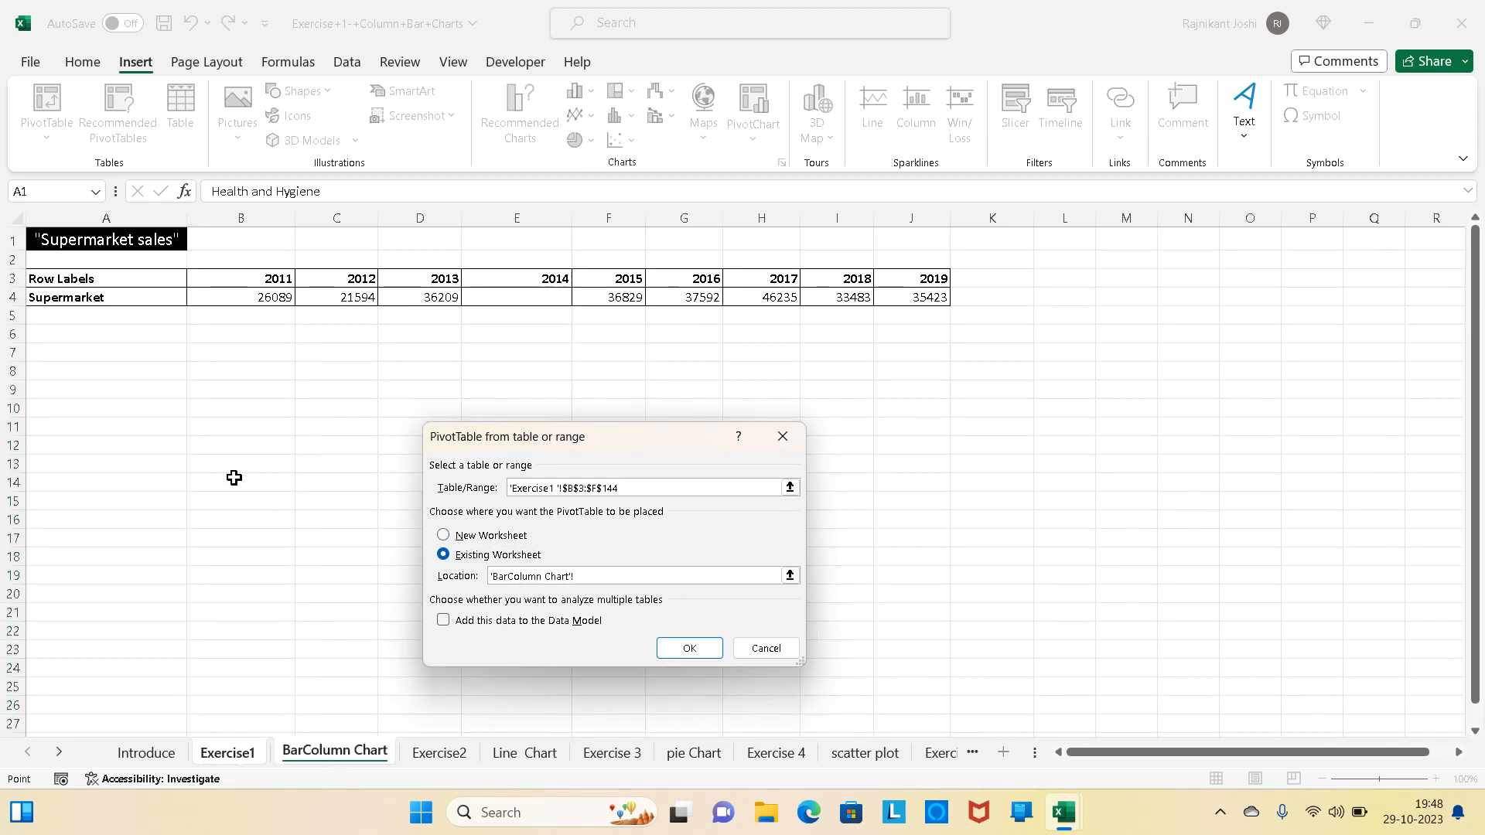
click(59, 358)
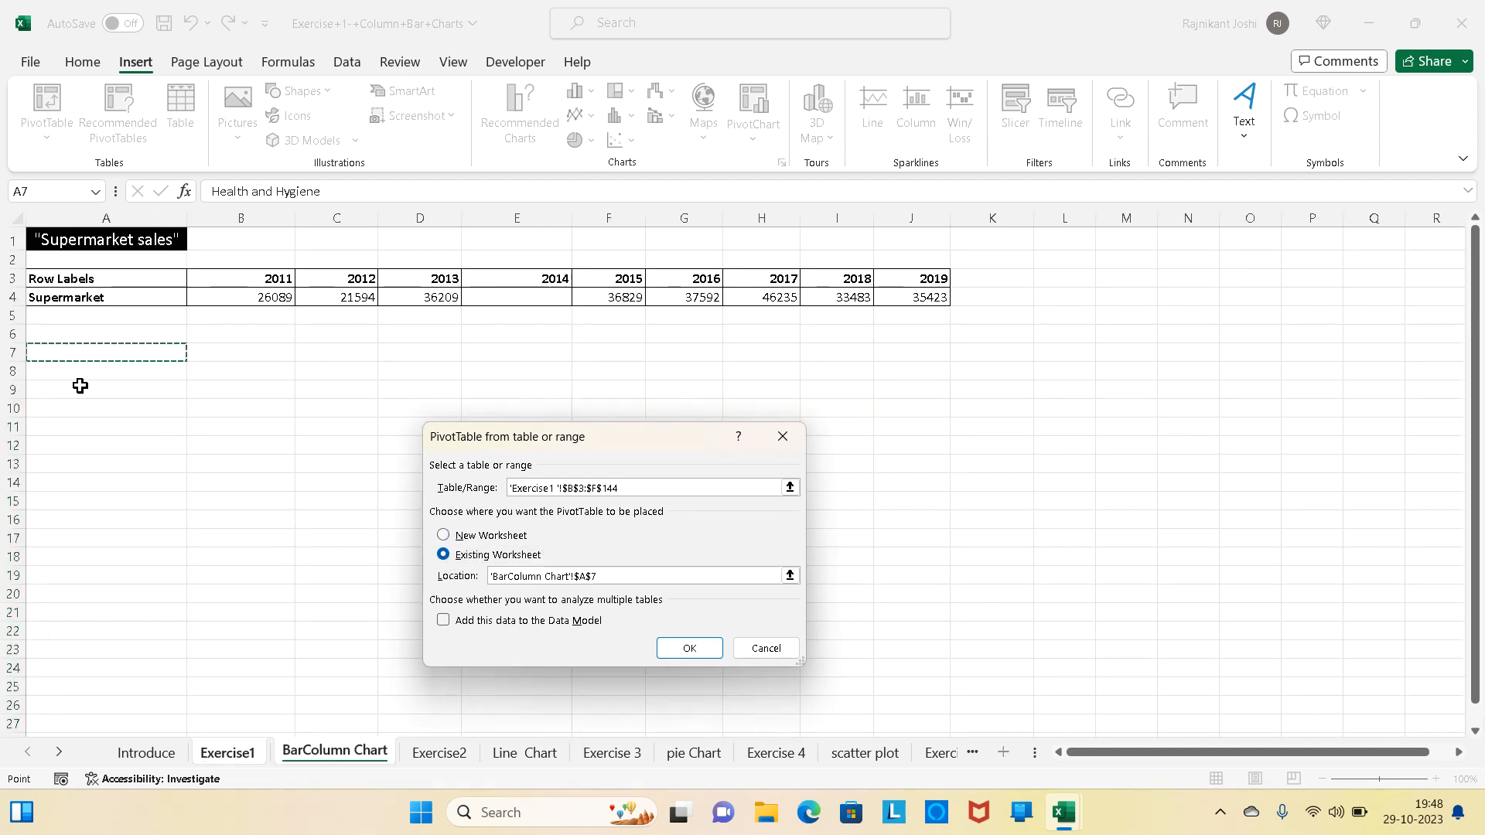
click(689, 648)
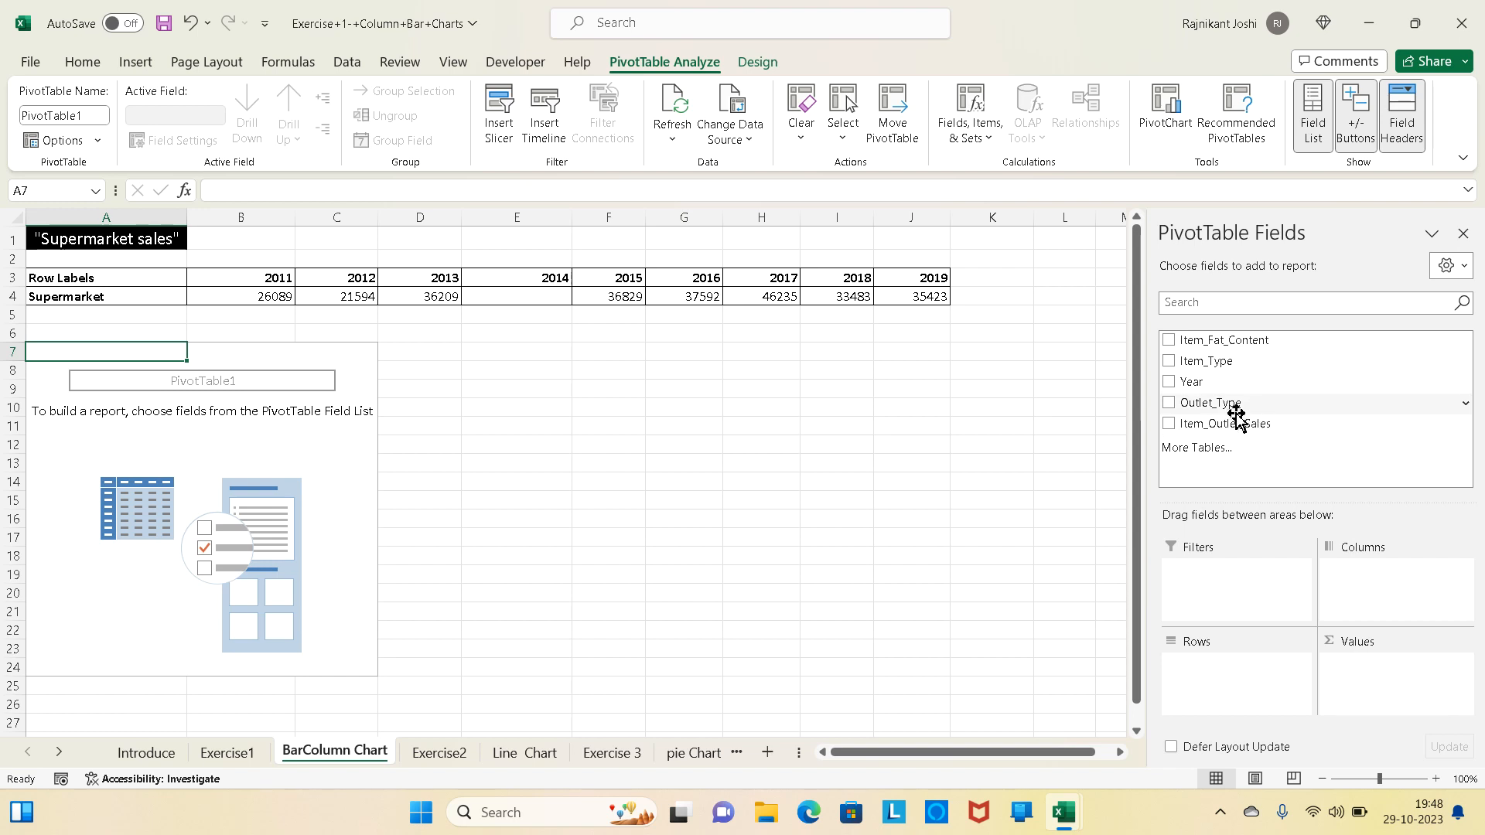
- Lay out the PivotTable with Outlet_Type as rows and Year as columns
click(1168, 403)
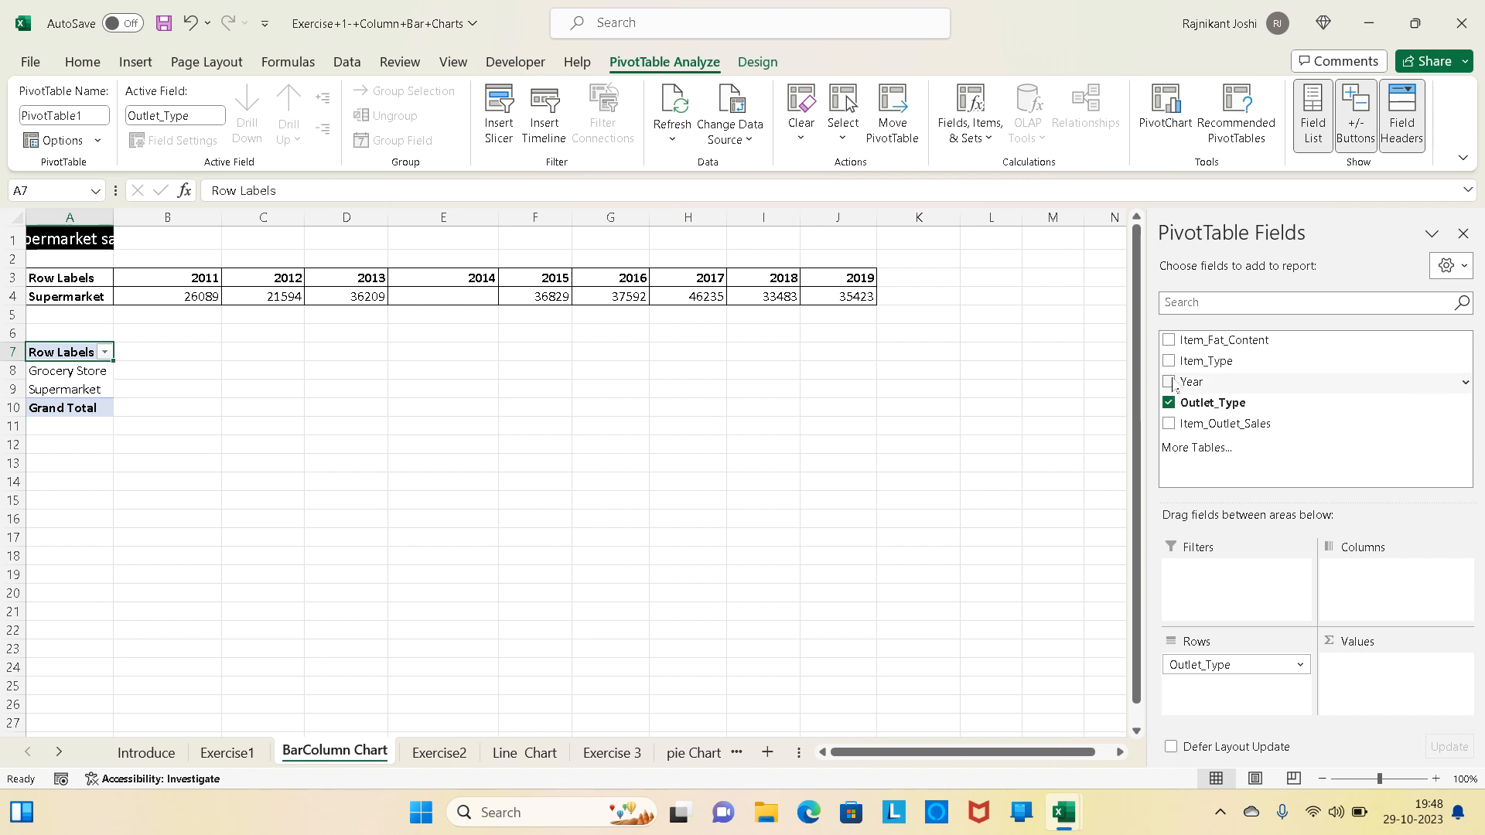
click(1168, 382)
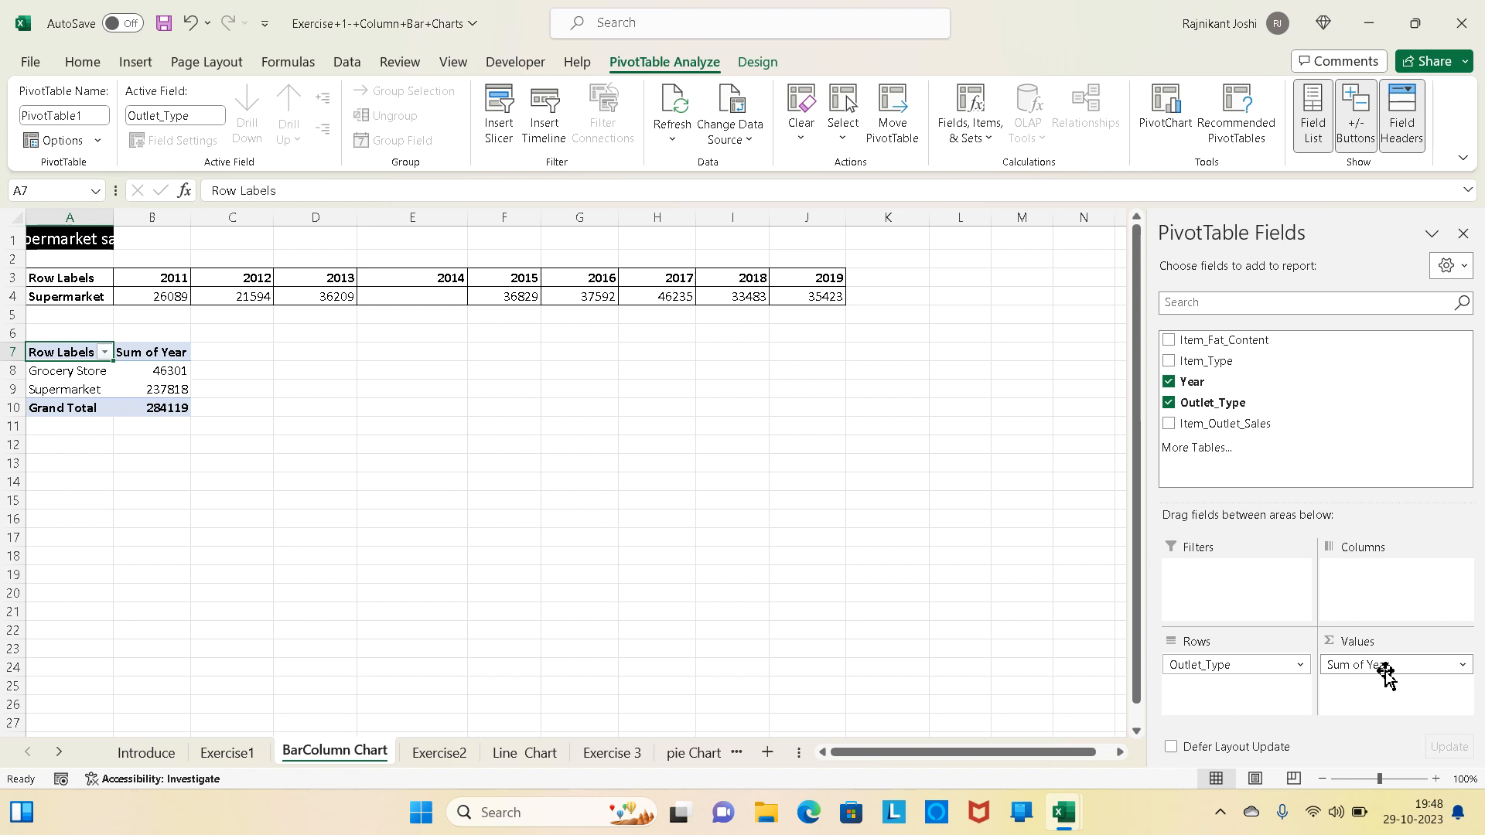
drag(1385, 676, 1386, 590)
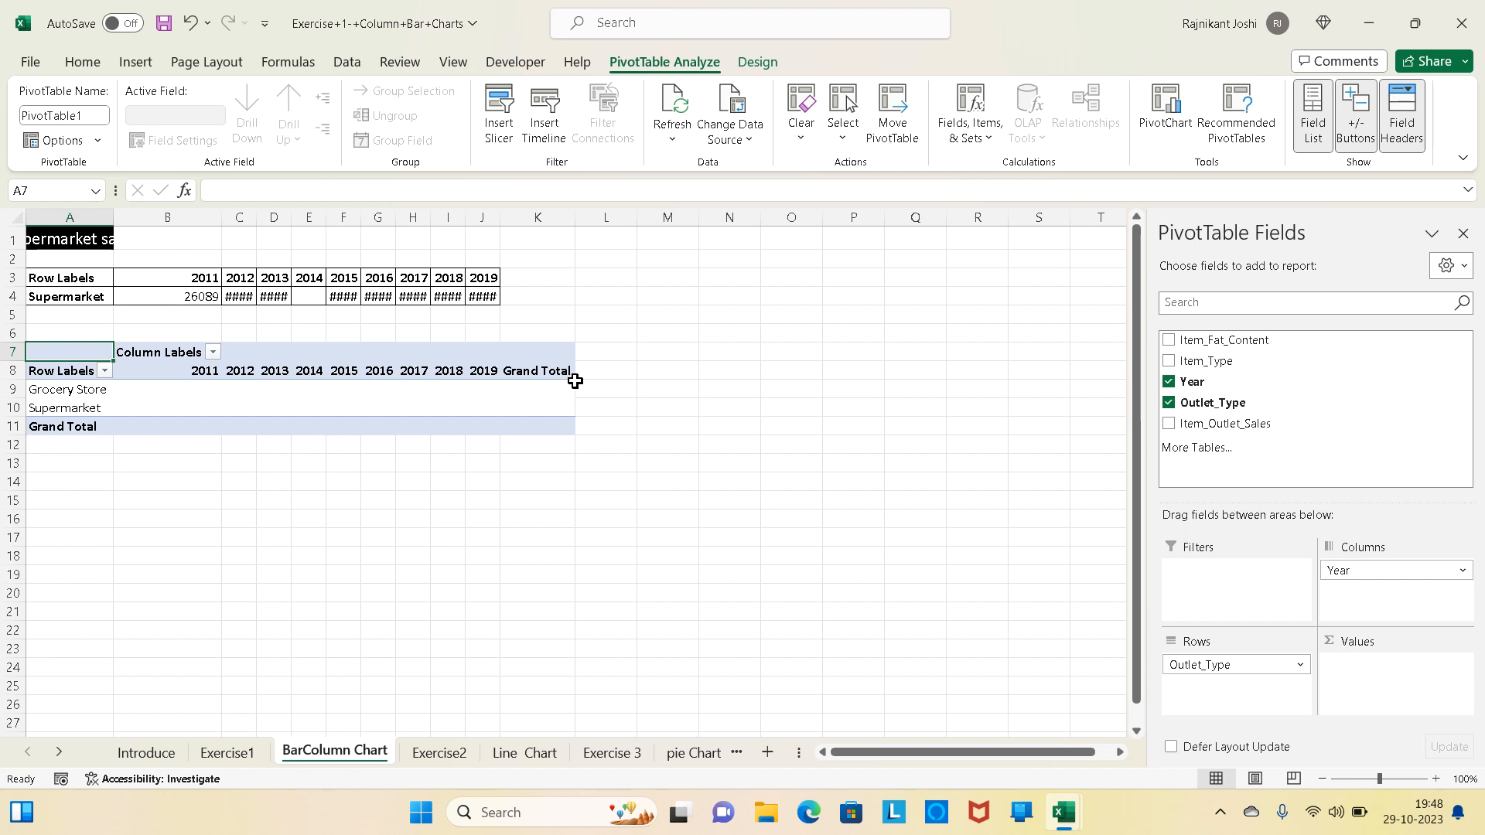
- Add Item_Outlet_Sales as summed values and insert a Clustered Column PivotChart placed below the PivotTable
click(1169, 425)
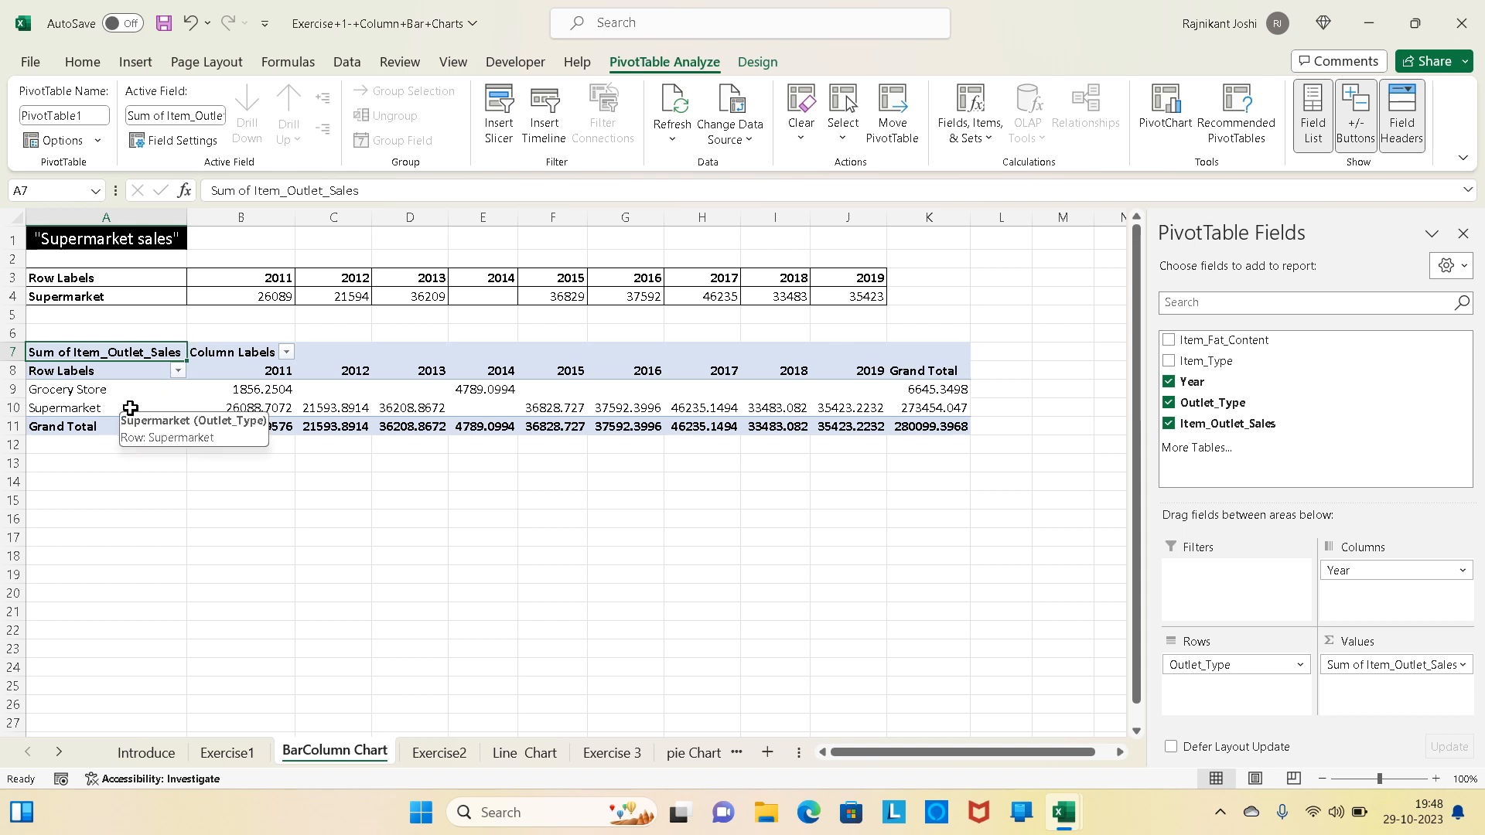
click(153, 414)
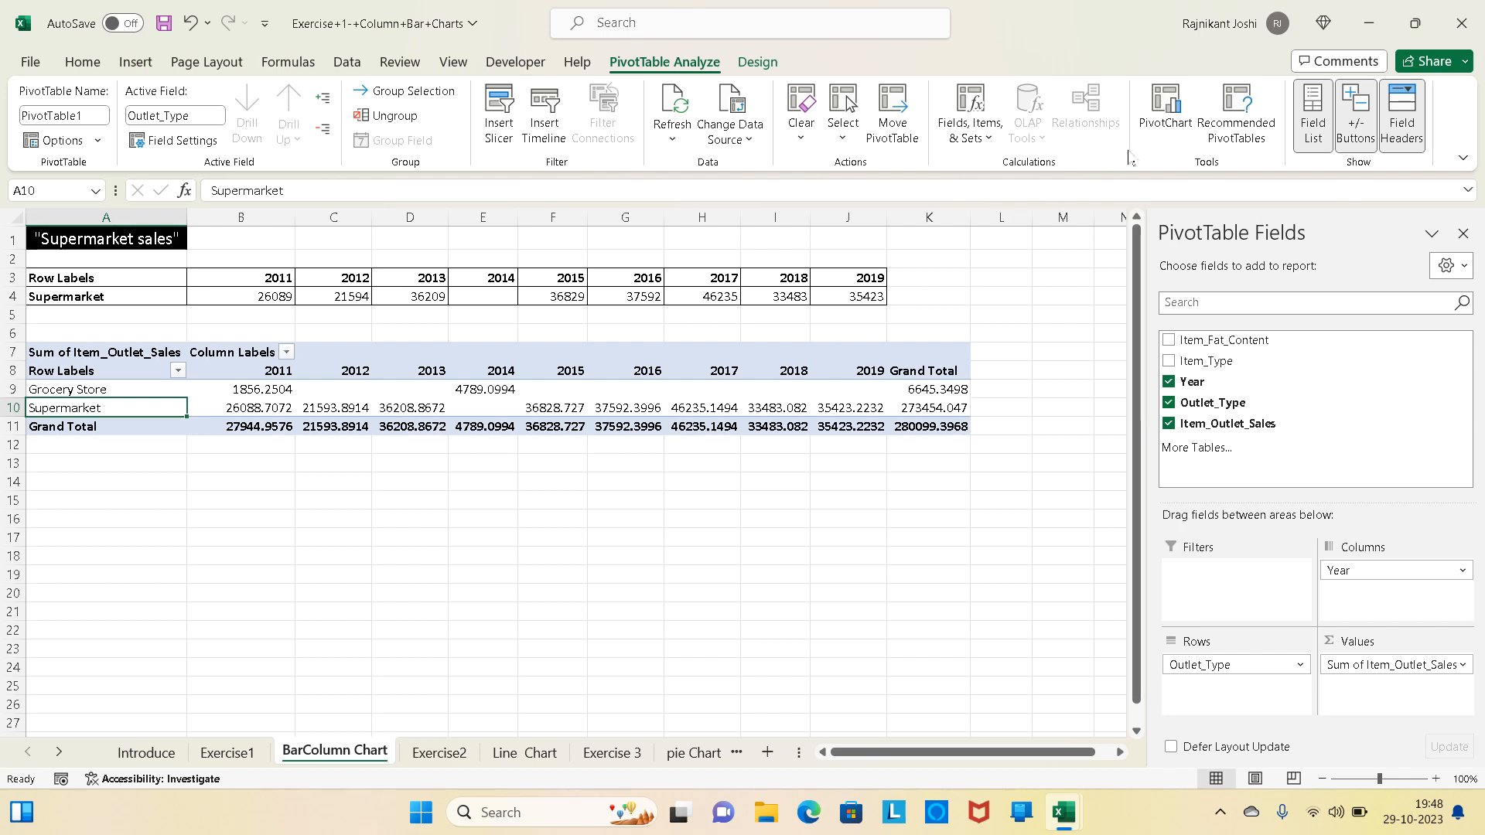
click(1173, 106)
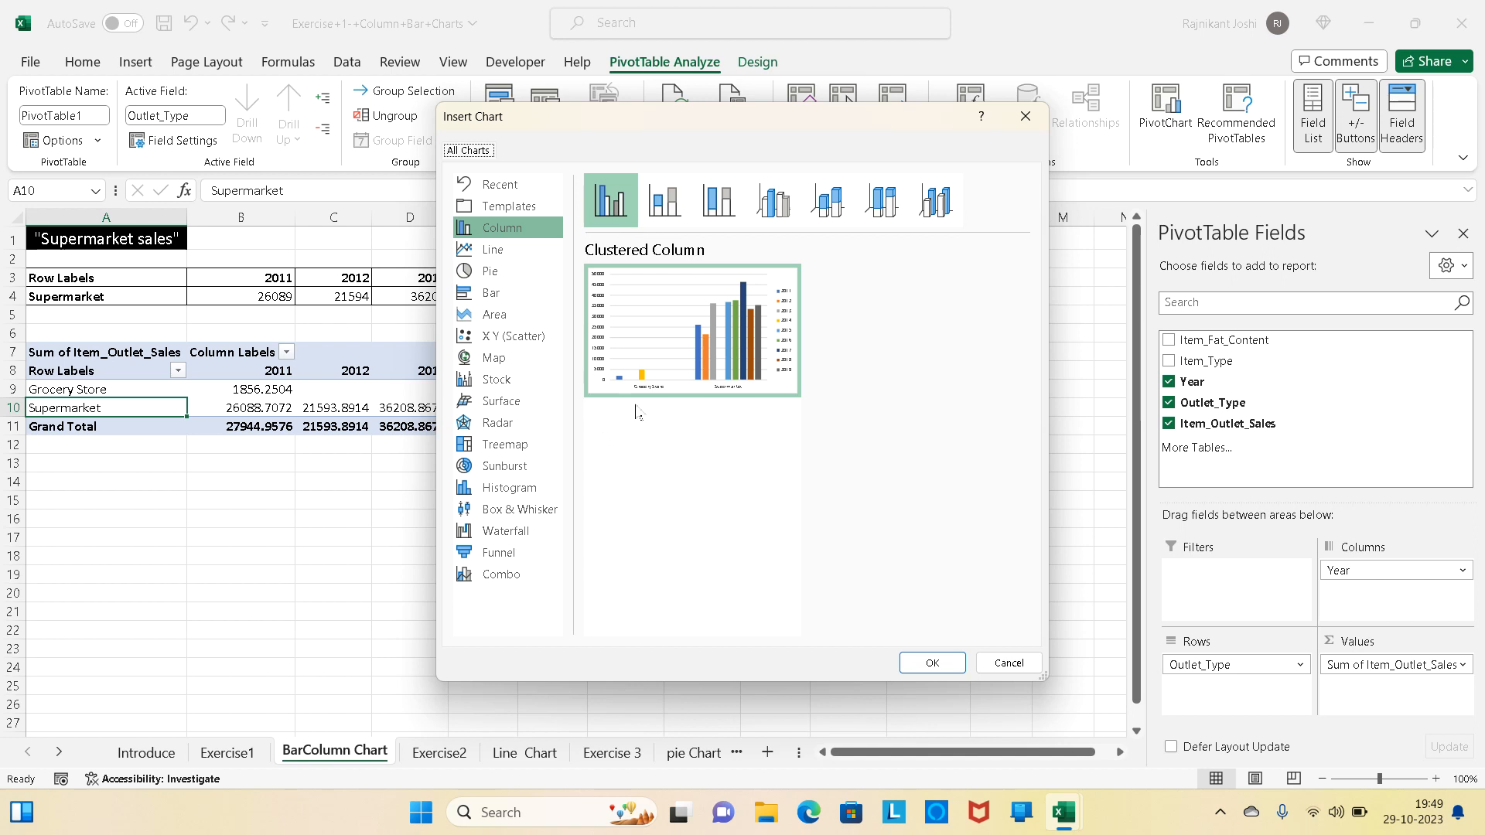
mouse_move(751, 398)
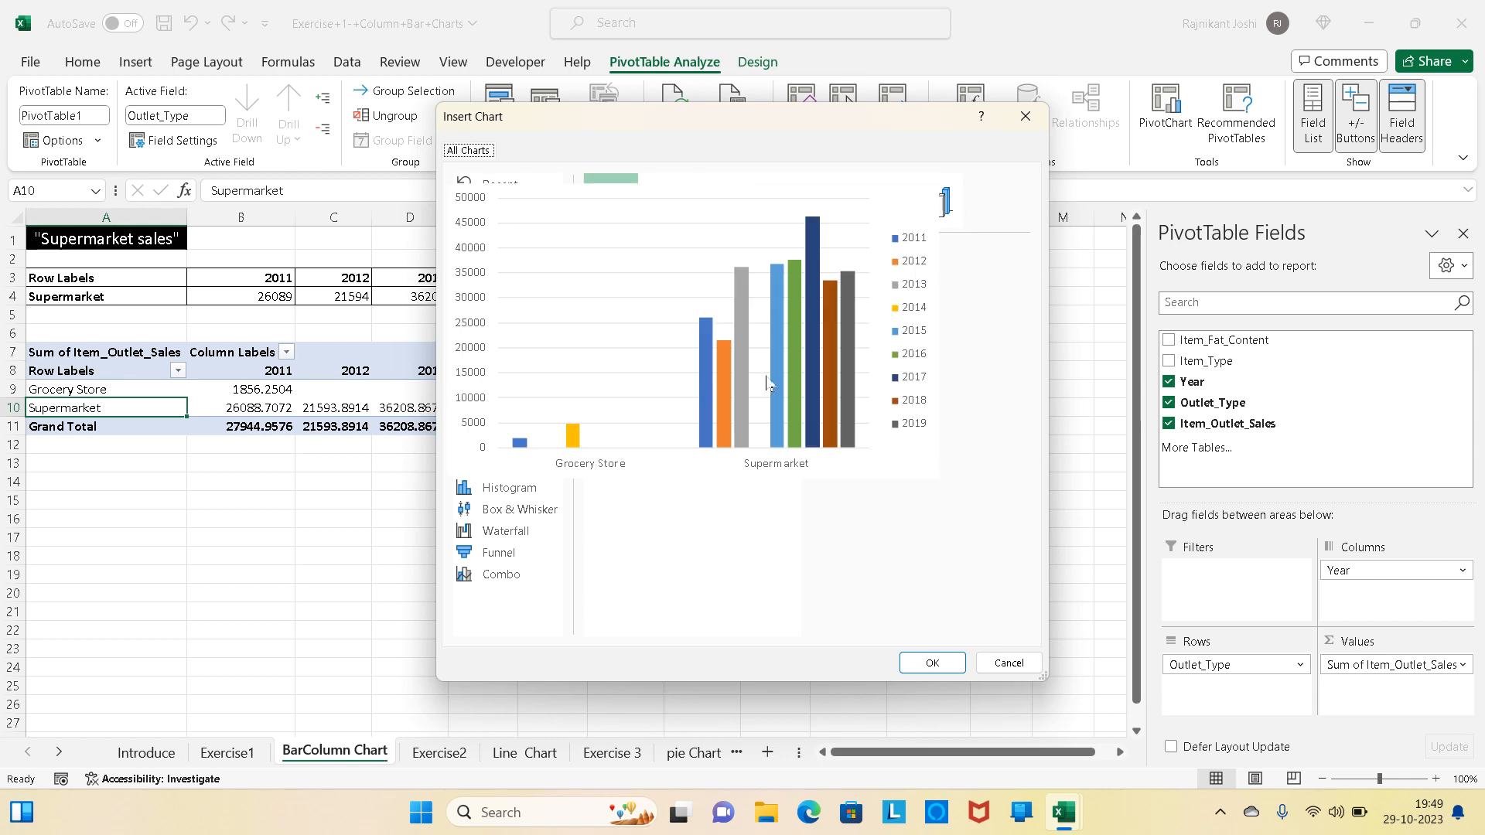
click(933, 664)
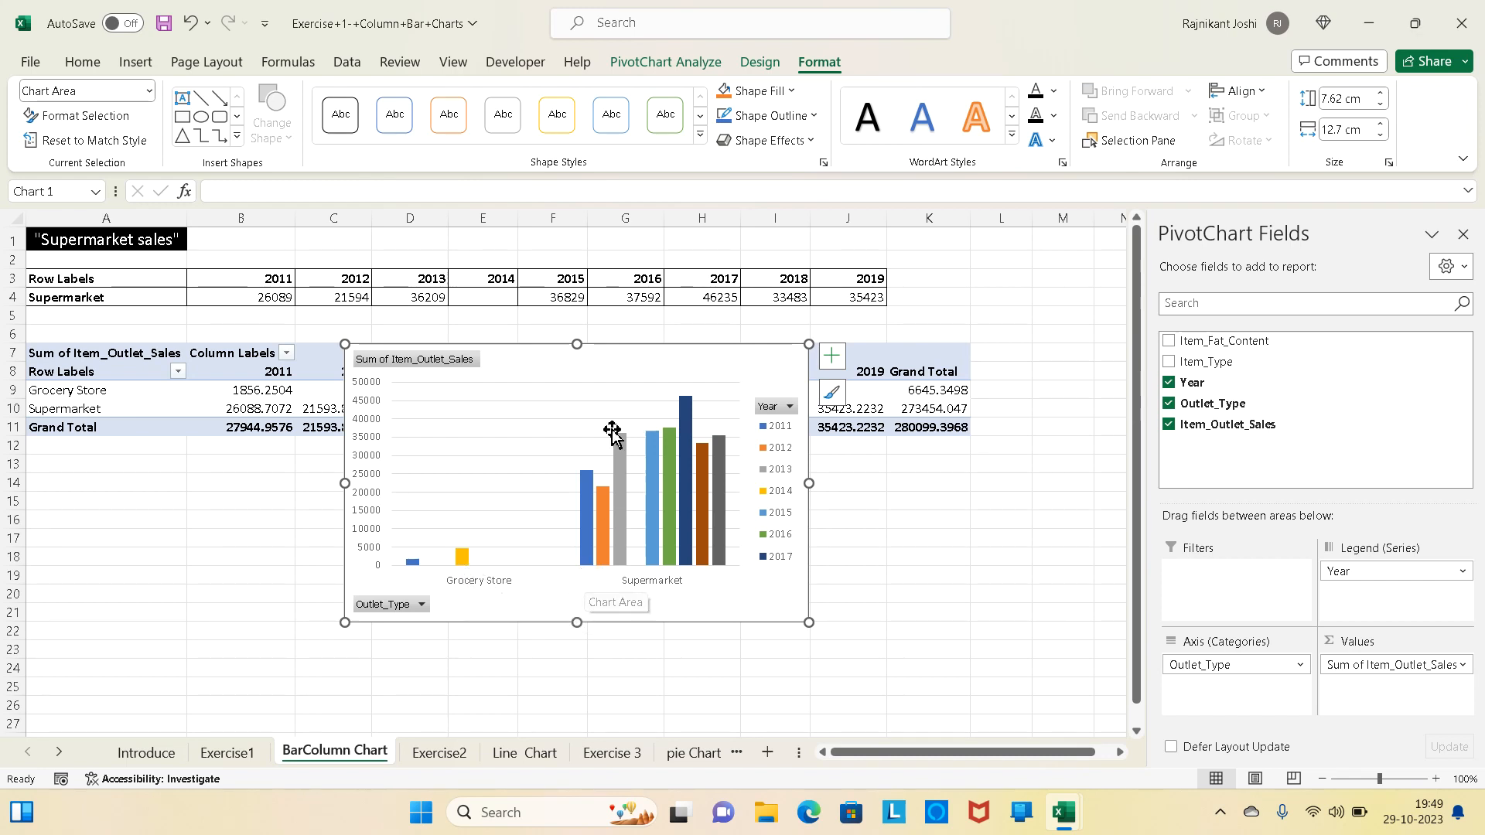
drag(634, 364, 630, 503)
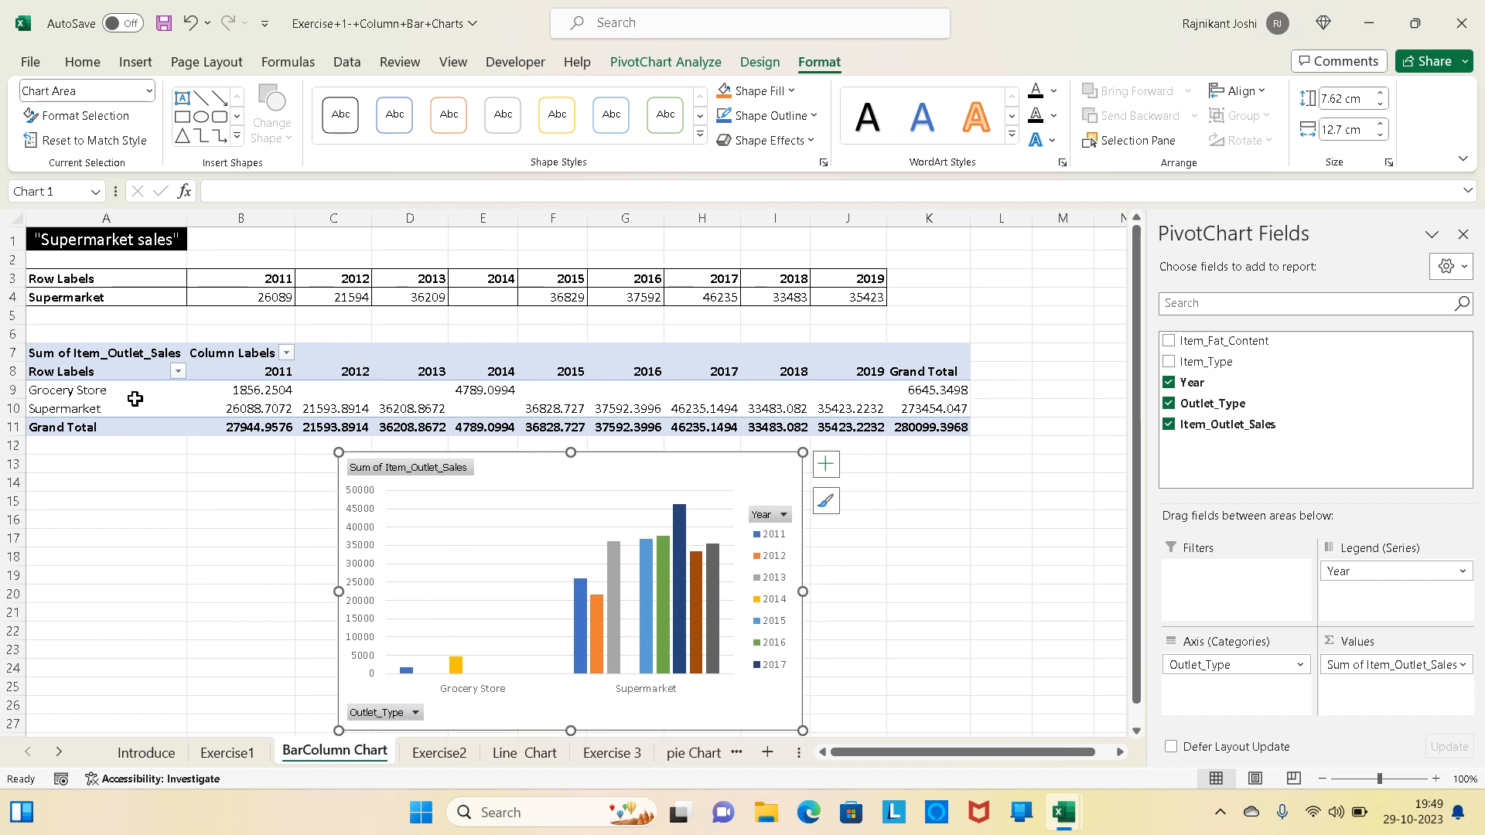
- Filter the PivotTable's row labels to exclude Grocery Store, keeping only Supermarket
click(178, 375)
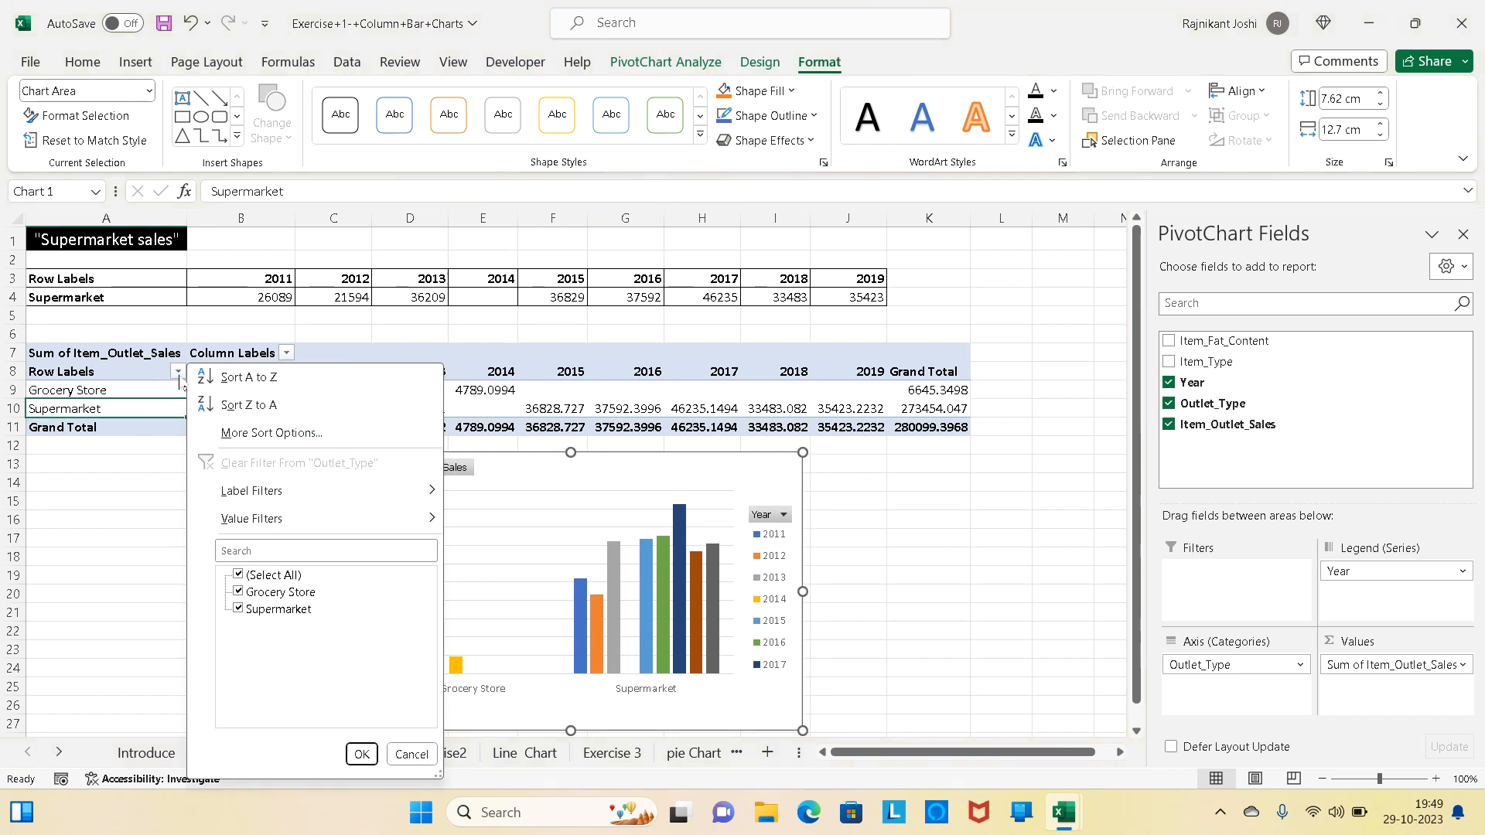
click(238, 592)
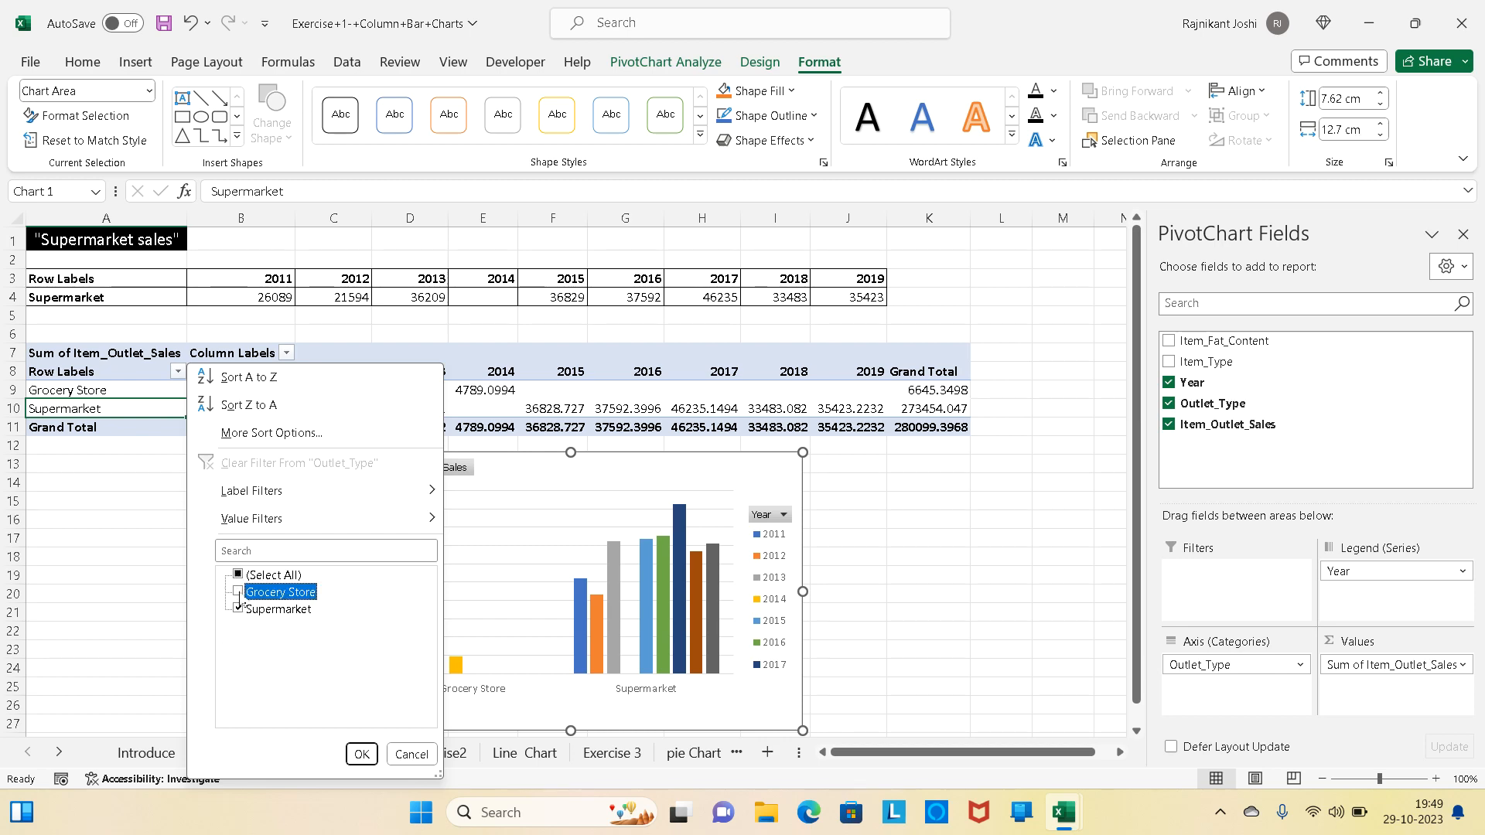
click(361, 754)
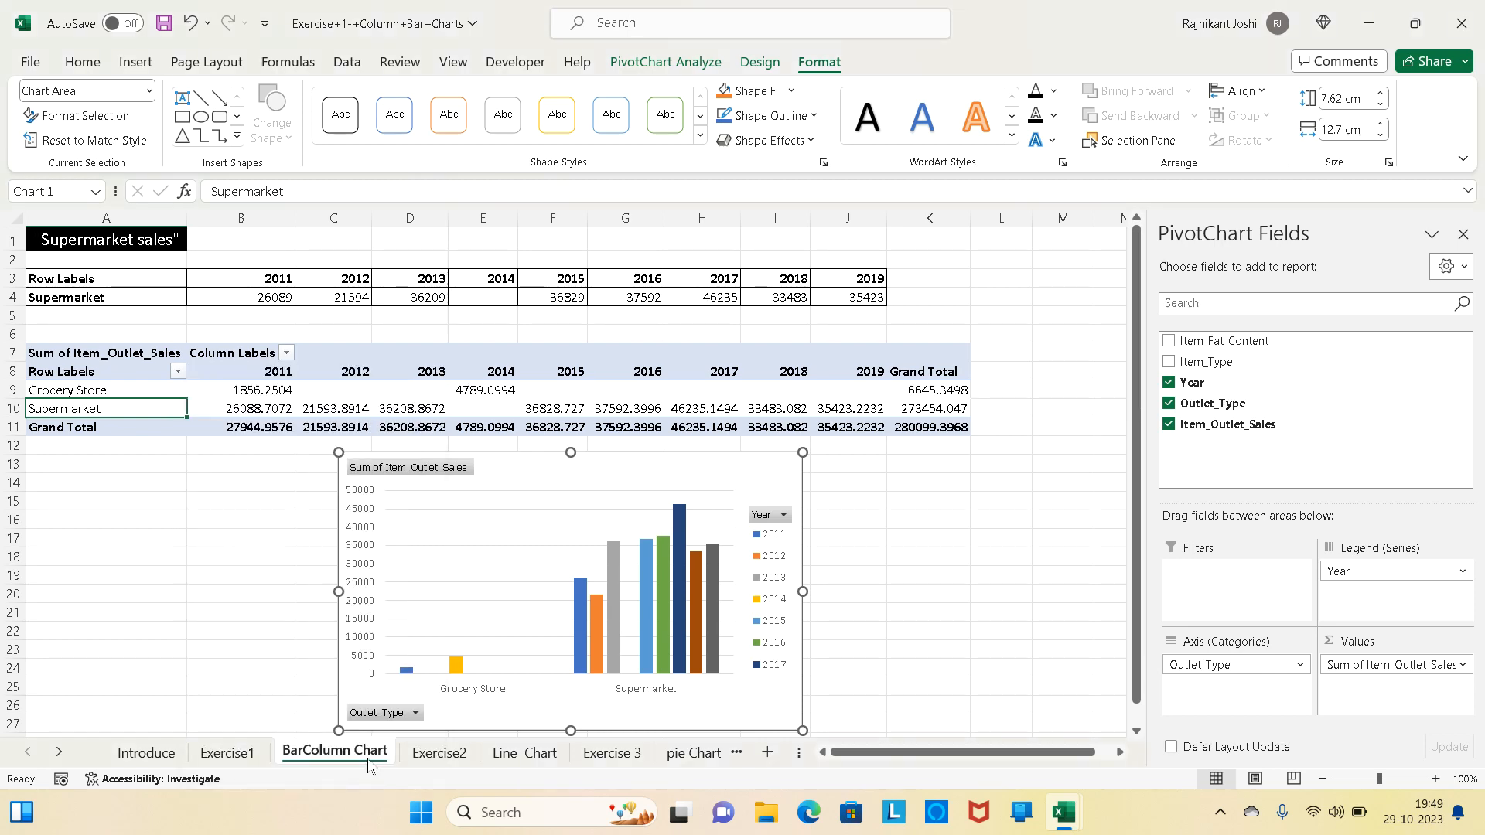
- Switch the PivotChart's rows and columns to plot years along the horizontal axis, and move the chart beside the PivotTable
click(251, 758)
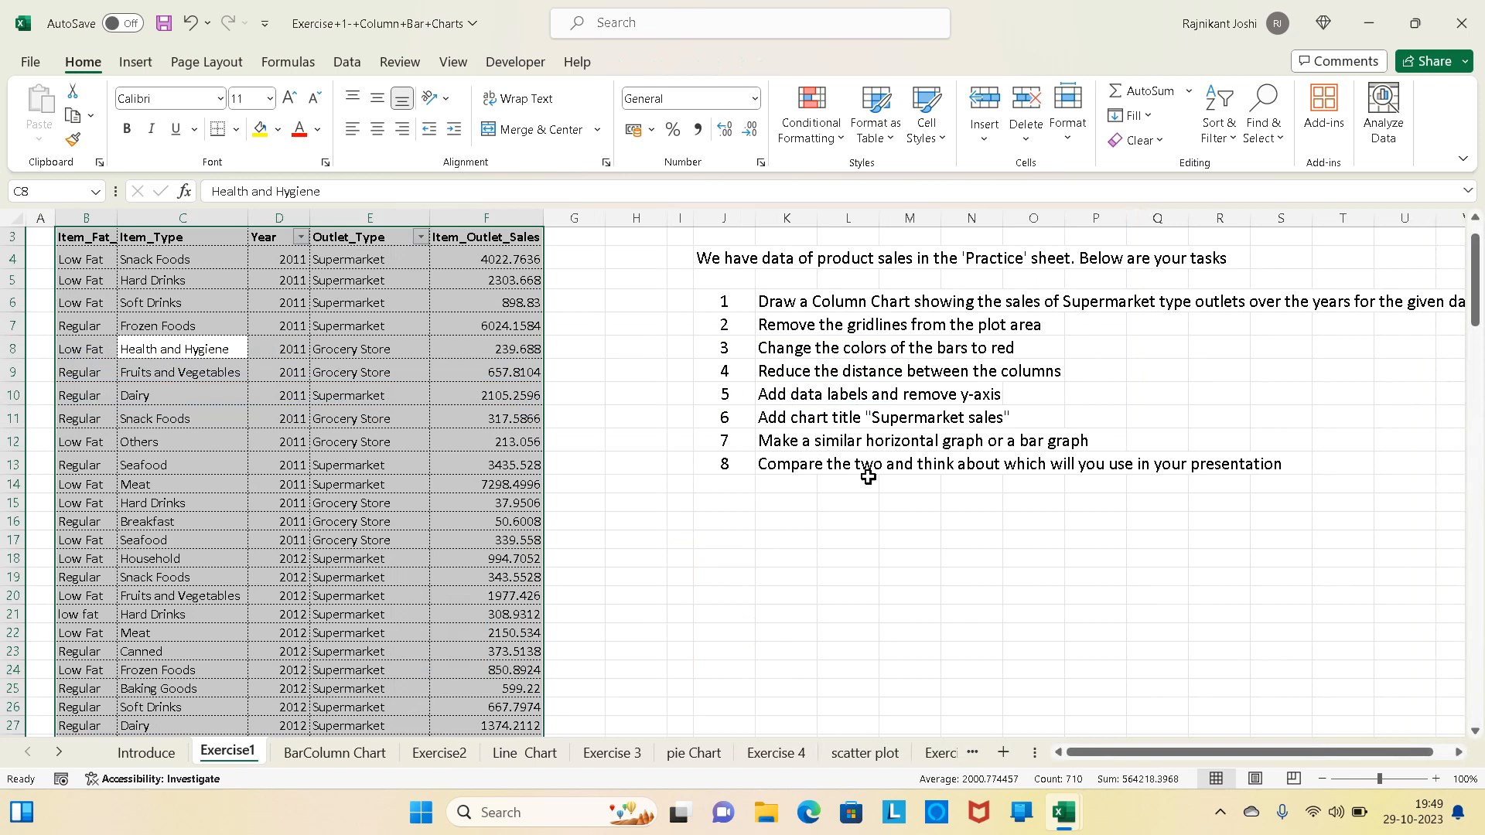
scroll(943, 438, right, 5)
scroll(943, 438, right, 1)
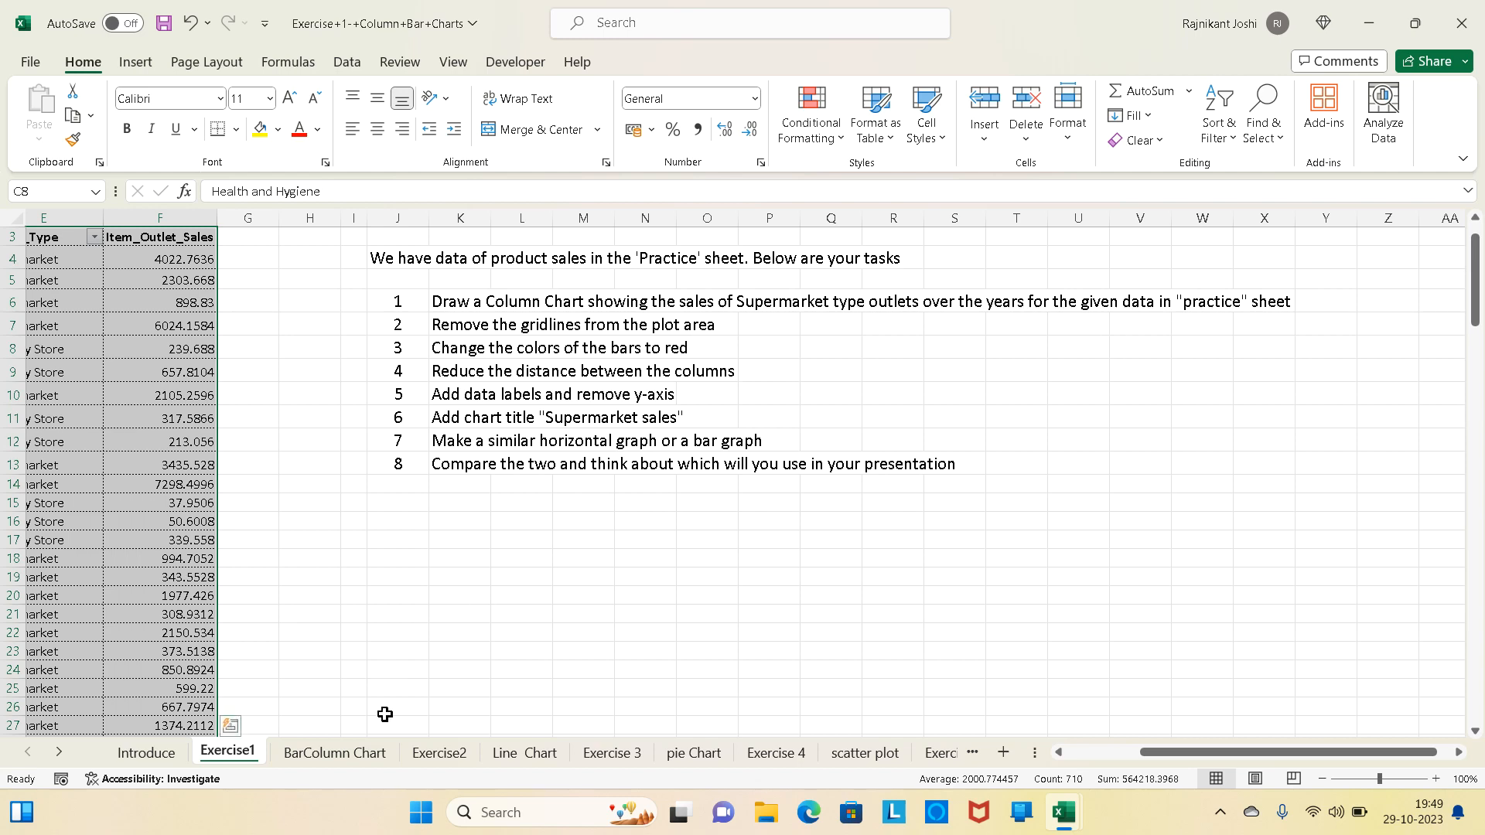
click(365, 759)
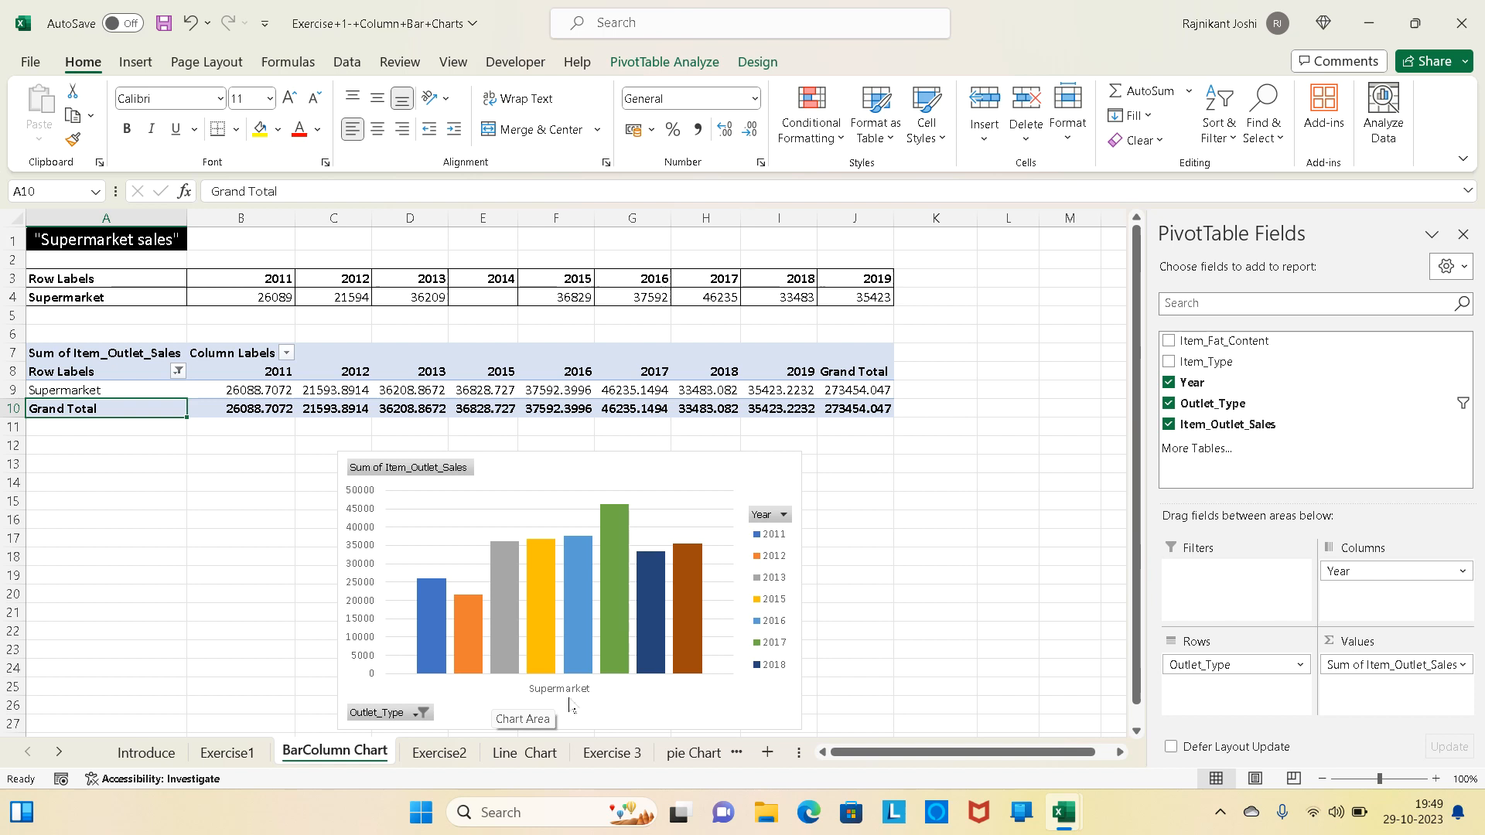
click(720, 487)
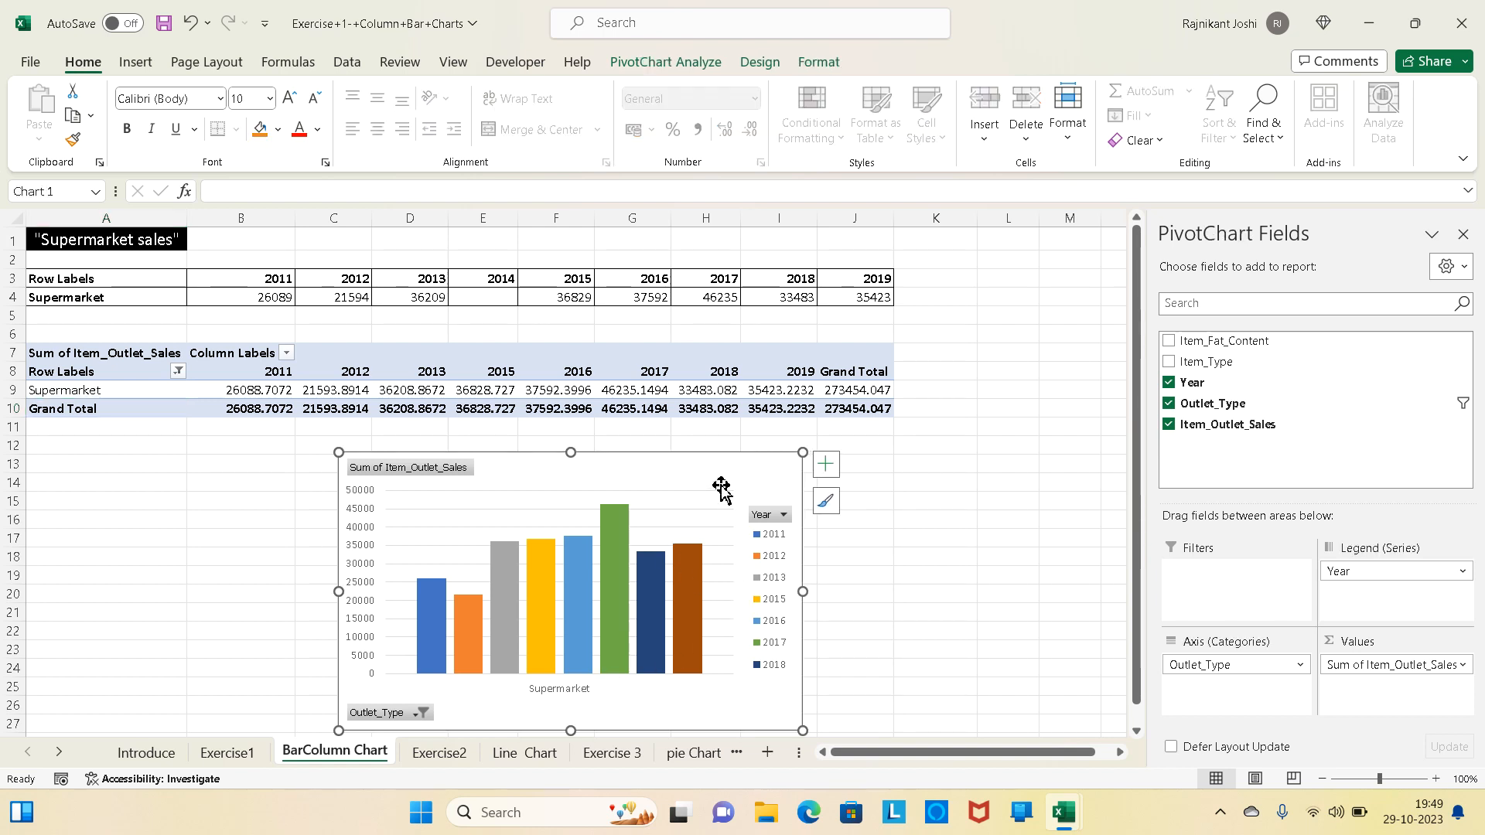
click(762, 63)
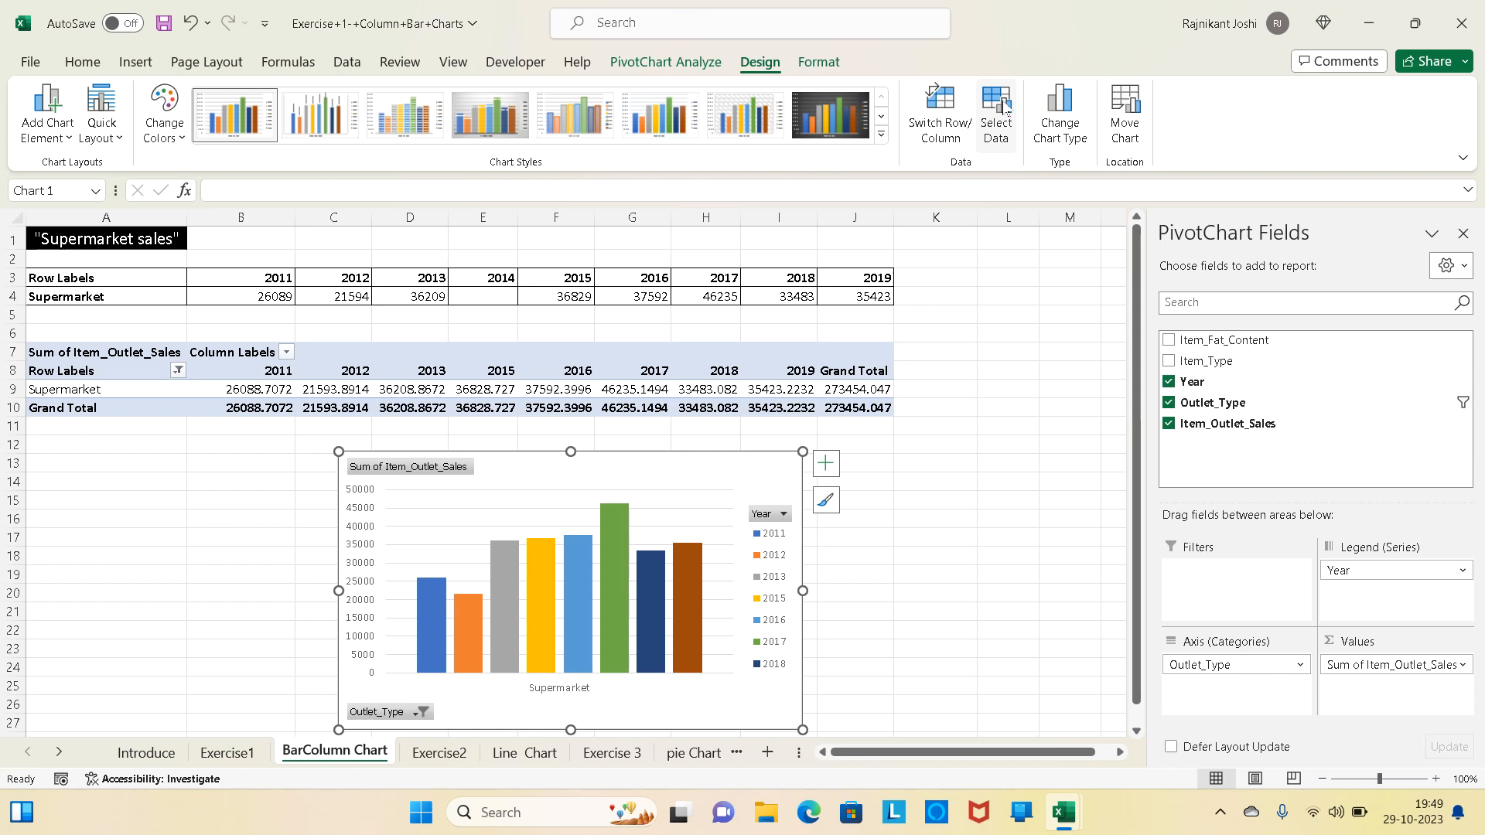
click(998, 112)
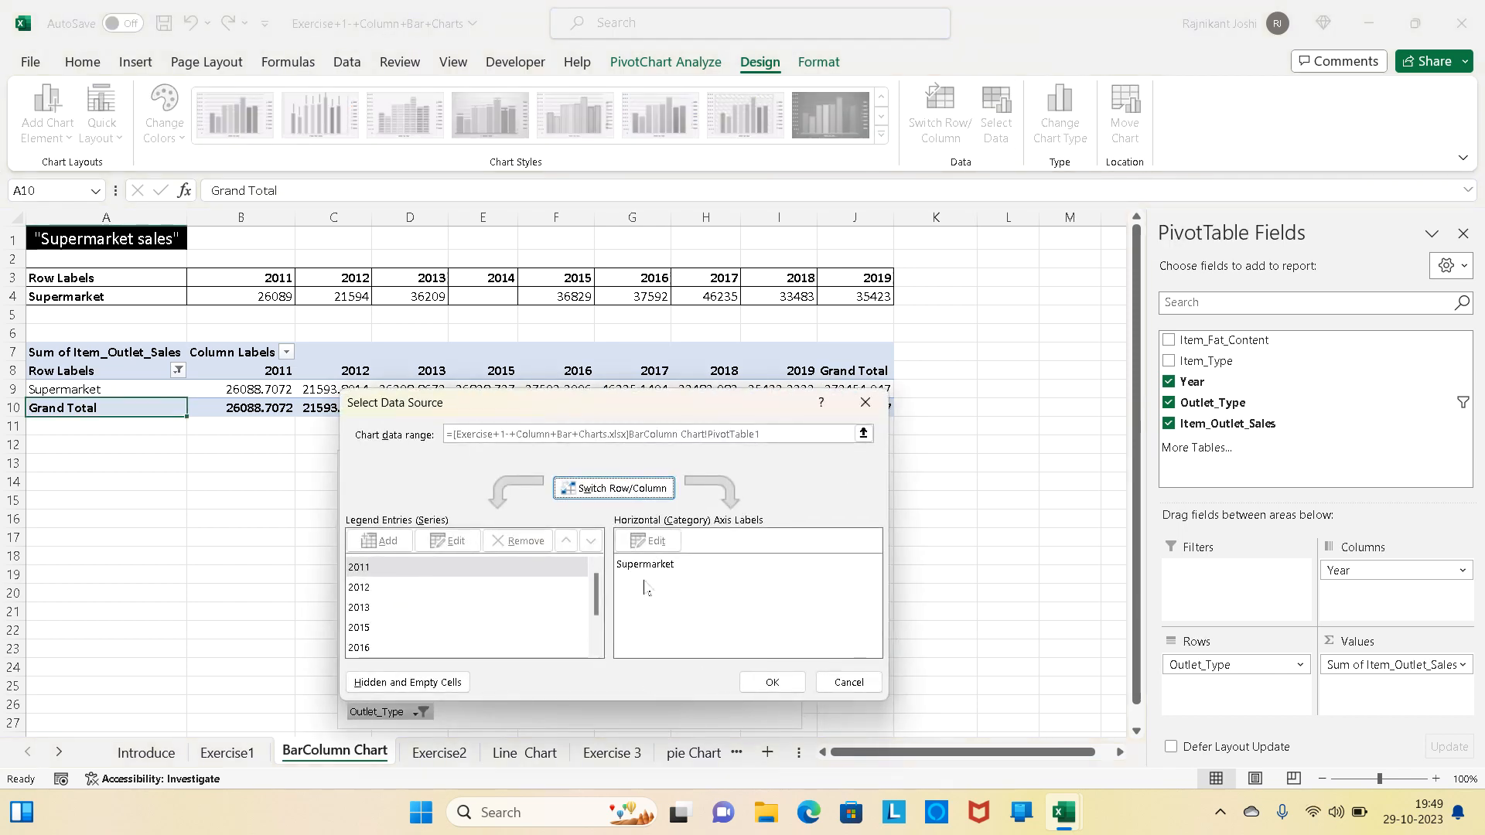
click(541, 608)
click(627, 489)
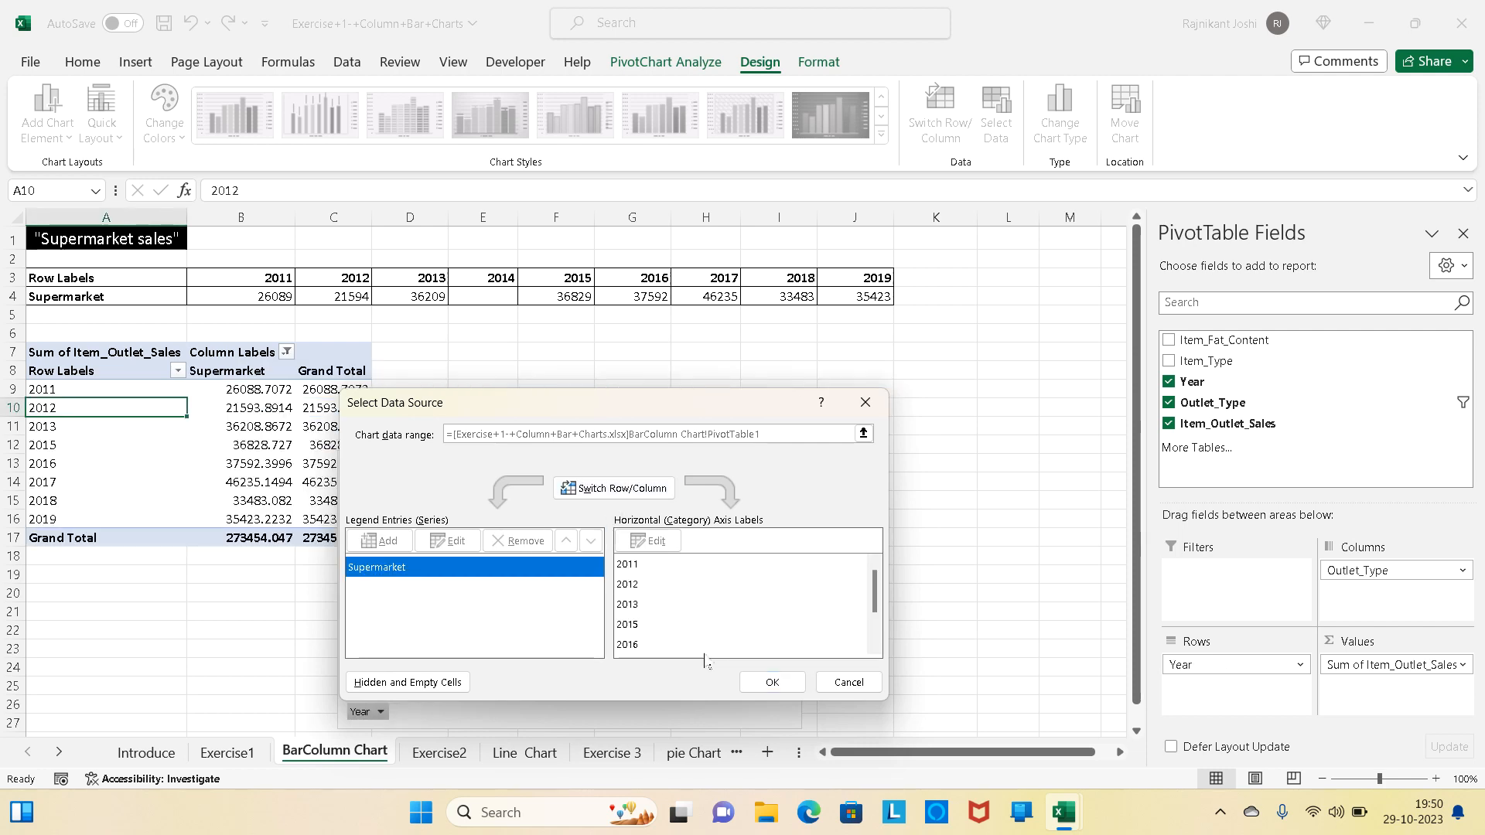
click(770, 682)
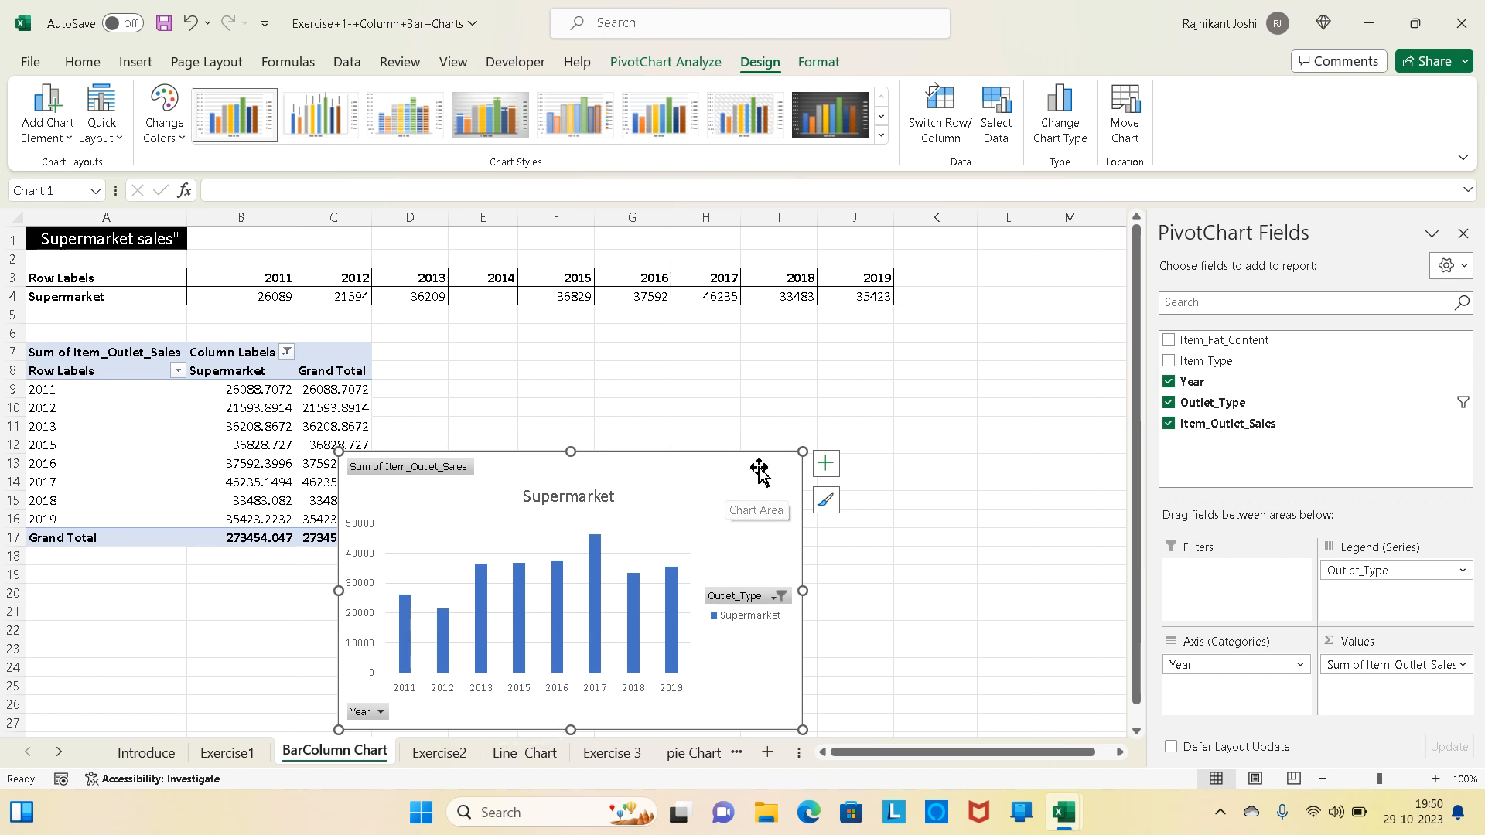
drag(700, 480, 813, 380)
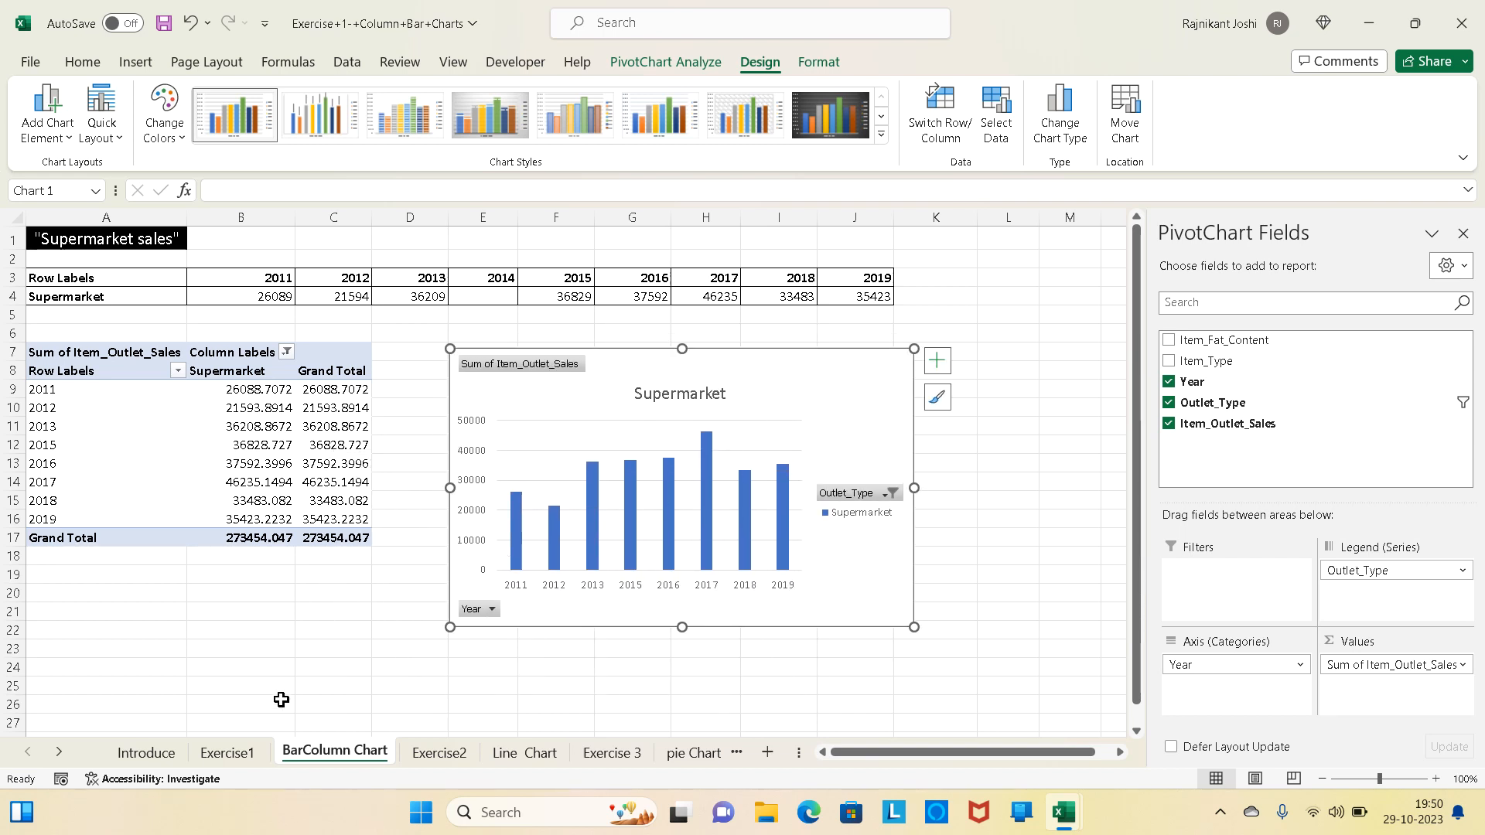
- Following task 2 of the Exercise1 list, remove the horizontal gridlines from the Supermarket chart's plot area
click(228, 752)
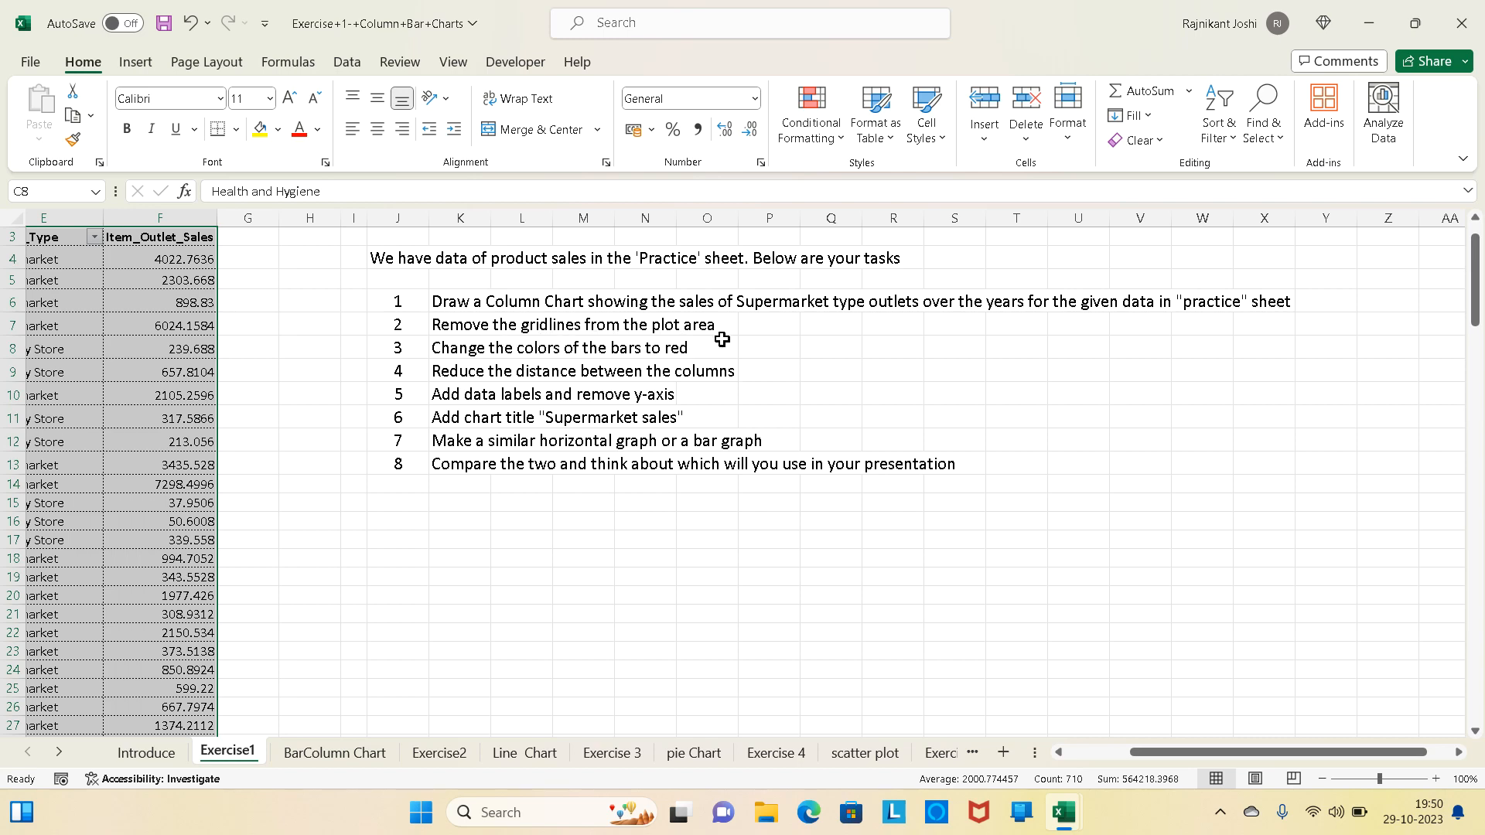
click(334, 753)
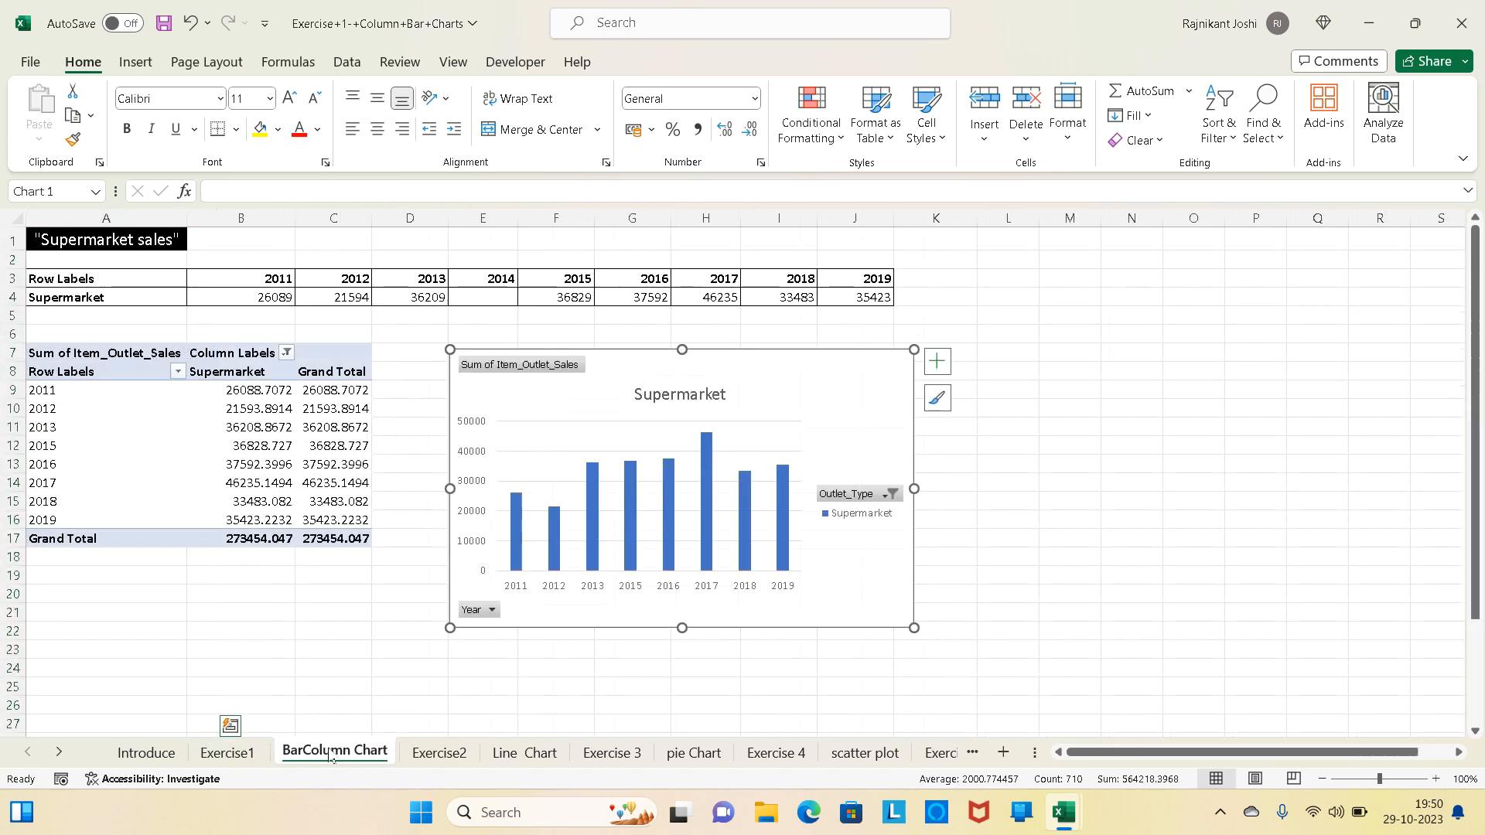
click(560, 425)
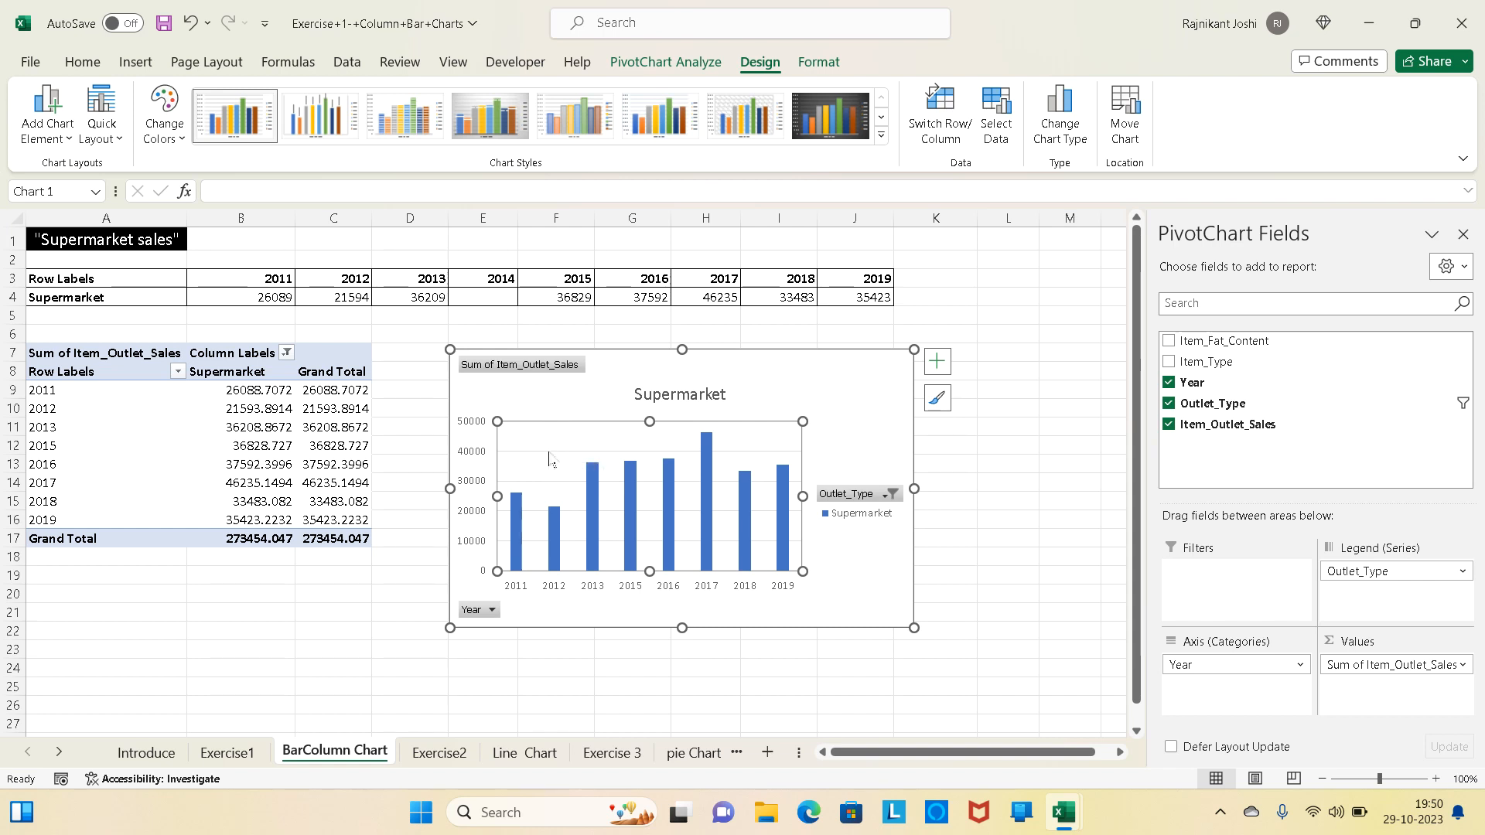
click(548, 452)
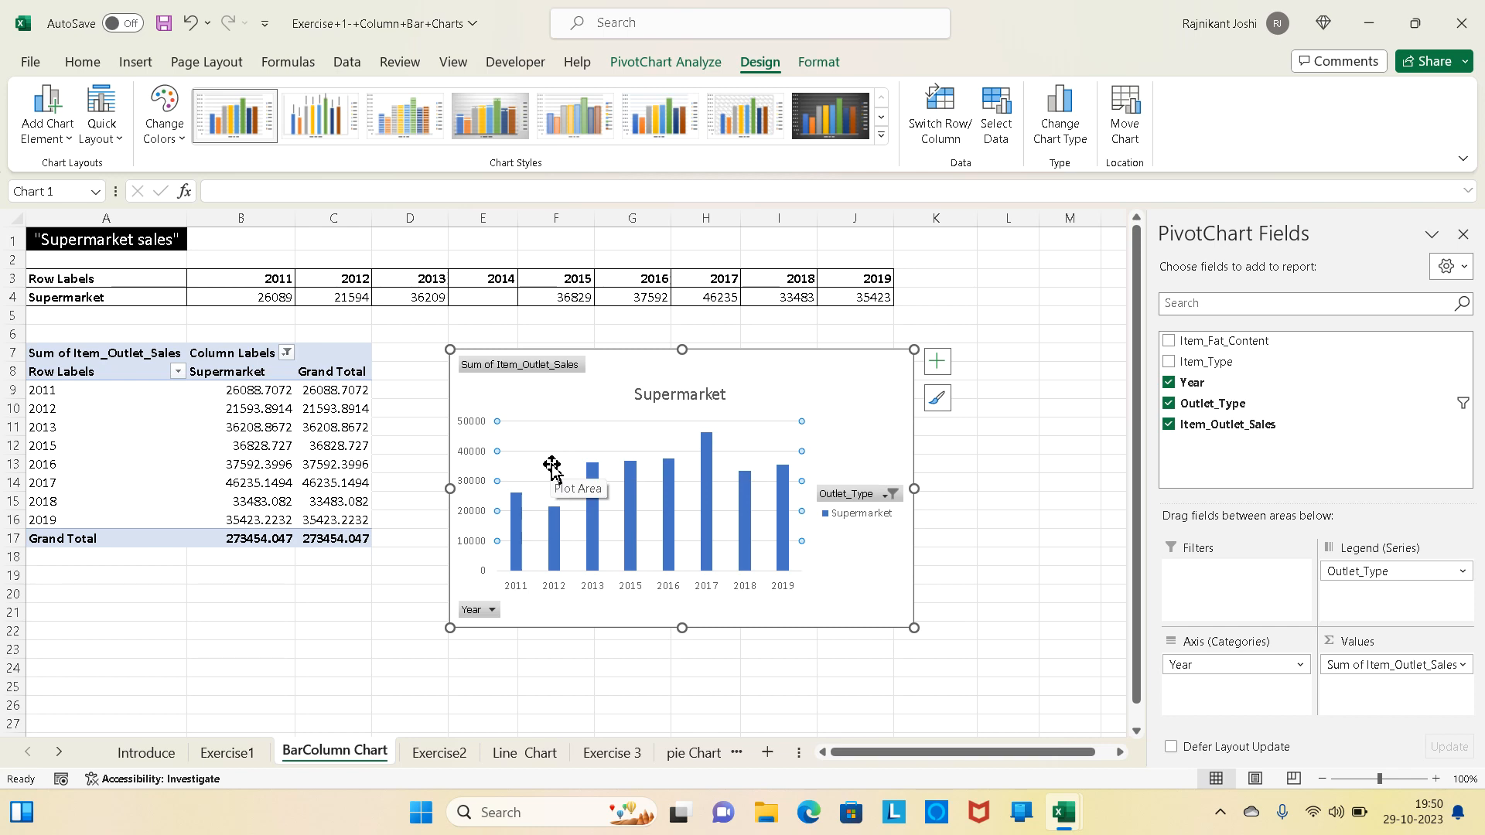
key(Delete)
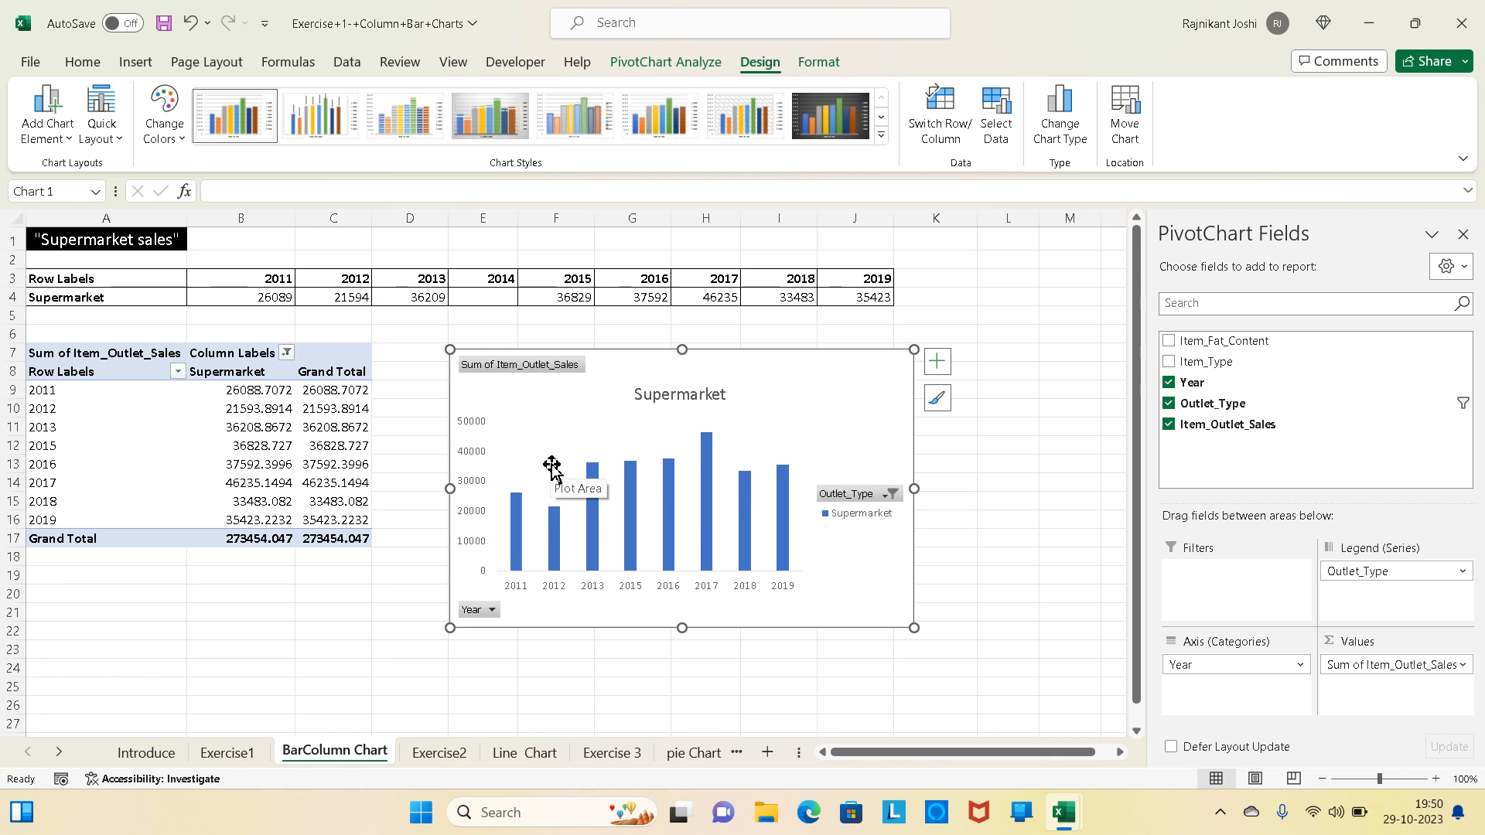
- Following task 3 of the Exercise1 list, give the Supermarket chart's columns a solid dark red fill
click(241, 754)
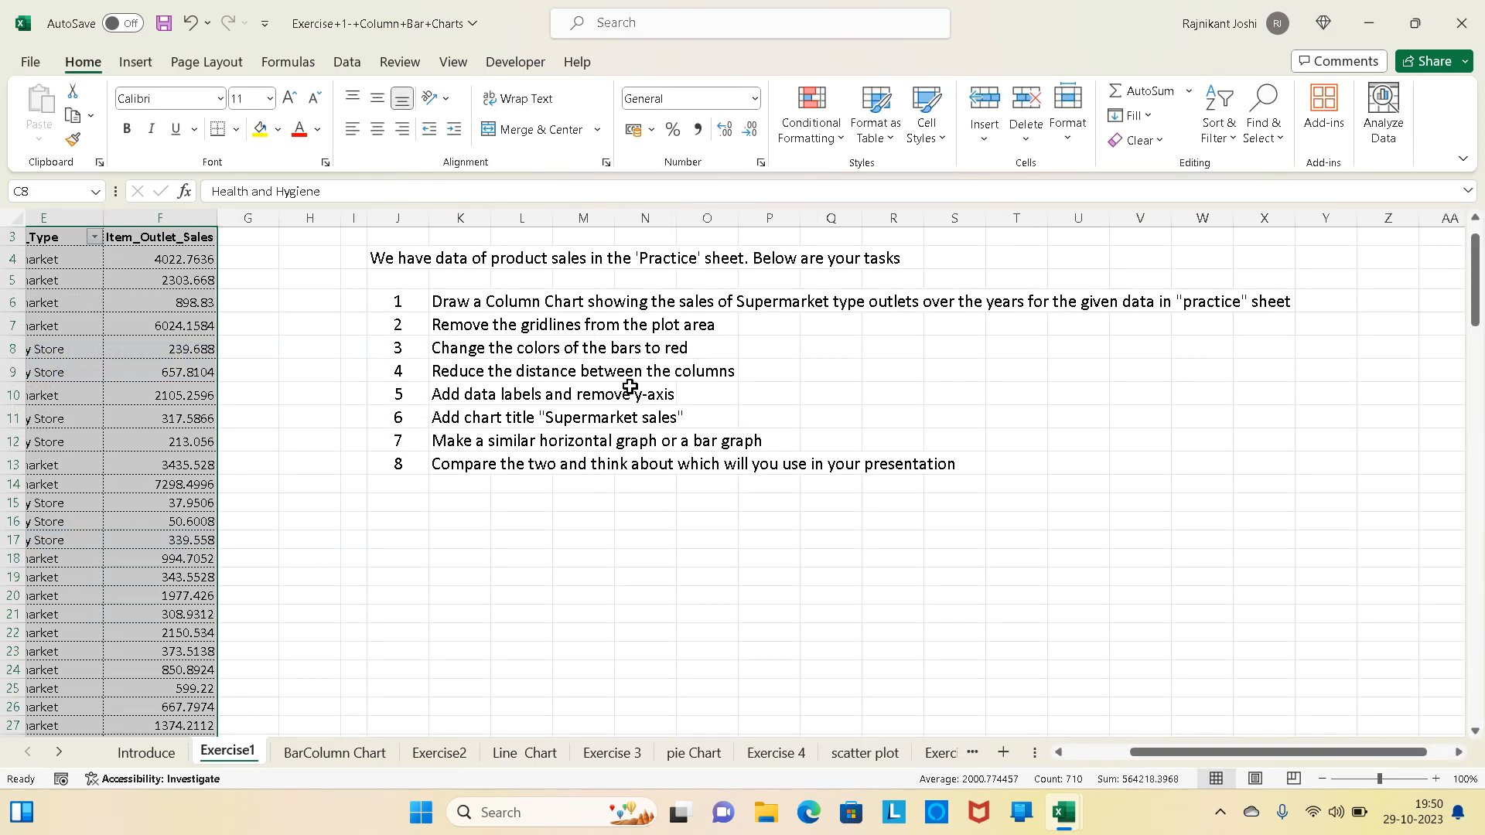
click(325, 758)
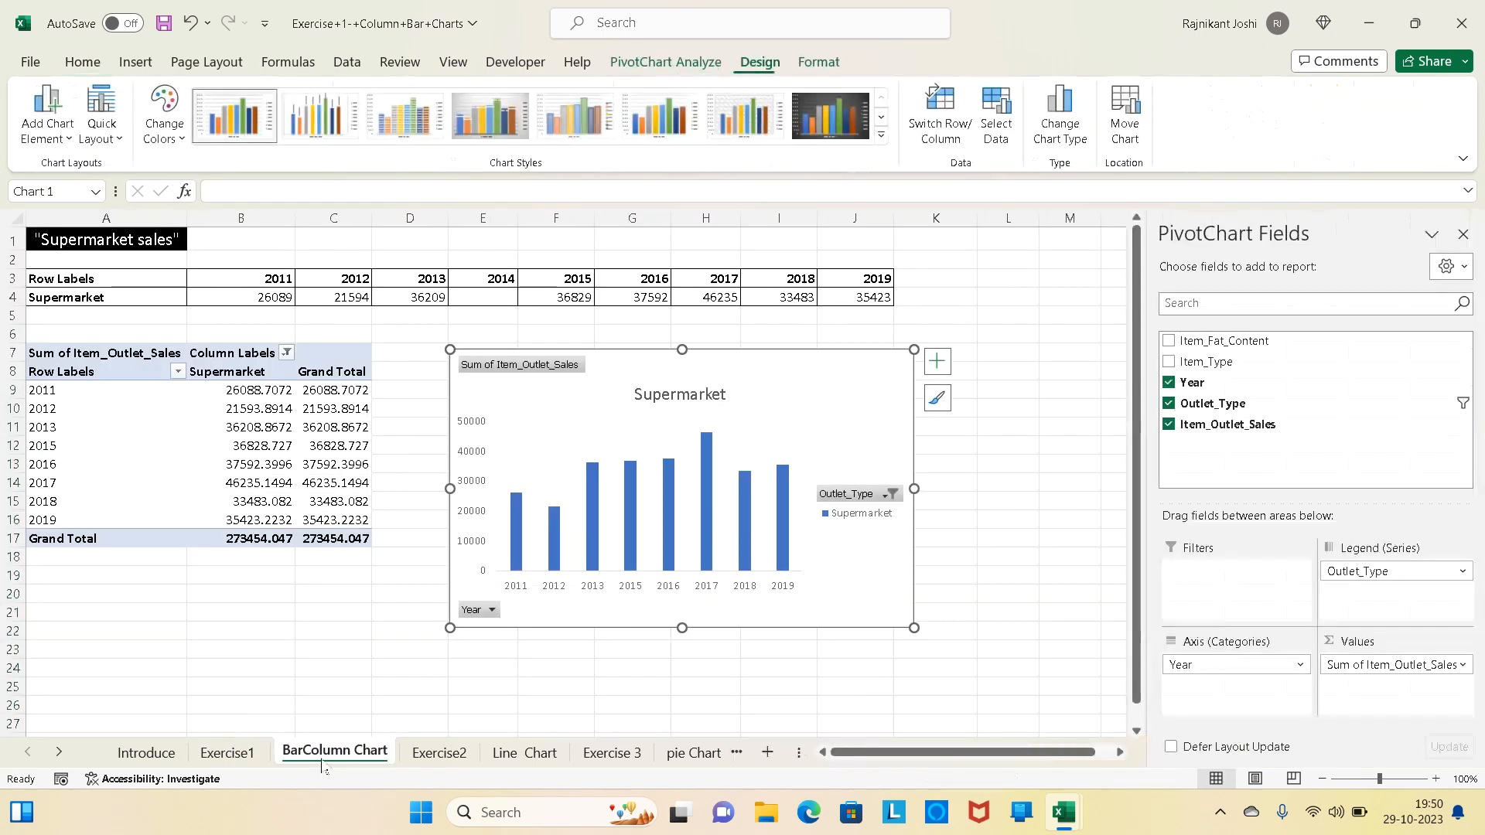
click(710, 473)
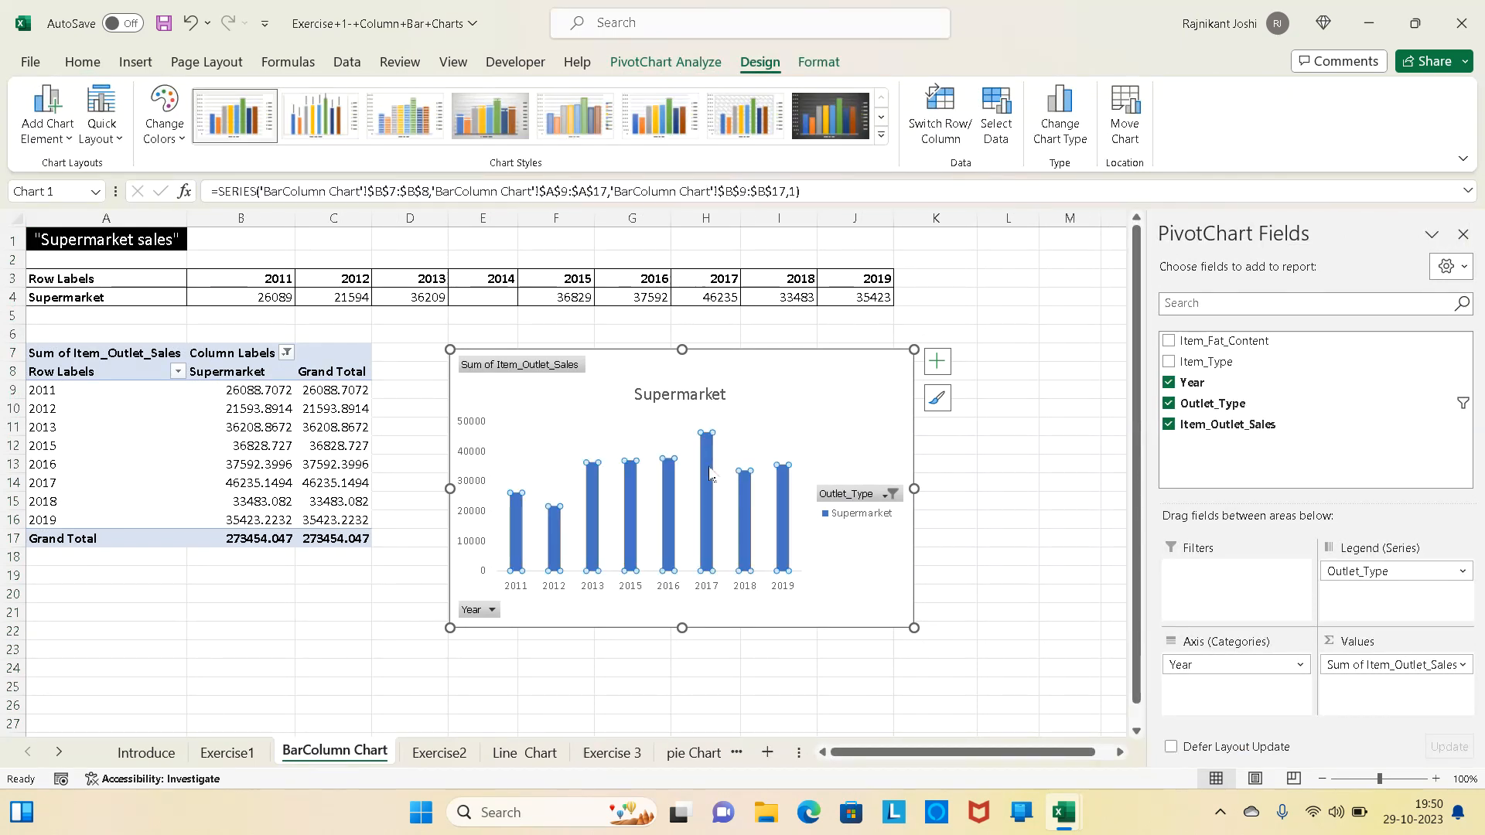
right_click(710, 473)
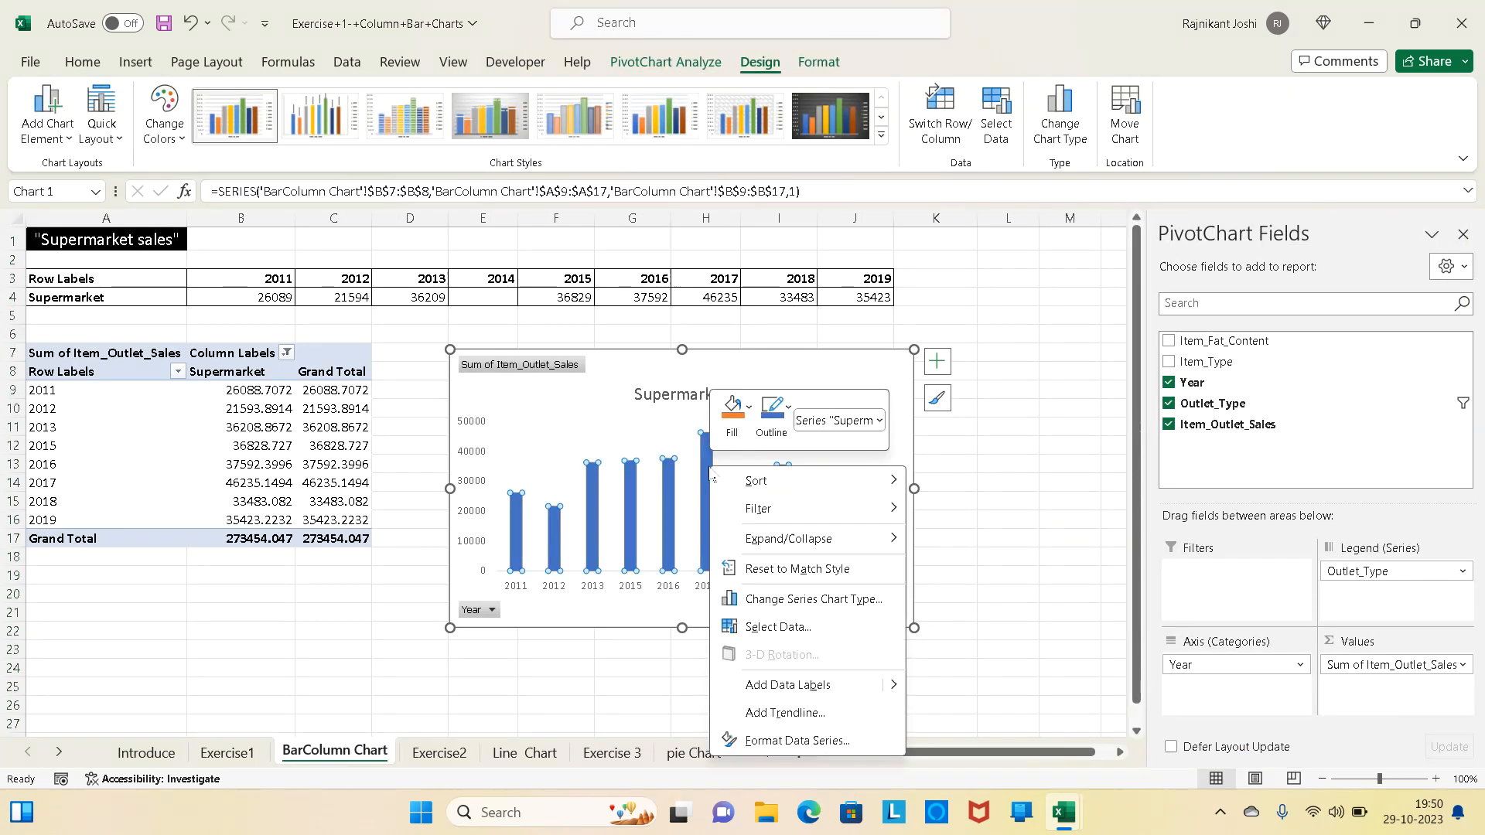
click(784, 742)
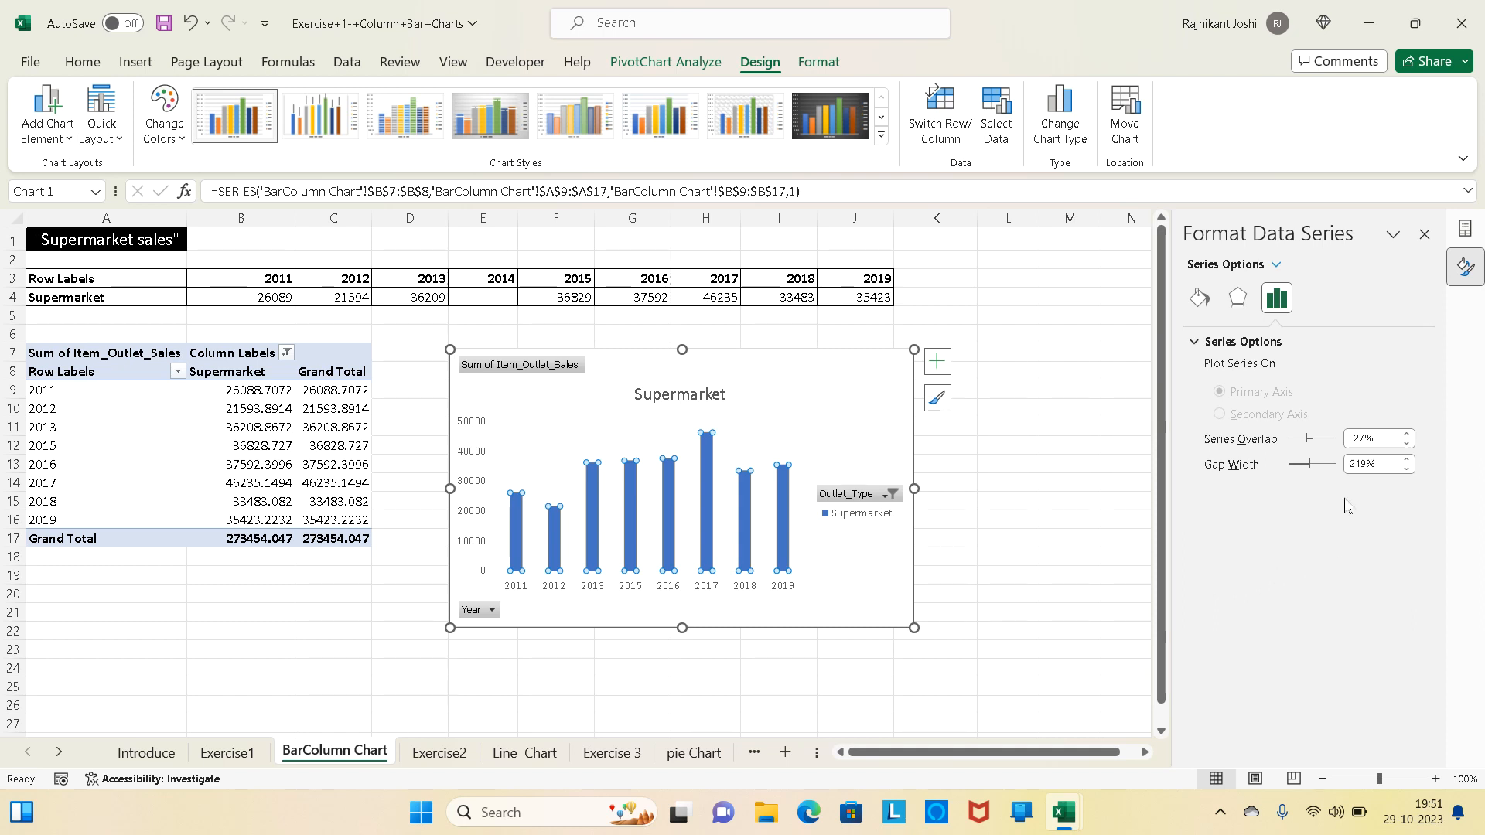
click(1197, 302)
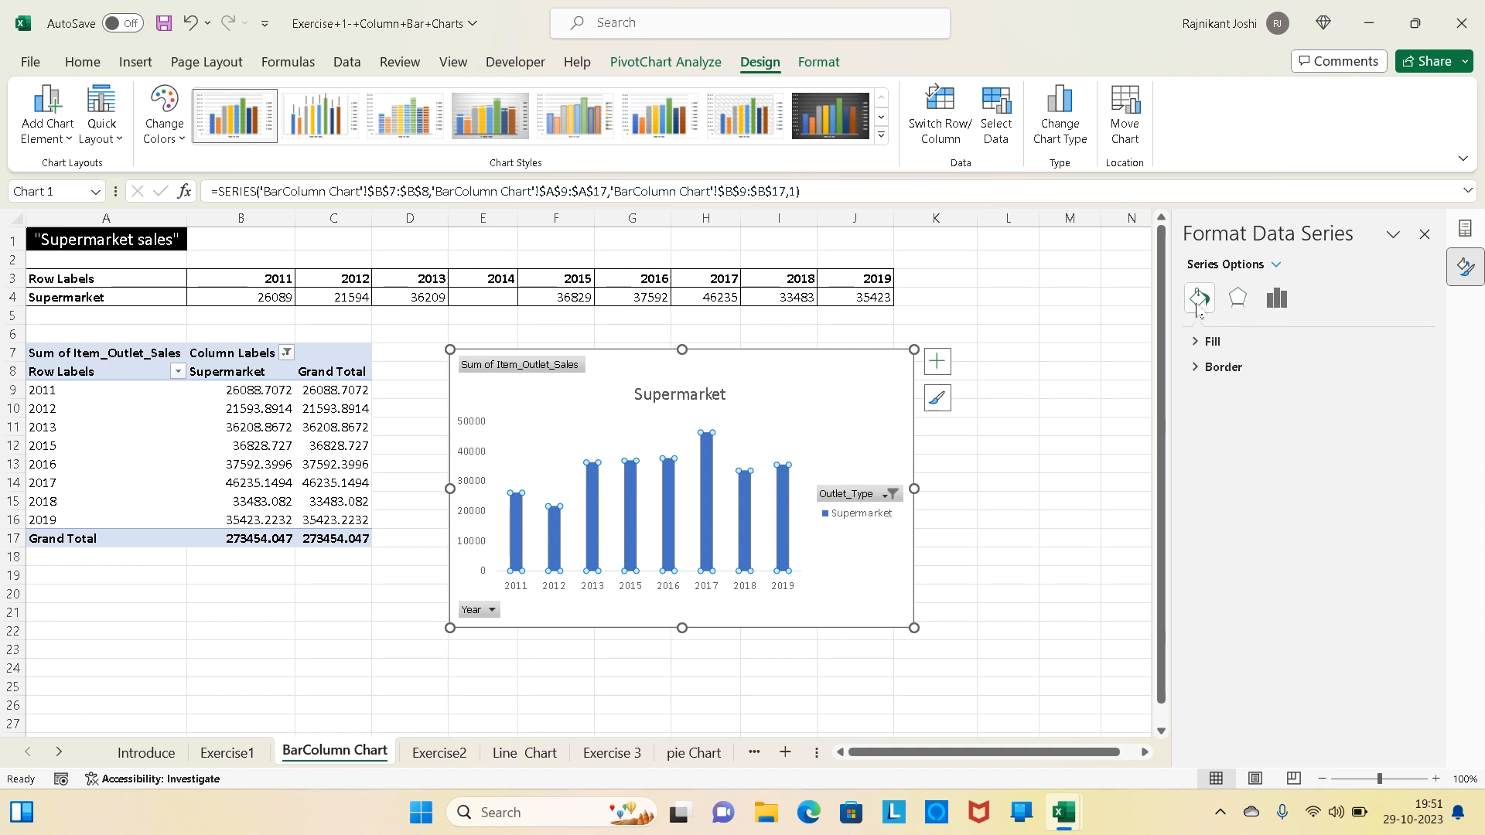
click(1195, 342)
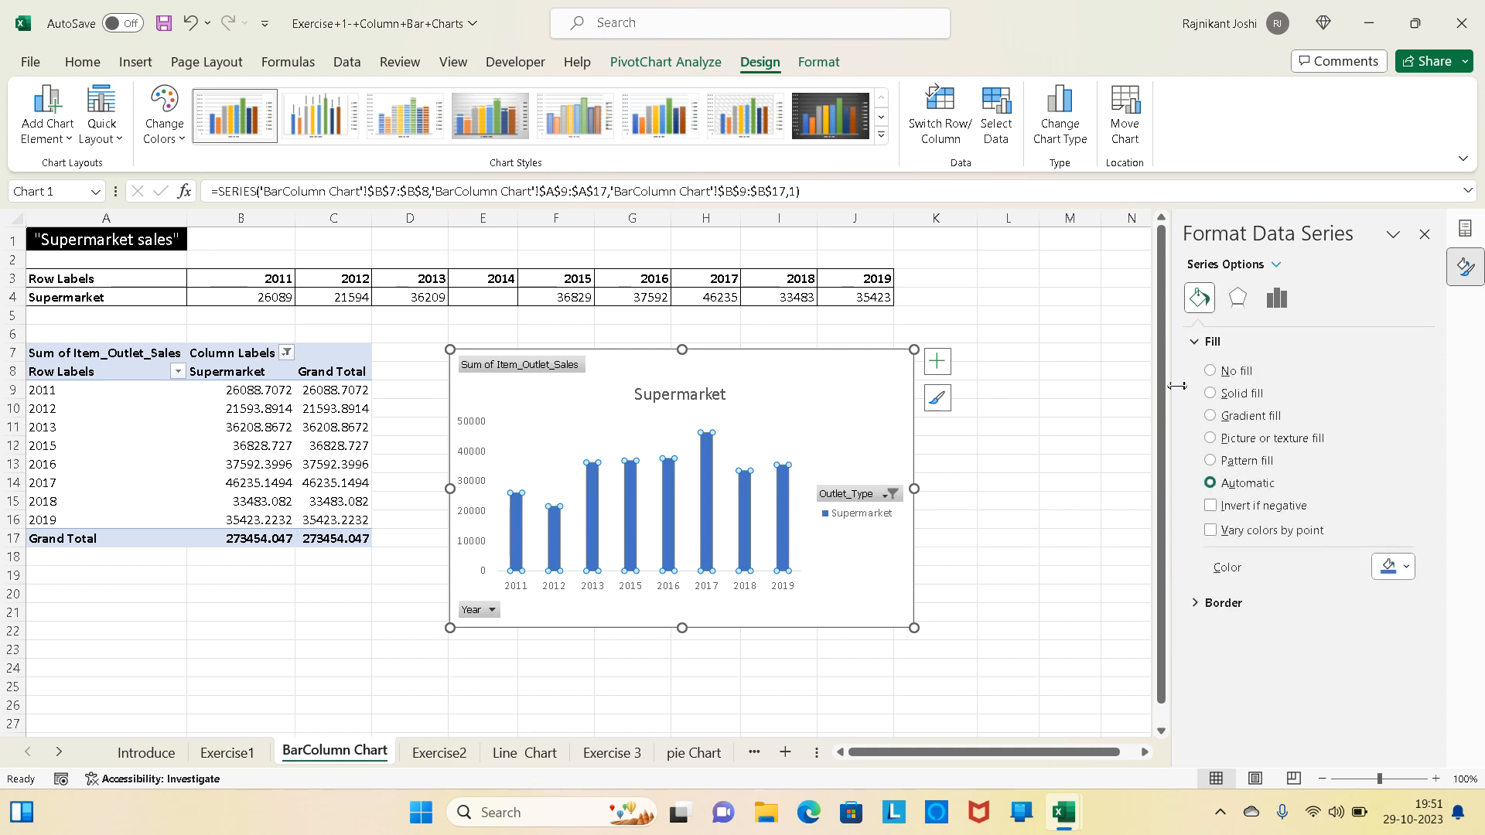
click(1211, 393)
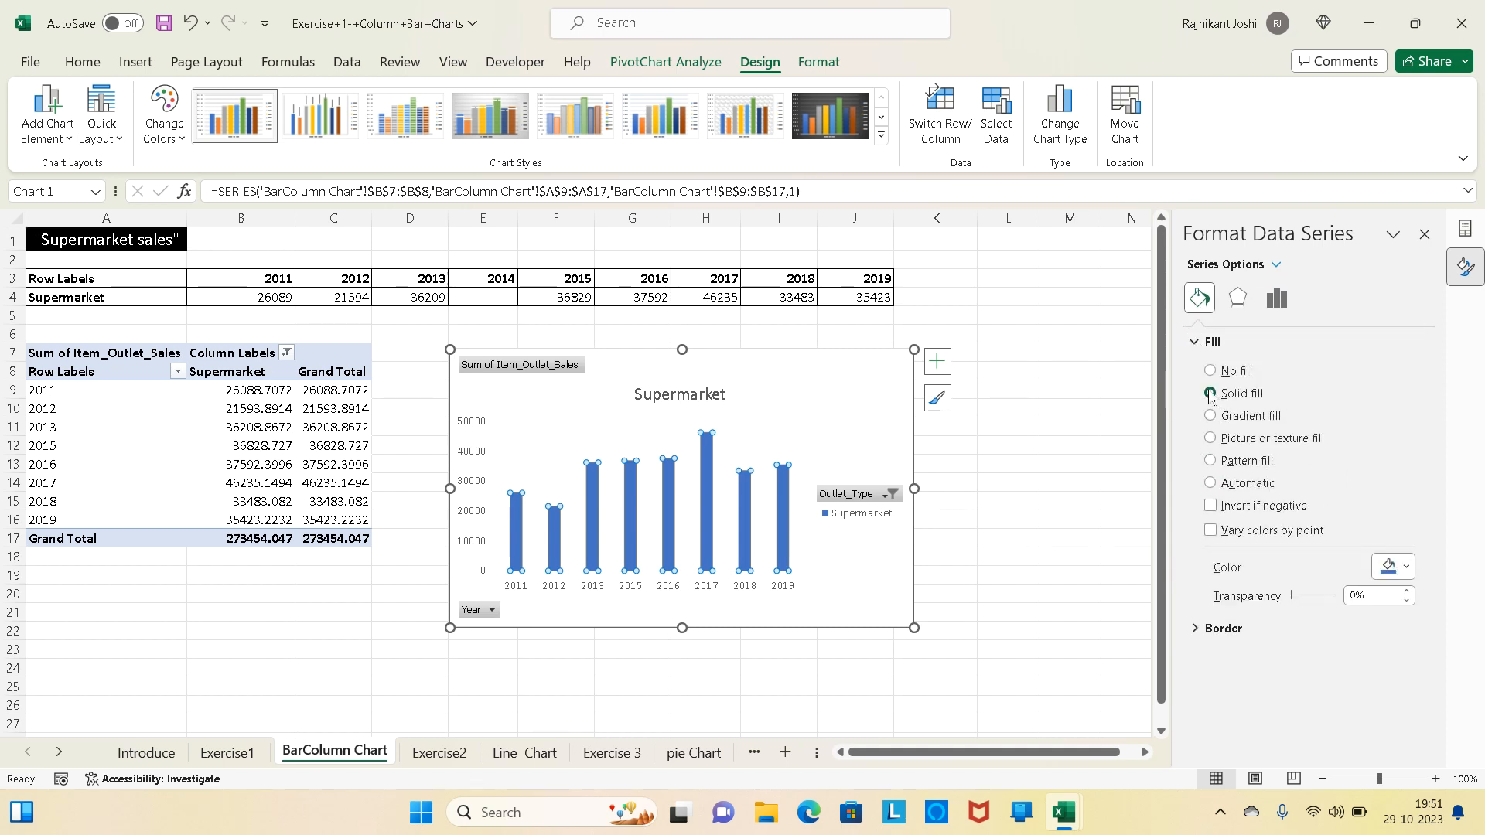
click(1408, 571)
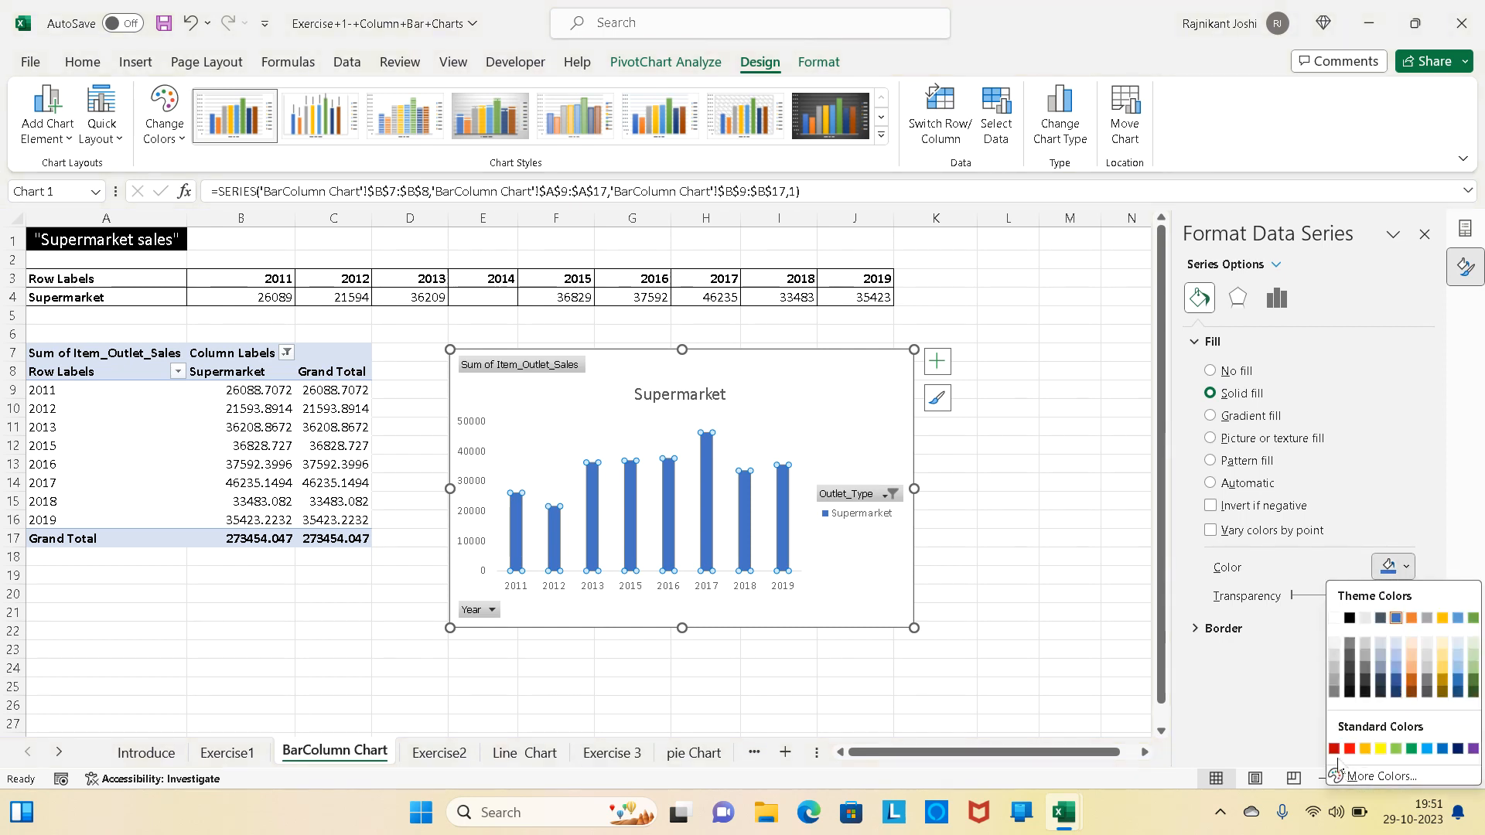
click(1334, 750)
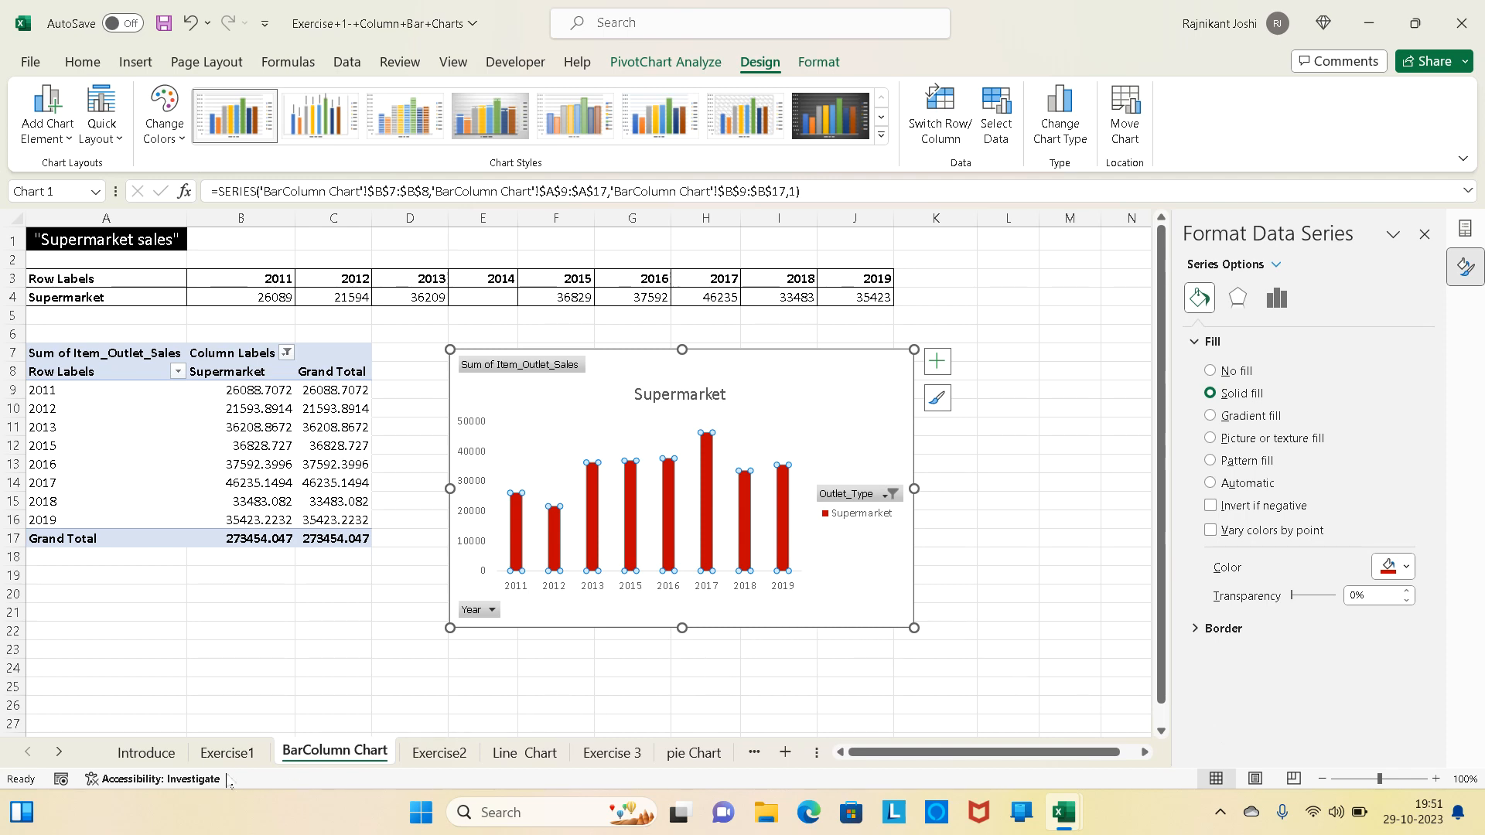
- Following task 4 of the Exercise1 list, reduce the spacing between the Supermarket columns by setting their gap width to 100%
click(217, 753)
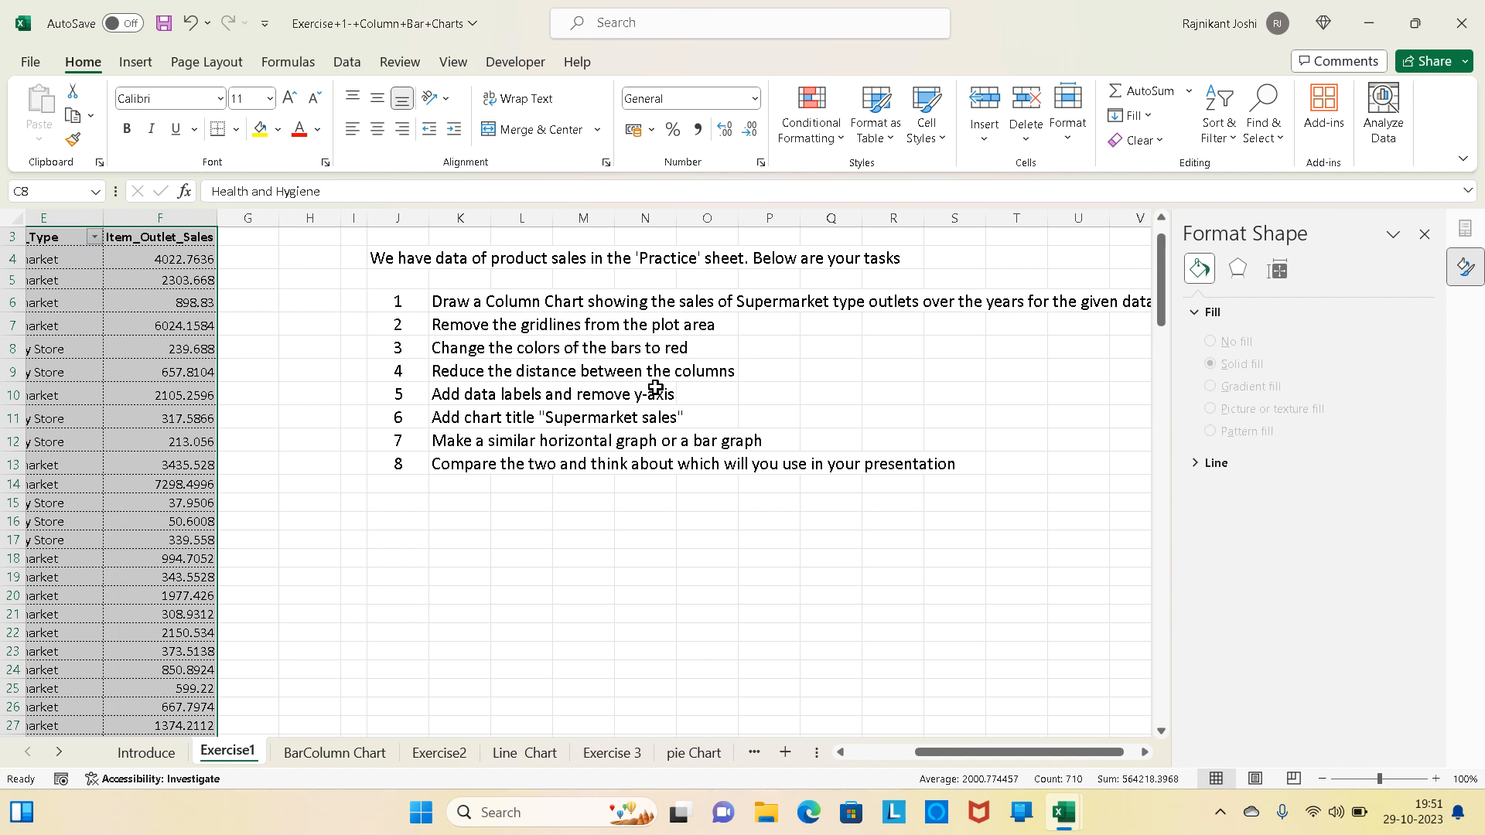
click(316, 762)
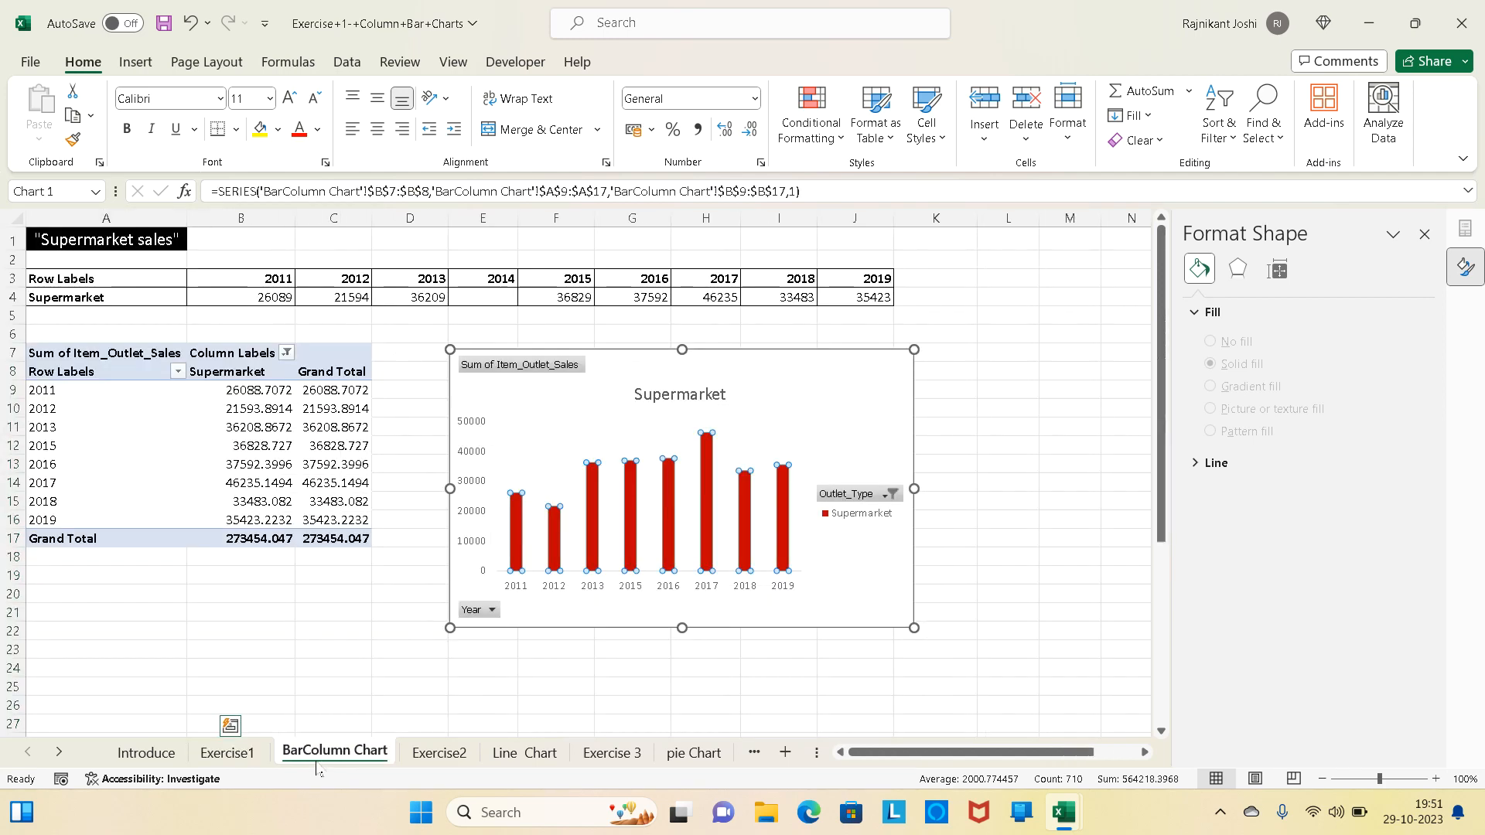
click(681, 441)
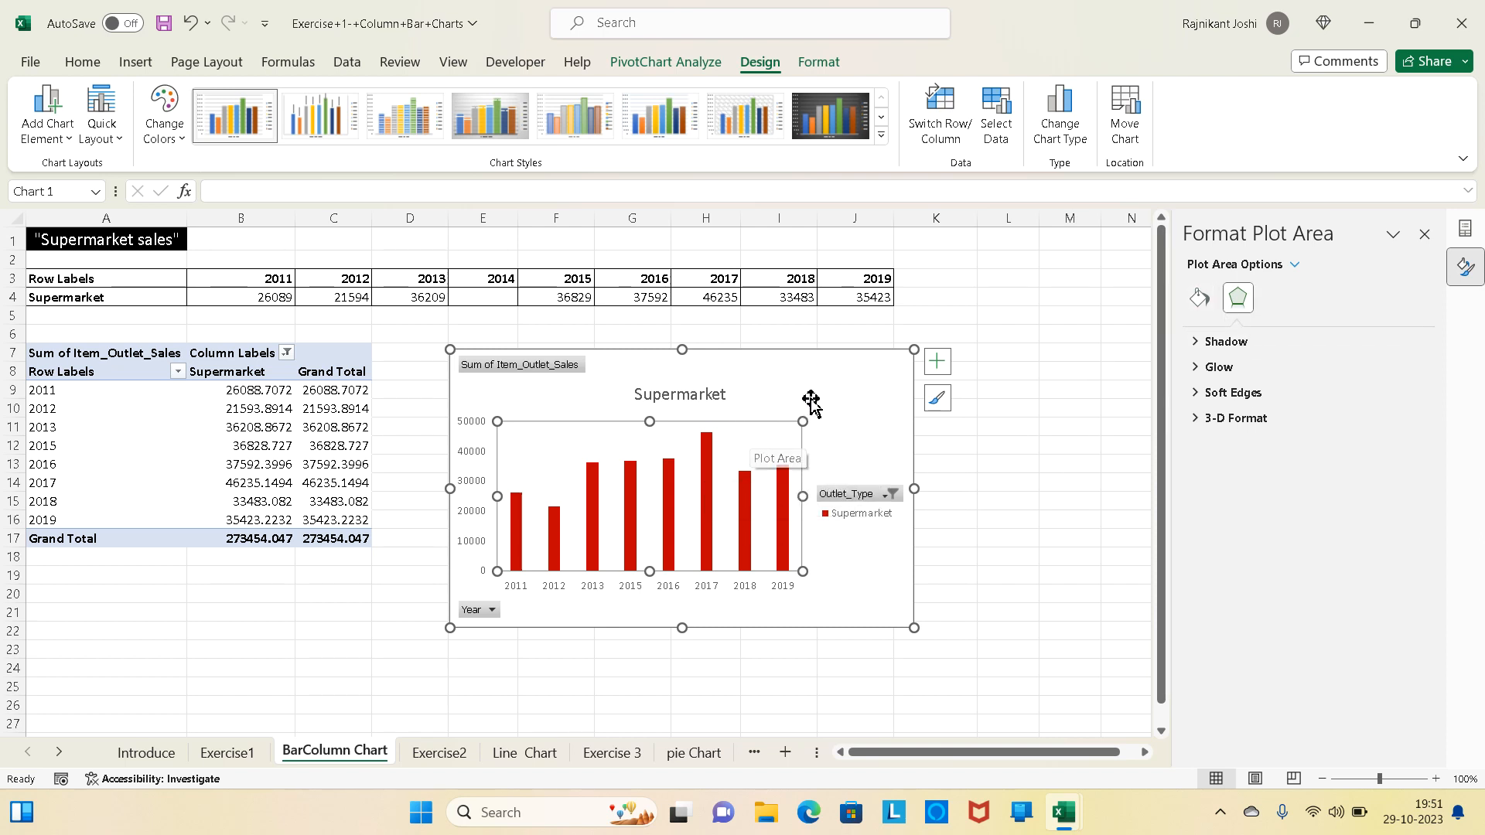
click(841, 380)
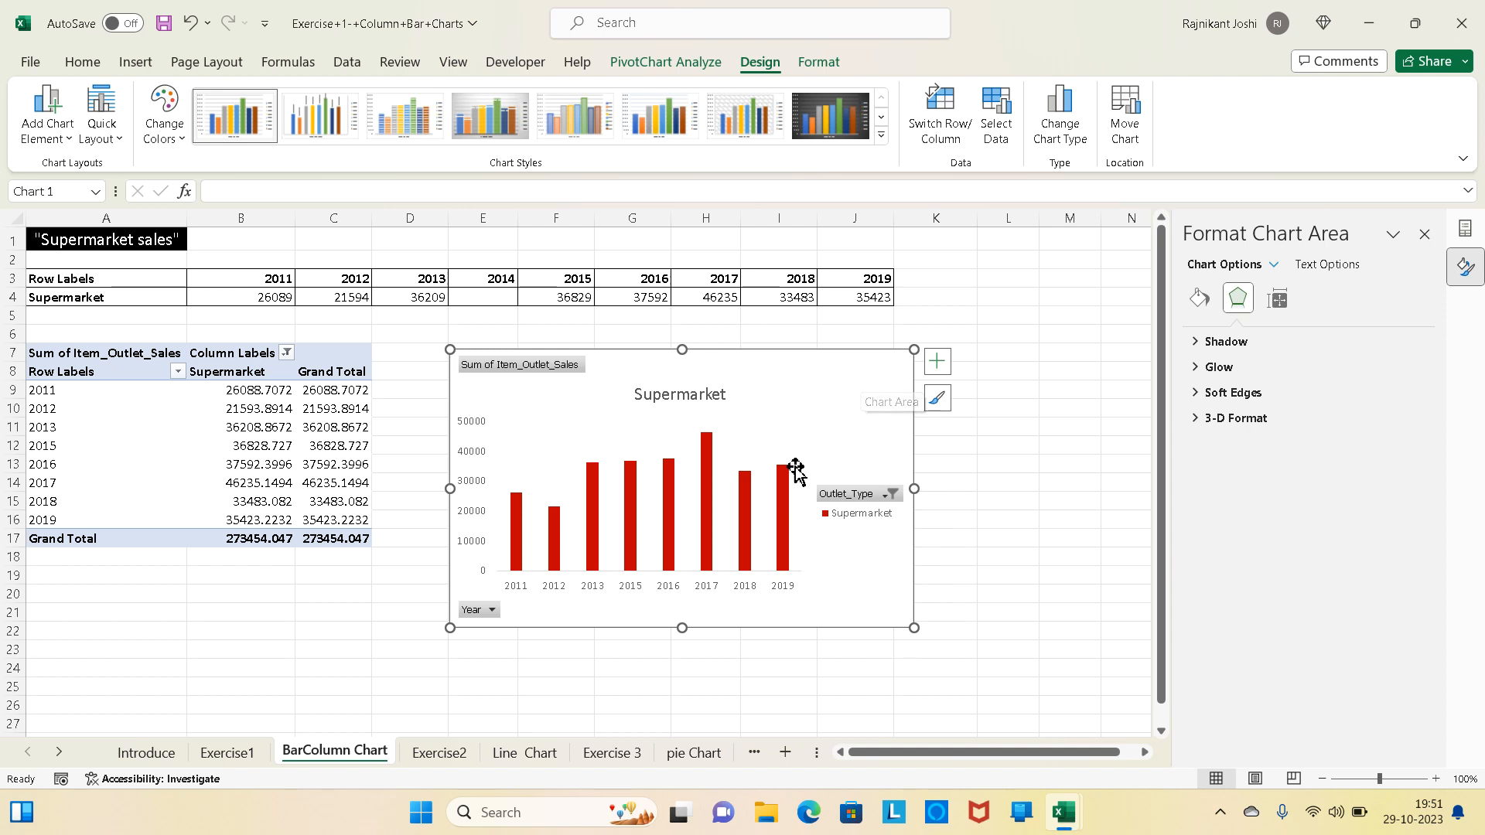
click(732, 424)
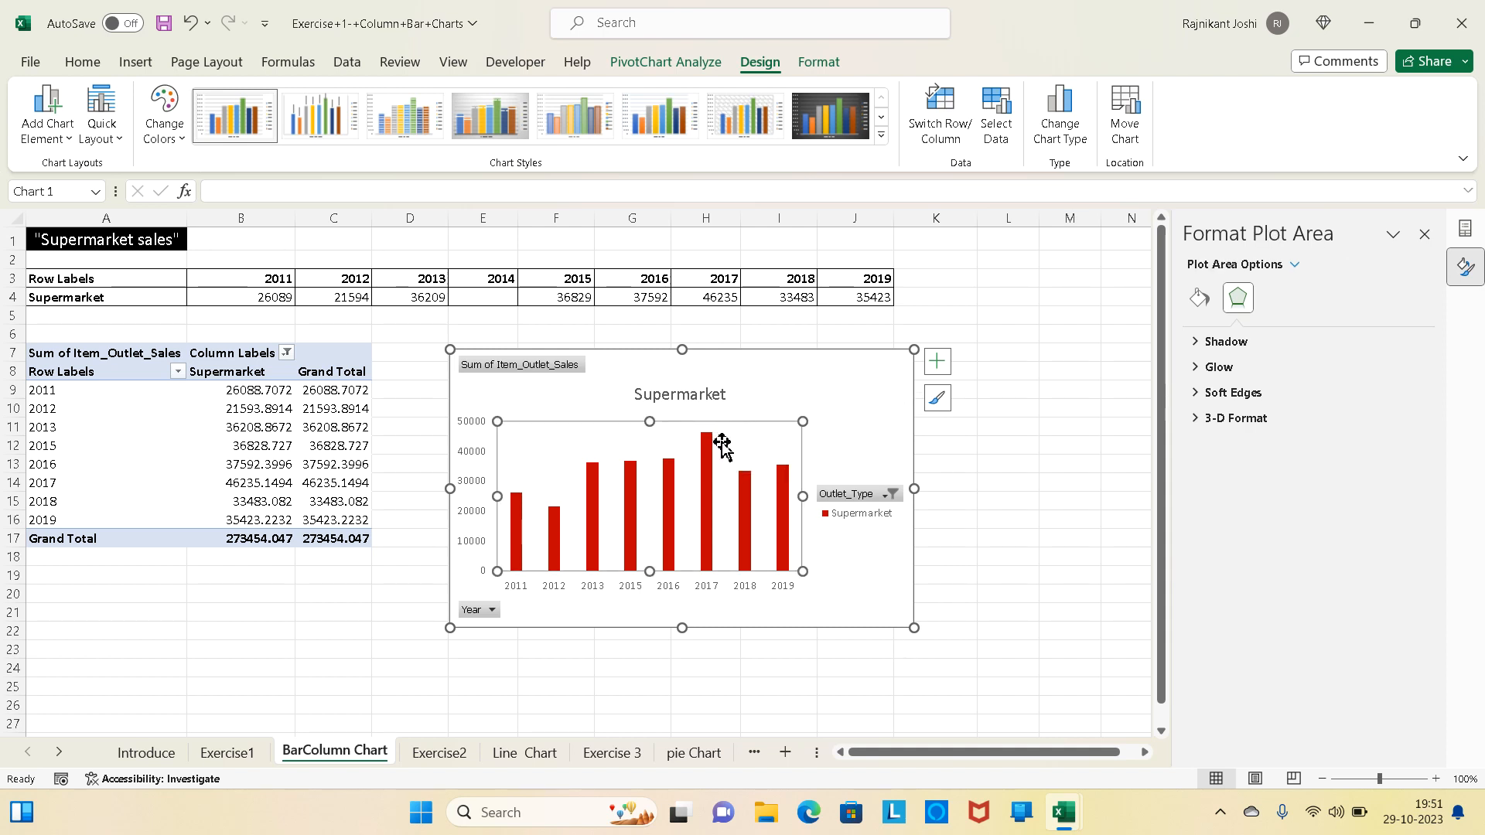
mouse_move(711, 463)
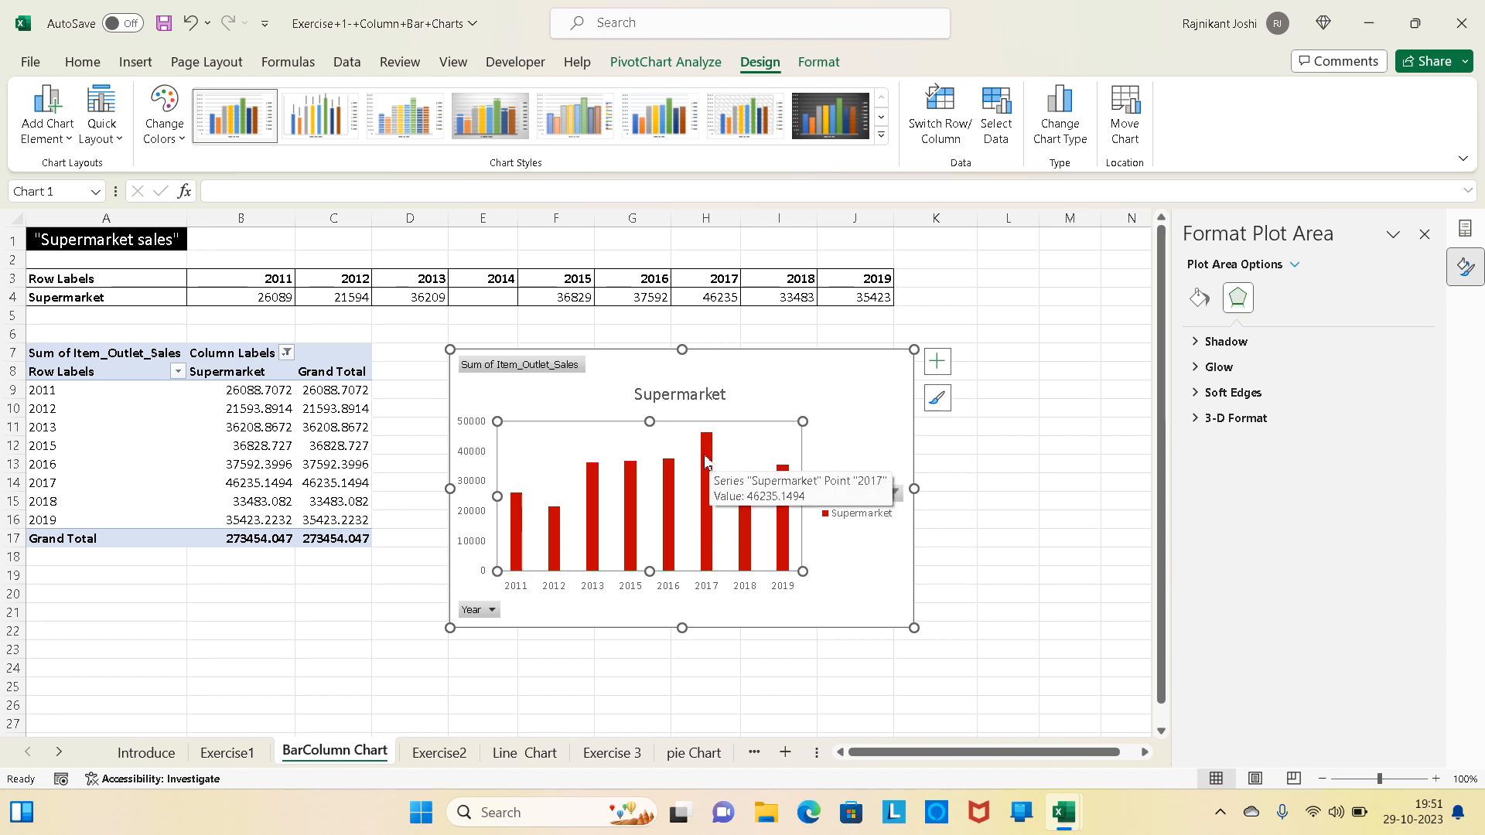
click(706, 461)
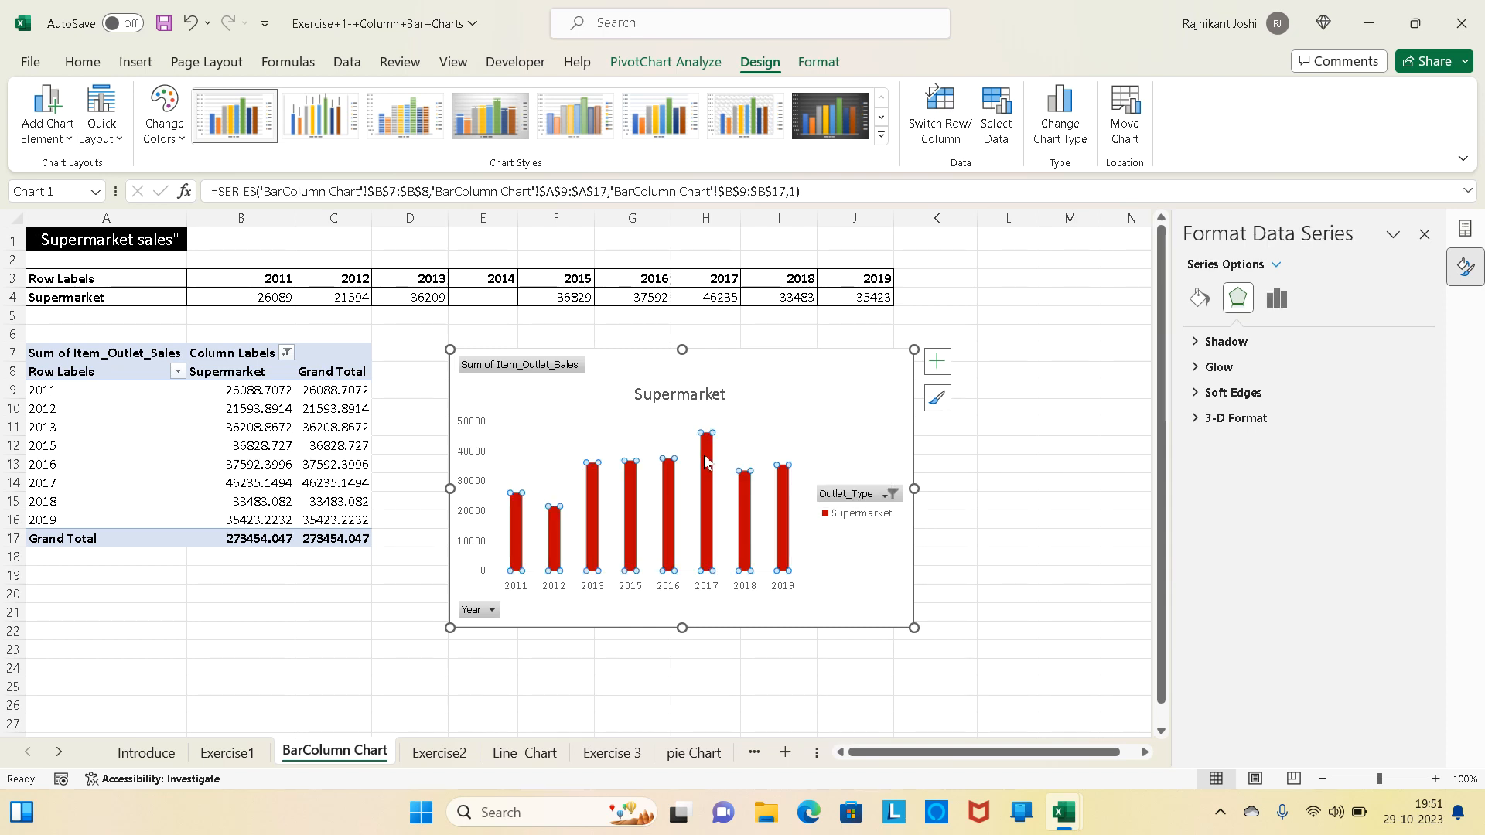
click(1277, 302)
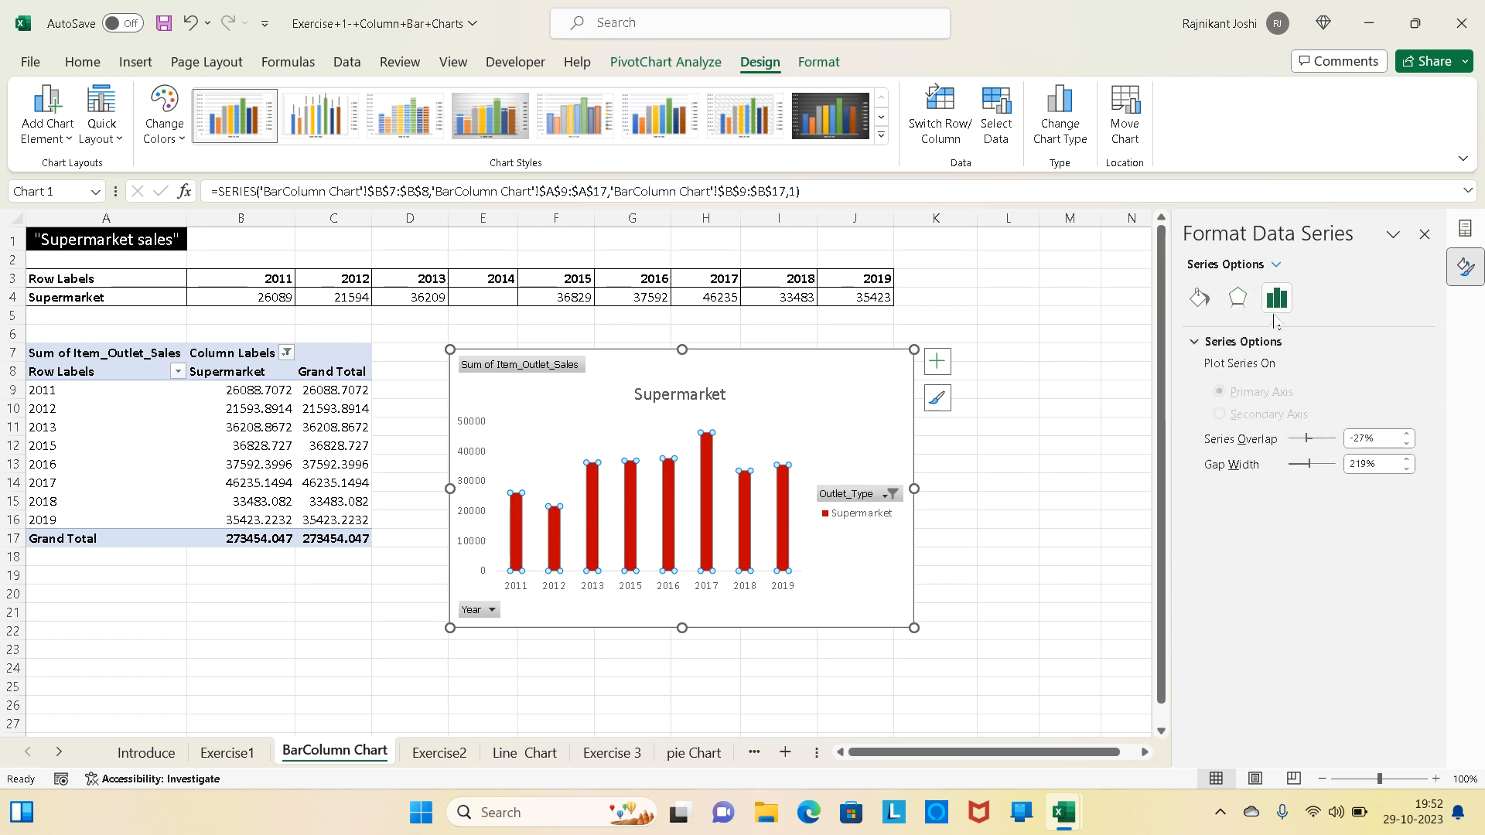
click(1407, 463)
click(1368, 469)
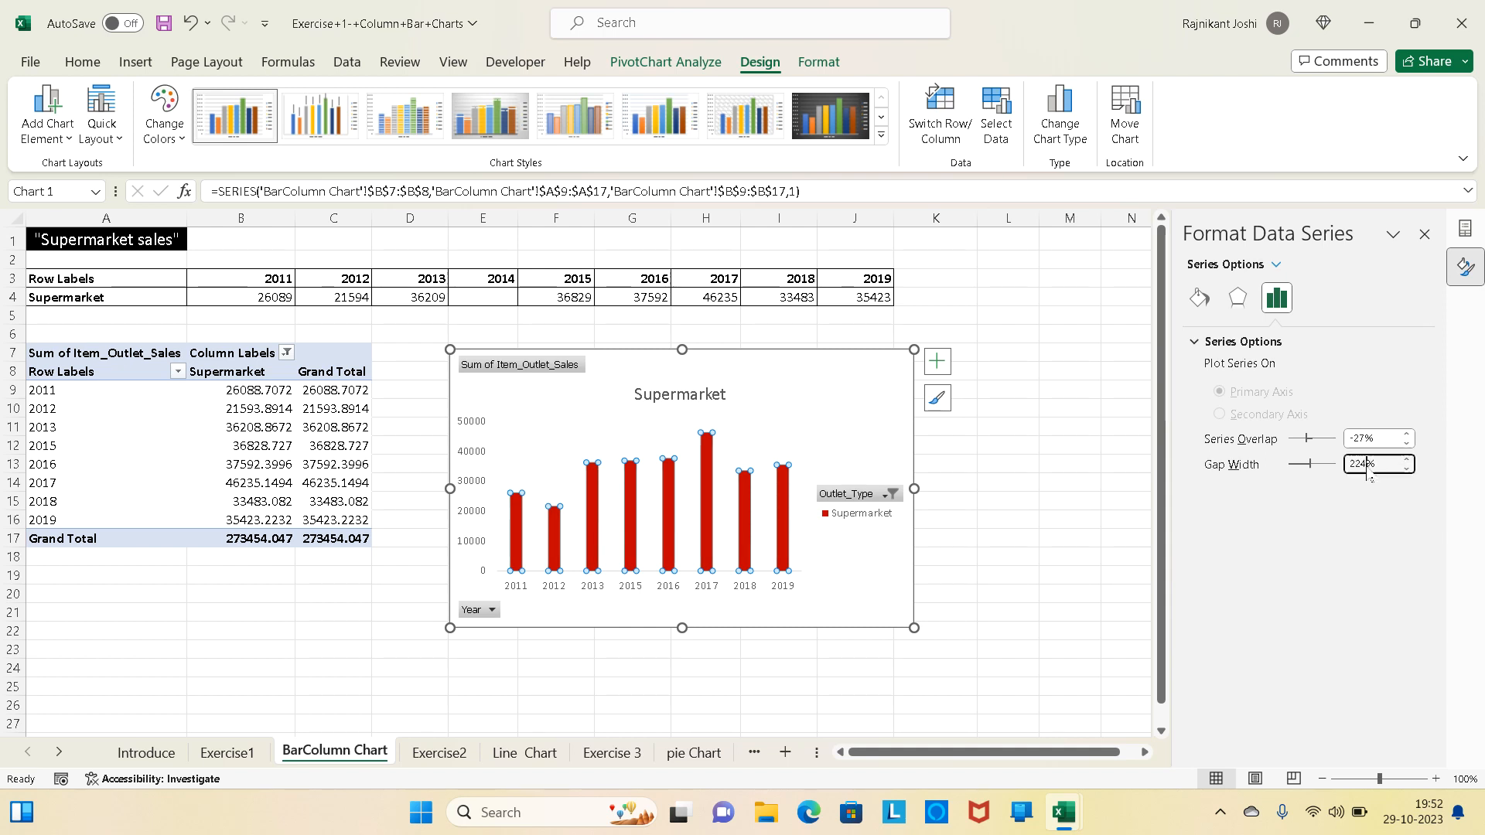
key(BackSpace)
key(BackSpace)
text(1)
key(Return)
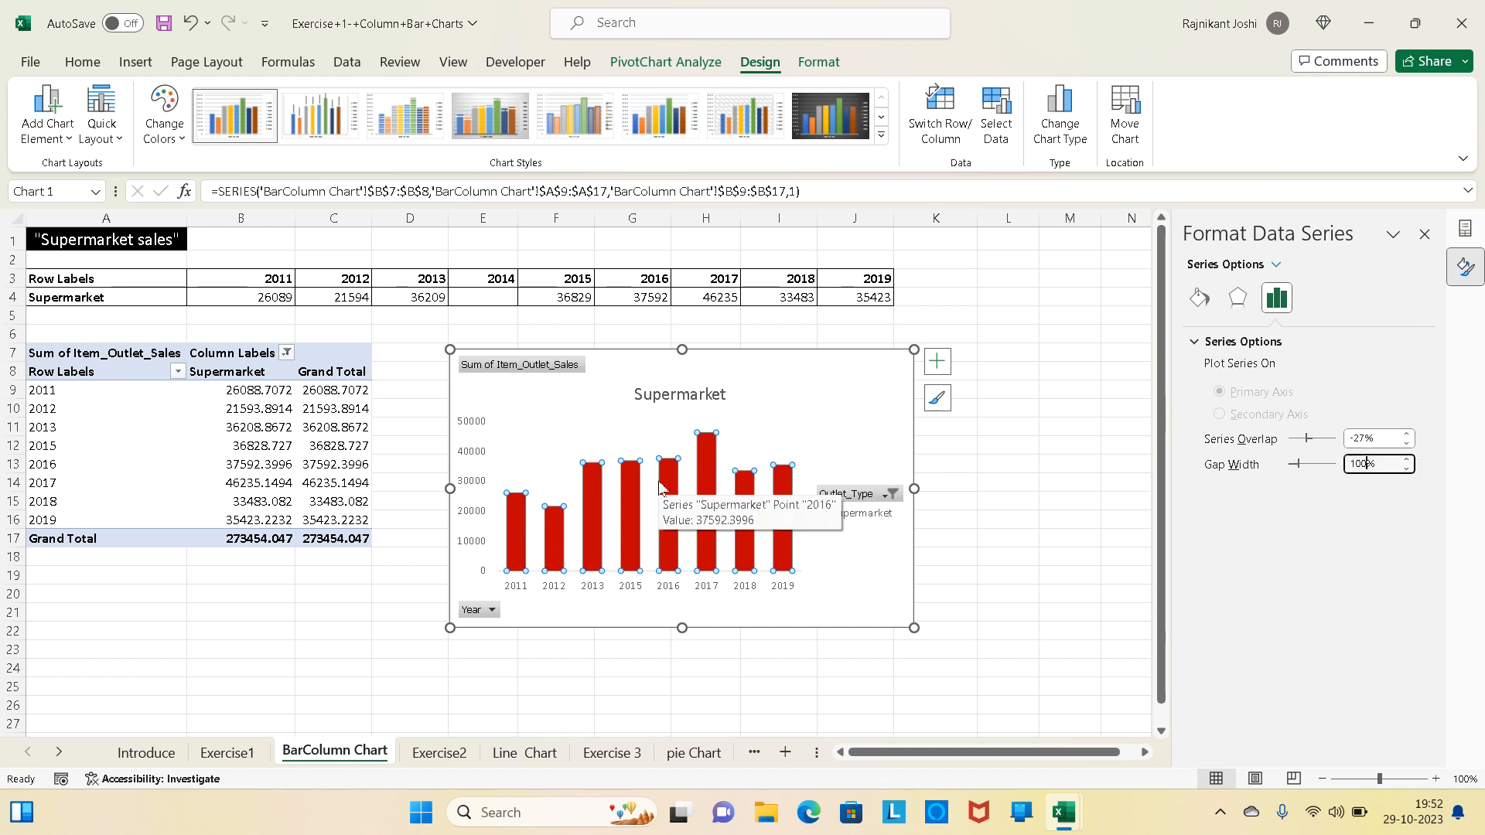
- Set the Supermarket data series' overlap to -100%
click(1362, 438)
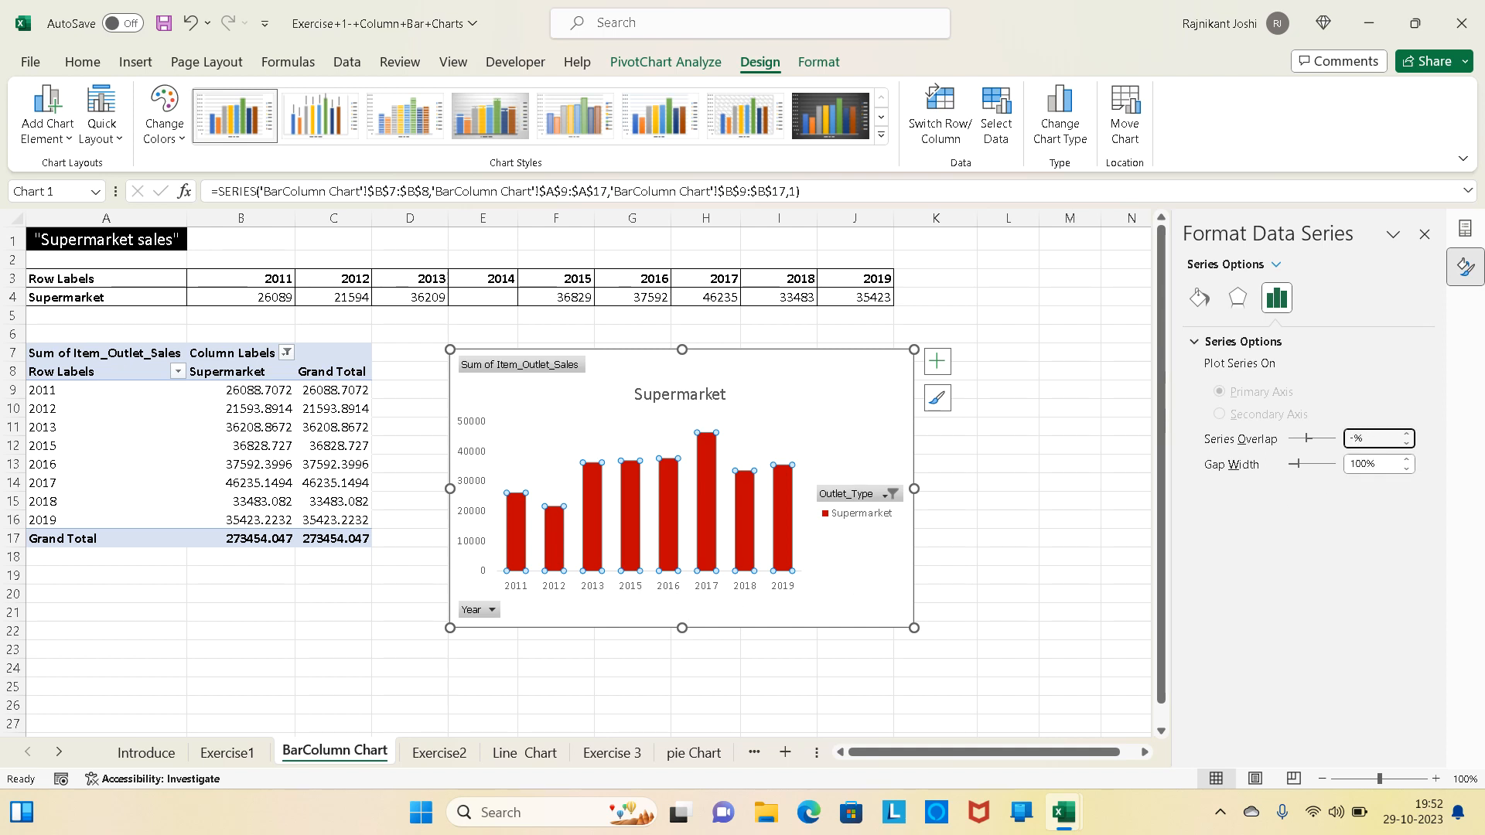
text(0)
drag(1304, 447, 1256, 467)
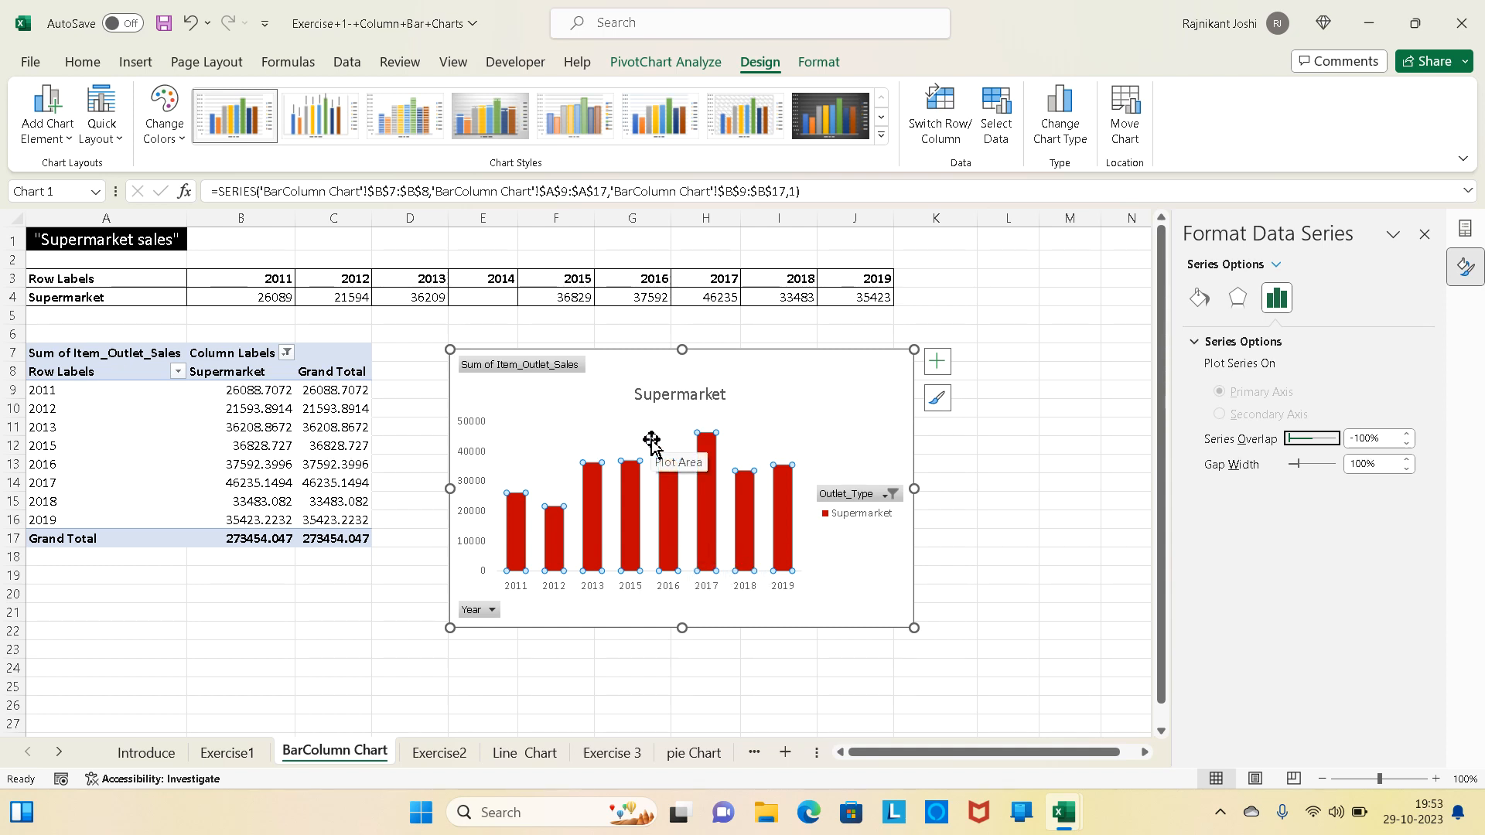
click(845, 409)
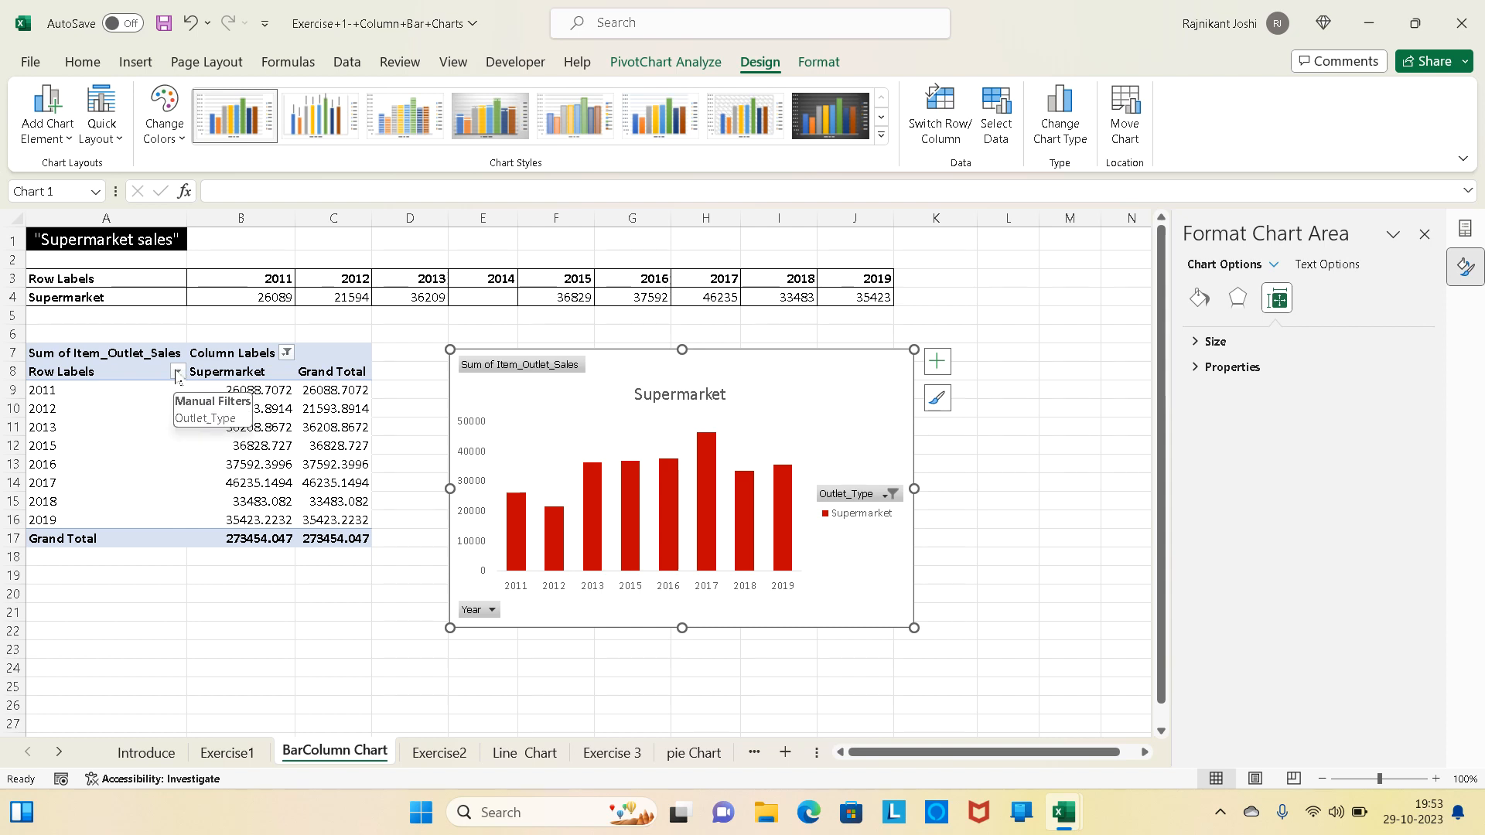
- Include Grocery Store alongside Supermarket in the PivotTable's column label filter
click(286, 354)
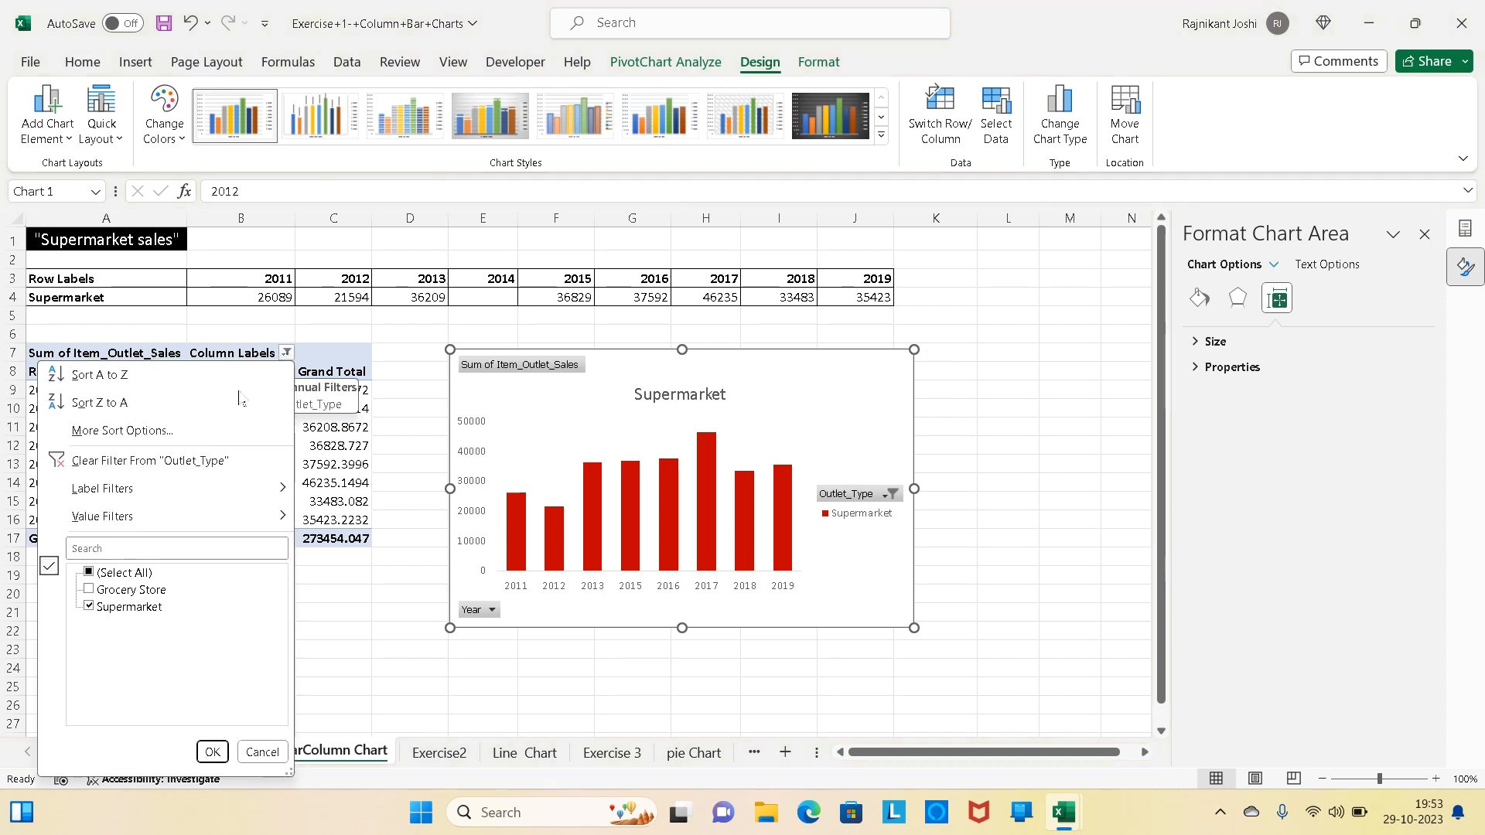
click(89, 591)
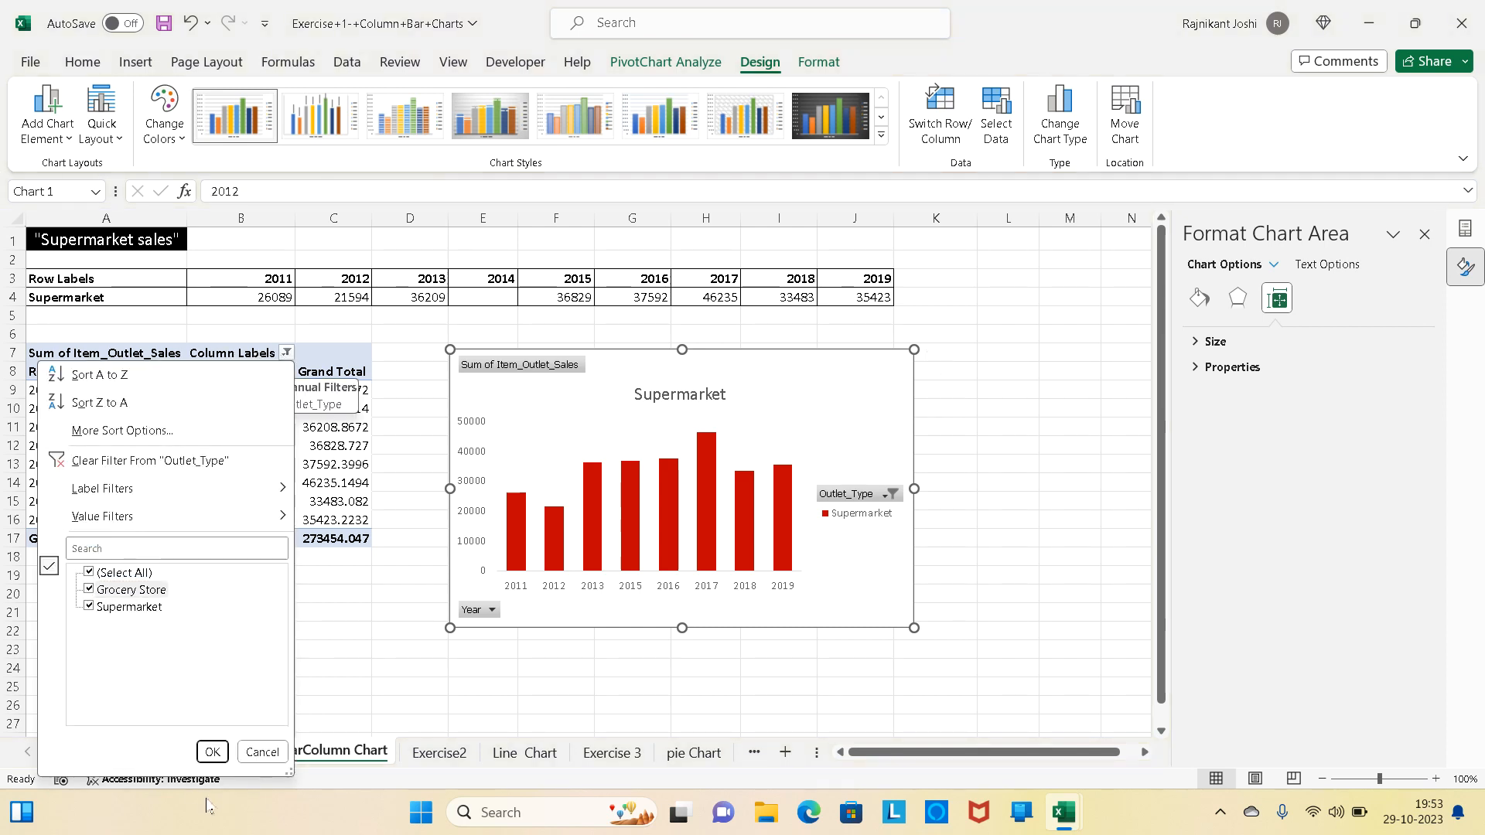
click(212, 753)
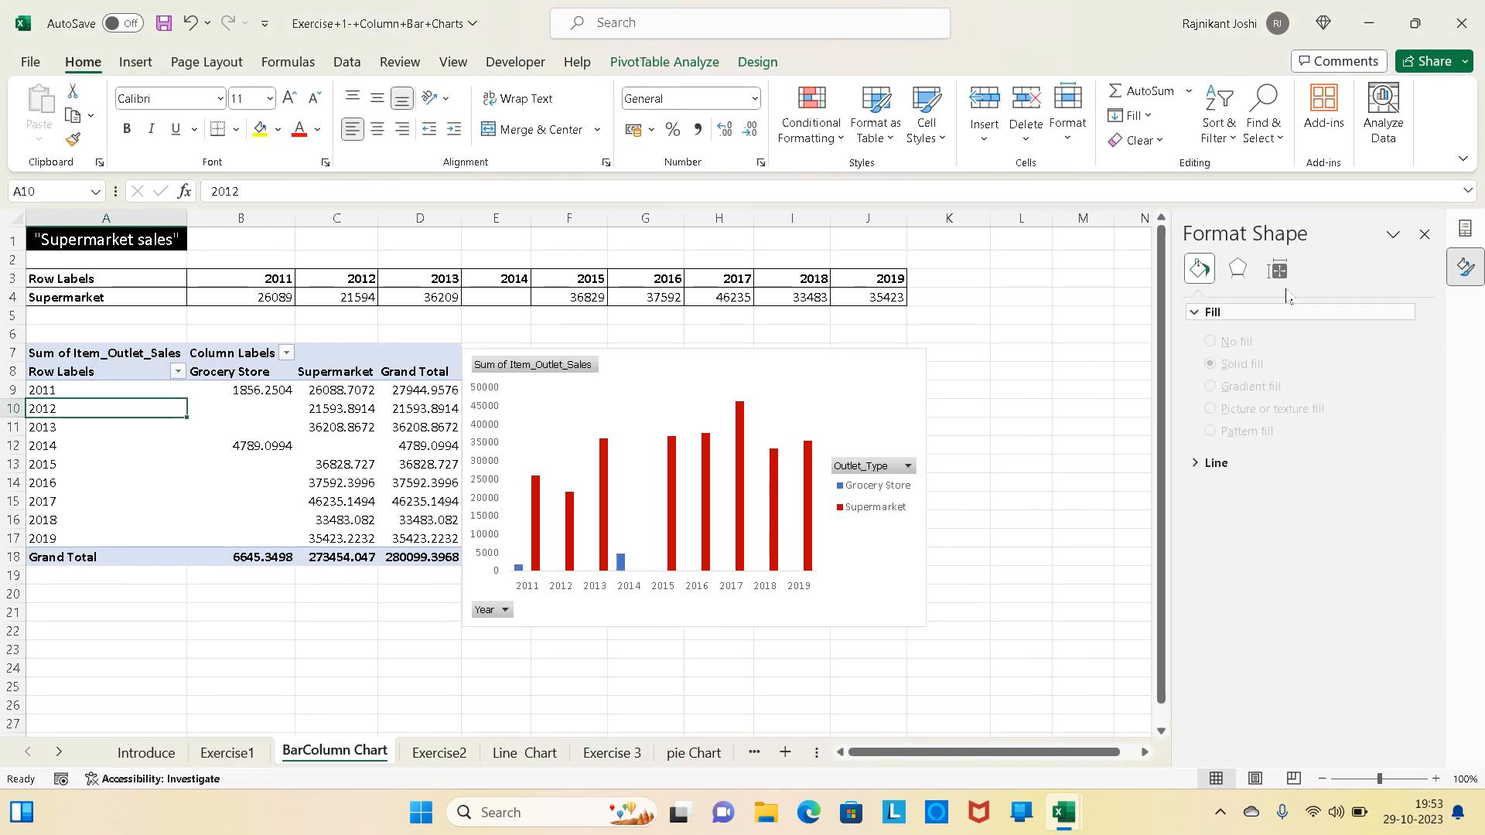
- Try series overlap values of -50% and 50% on the chart comparing Grocery Store and Supermarket
click(740, 458)
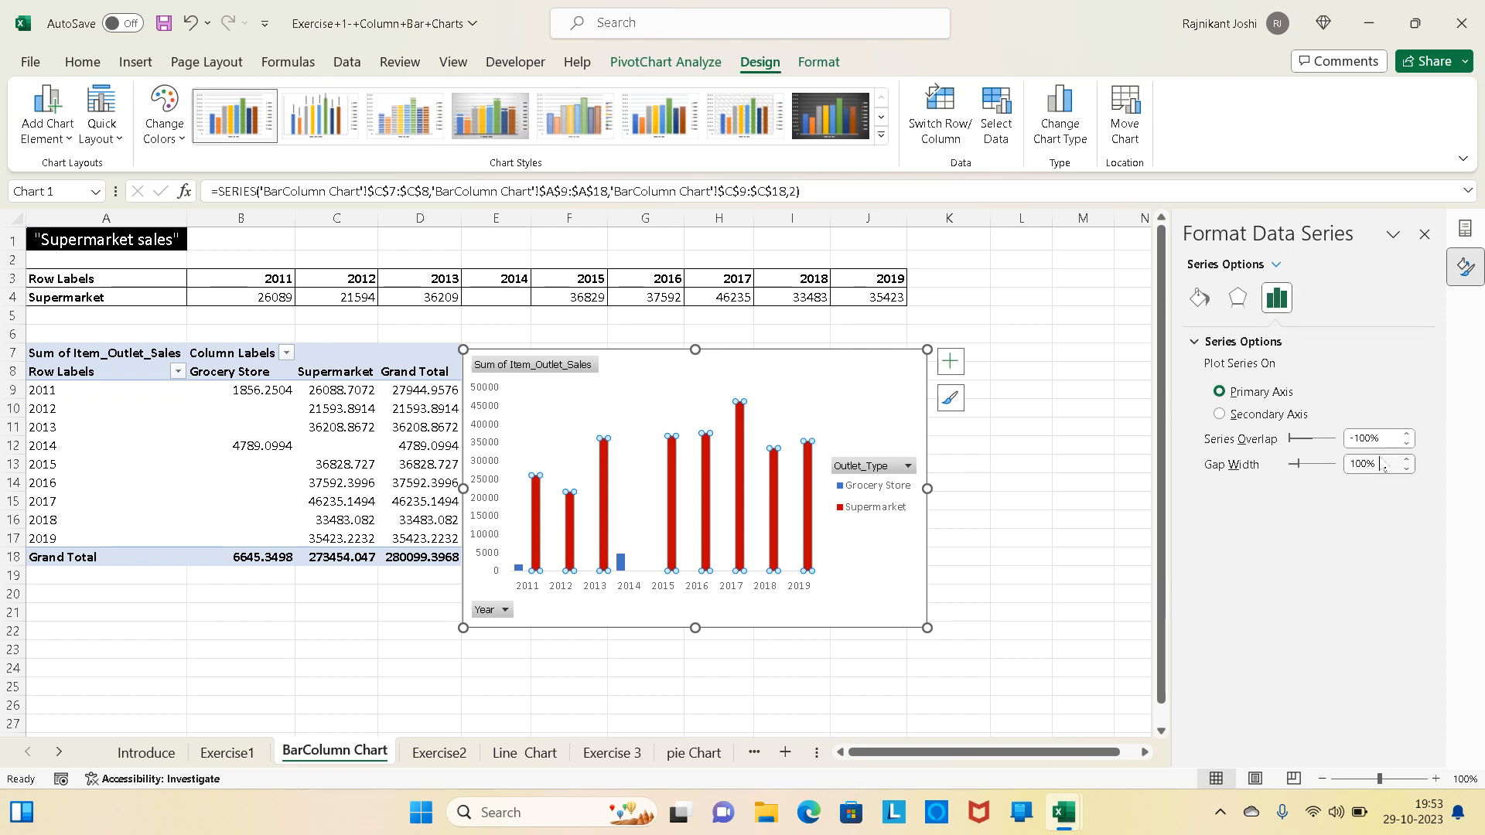
click(1370, 438)
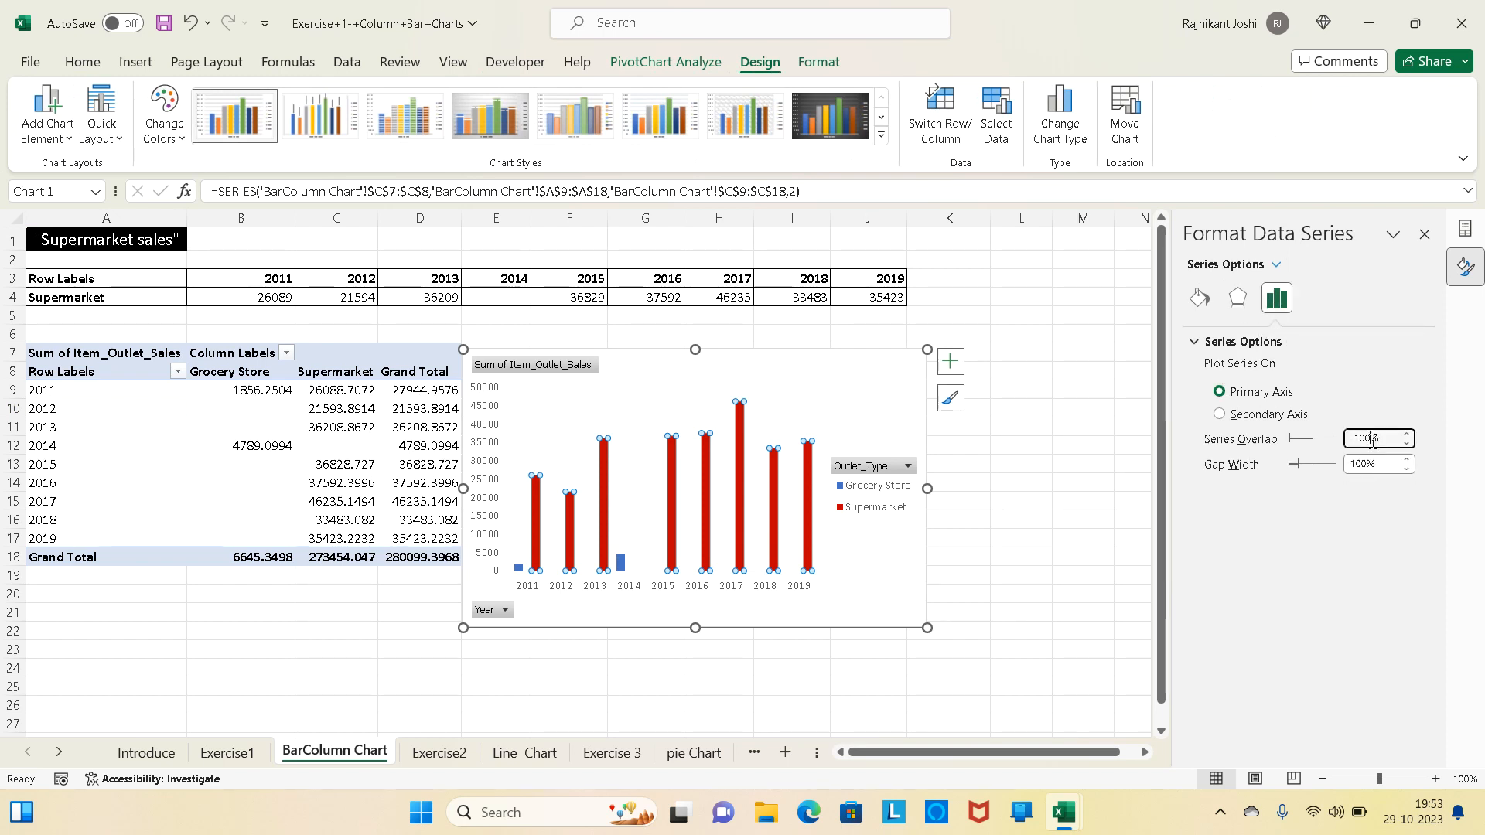
text(-50)
key(Return)
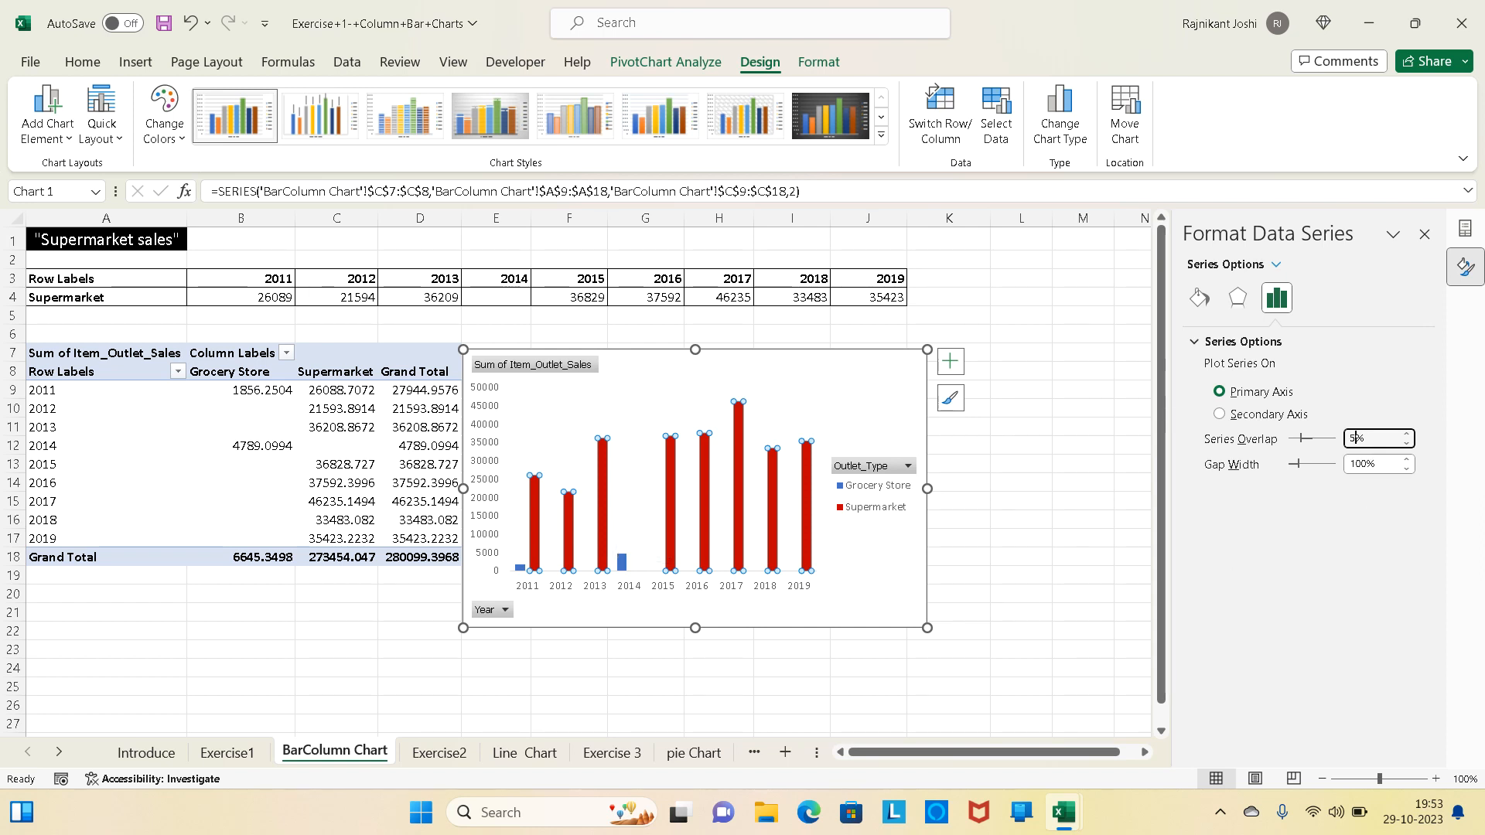
key(Return)
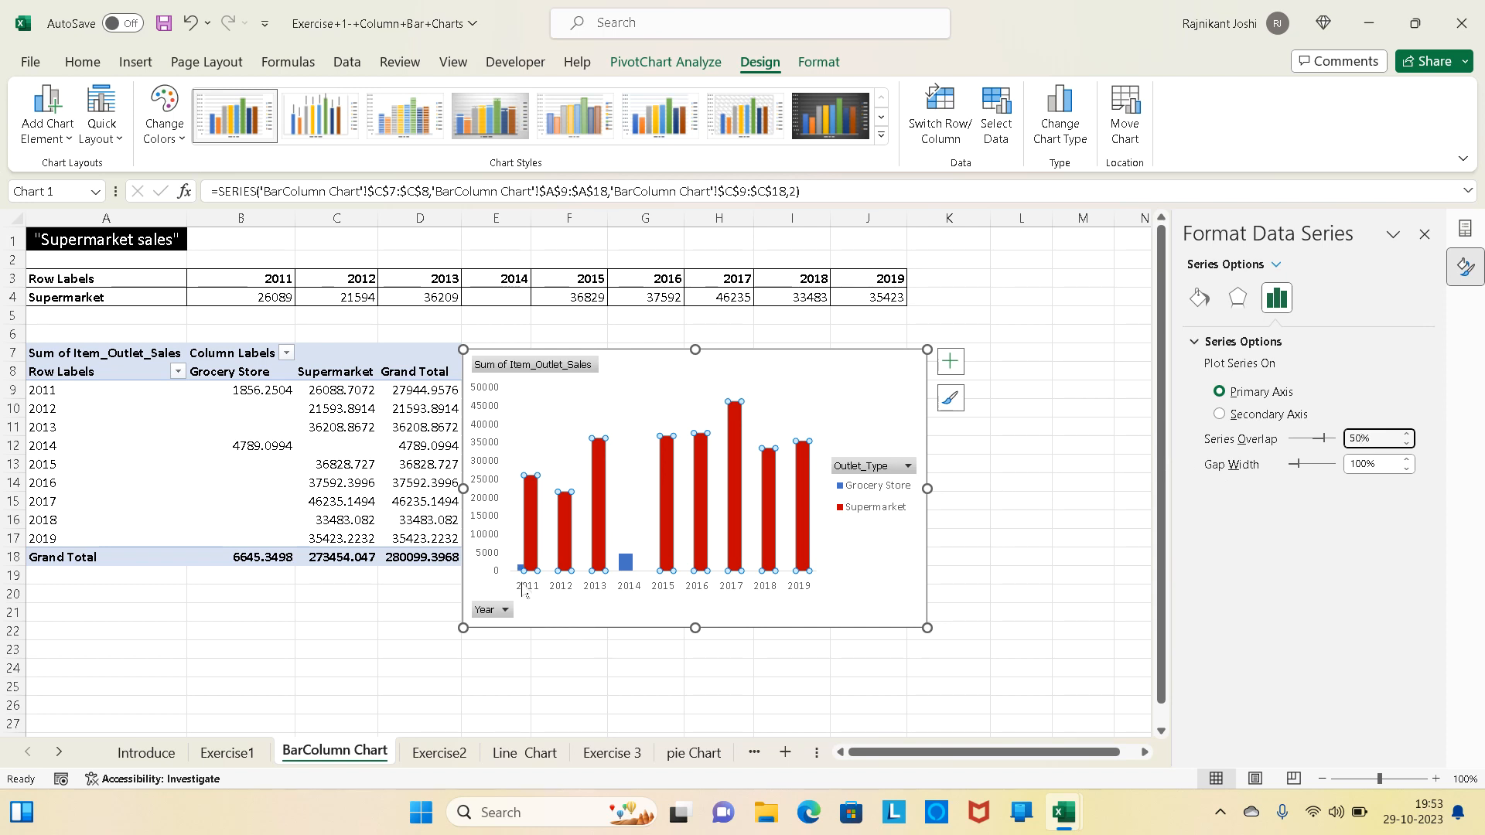
- Enlarge the PivotChart to span about rows 4 to 26 and columns E to L
key(Escape)
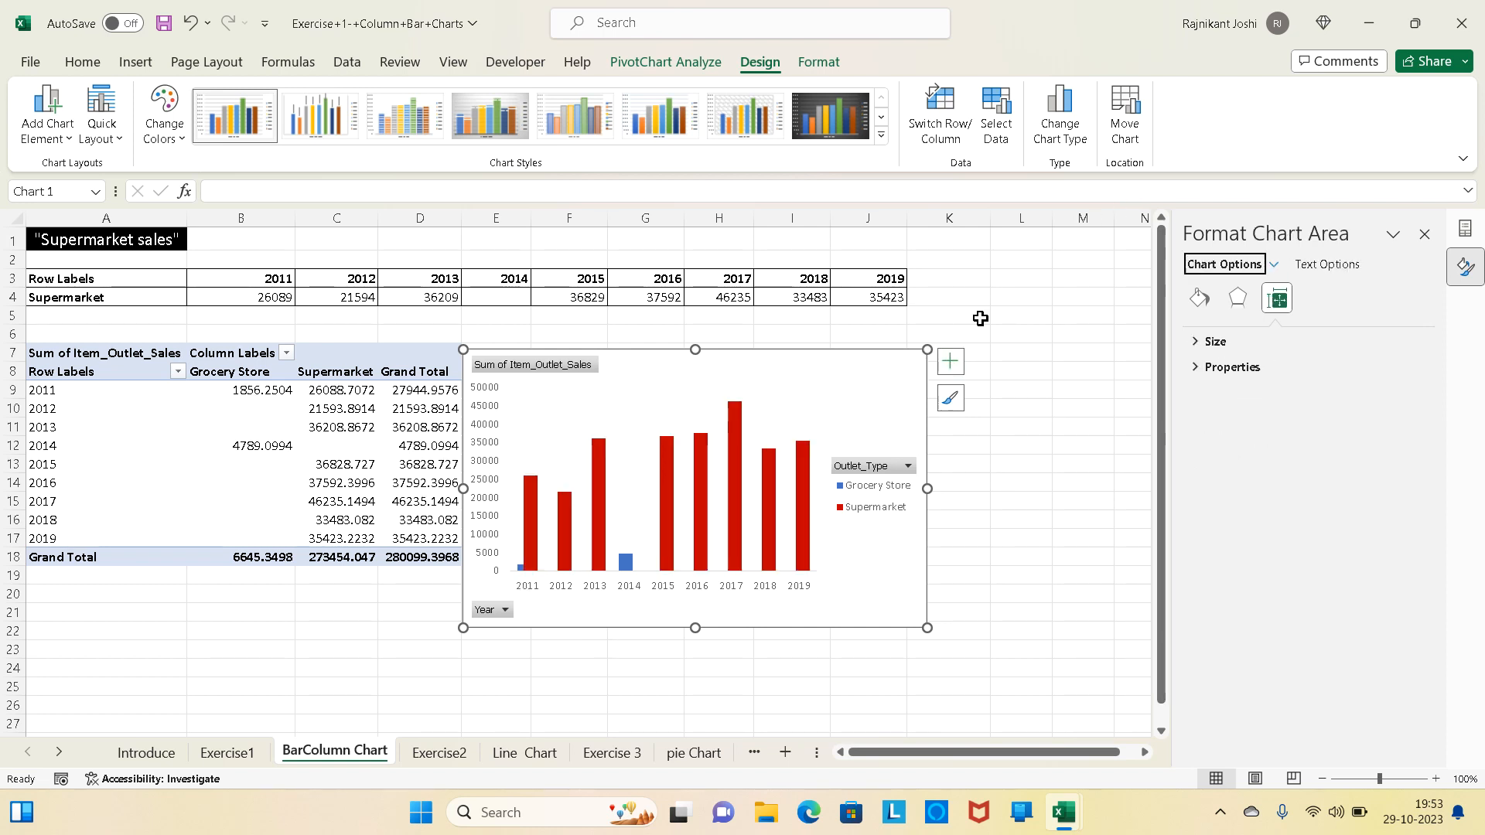
drag(932, 355, 1024, 297)
drag(554, 569, 460, 707)
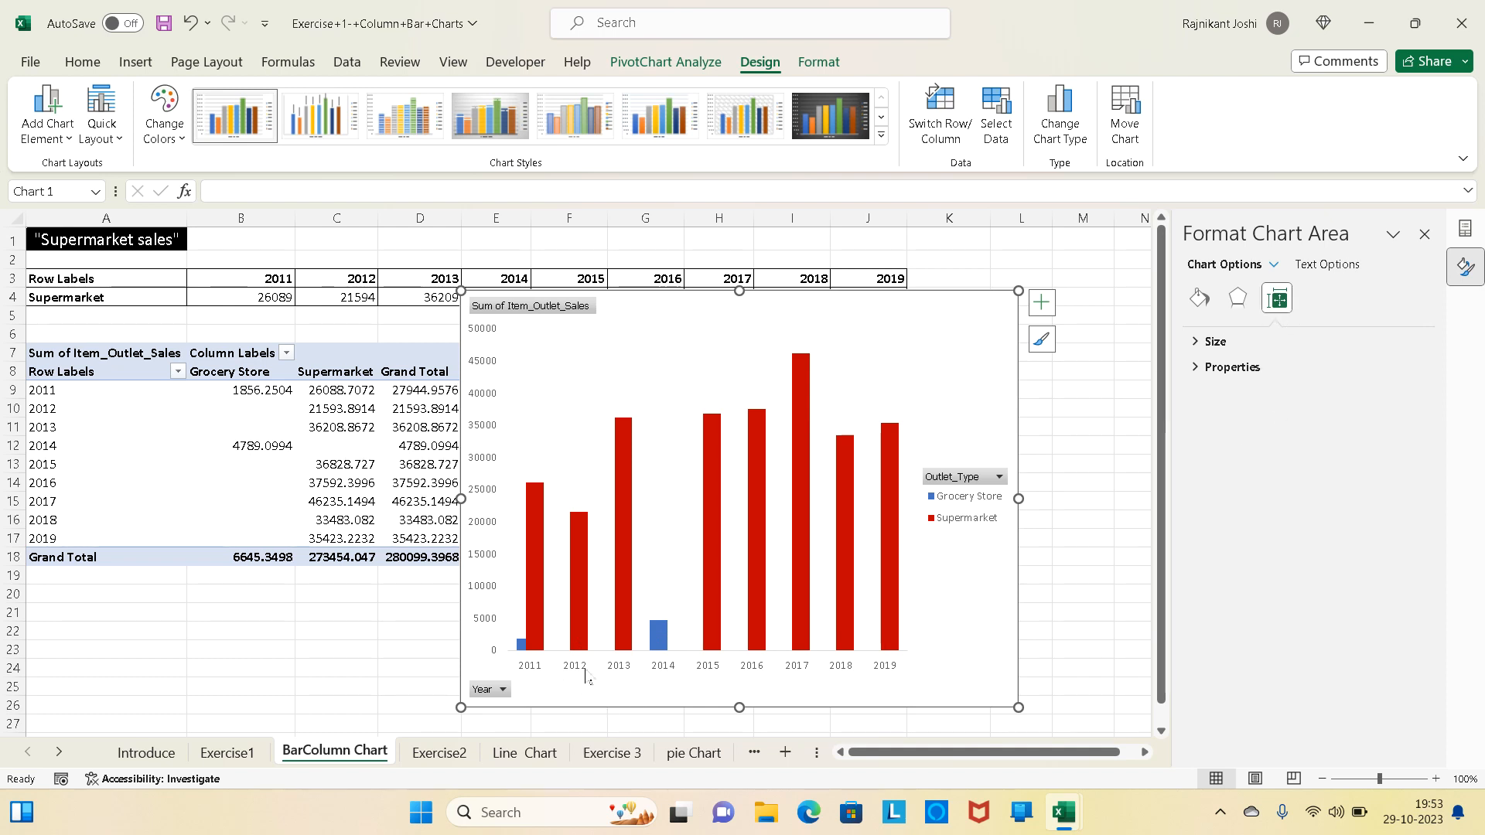
- Set the Supermarket series overlap to -100% in the enlarged chart
click(706, 543)
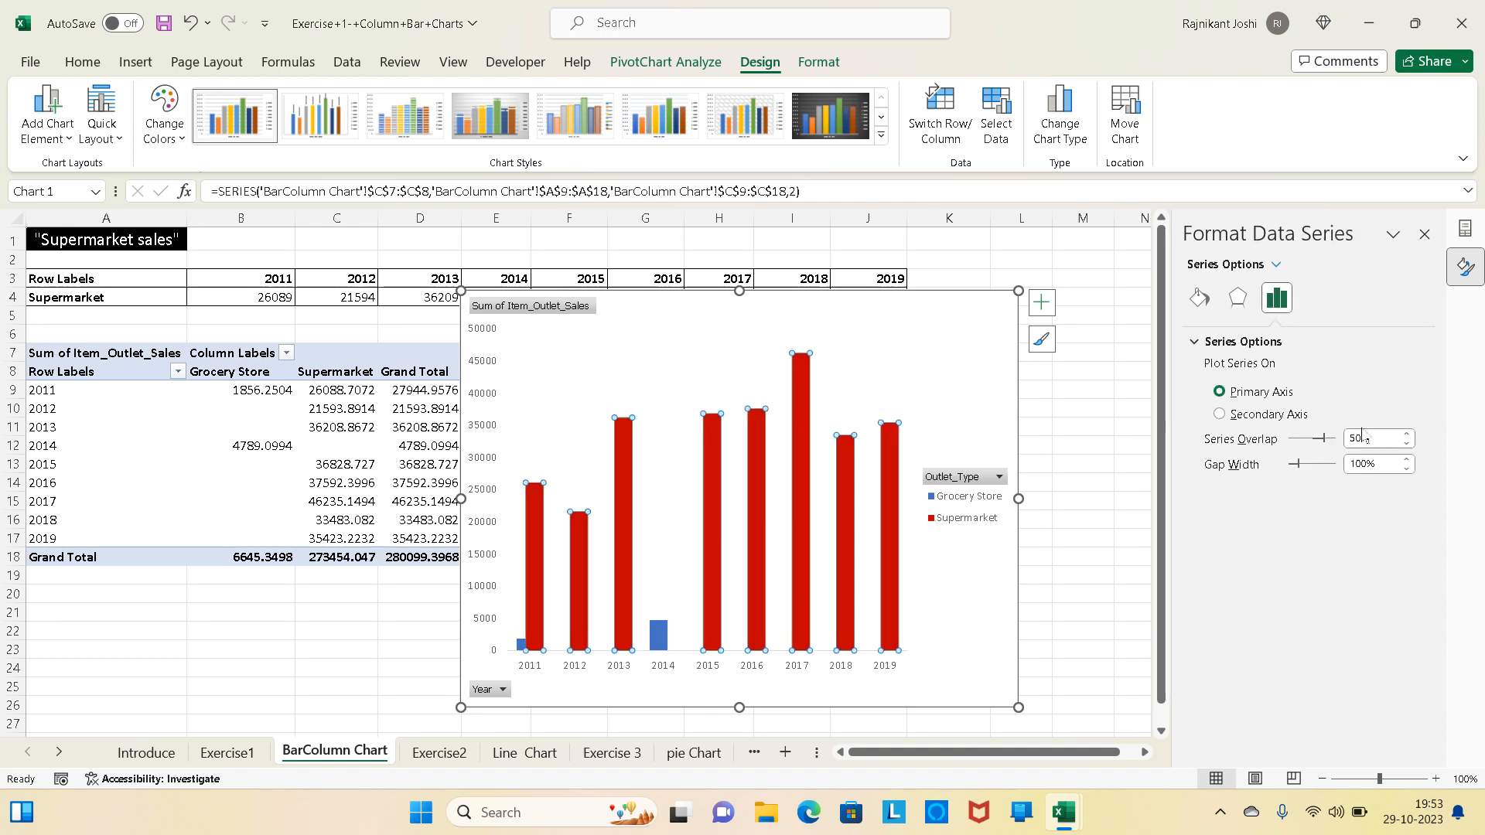
click(1362, 437)
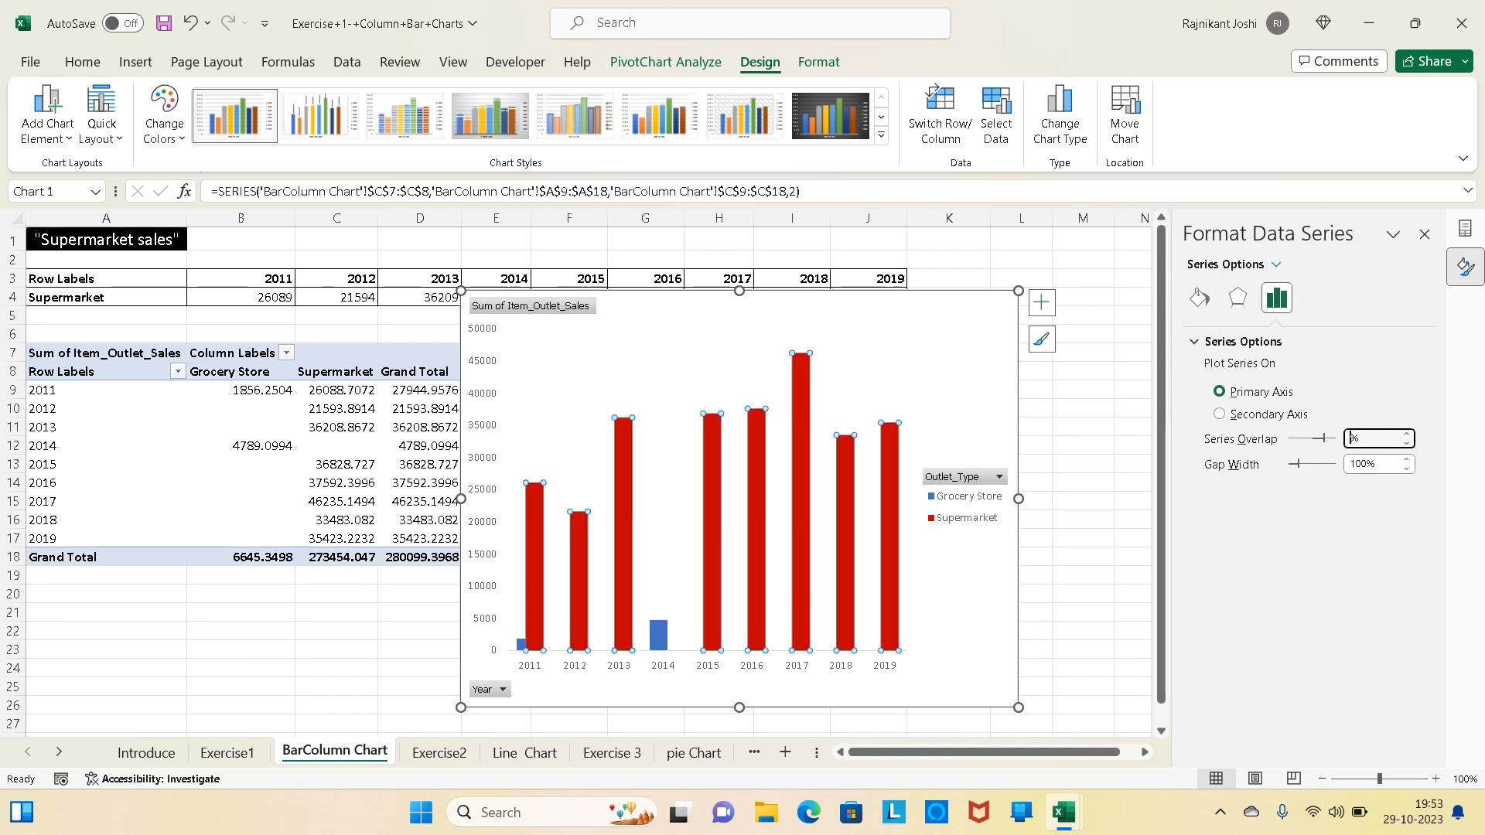
key(Return)
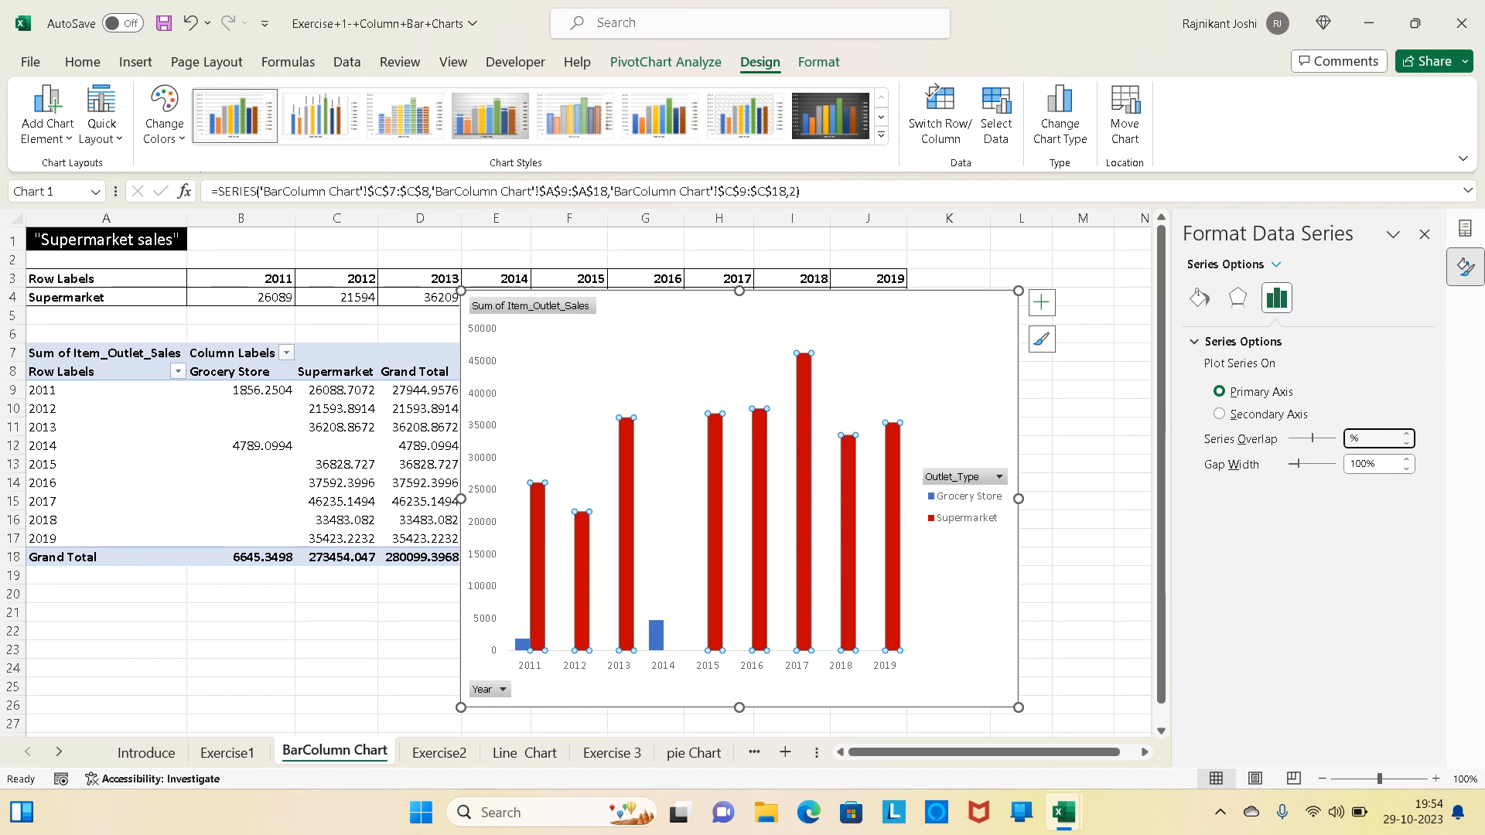
key(Return)
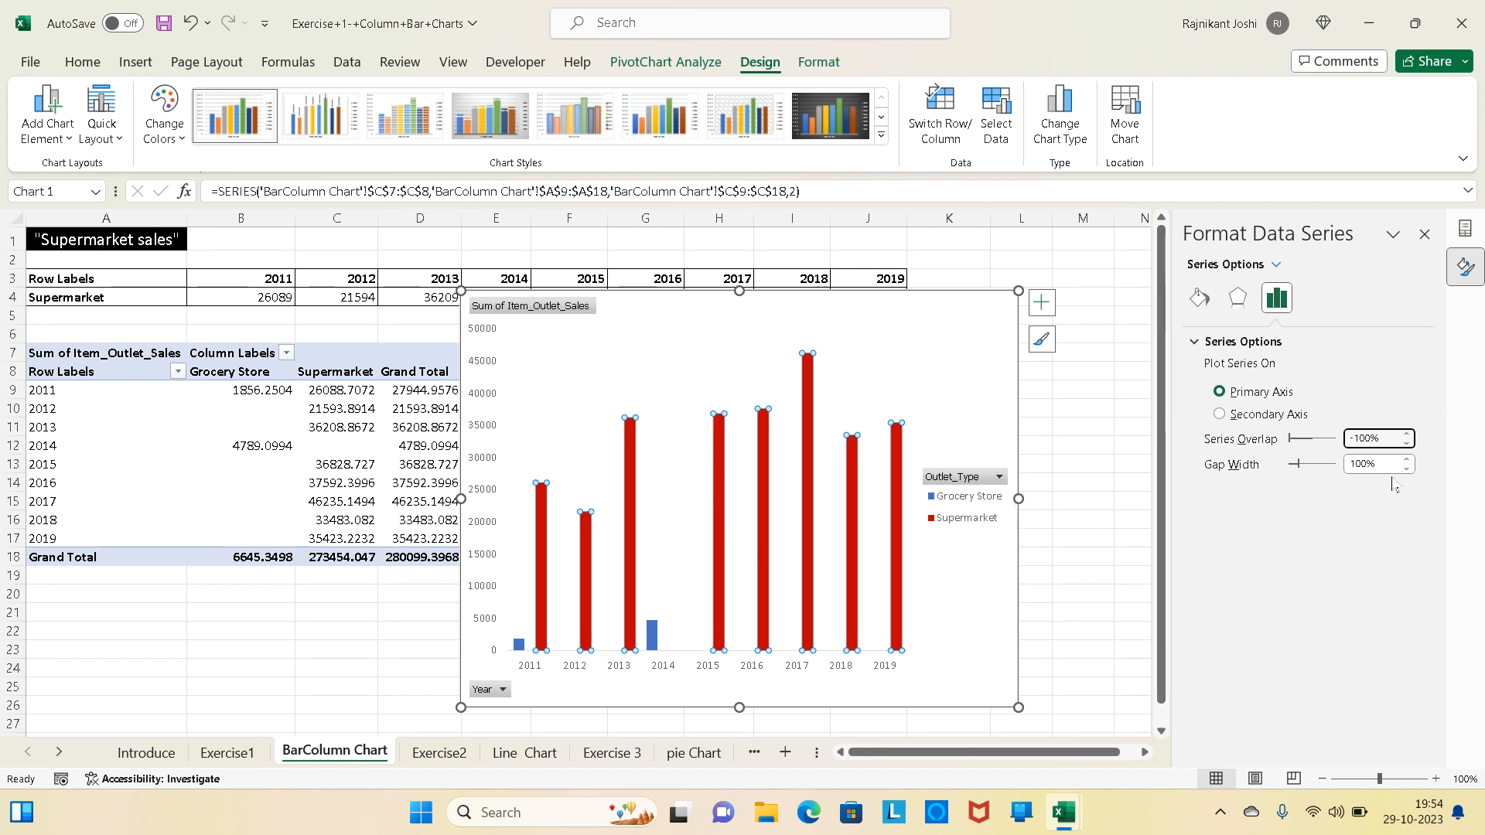
- Filter the PivotTable's column labels to exclude Grocery Store, keeping only Supermarket
click(286, 354)
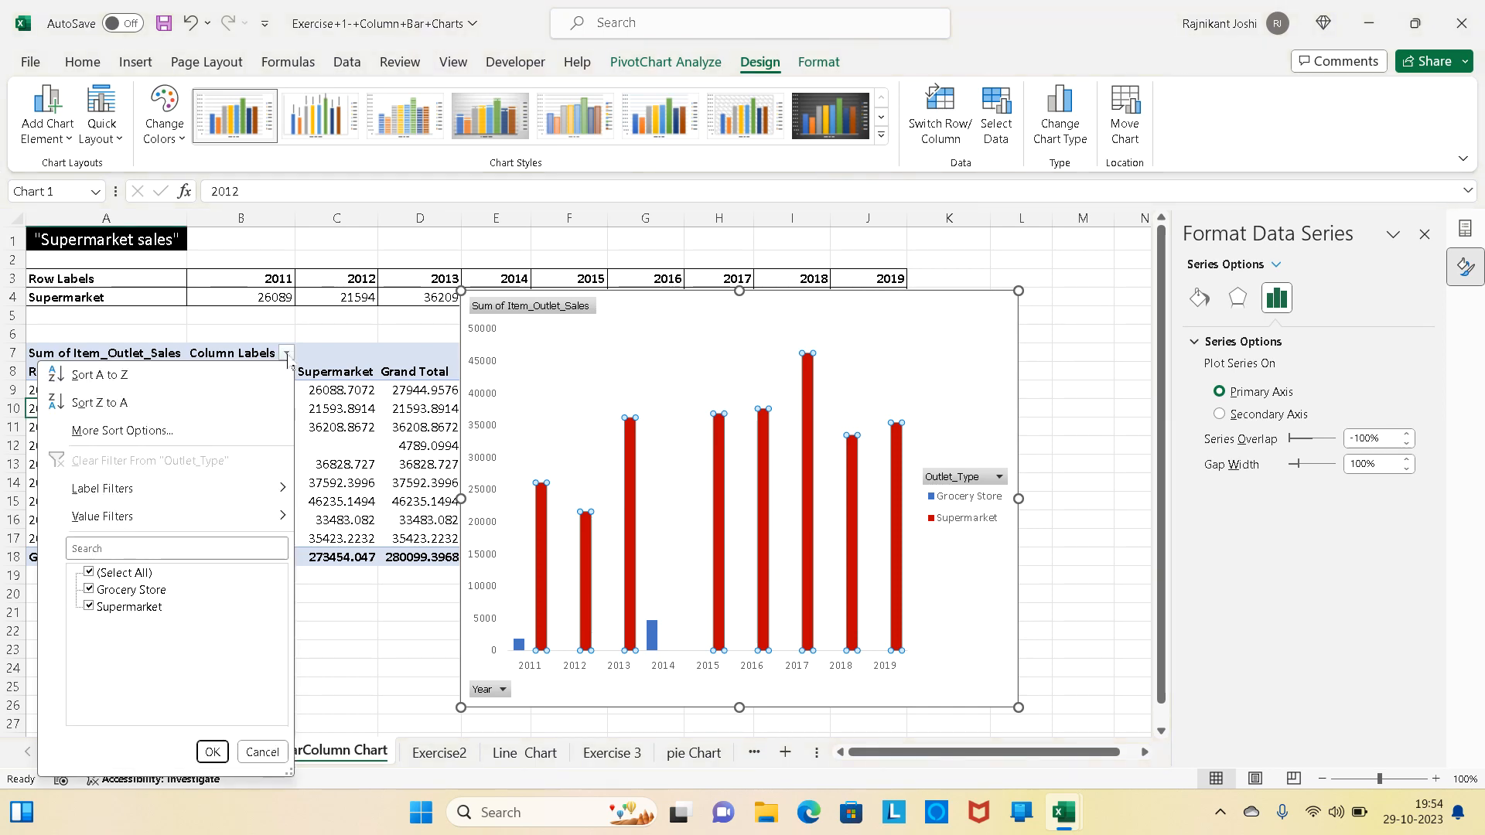
click(88, 590)
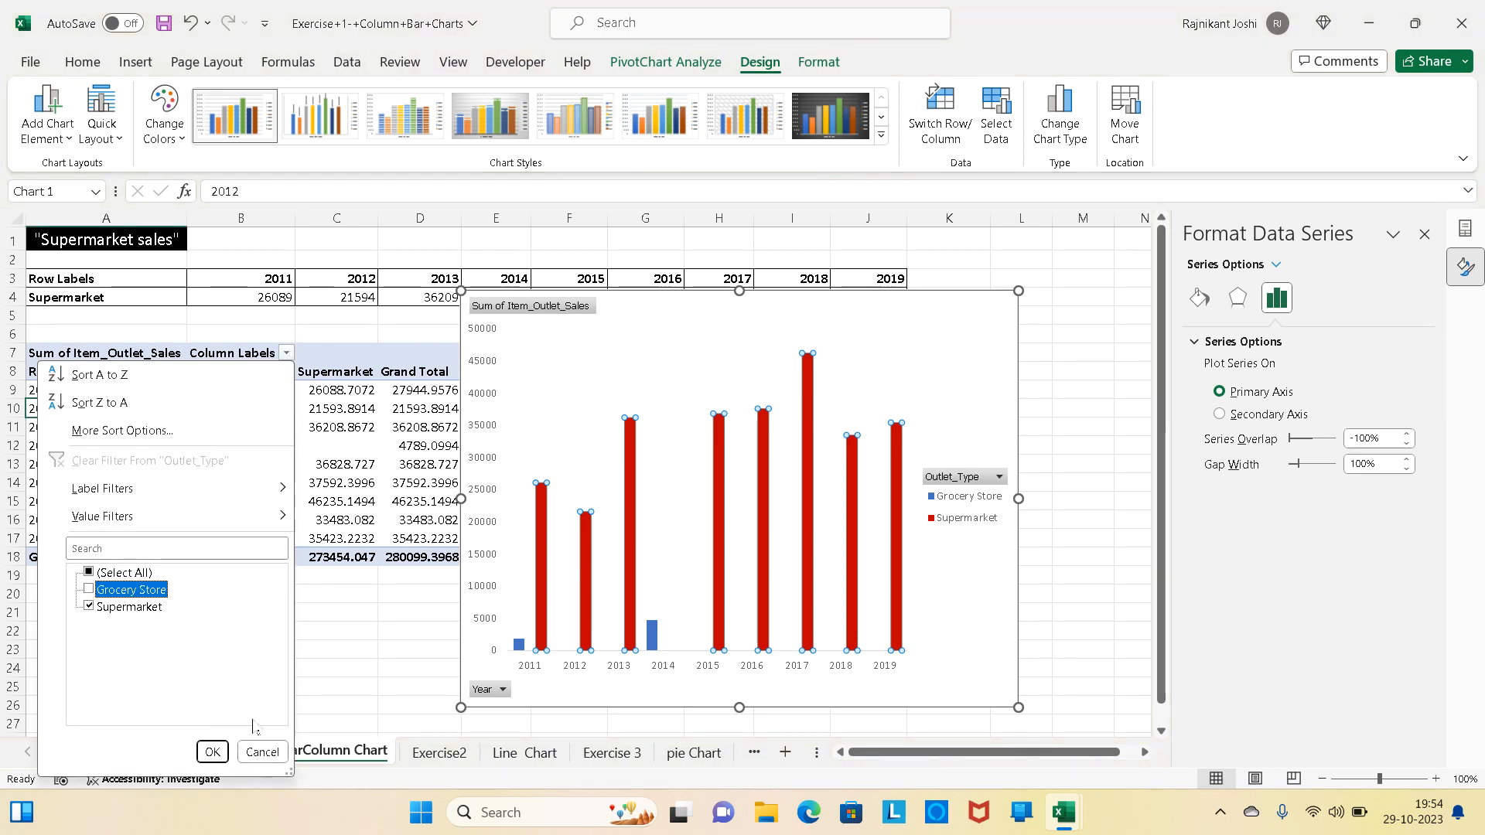
click(212, 751)
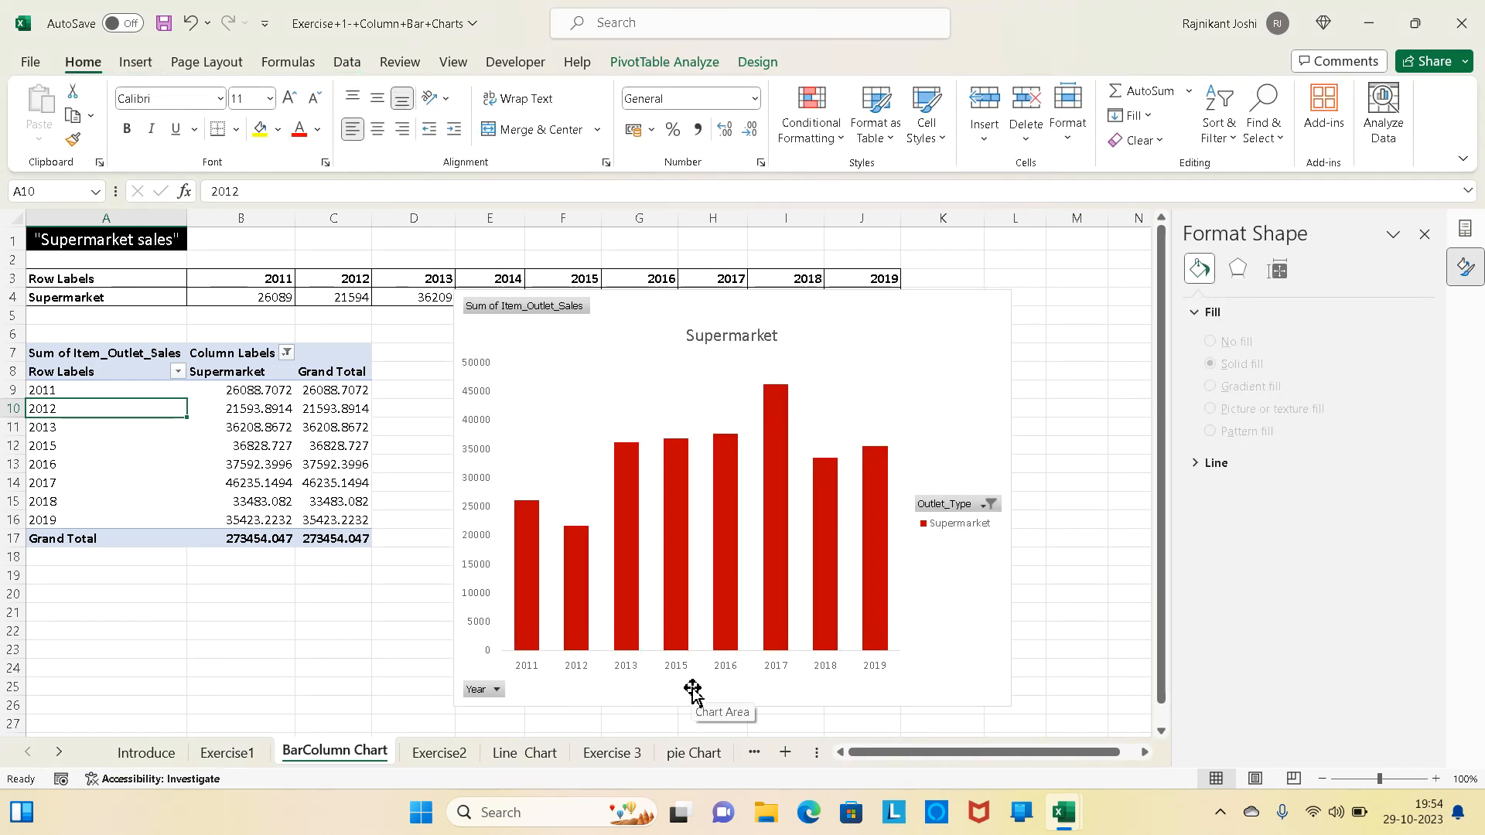
- Following task 5 of the Exercise1 list, remove the vertical value axis from the Supermarket chart
click(230, 754)
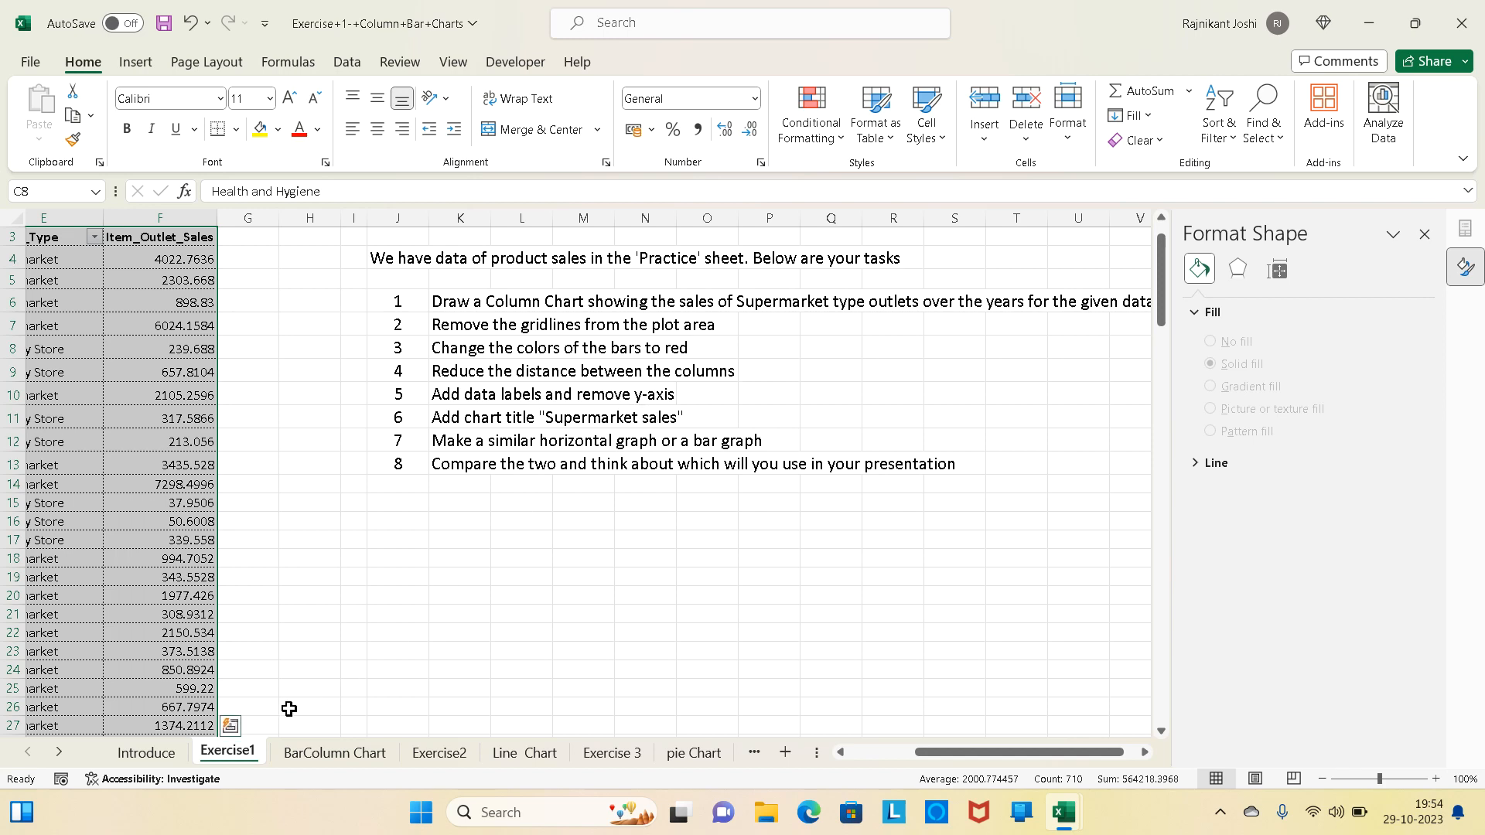
click(335, 753)
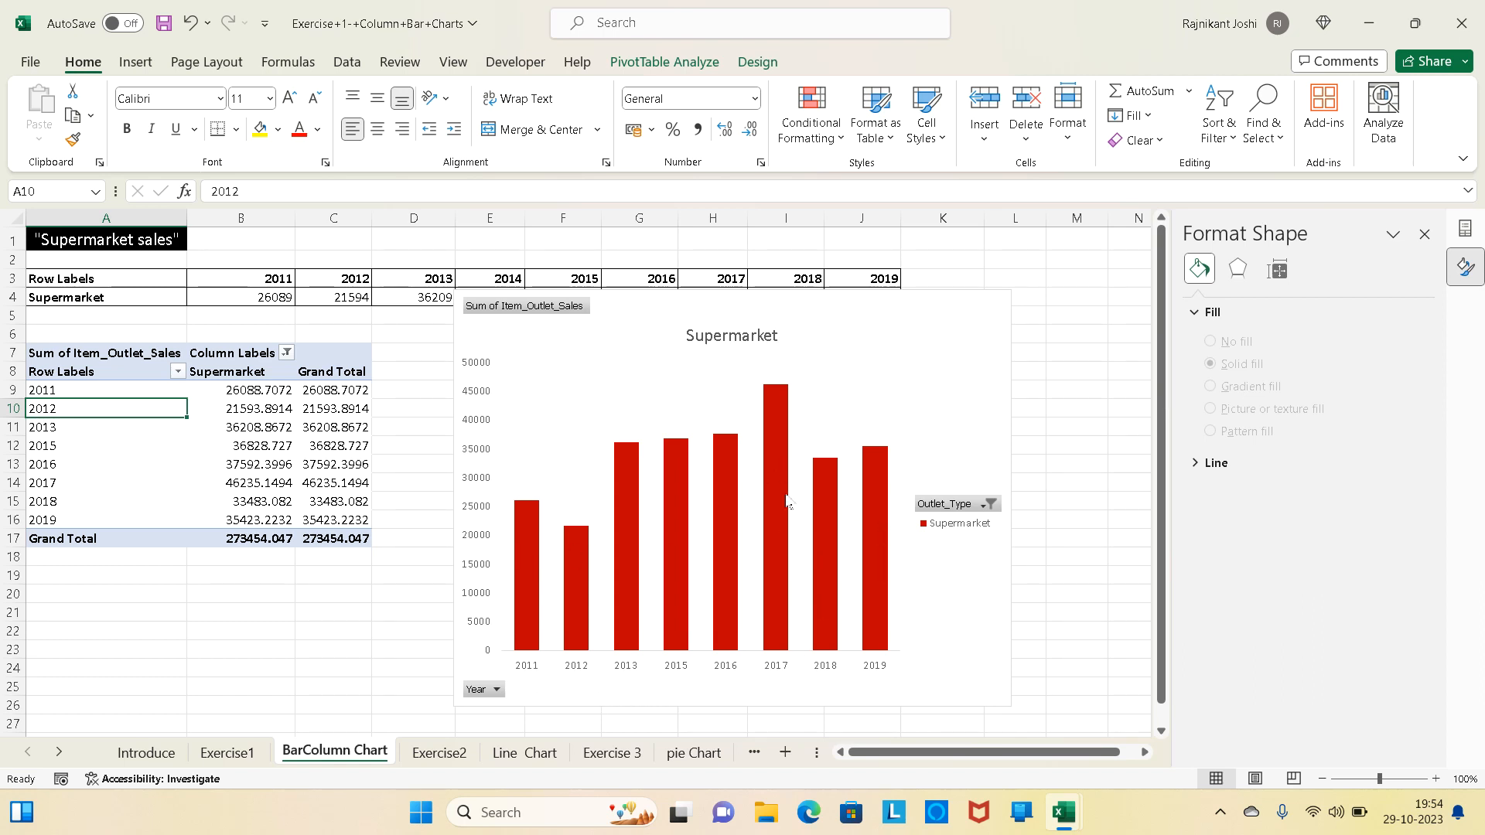
mouse_move(776, 451)
click(474, 428)
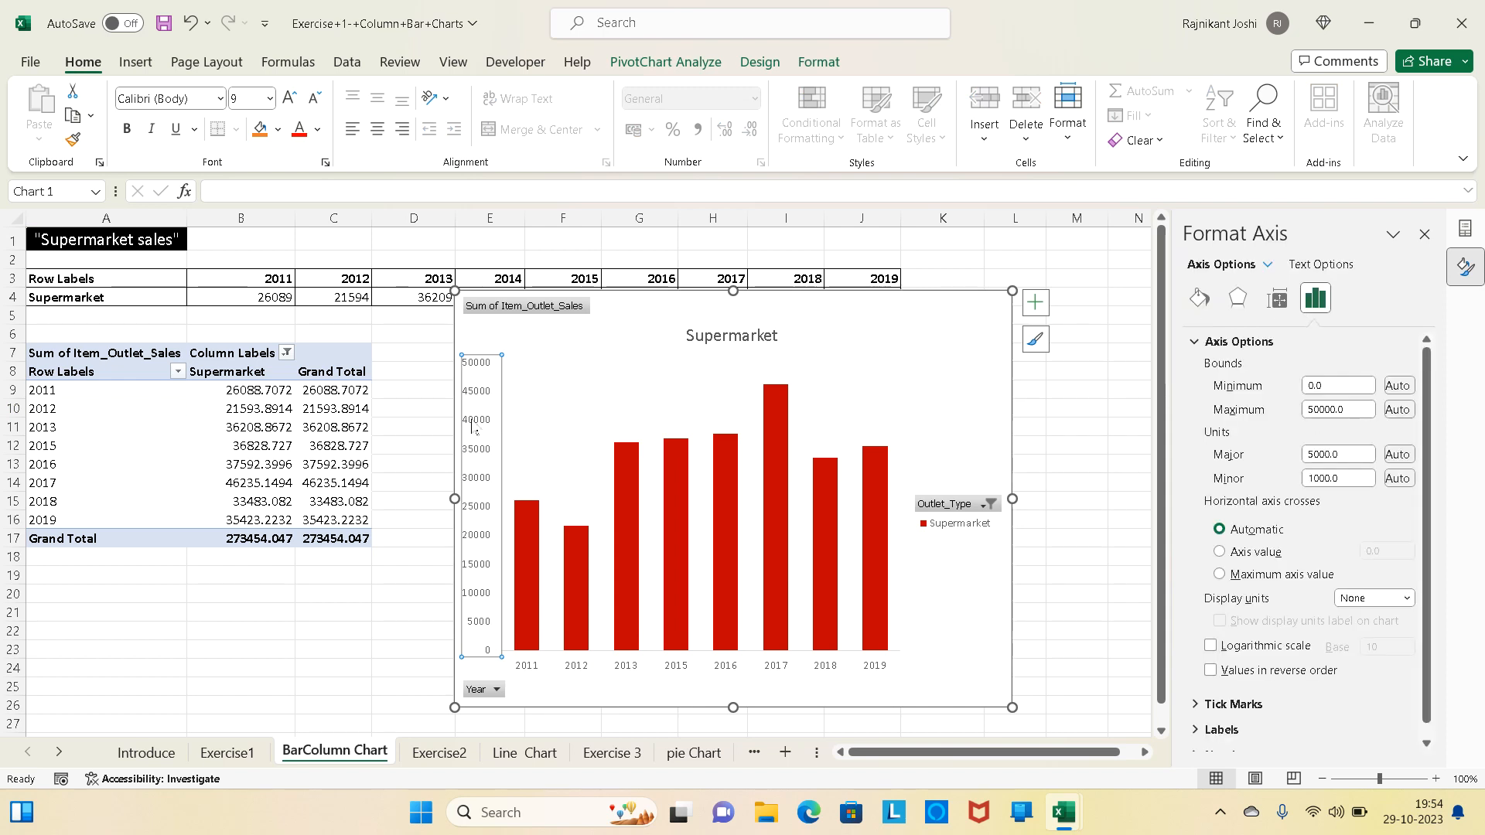
key(Delete)
- Add data labels to the Supermarket chart's columns and select all the labels for formatting
click(764, 430)
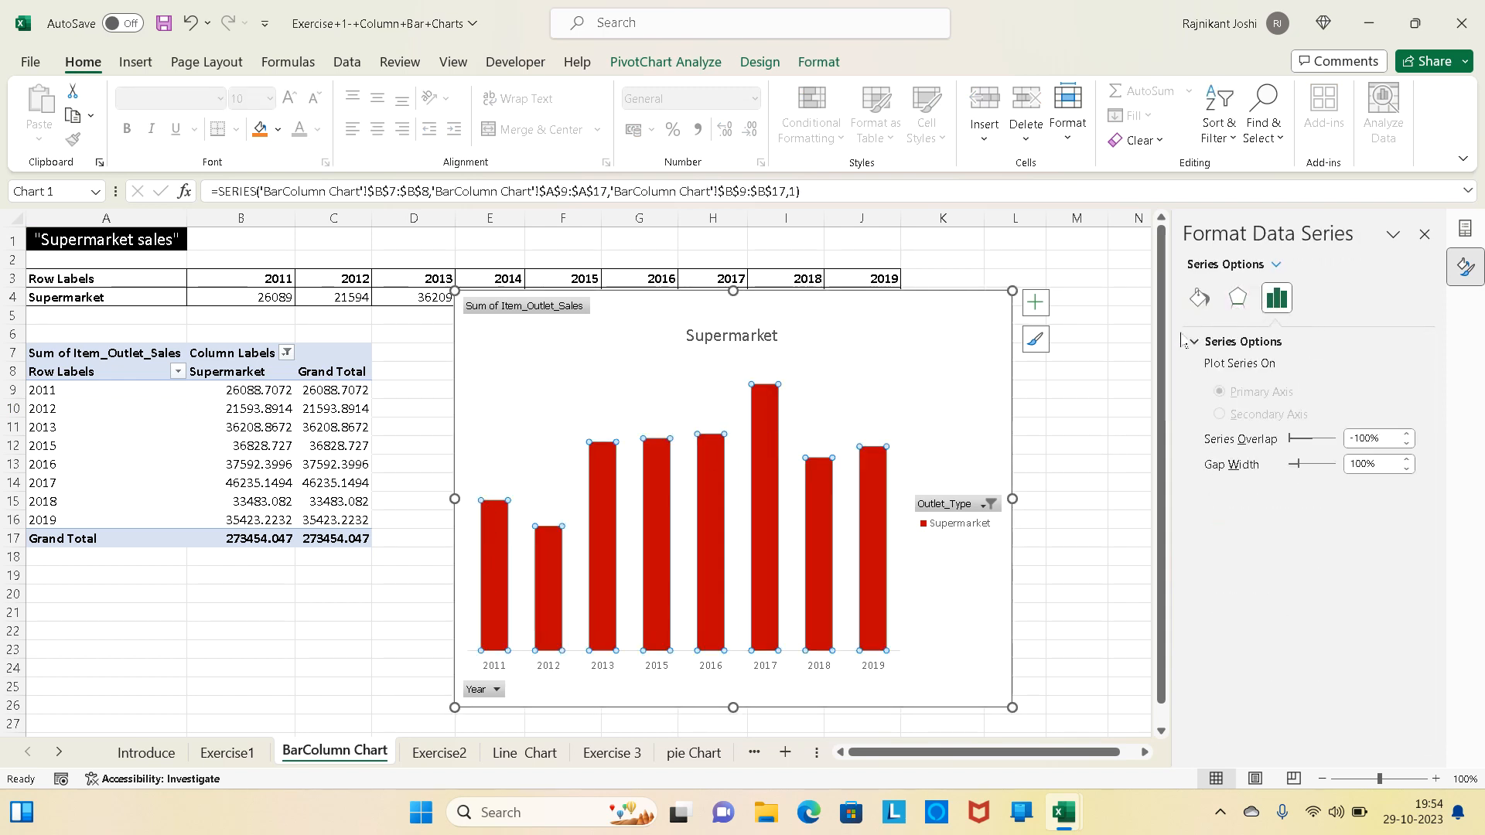
click(1036, 312)
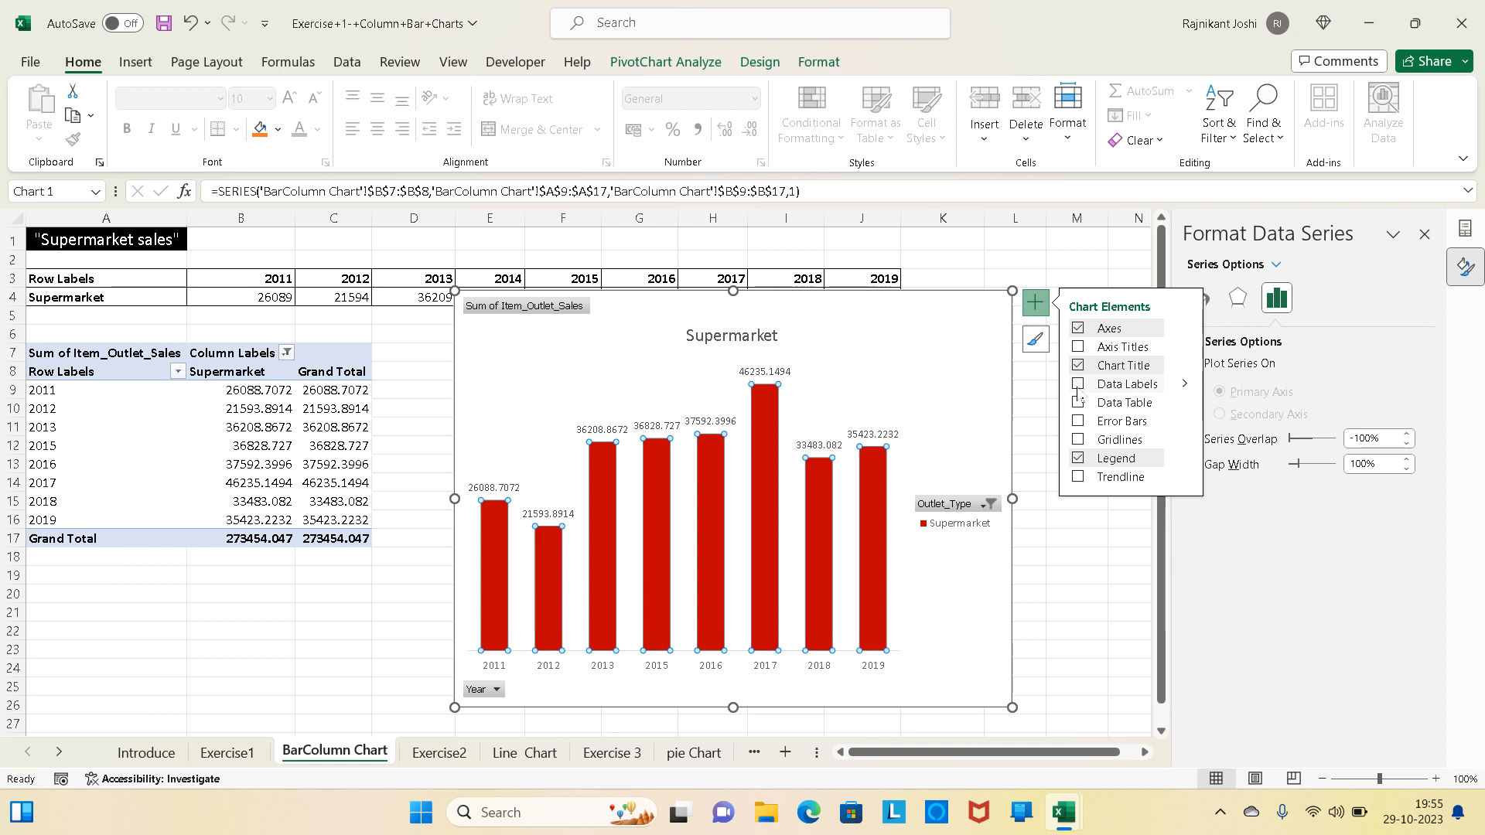
click(1080, 390)
click(758, 374)
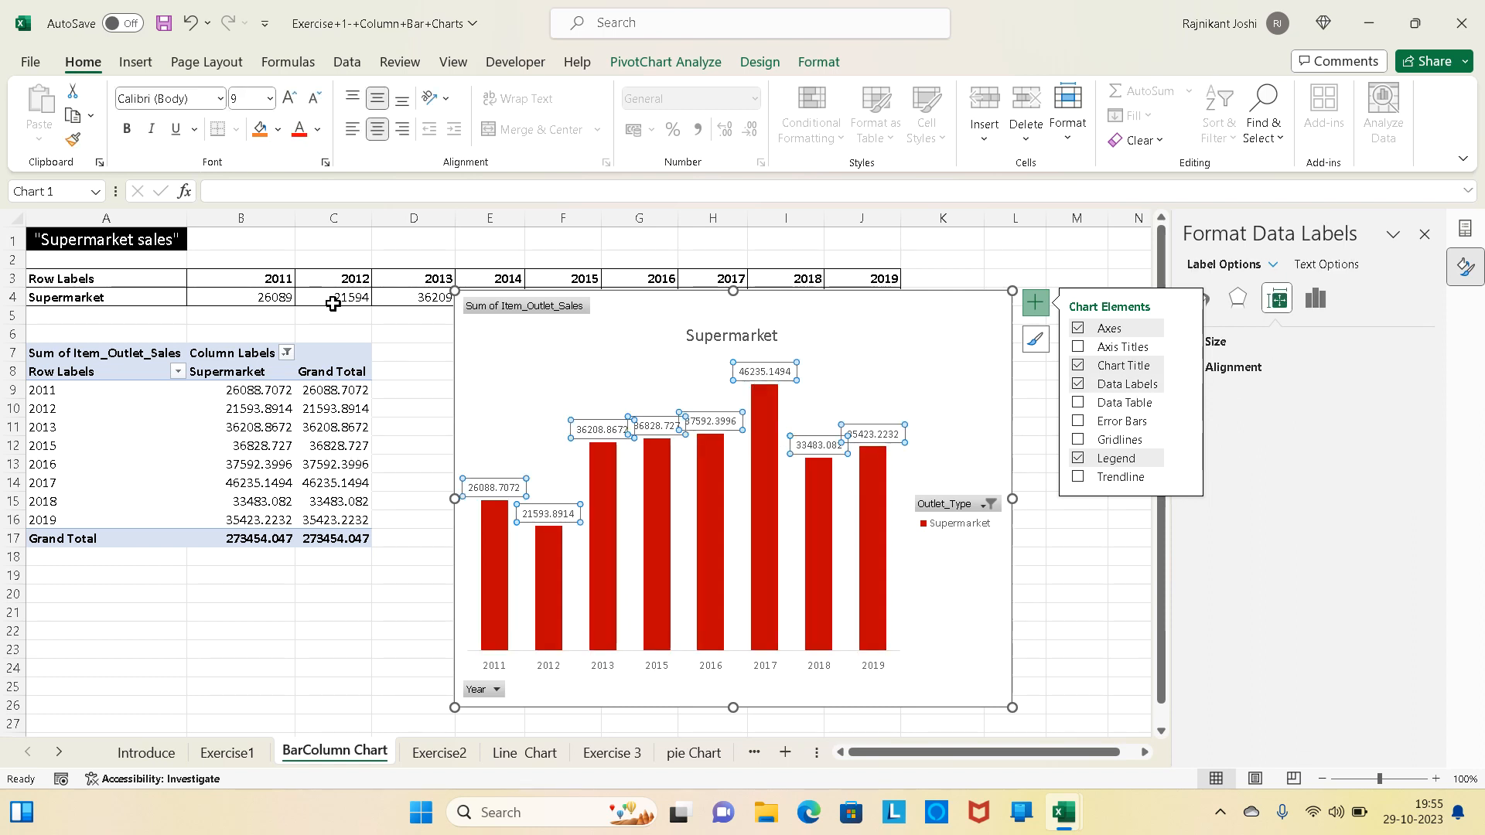
- Increase the font size of all the chart's data labels to 10.5 and make them bold
click(290, 99)
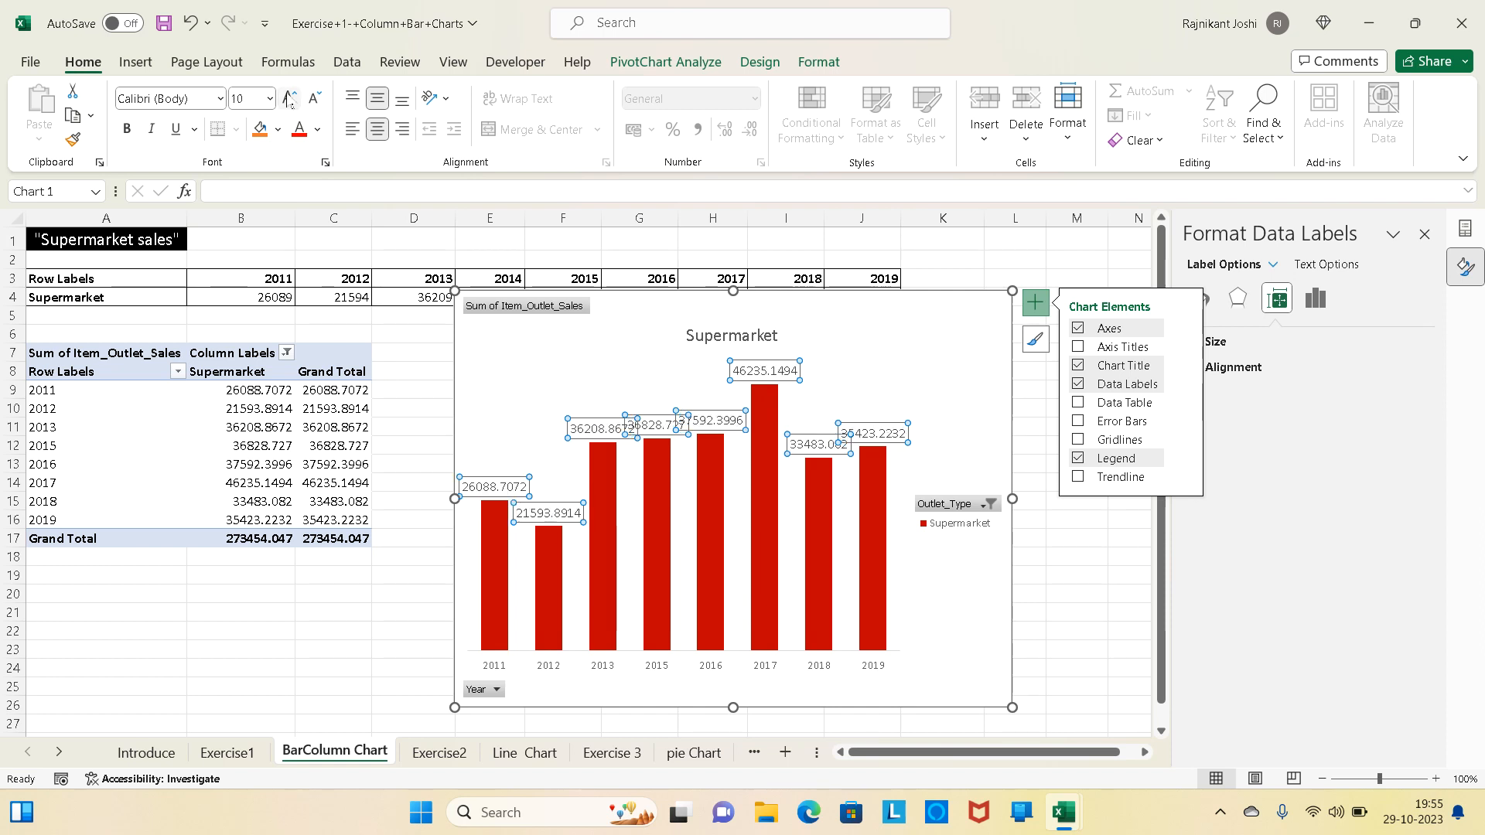
click(290, 98)
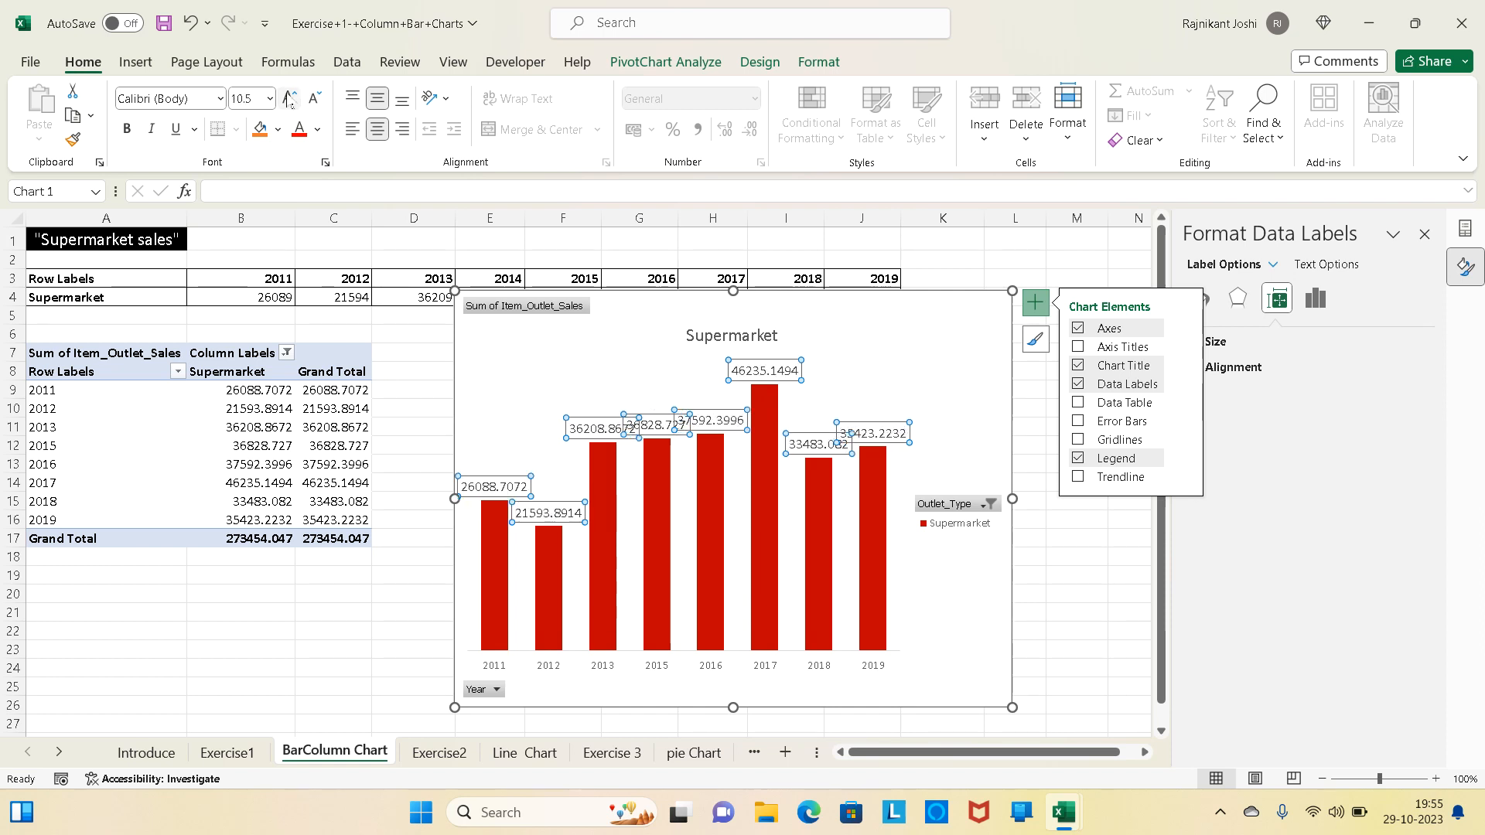
click(128, 128)
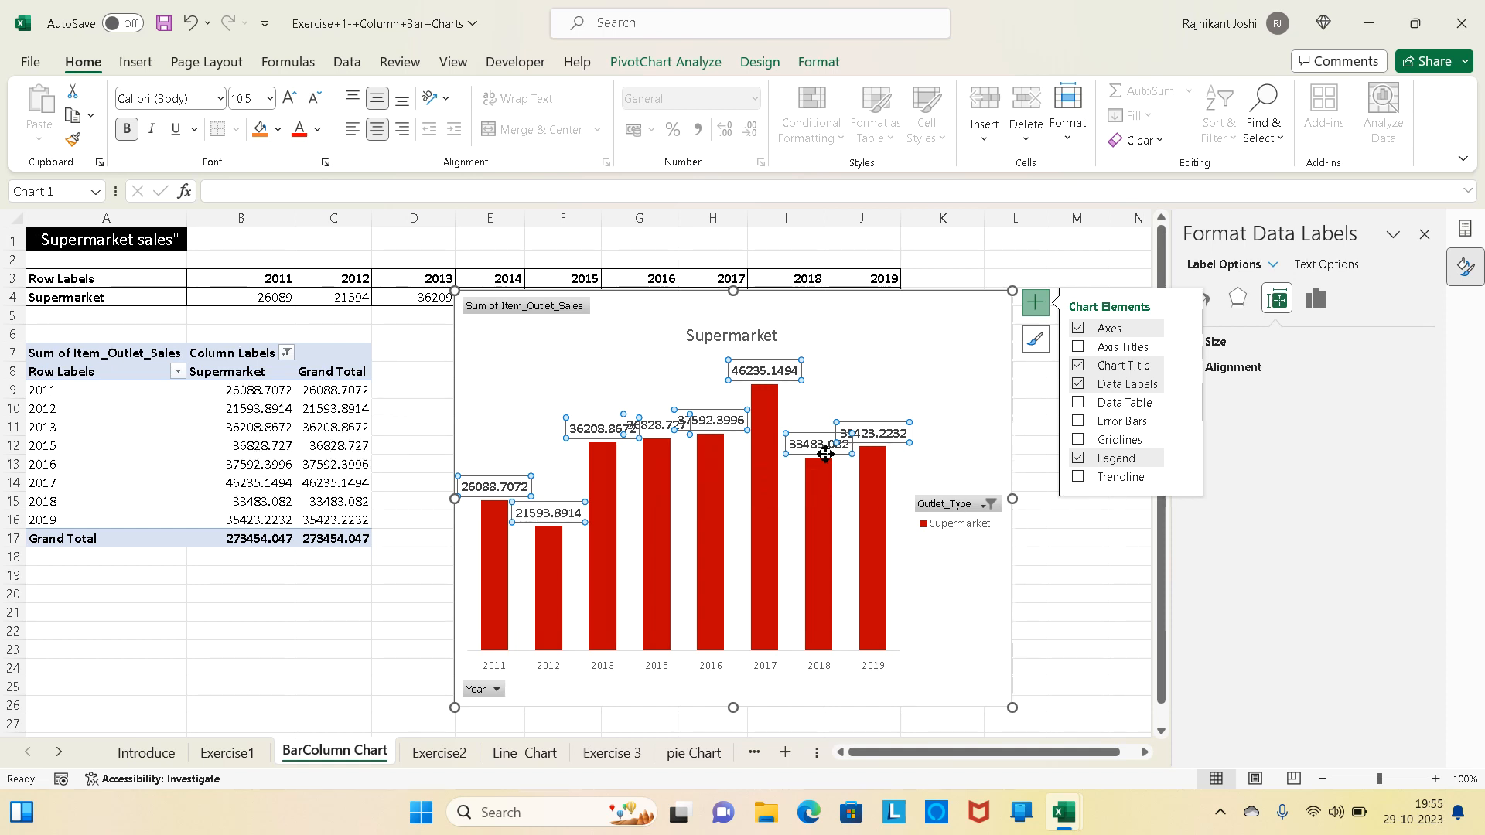
- Select the full set of data labels and show their label content and position options
click(603, 434)
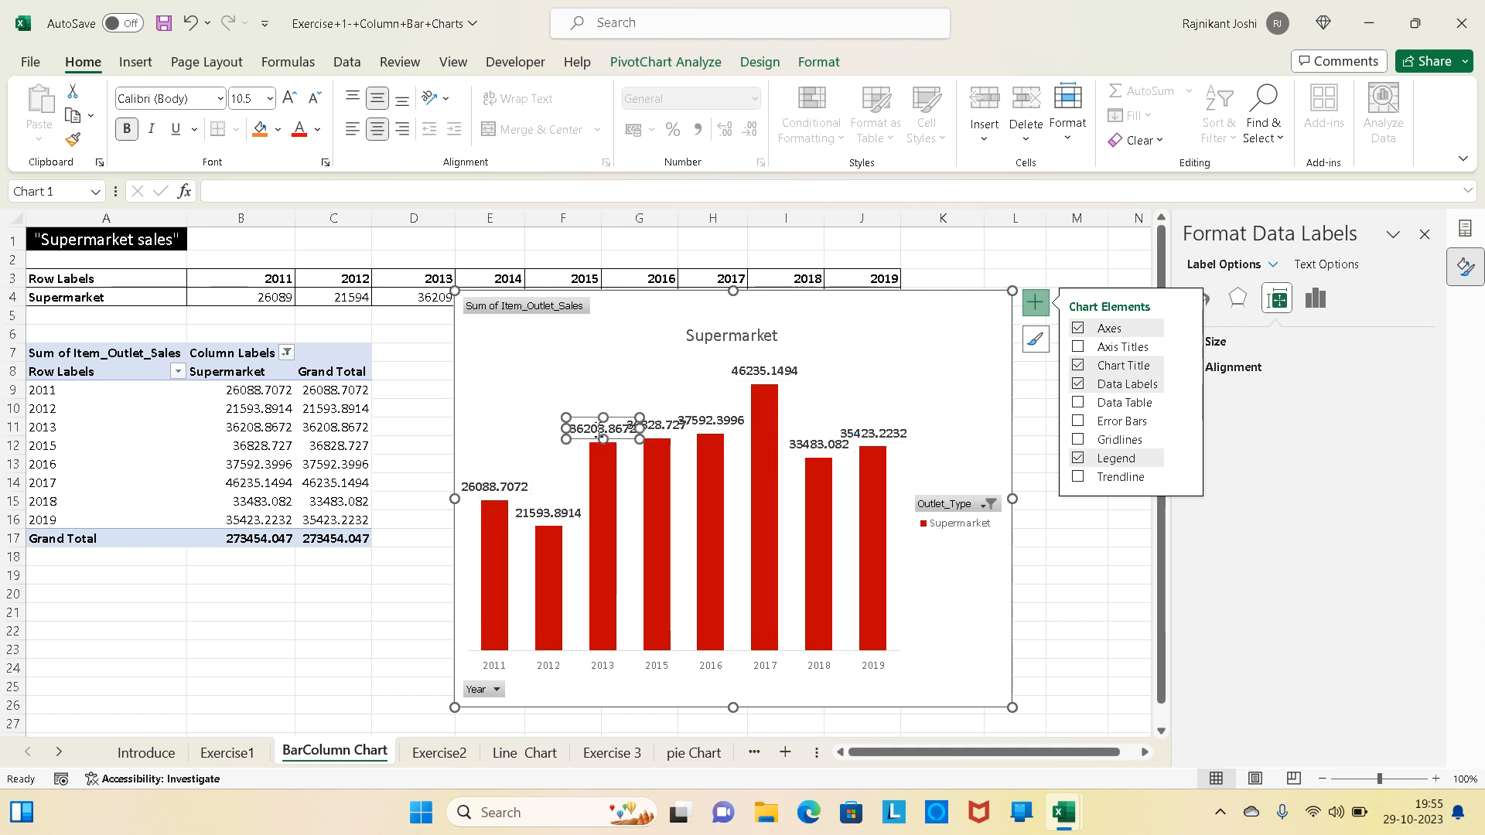
click(711, 421)
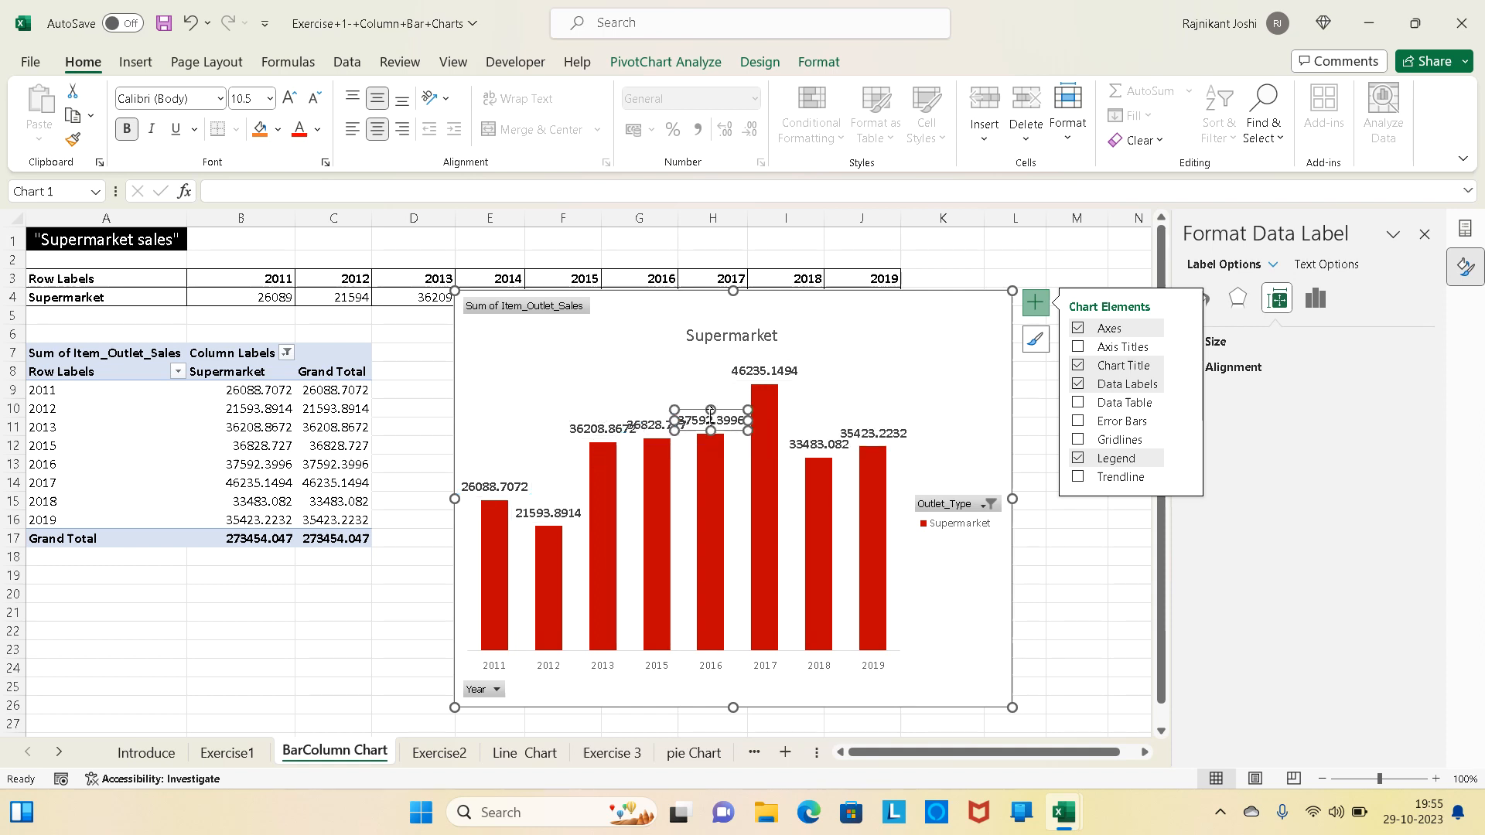
click(588, 360)
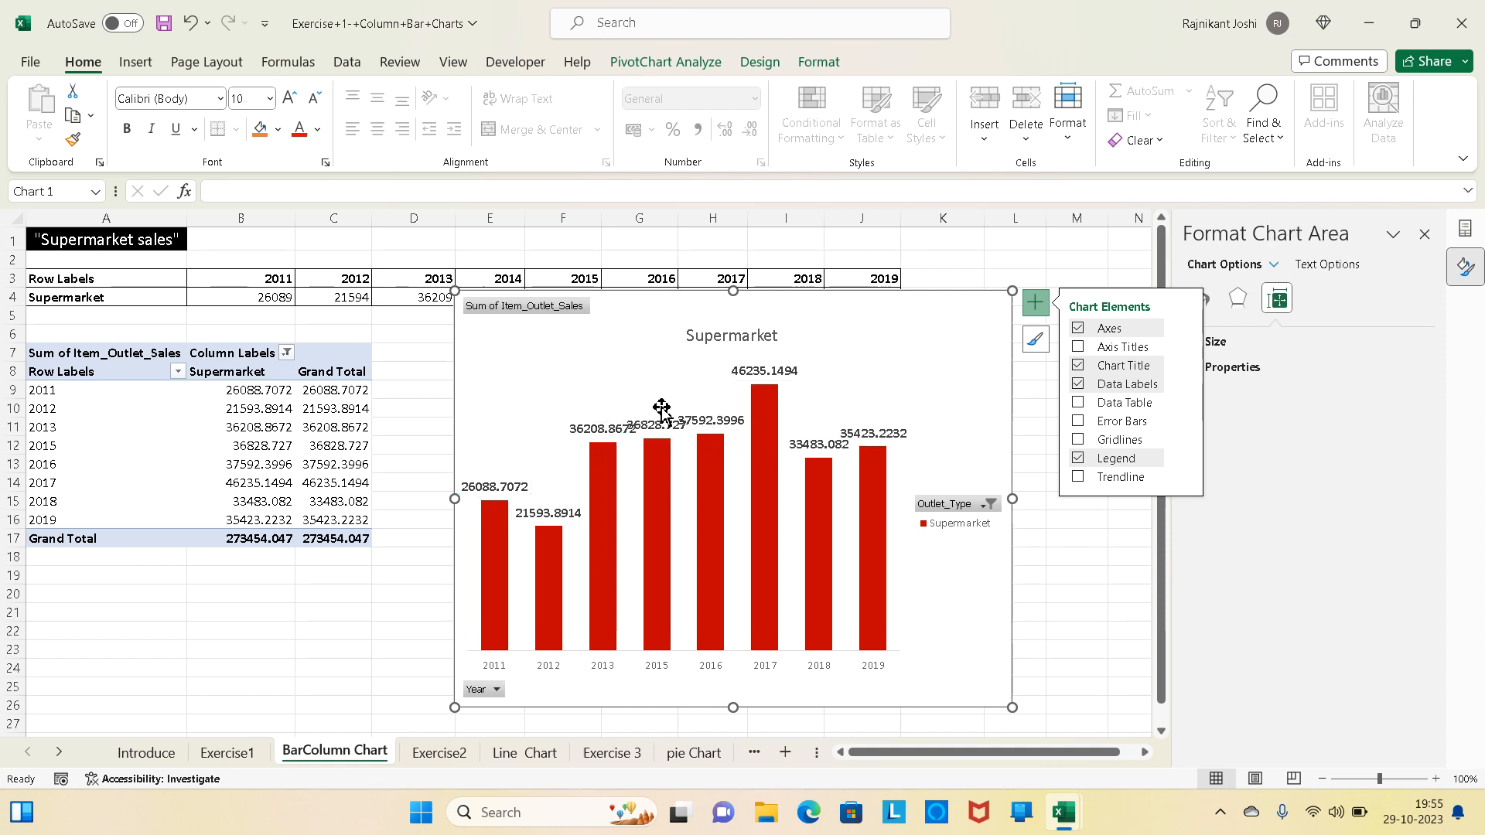
click(700, 425)
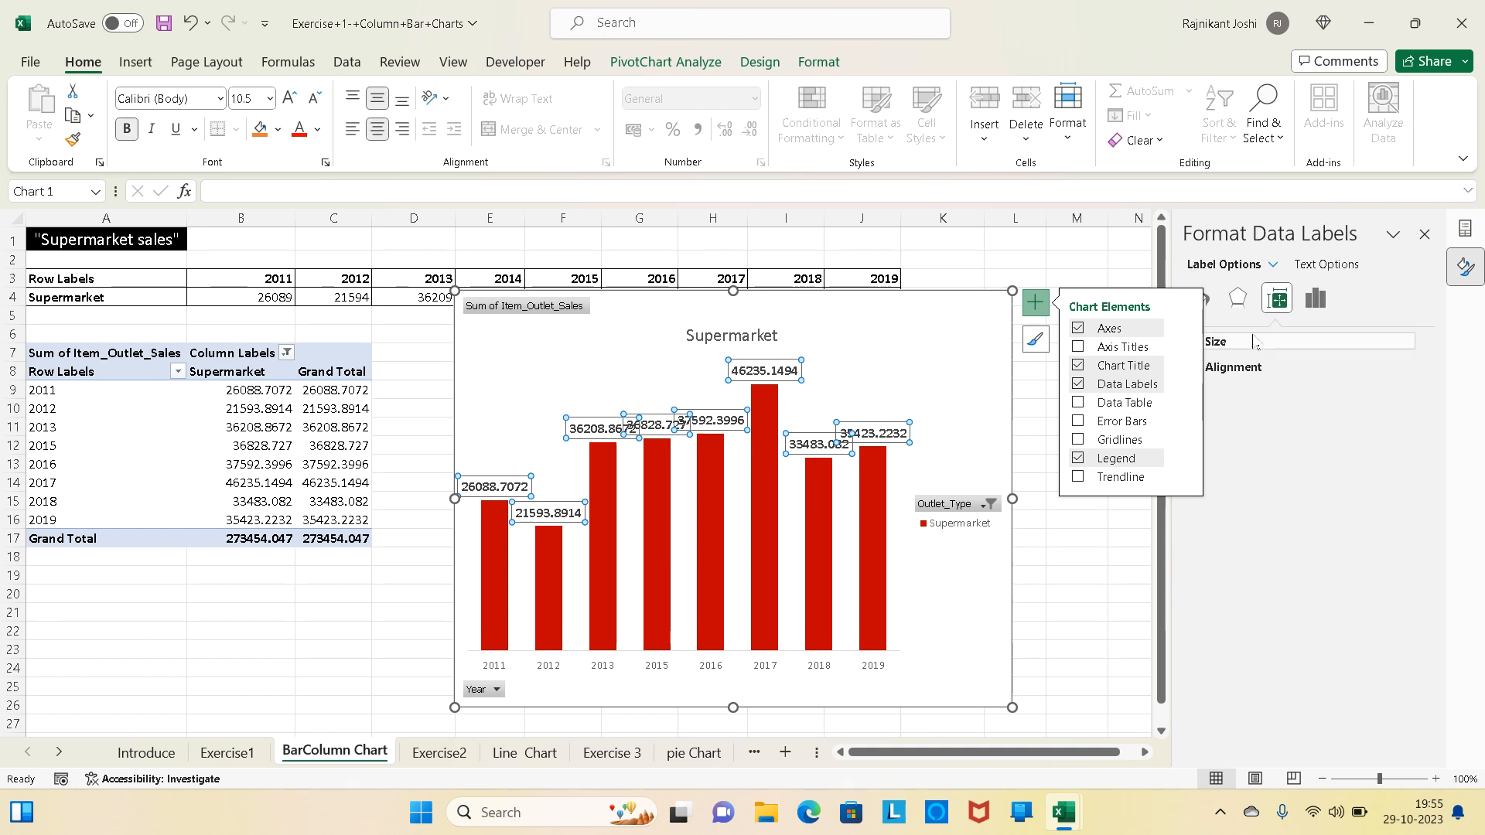
click(1315, 300)
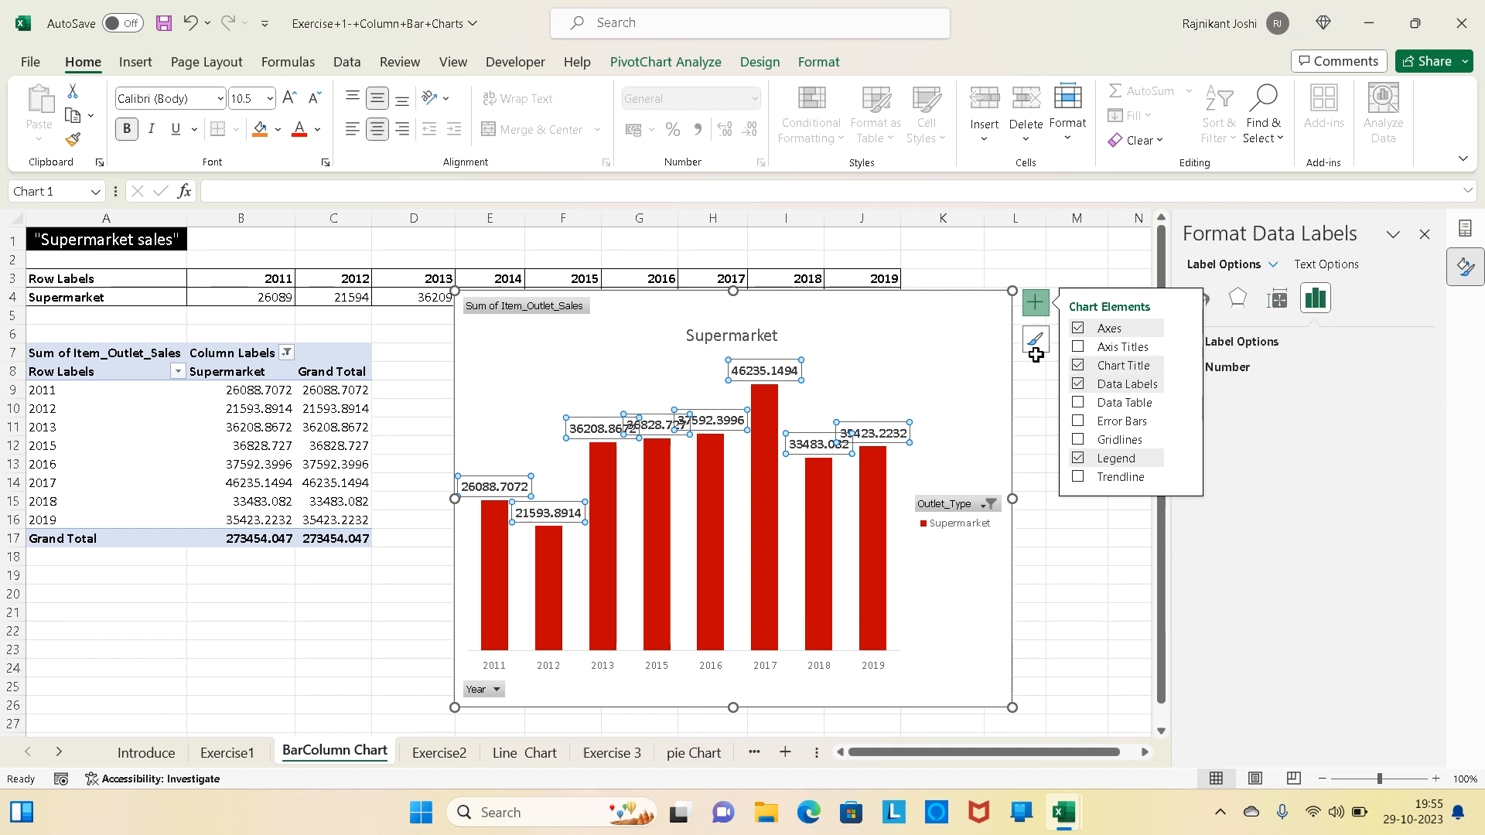
click(1035, 306)
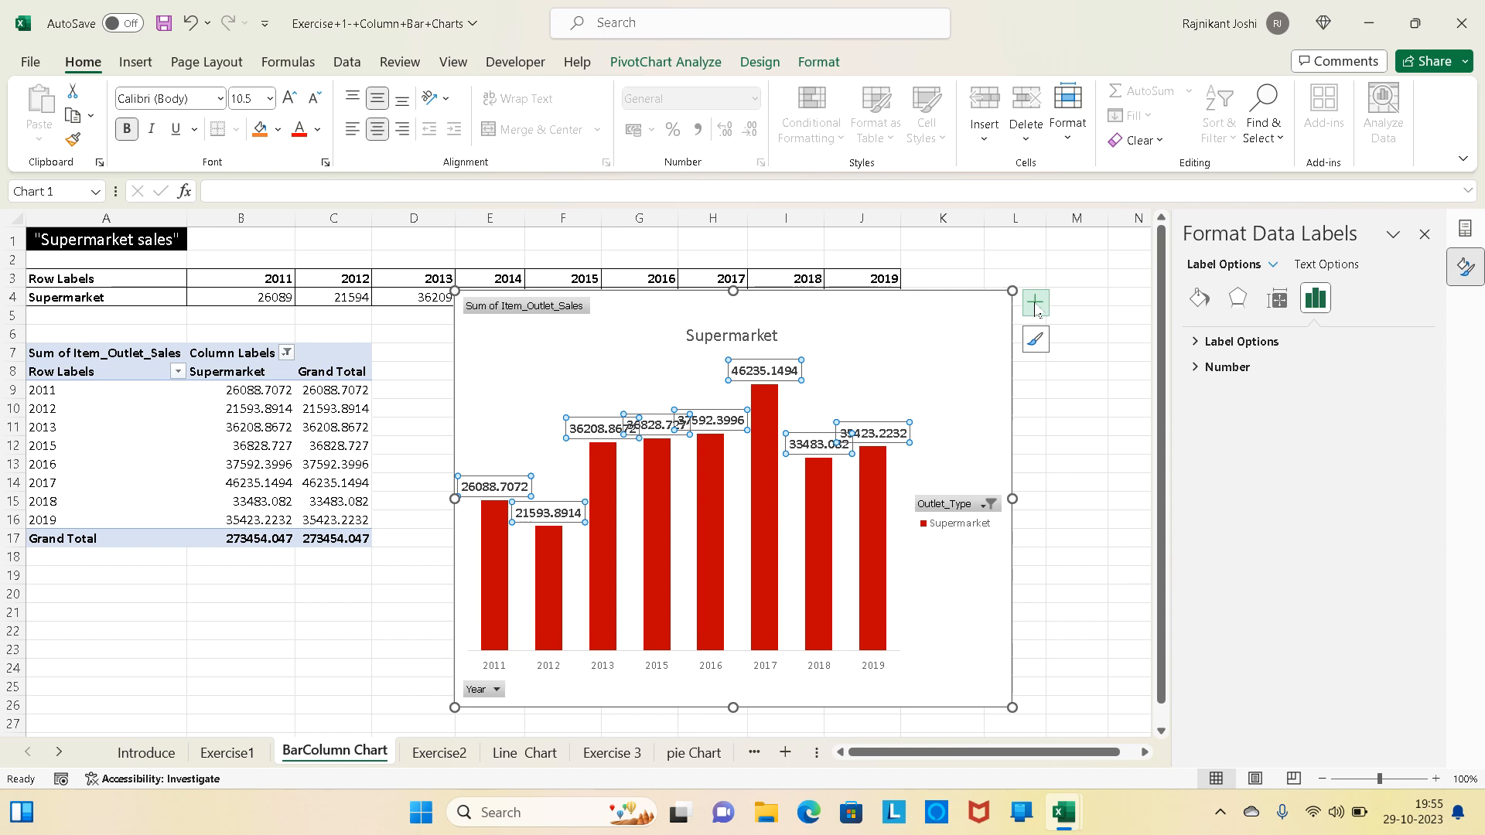
click(1196, 343)
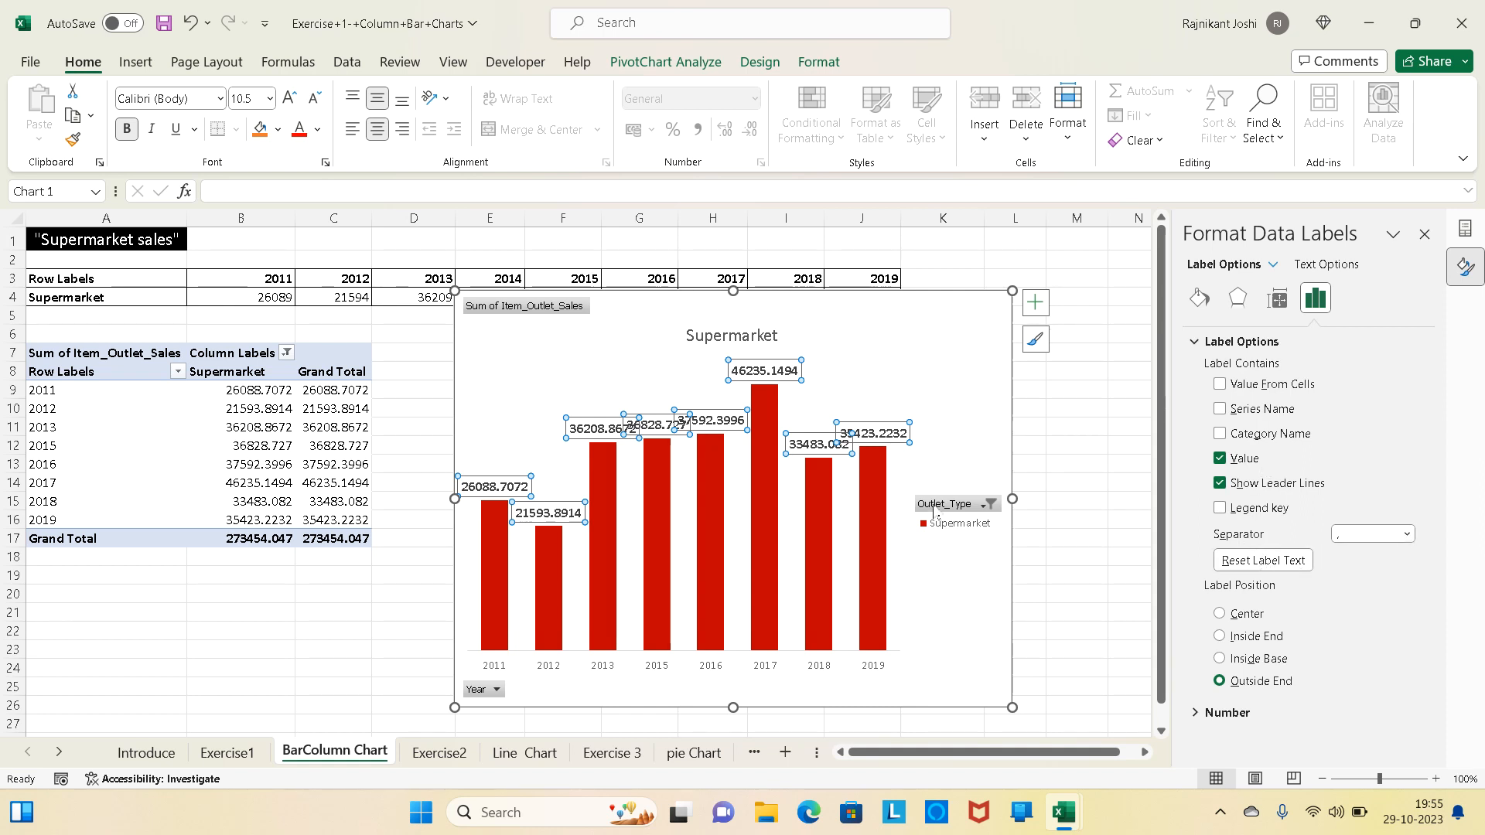
- Move the 2013, 2016 and 2018 data labels higher above their columns so they clear the neighbouring labels
click(530, 406)
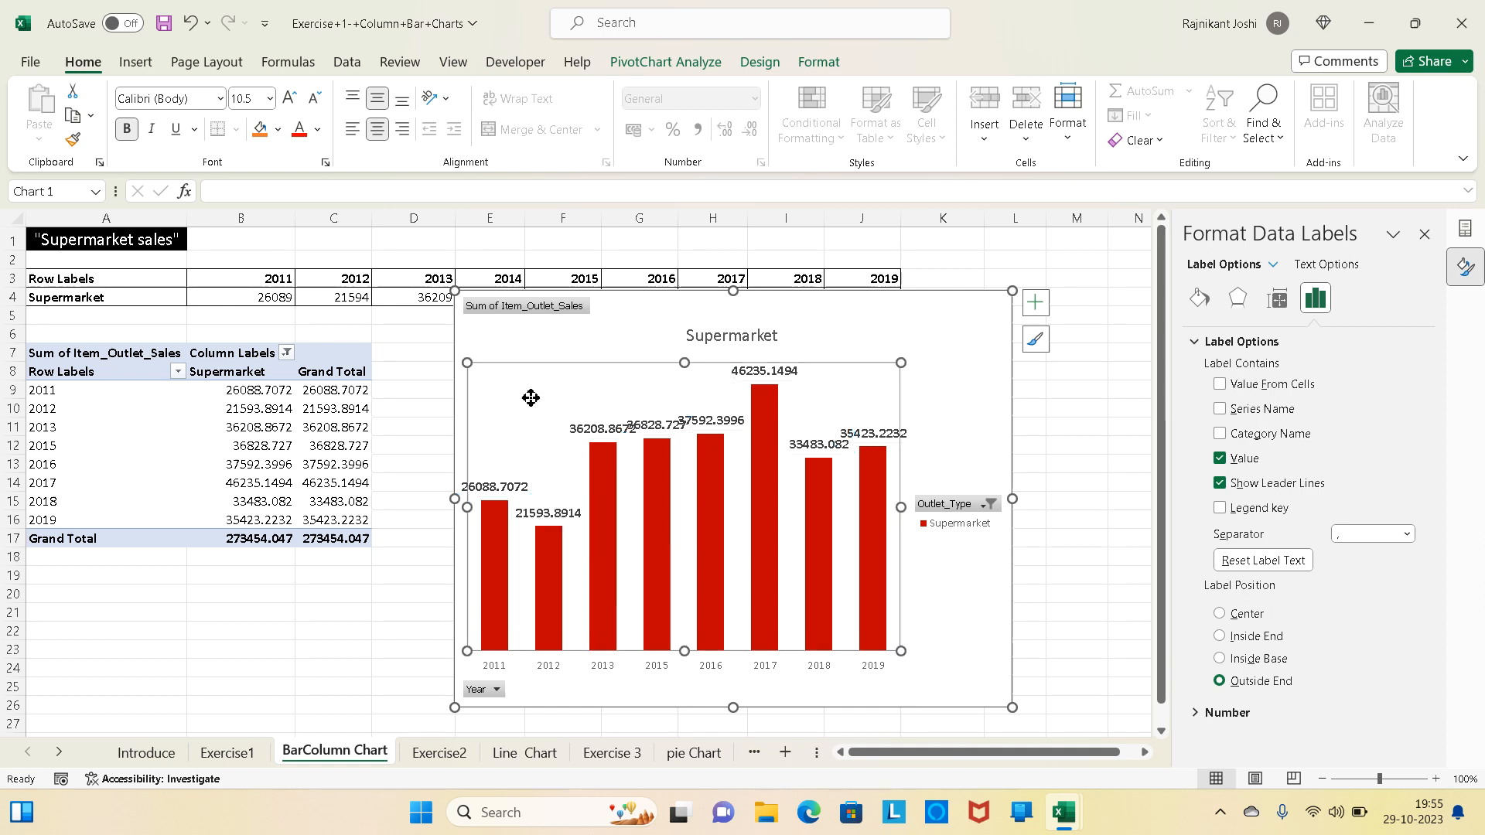
click(602, 430)
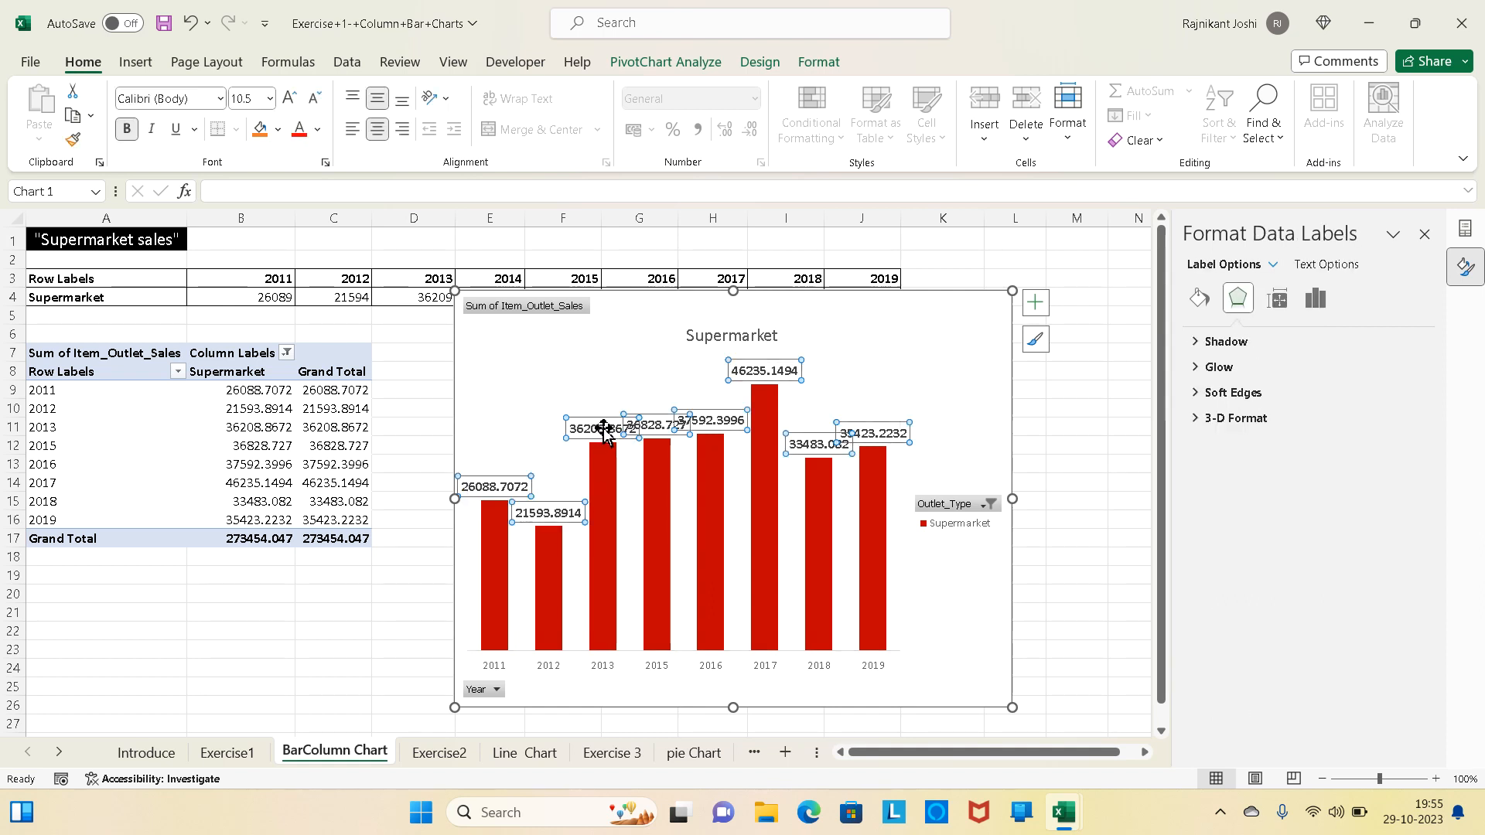
click(604, 430)
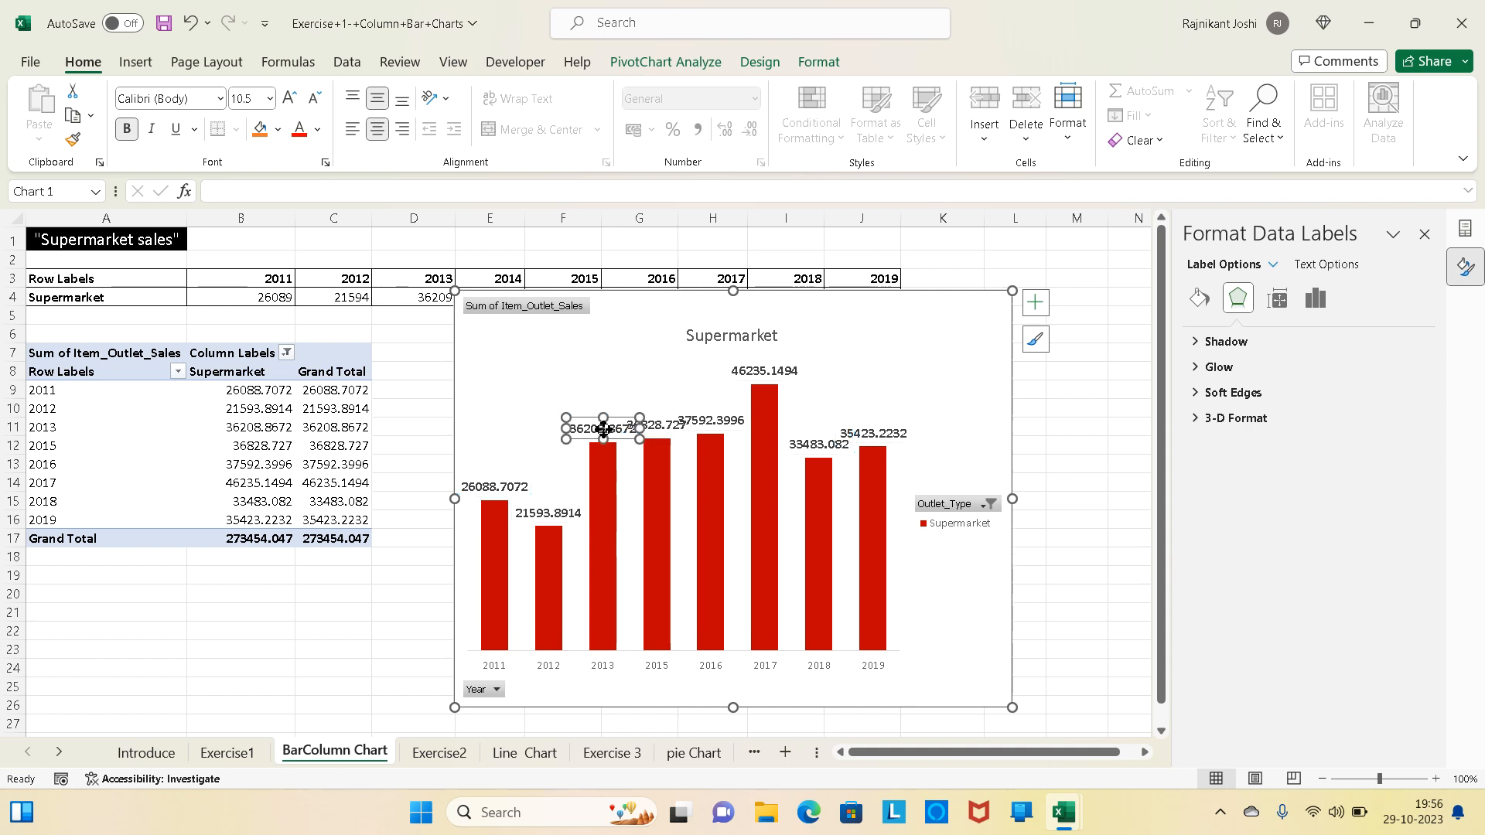
drag(604, 430, 603, 399)
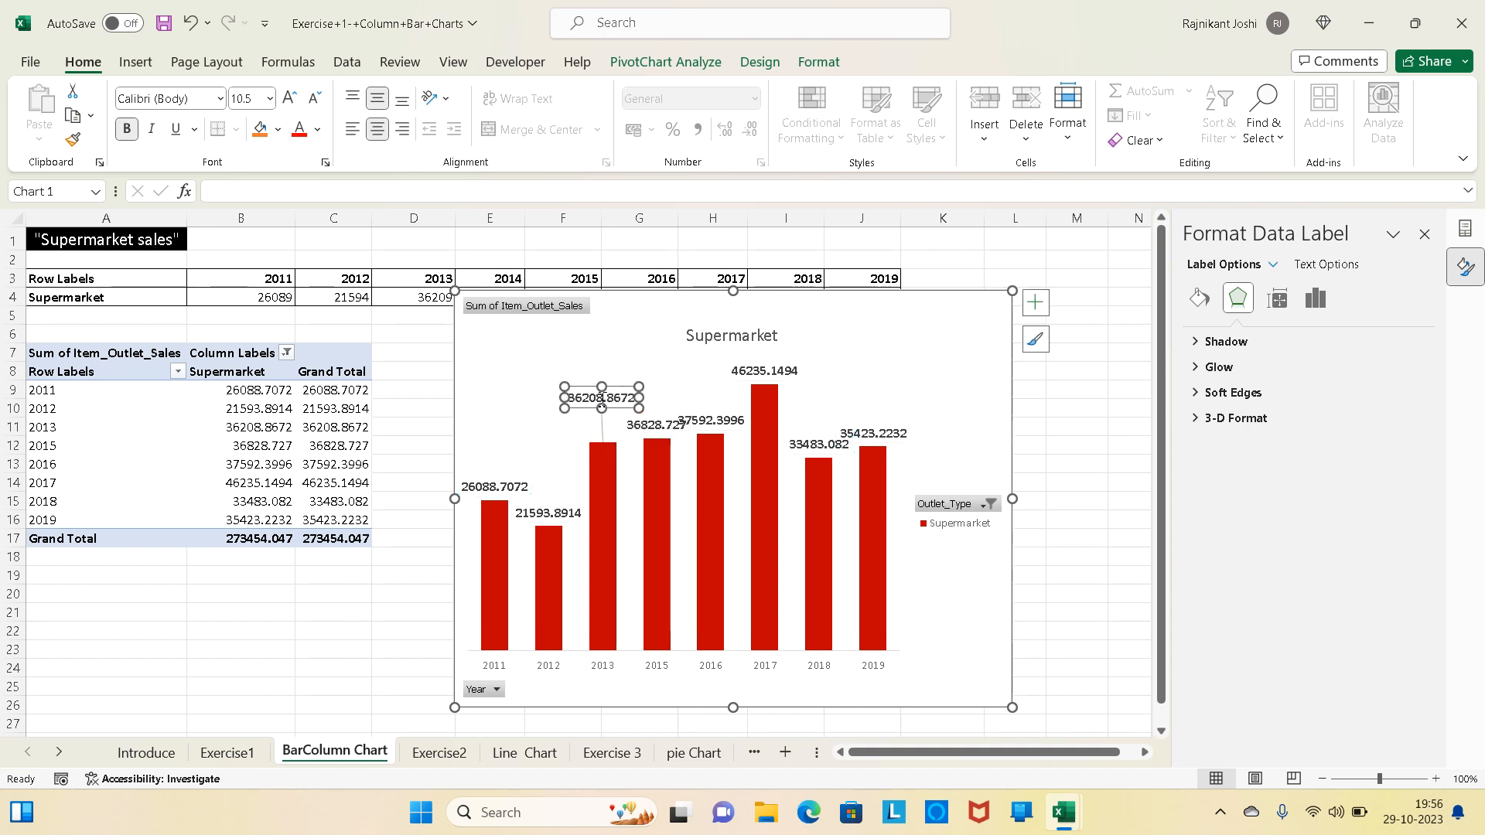
click(710, 421)
drag(710, 421, 711, 399)
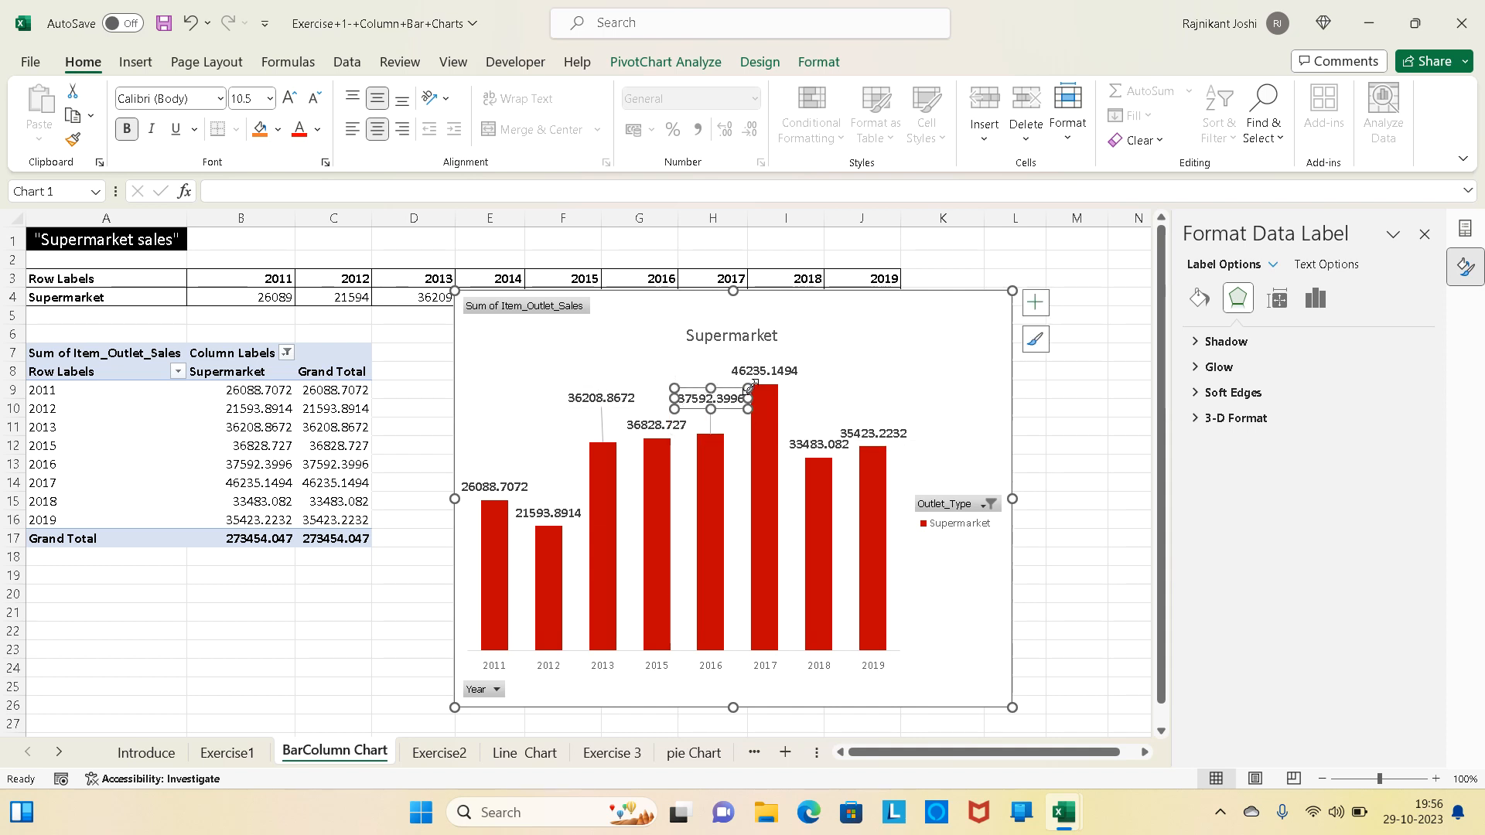
click(820, 445)
drag(820, 445, 822, 412)
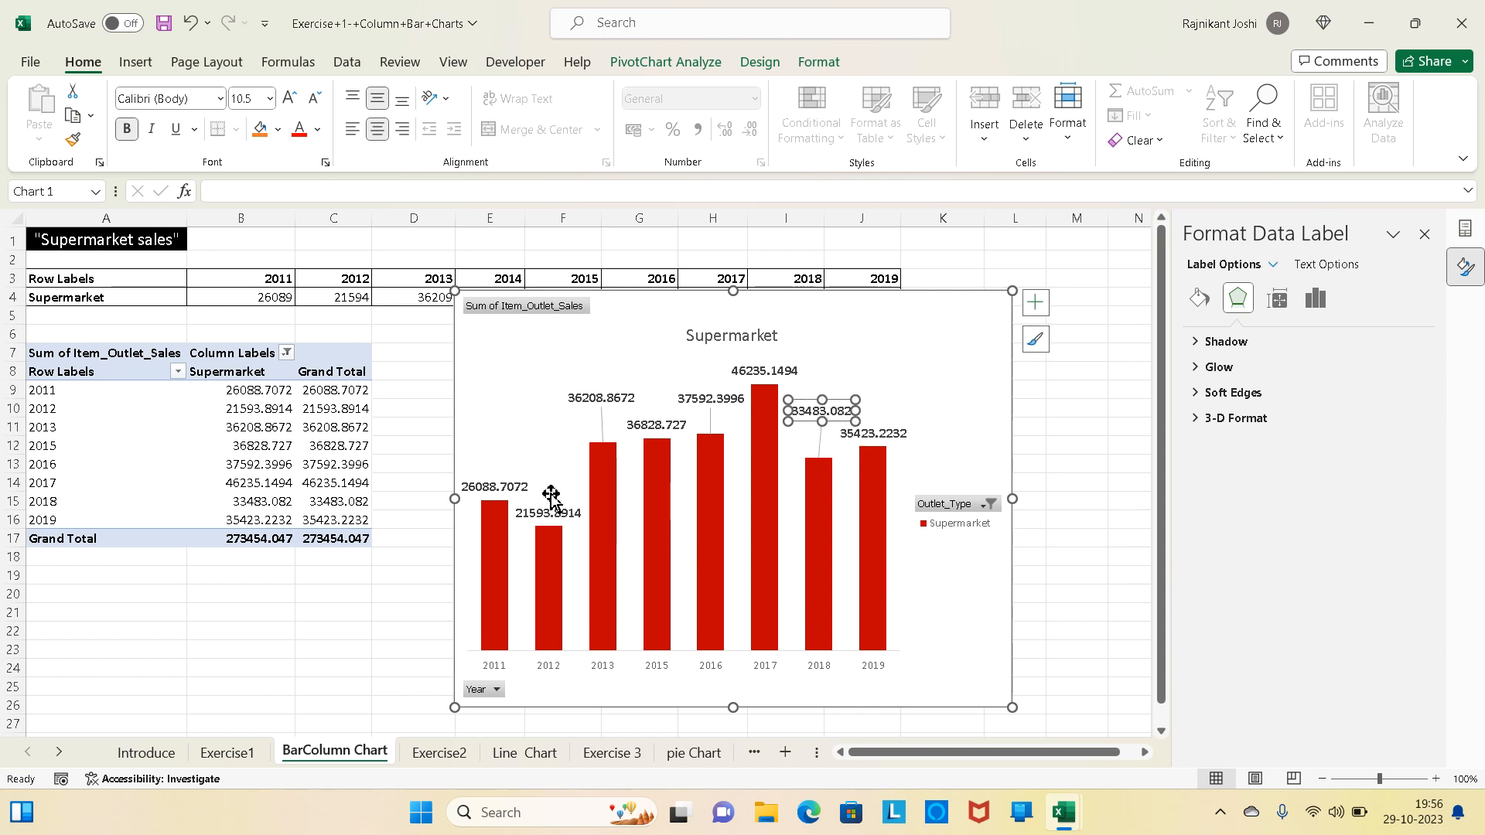
- Reduce the font size of all the chart's data labels to 9
click(505, 487)
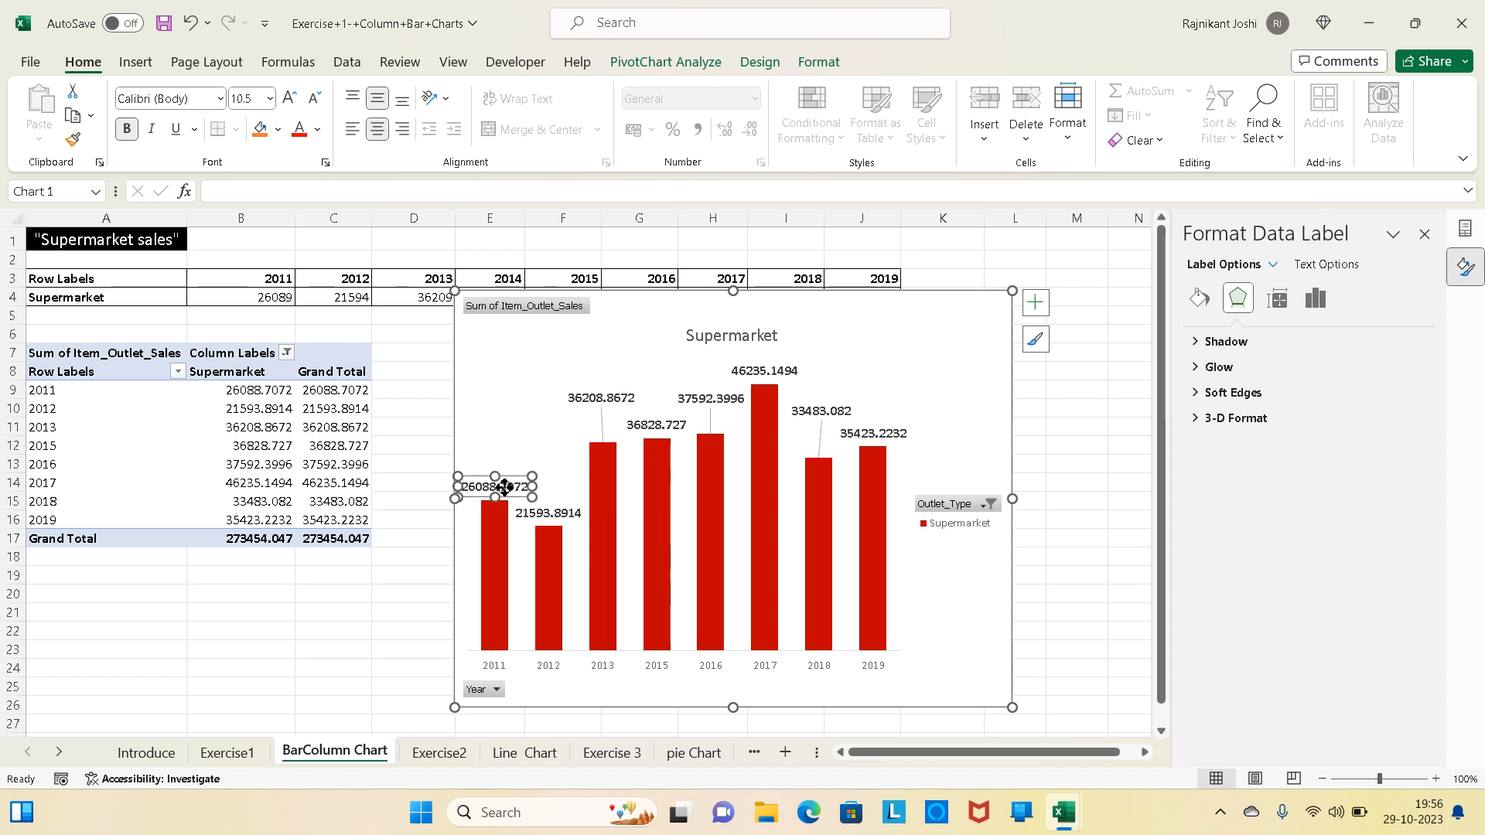
click(549, 509)
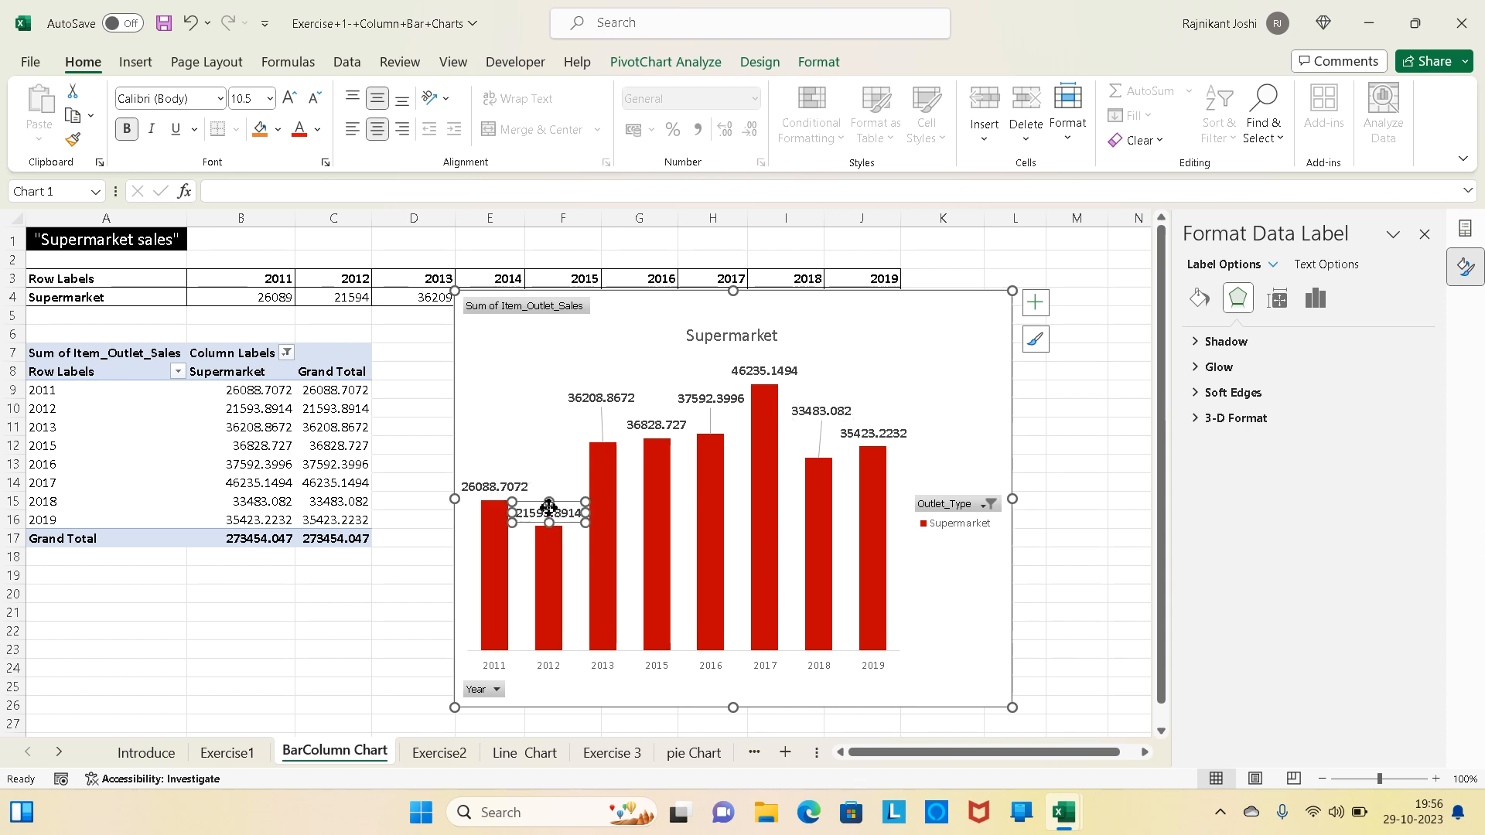
click(495, 408)
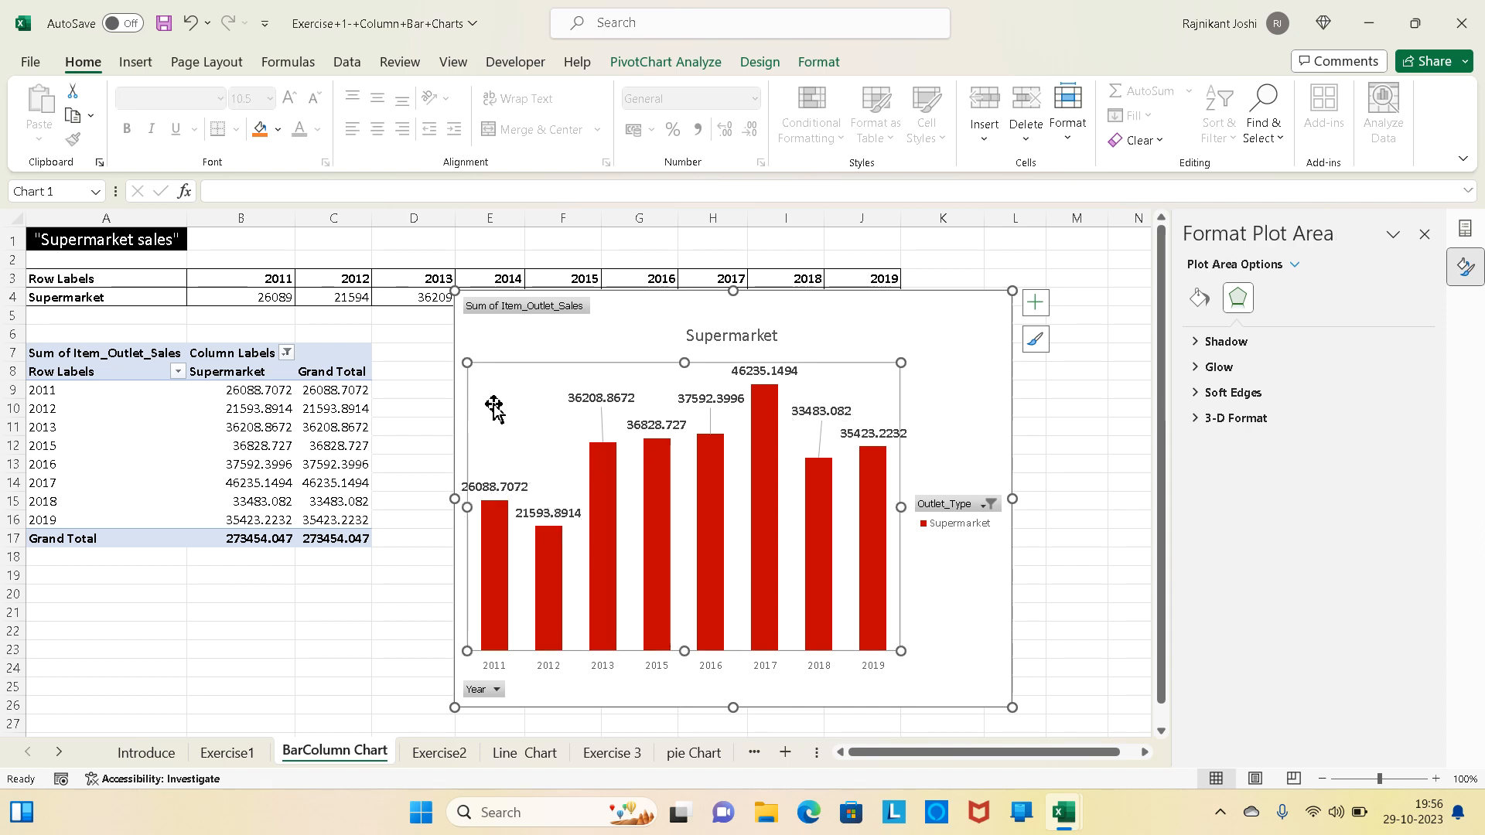
click(550, 515)
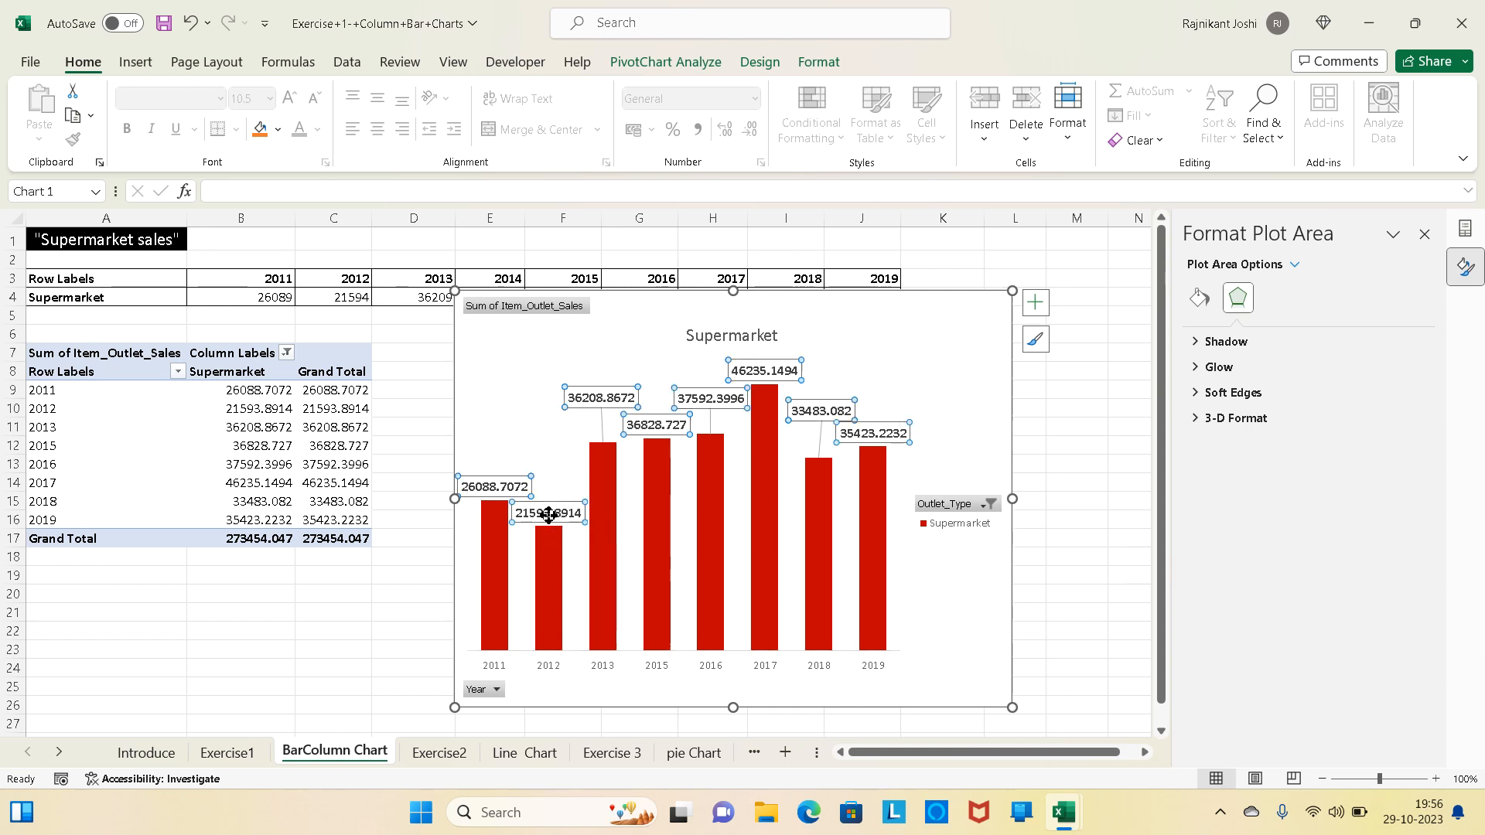
click(312, 99)
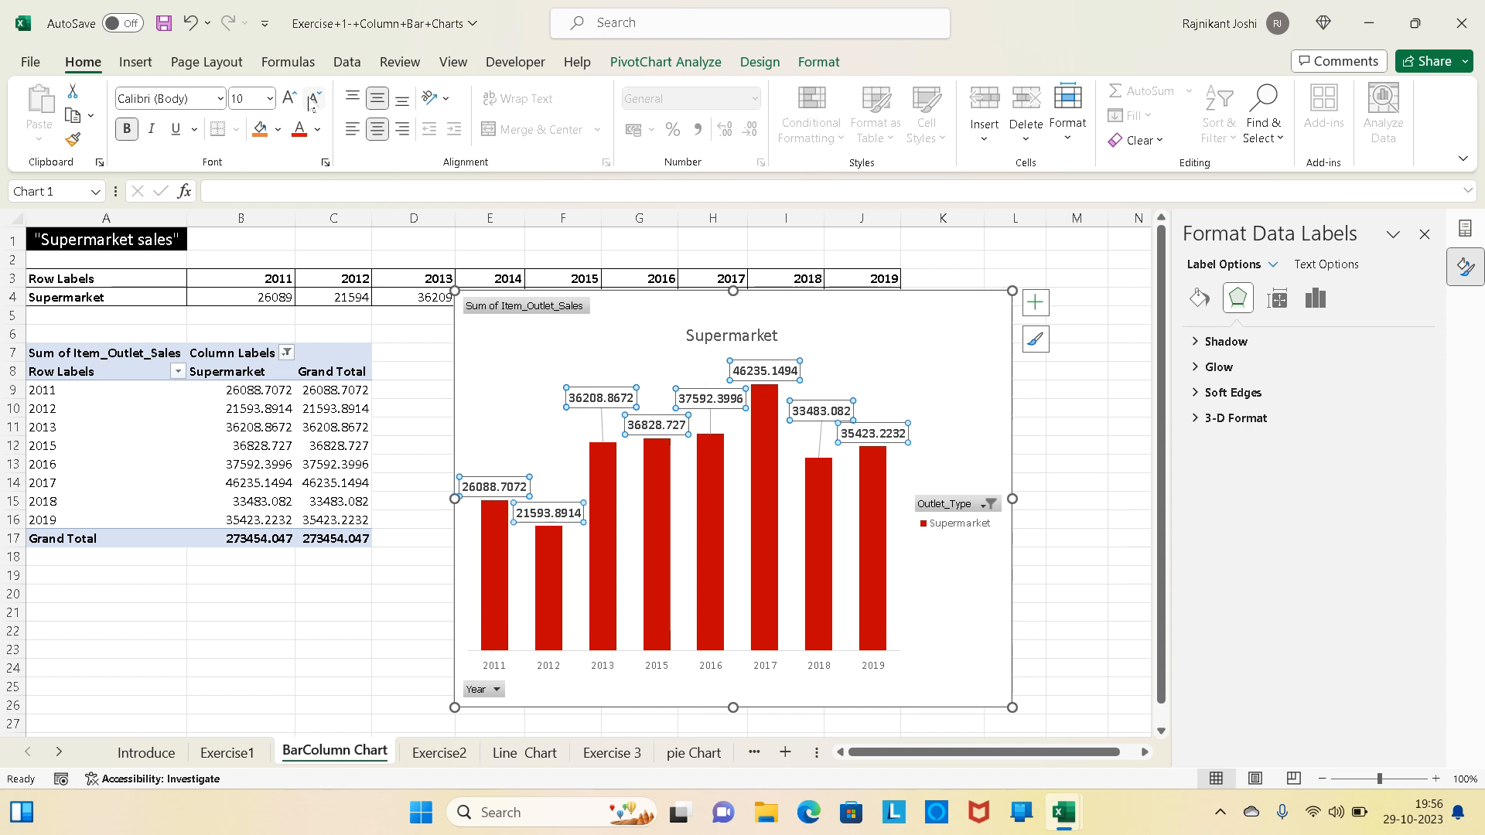
click(313, 99)
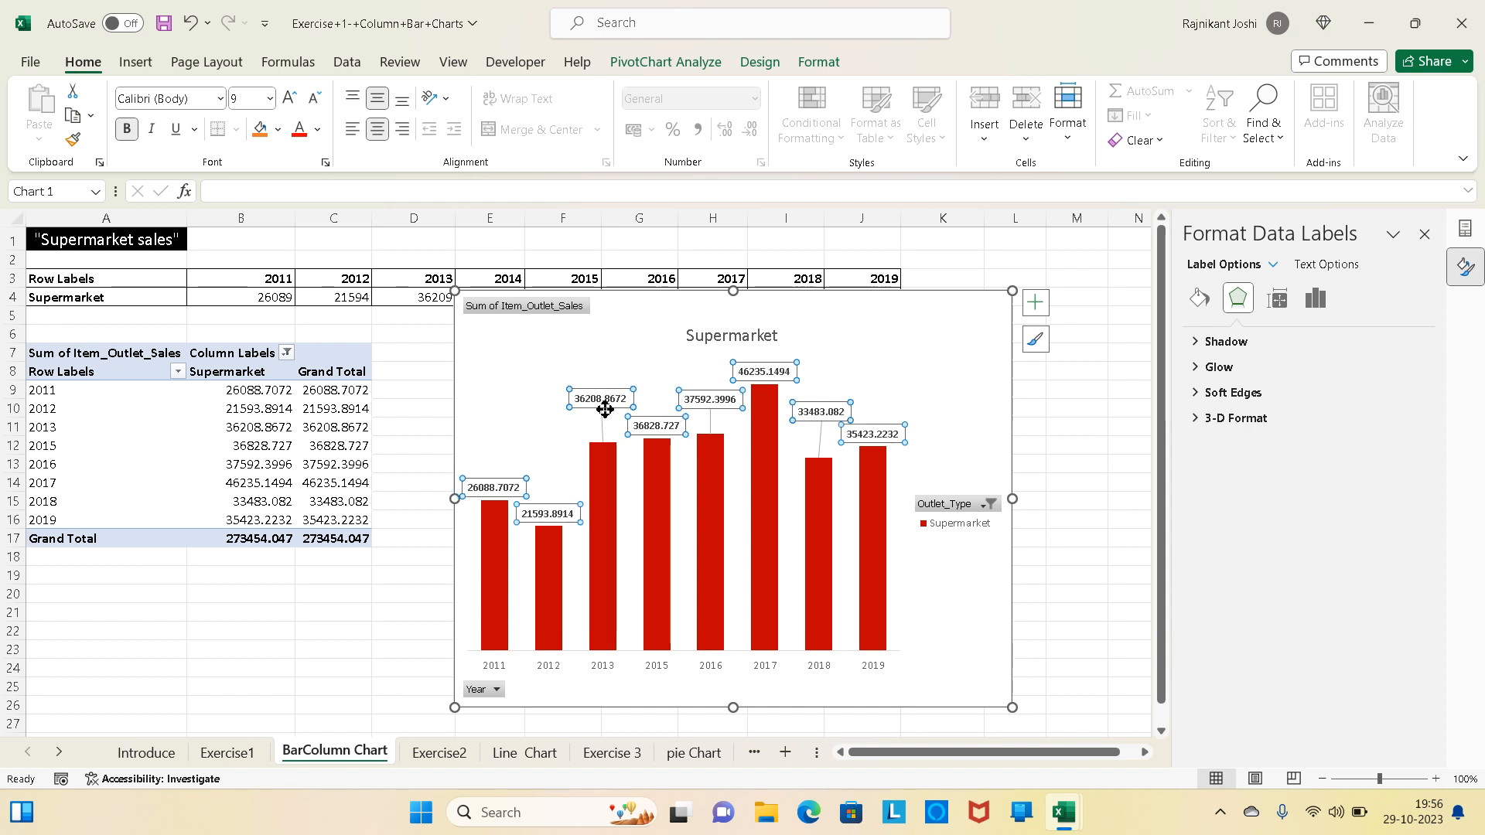
- Remove the chart's data labels and add them again to reset their formatting and positions
click(1035, 302)
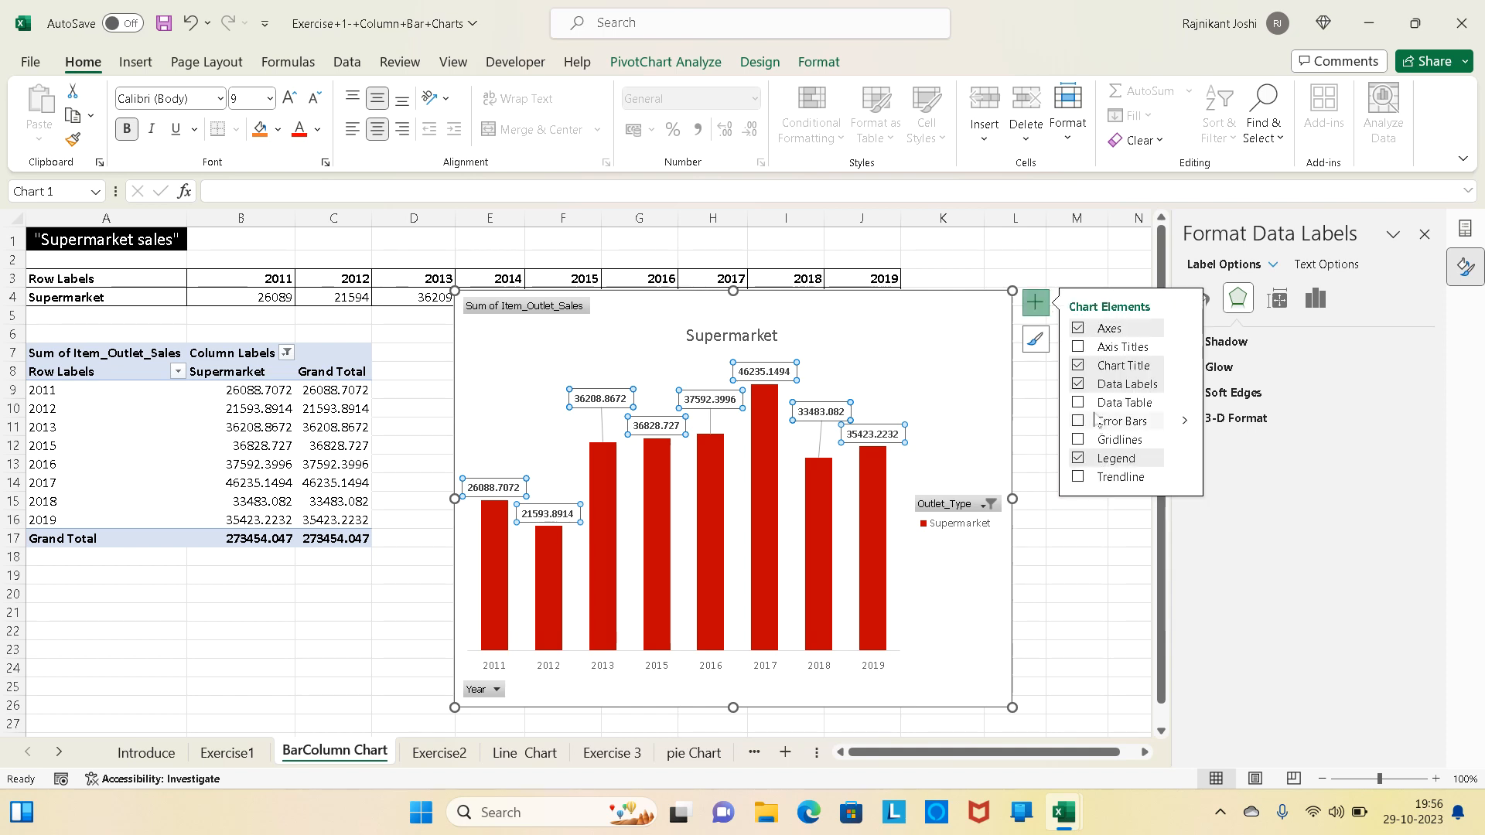
click(1077, 385)
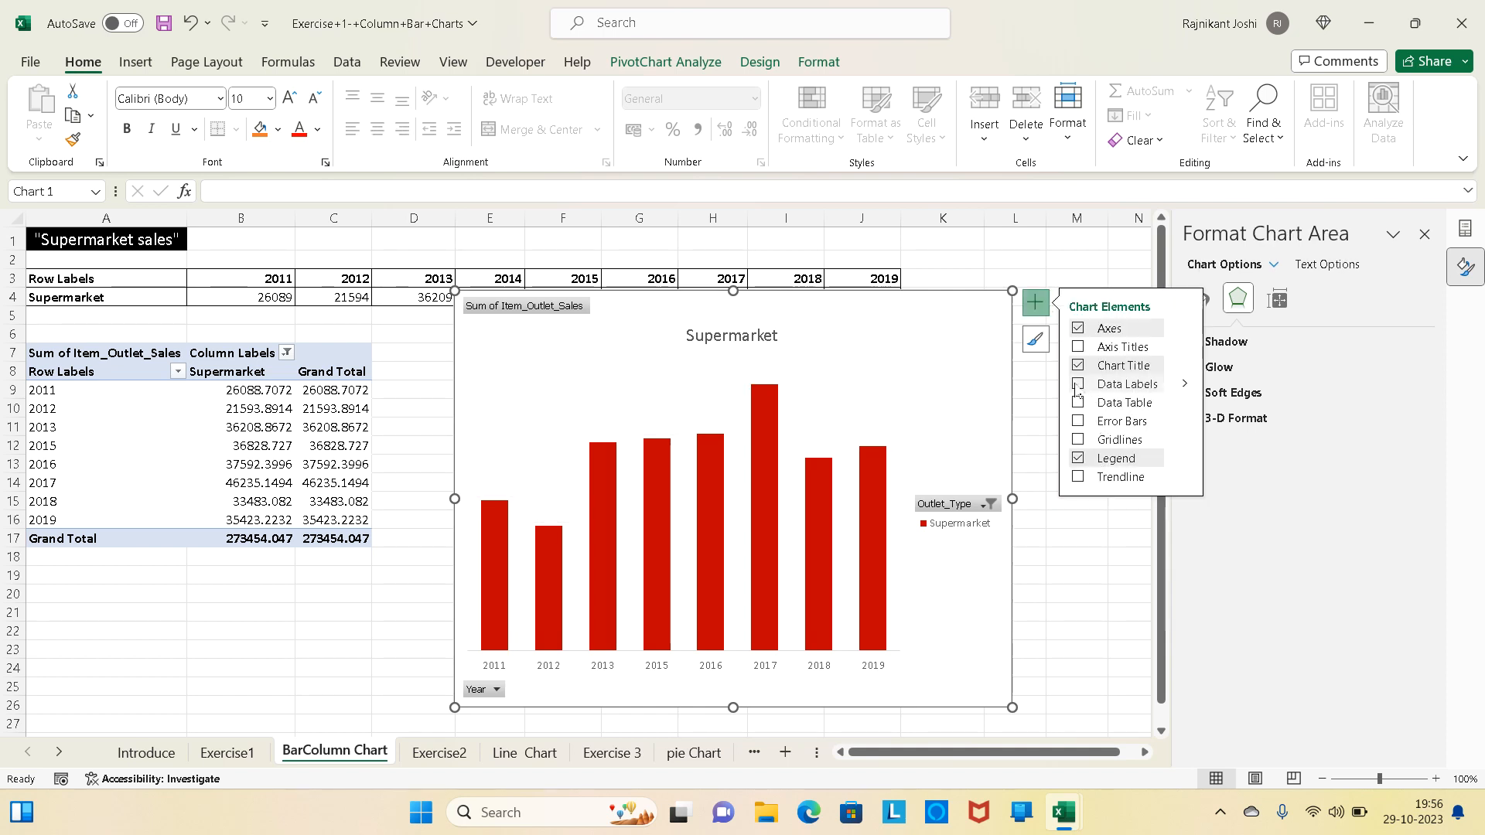
click(1077, 386)
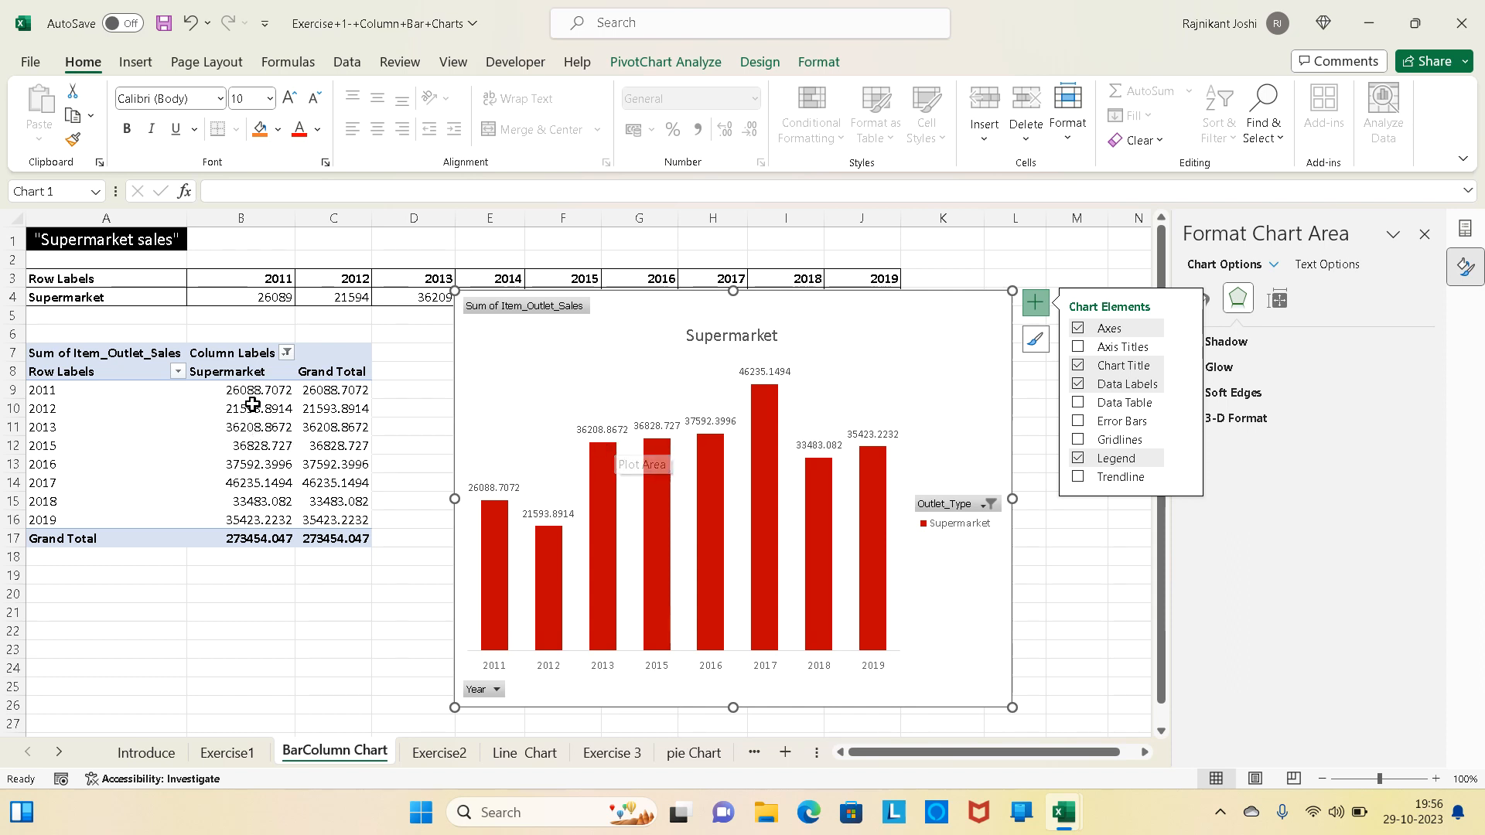
- Format the PivotTable's yearly Supermarket values in B9:B16 to show no decimal places
drag(248, 394, 284, 528)
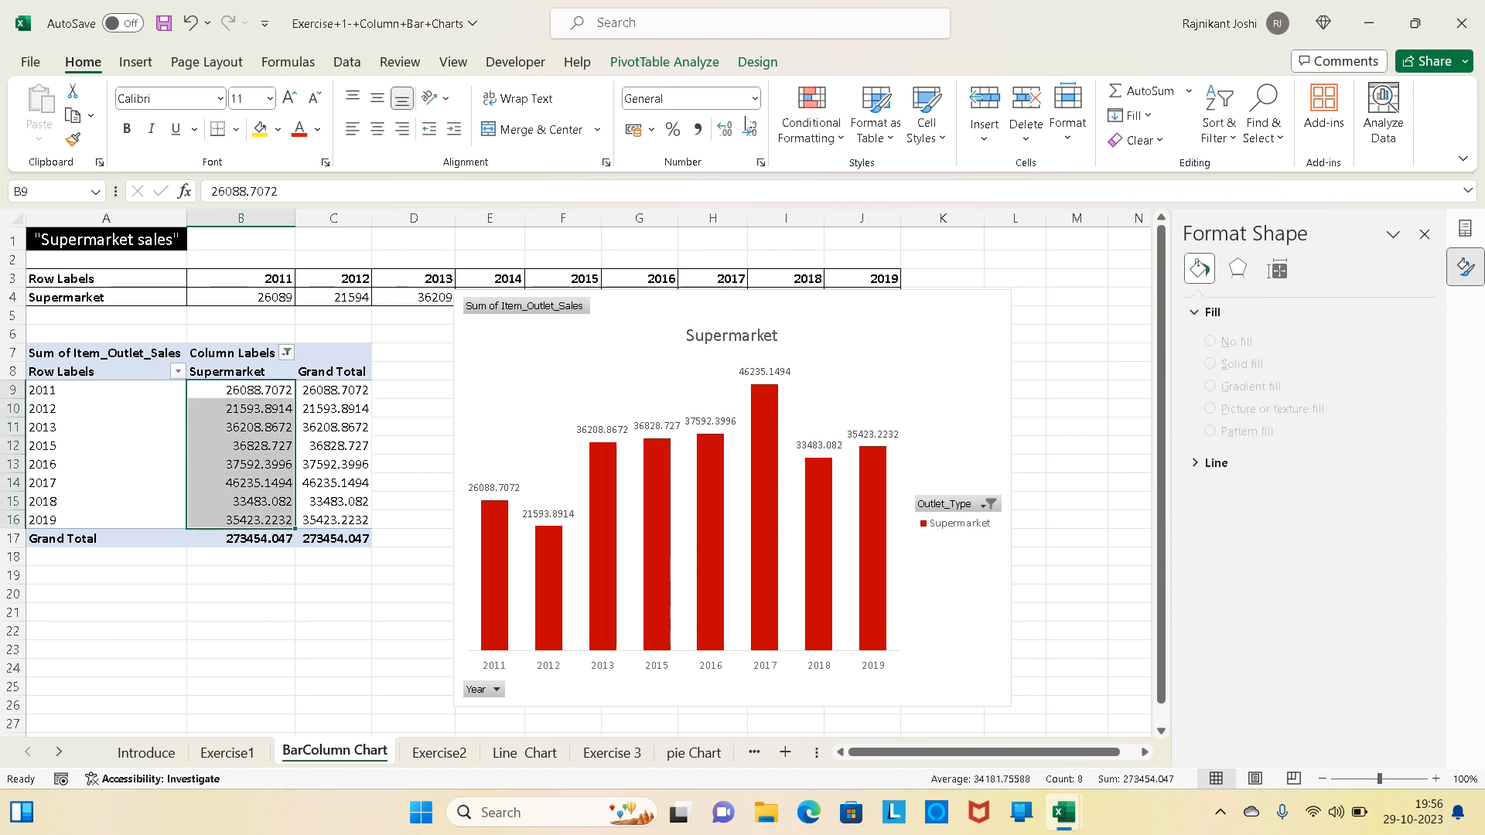
click(754, 131)
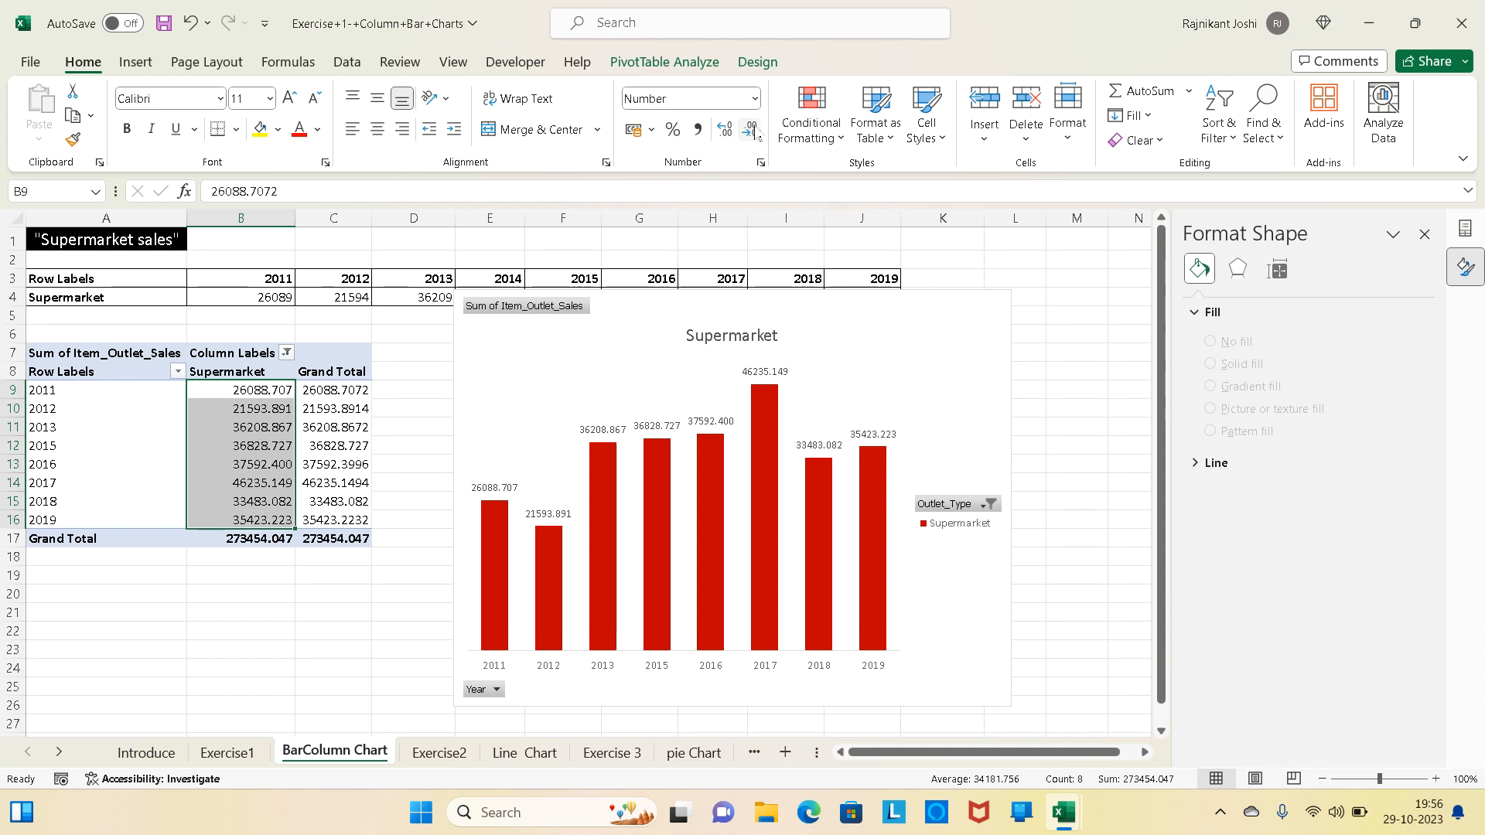
click(754, 132)
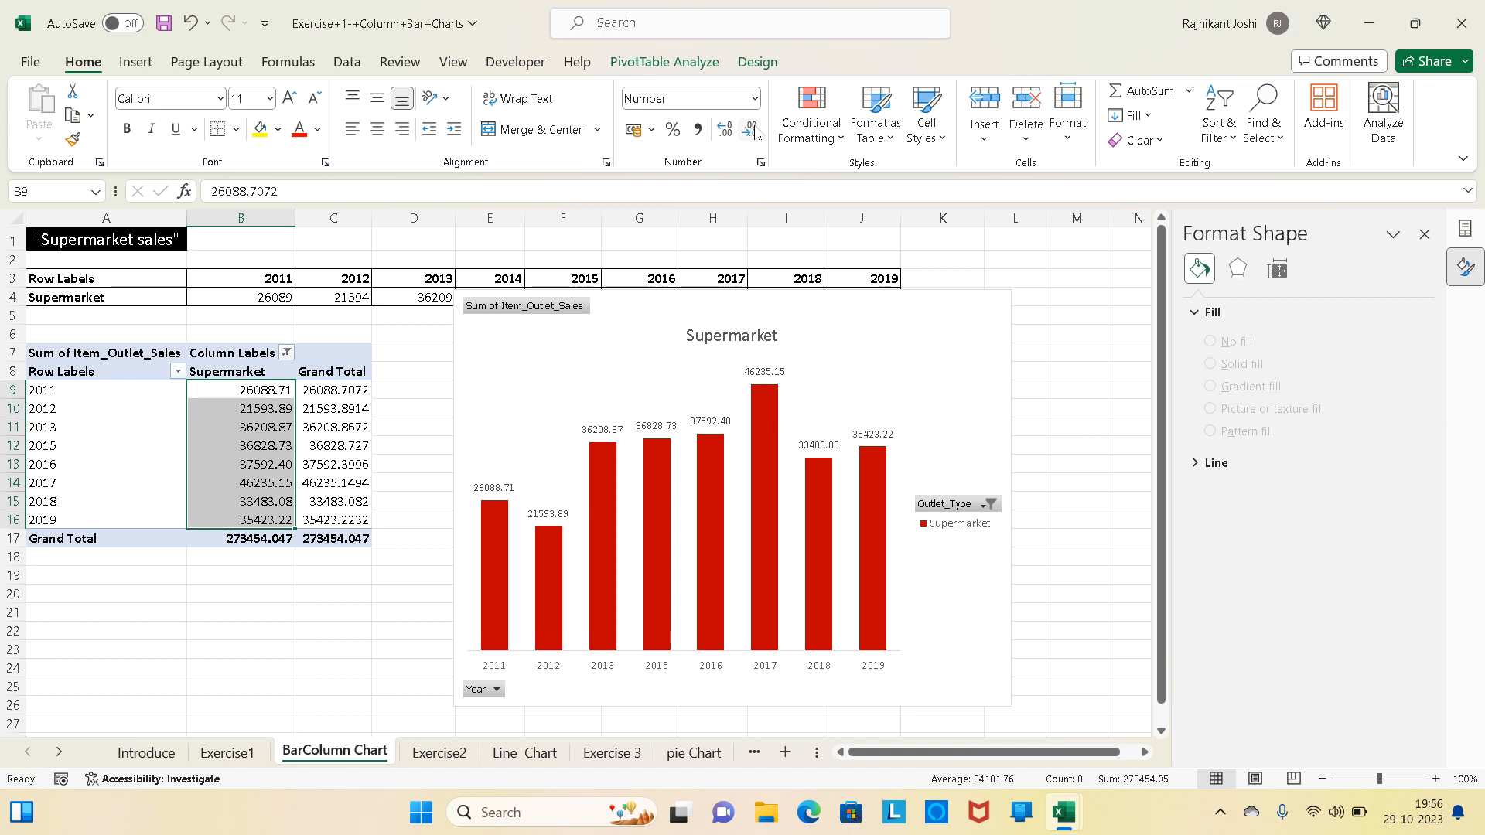
click(754, 133)
click(754, 133)
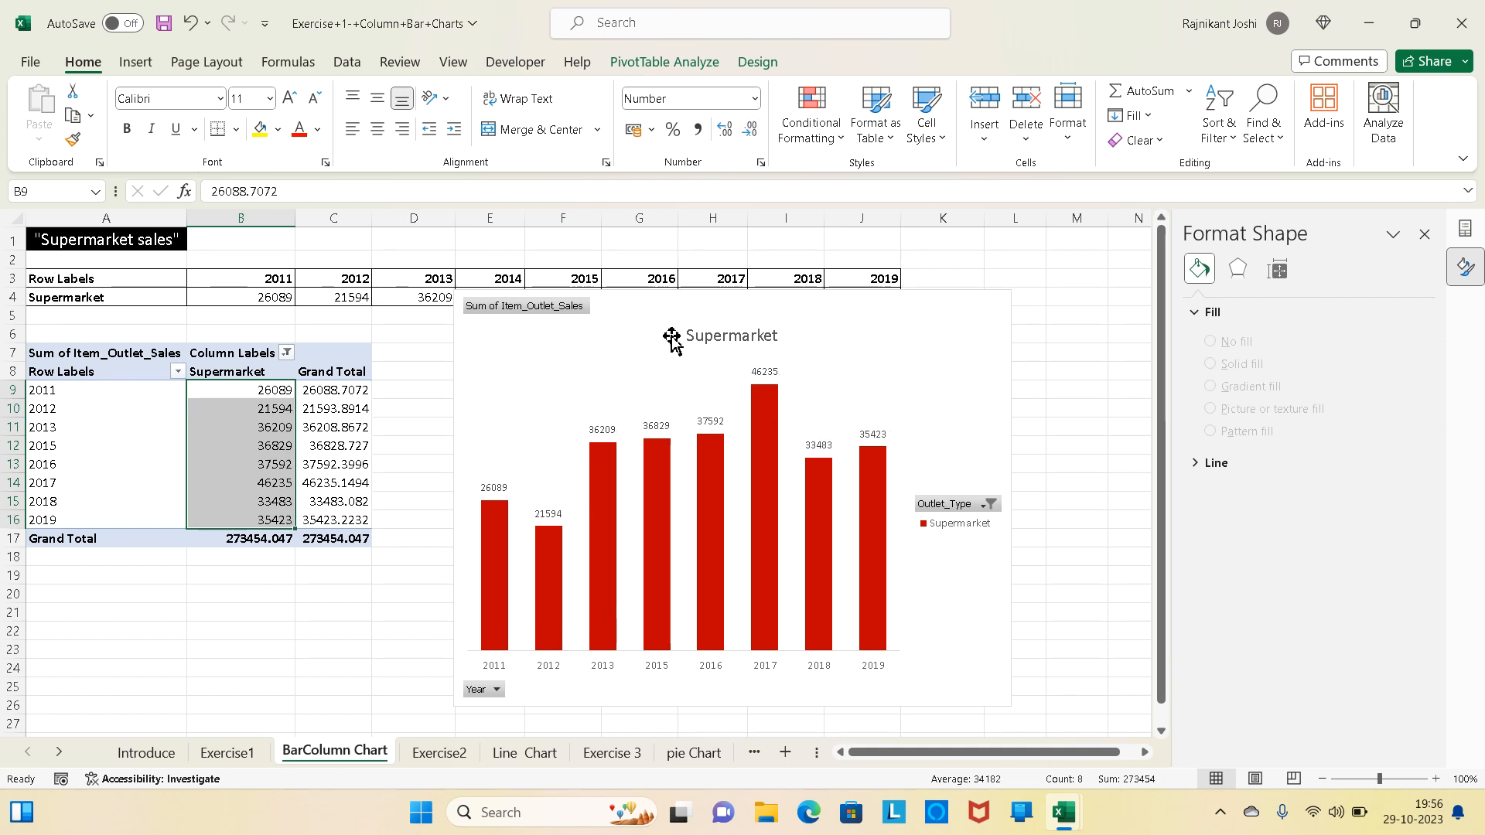
- Set all the chart's data labels to bold with a font size of 10.5
click(604, 430)
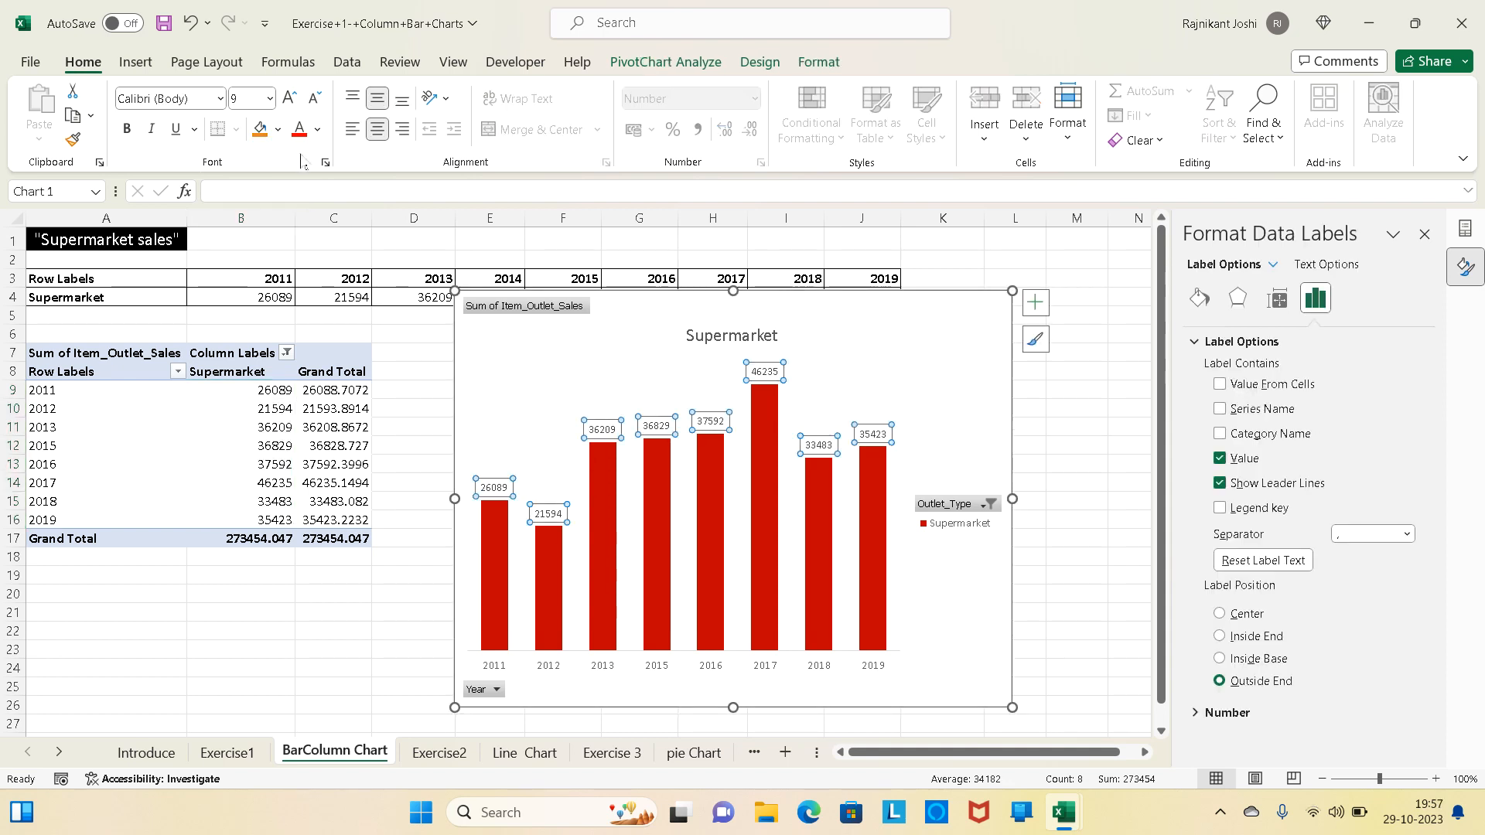
click(290, 99)
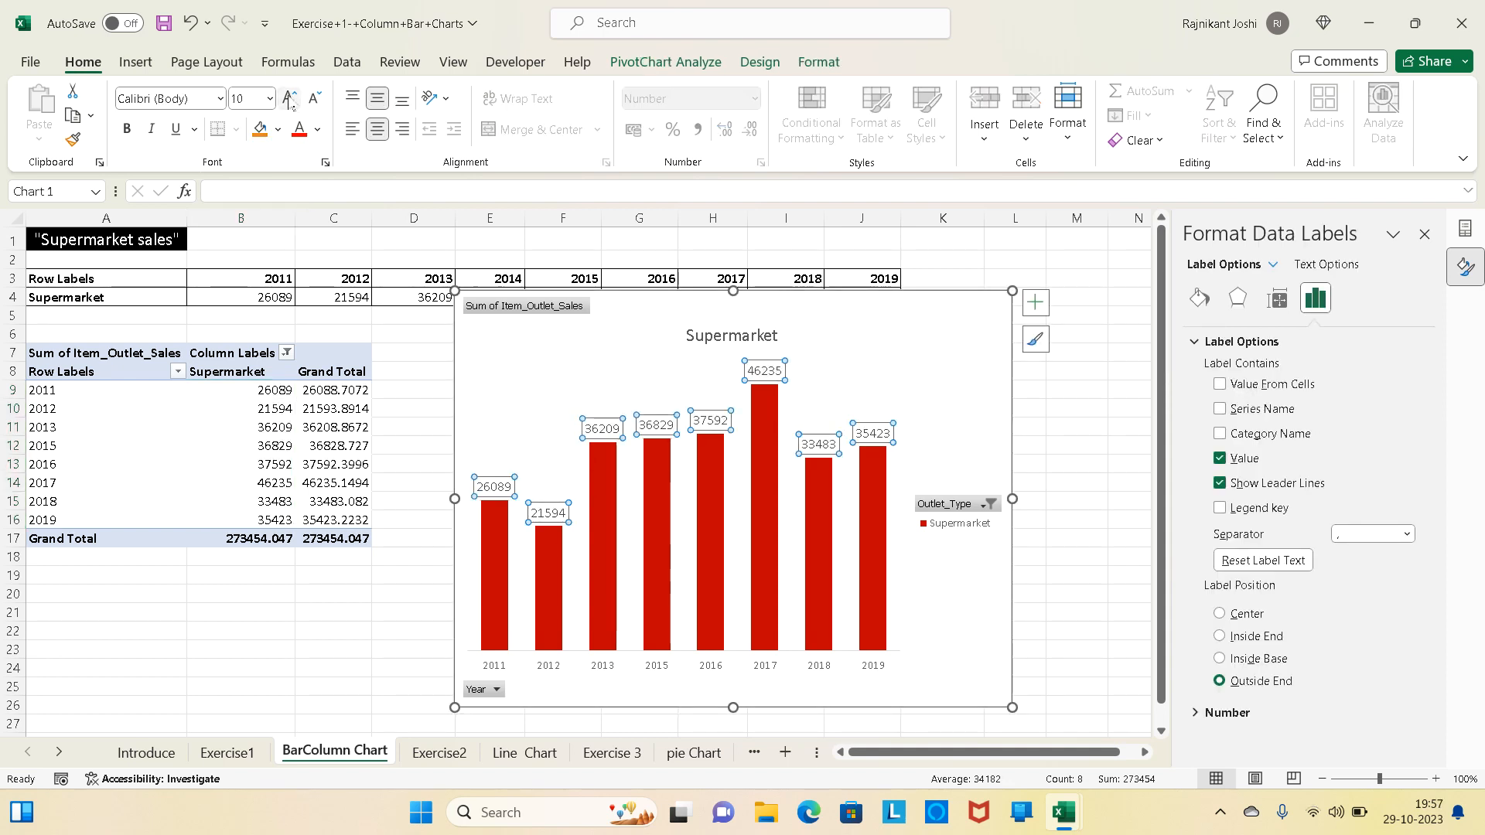
click(129, 132)
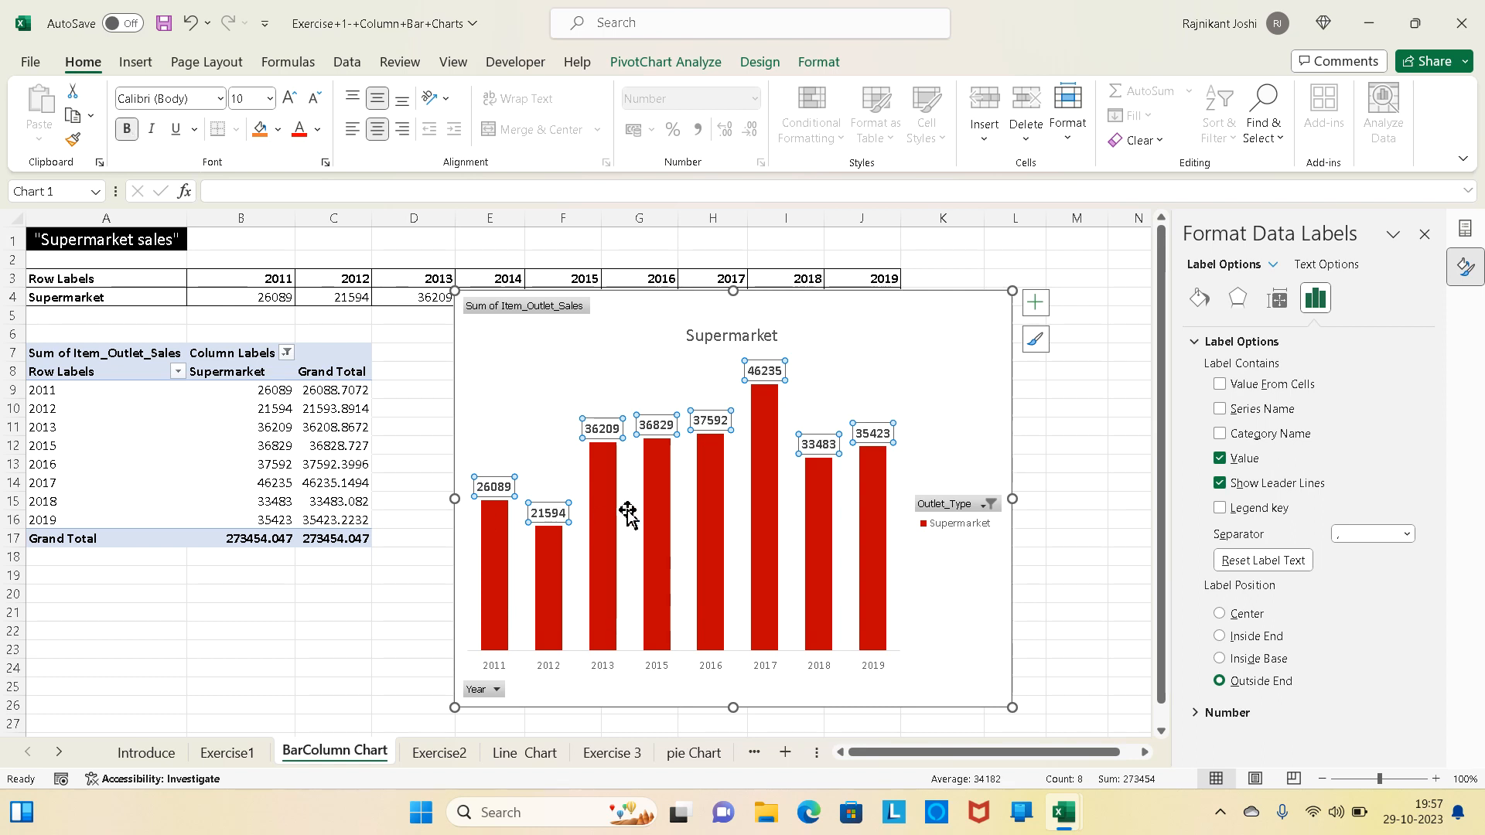
click(290, 101)
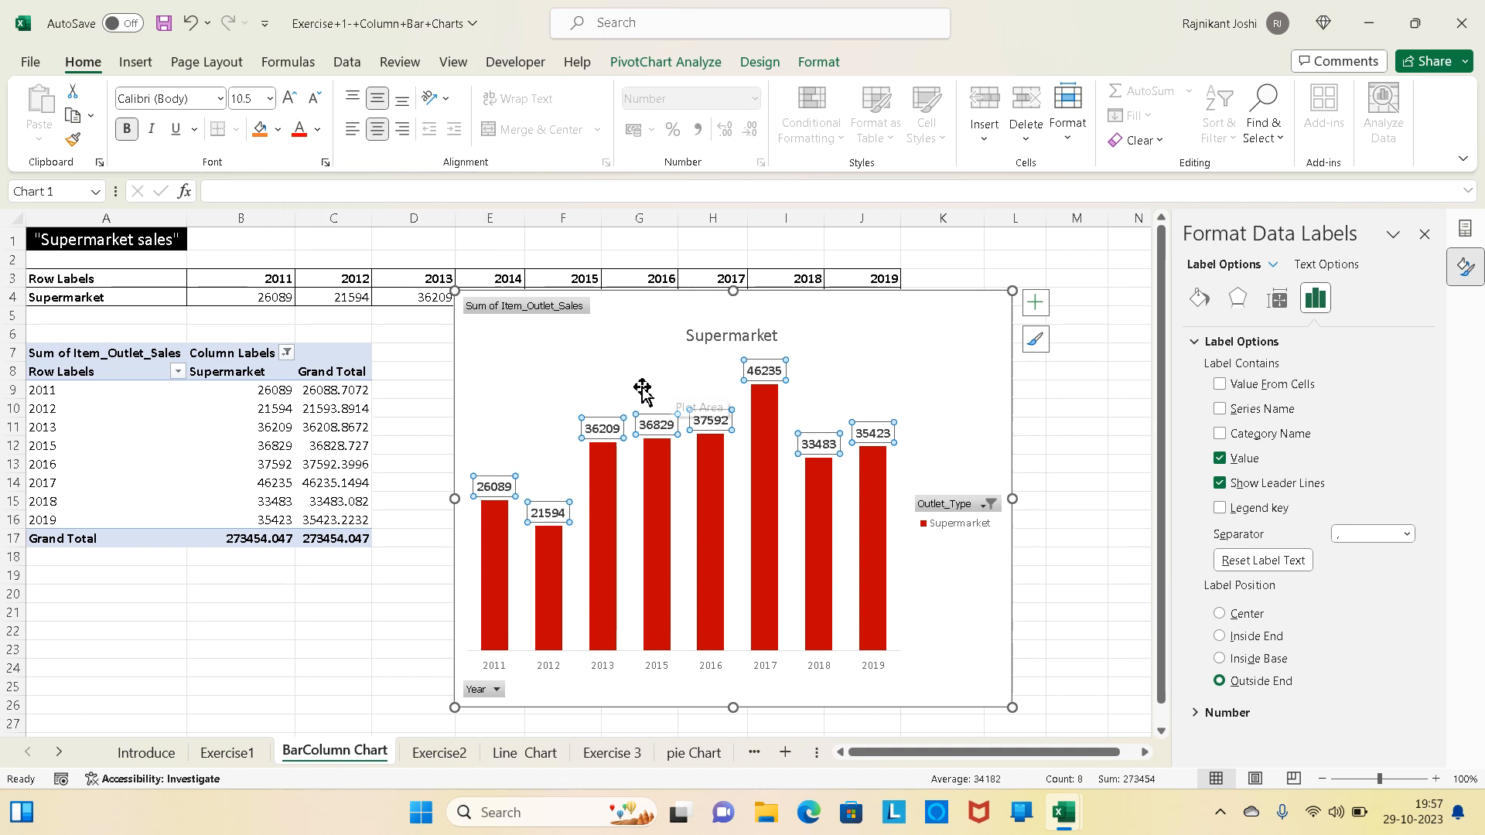
click(533, 410)
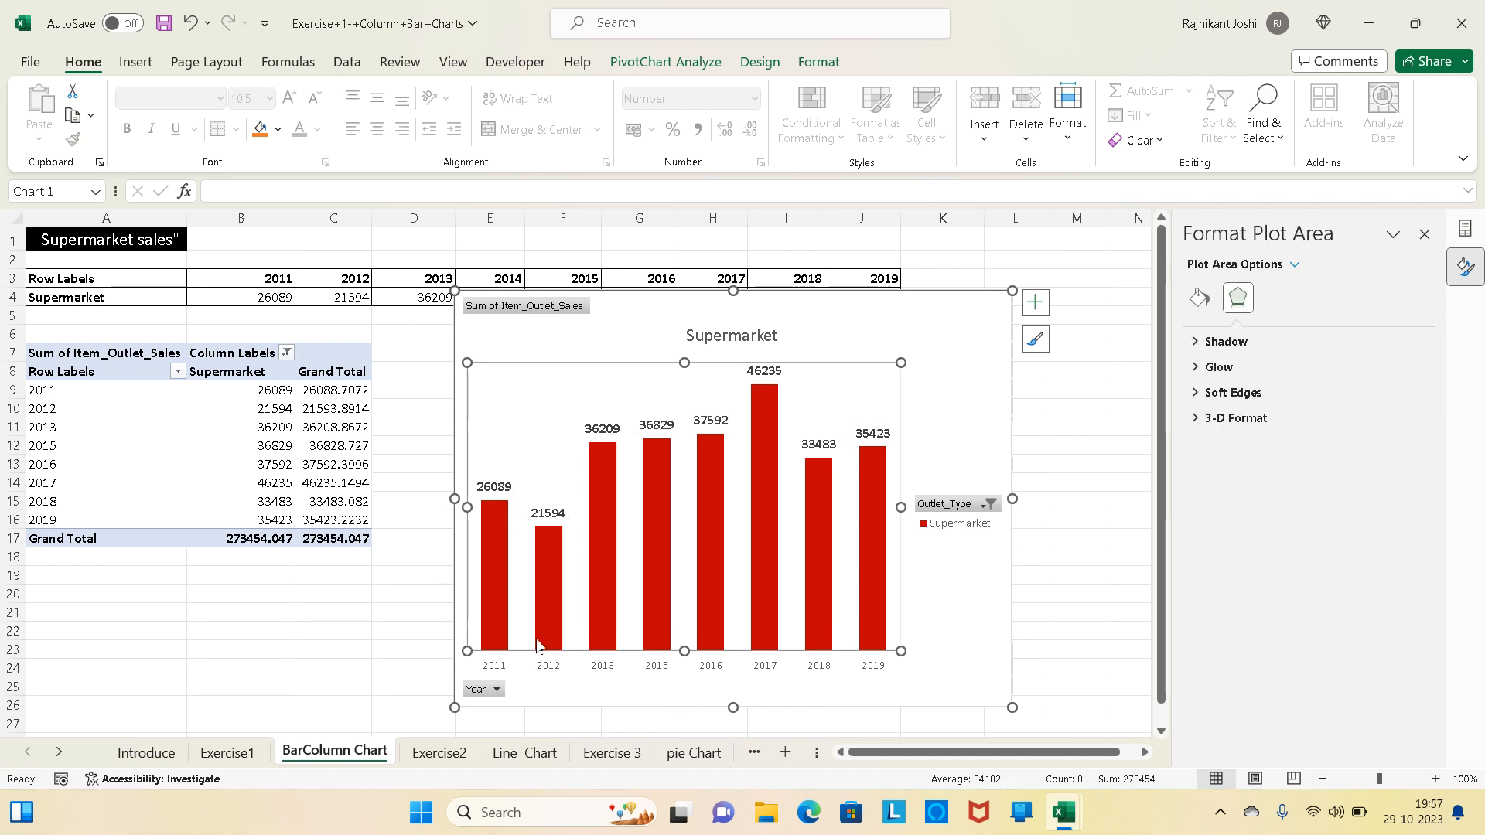
- Copy the title text "Supermarket sales", without its quotation marks, from task 6 on the Exercise1 sheet
click(228, 757)
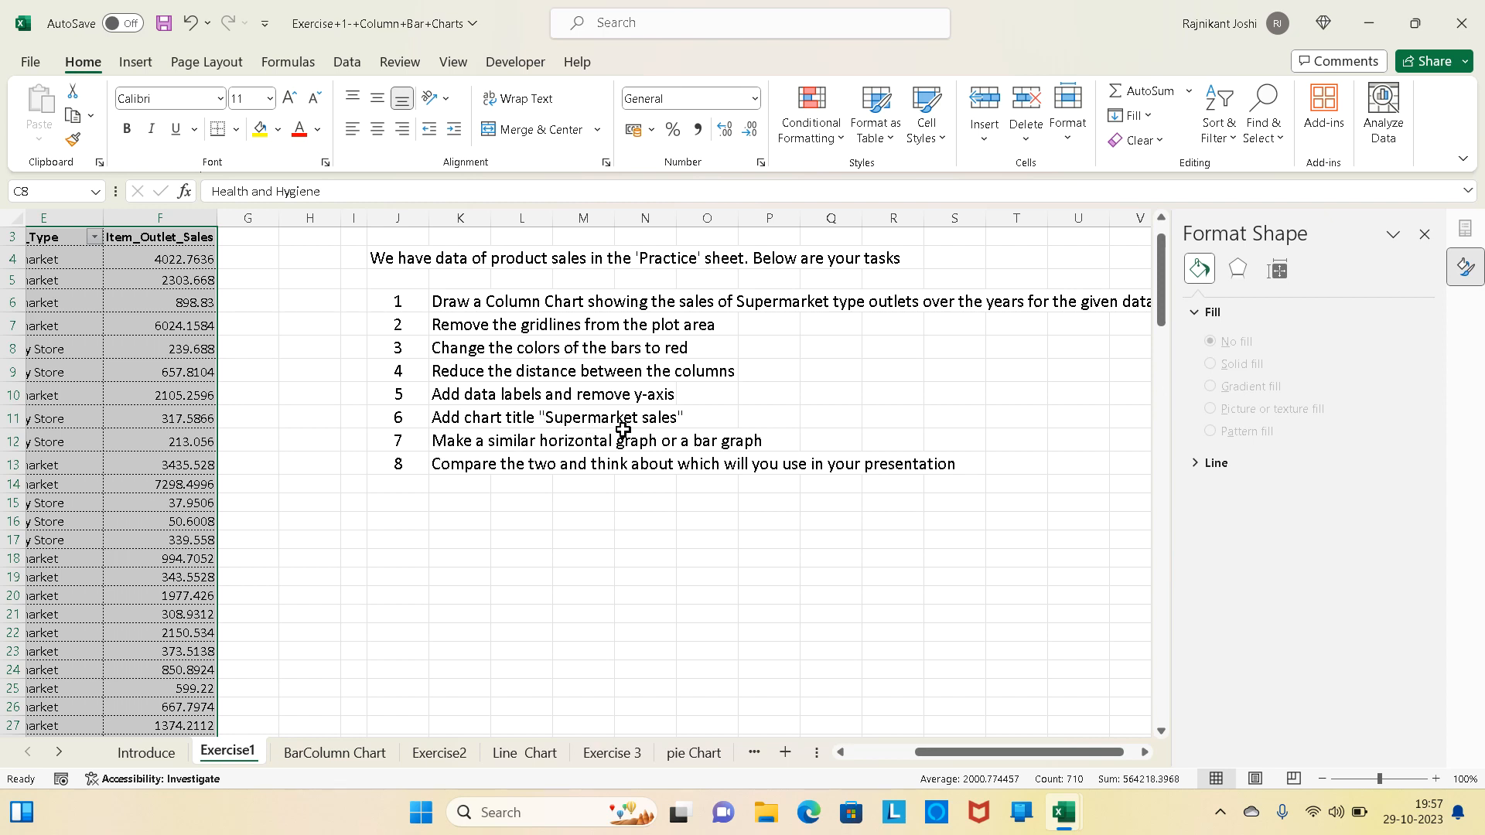
click(567, 423)
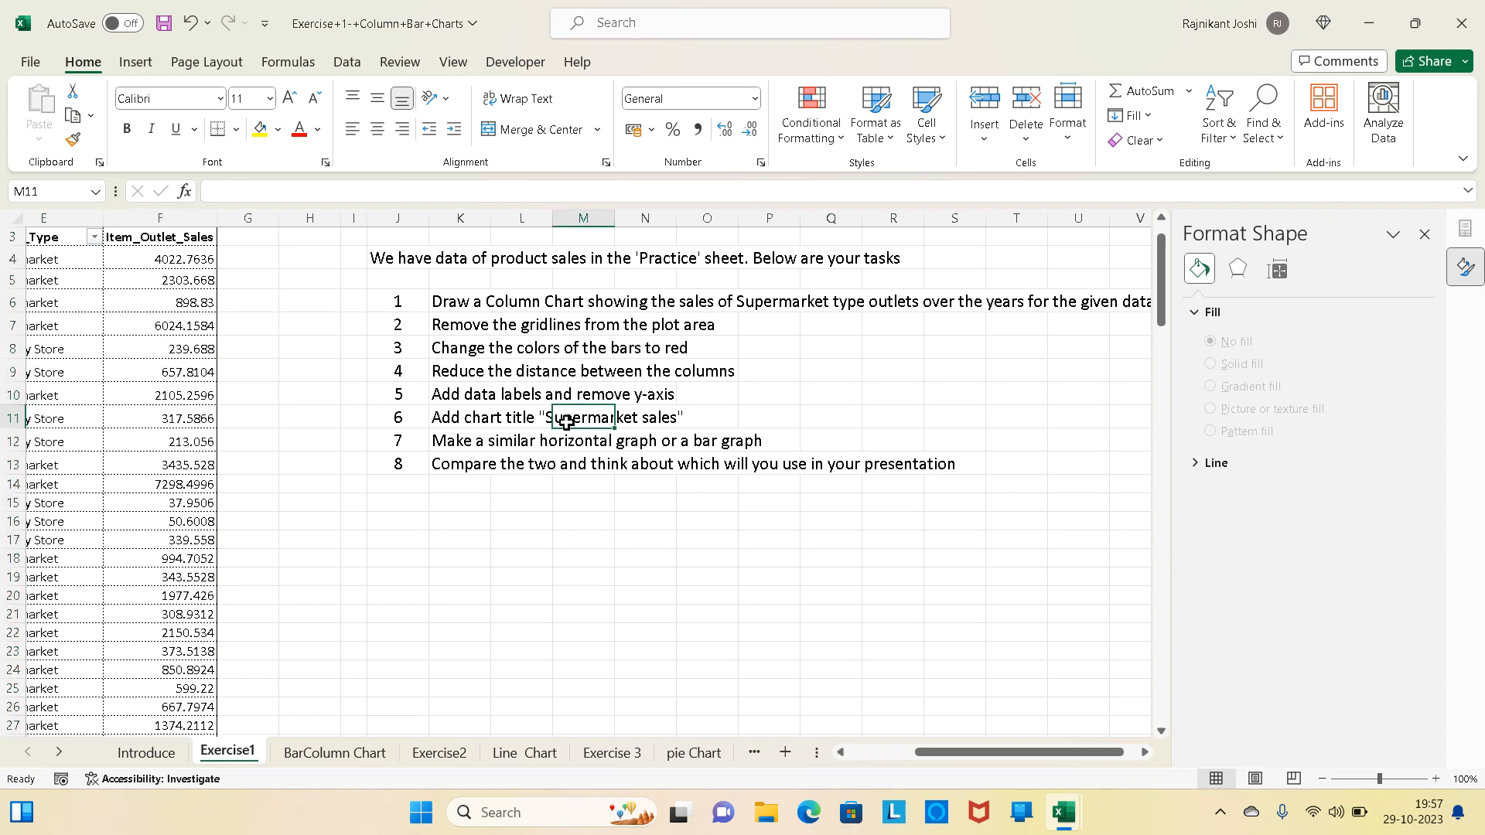
click(459, 417)
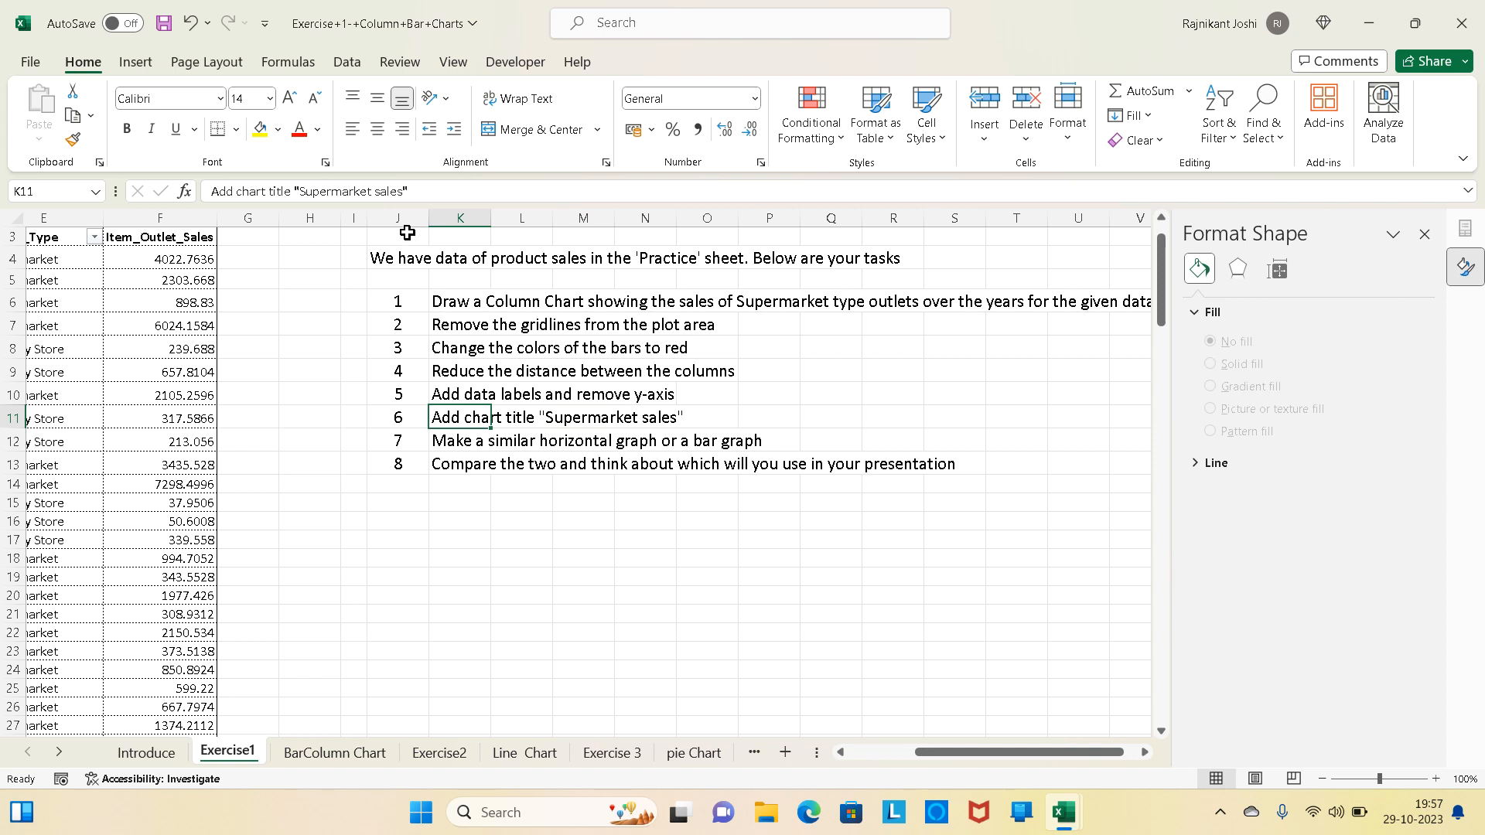
drag(403, 192, 305, 192)
key(ctrl+c)
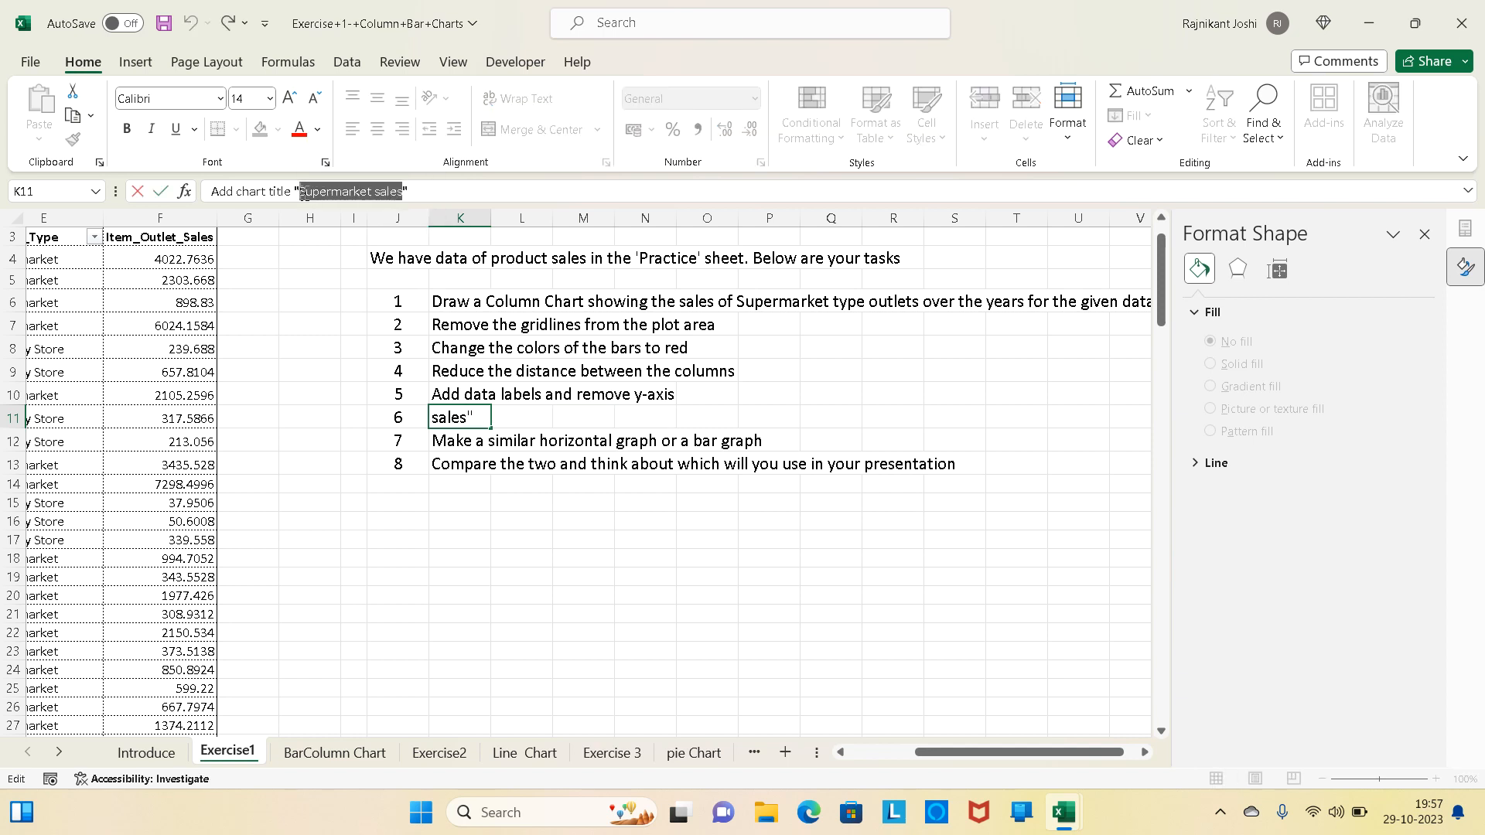
- Replace the column chart's title on the BarColumn Chart sheet with the copied text "Supermarket sales"
click(334, 752)
click(770, 335)
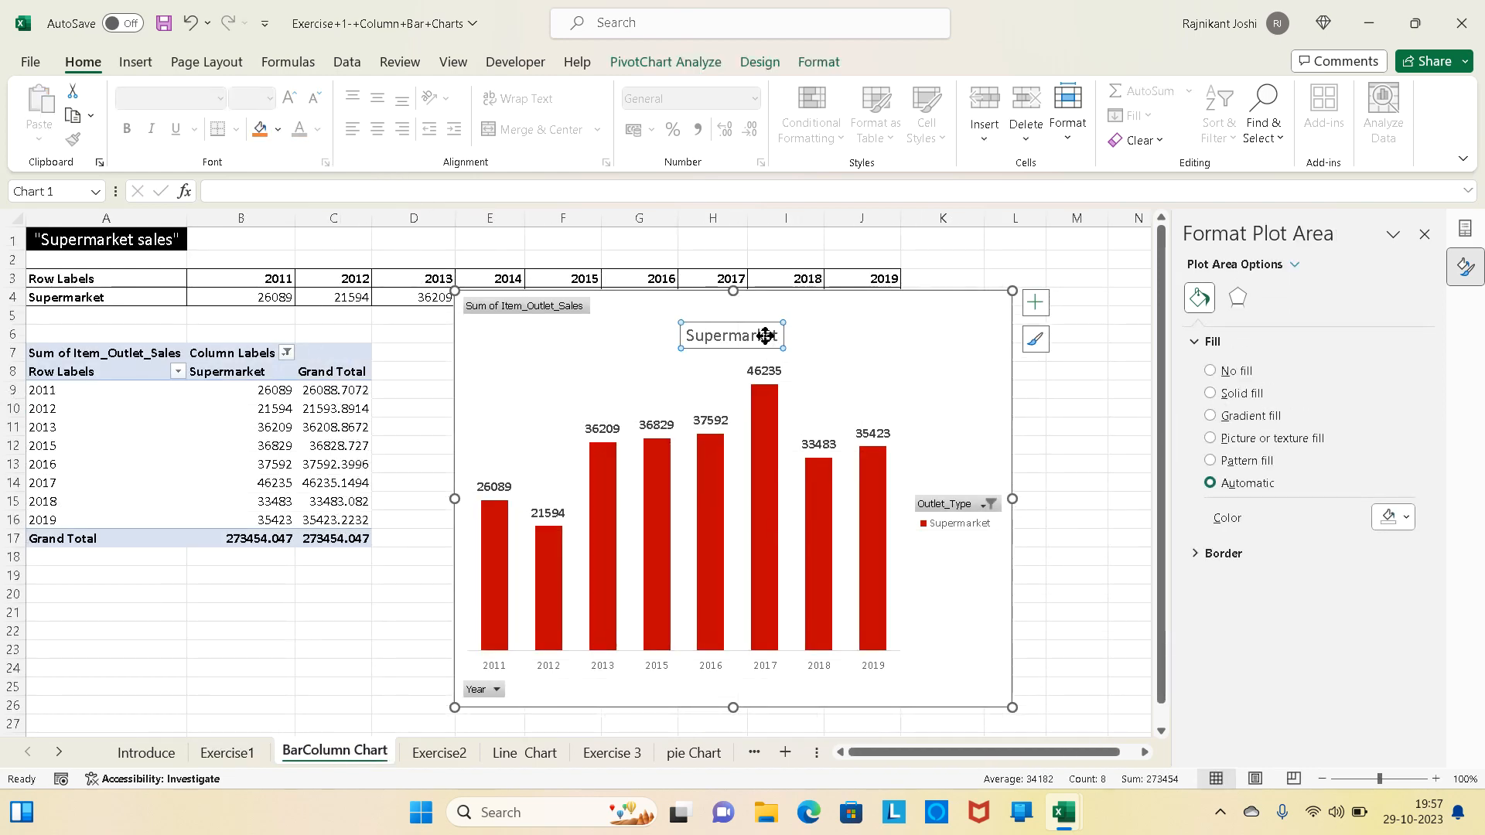
double_click(766, 339)
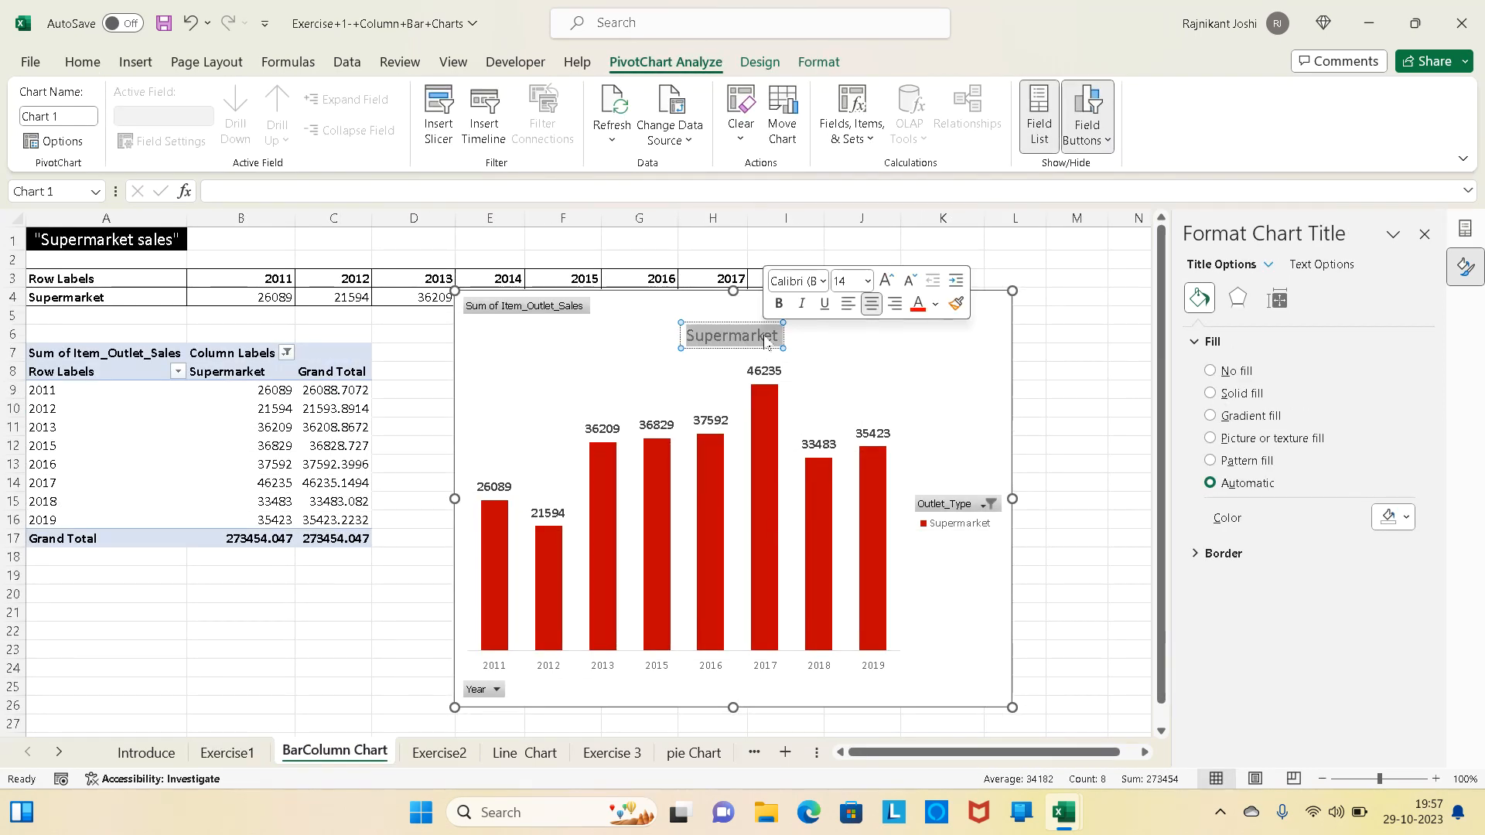
key(ctrl+v)
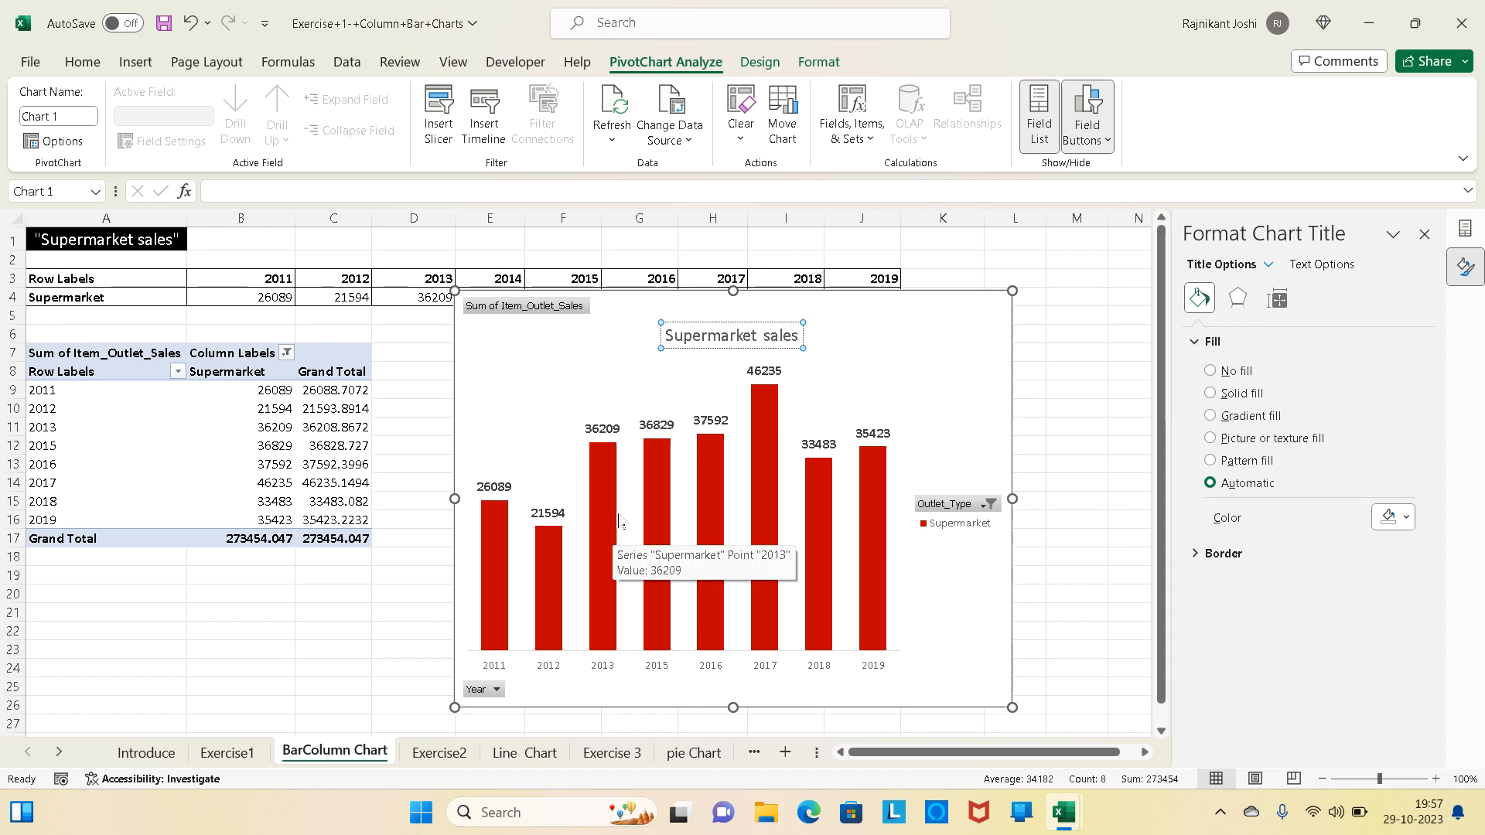
- Check the Exercise1 task list, and hide all field buttons on the Supermarket sales column chart
click(228, 753)
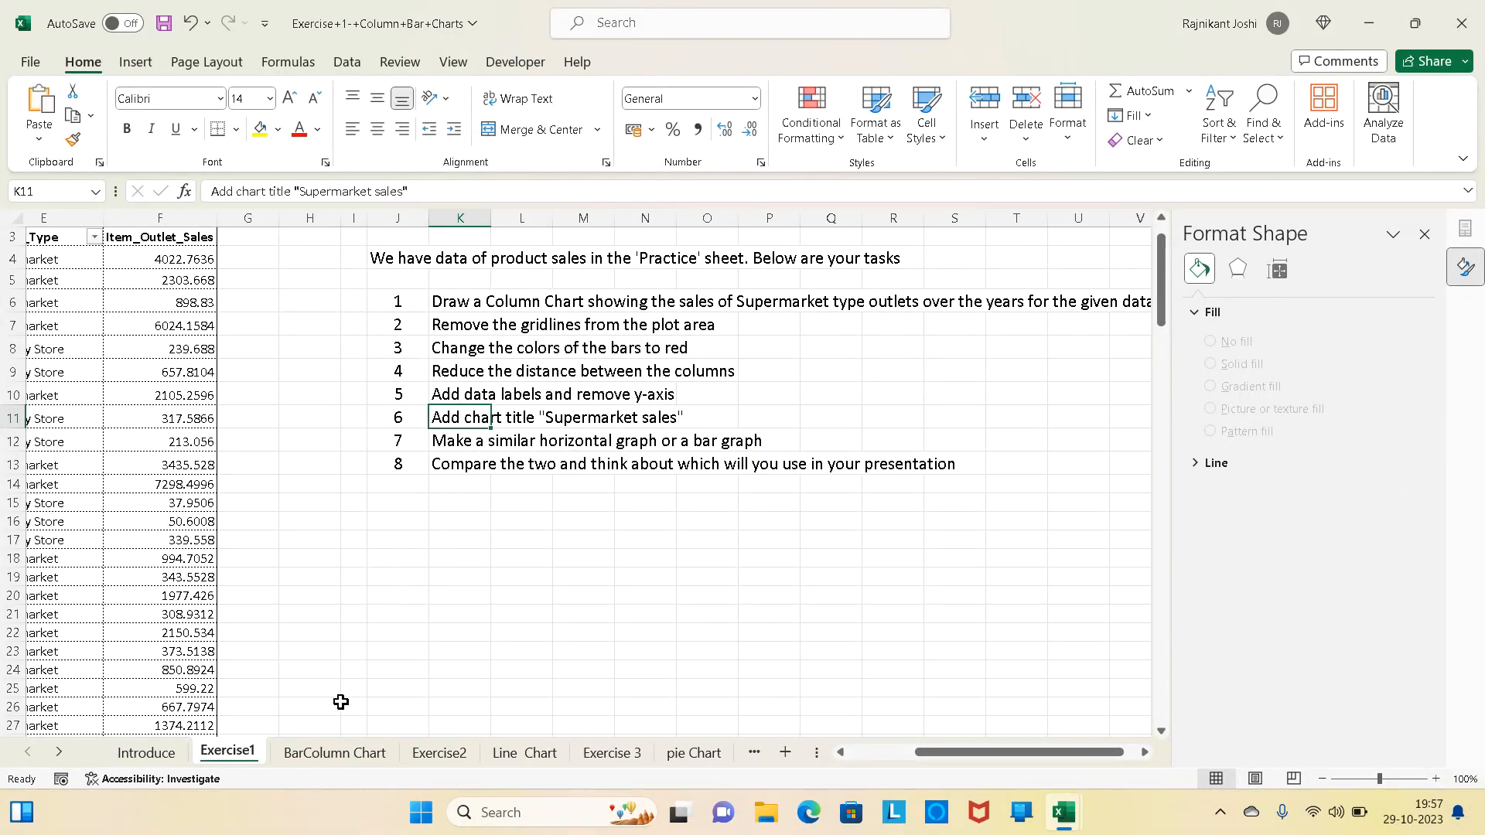
click(328, 752)
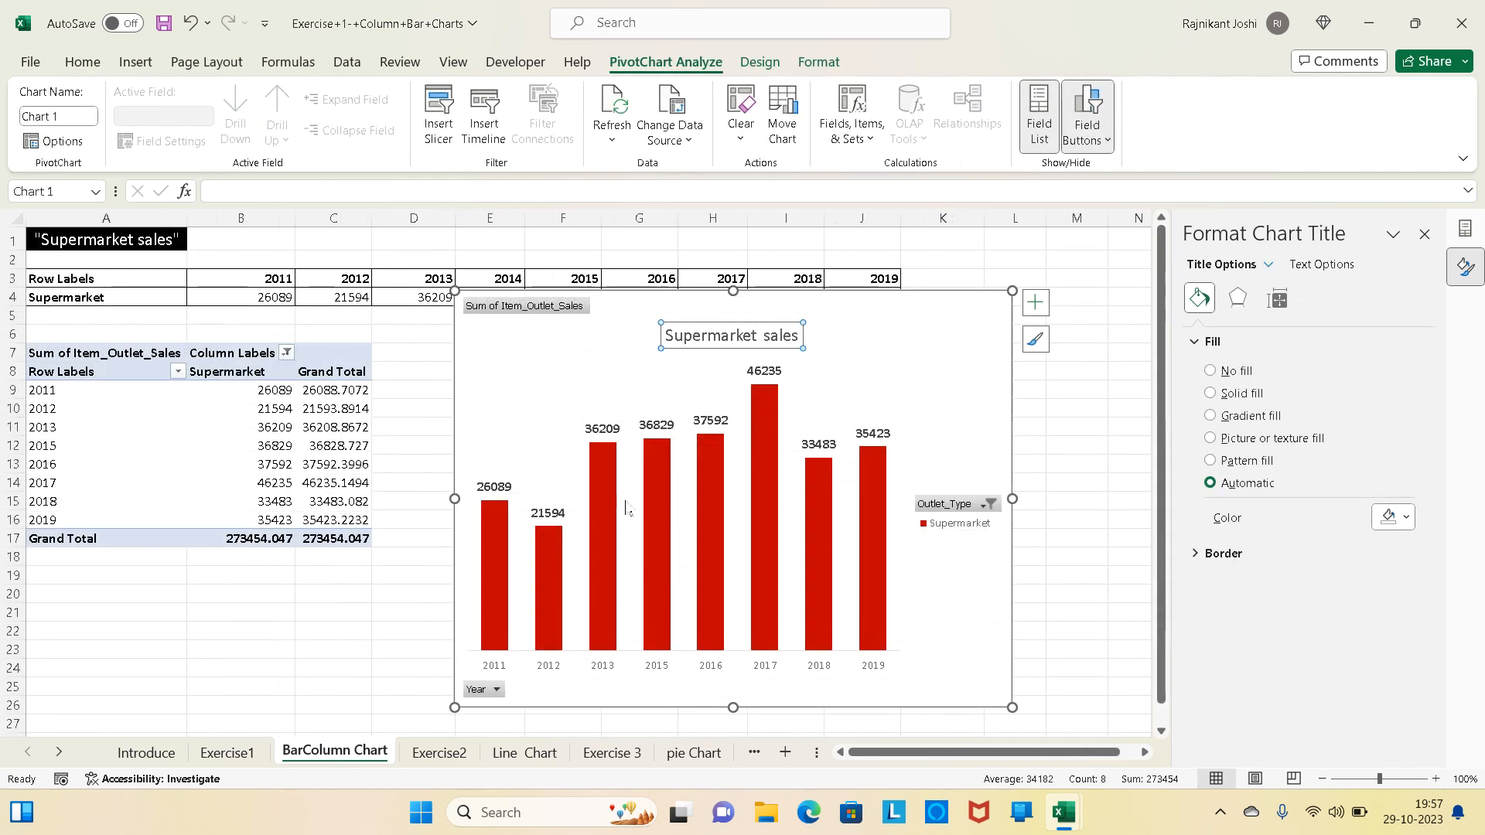
click(915, 319)
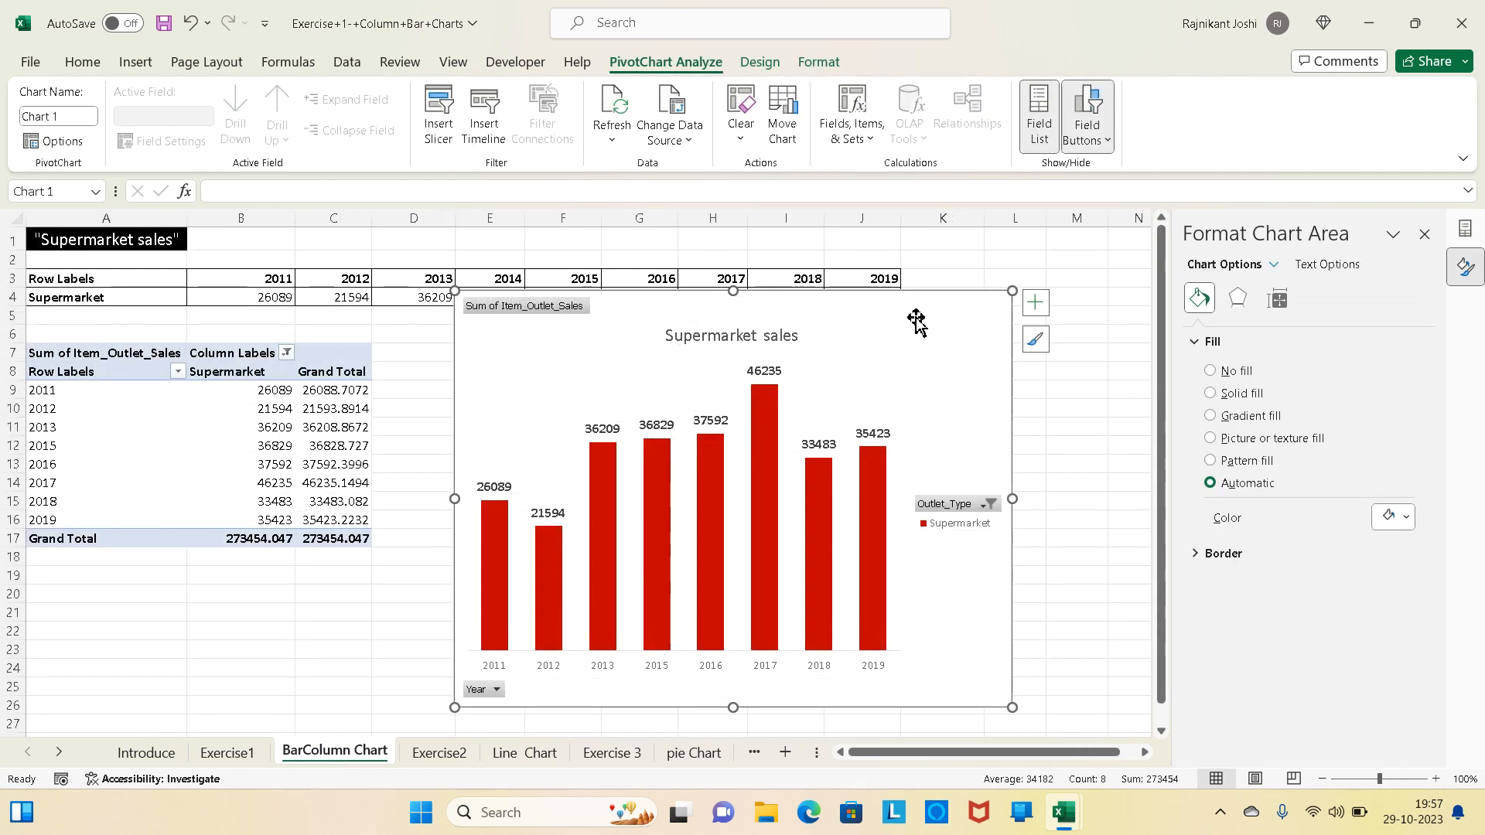
right_click(541, 313)
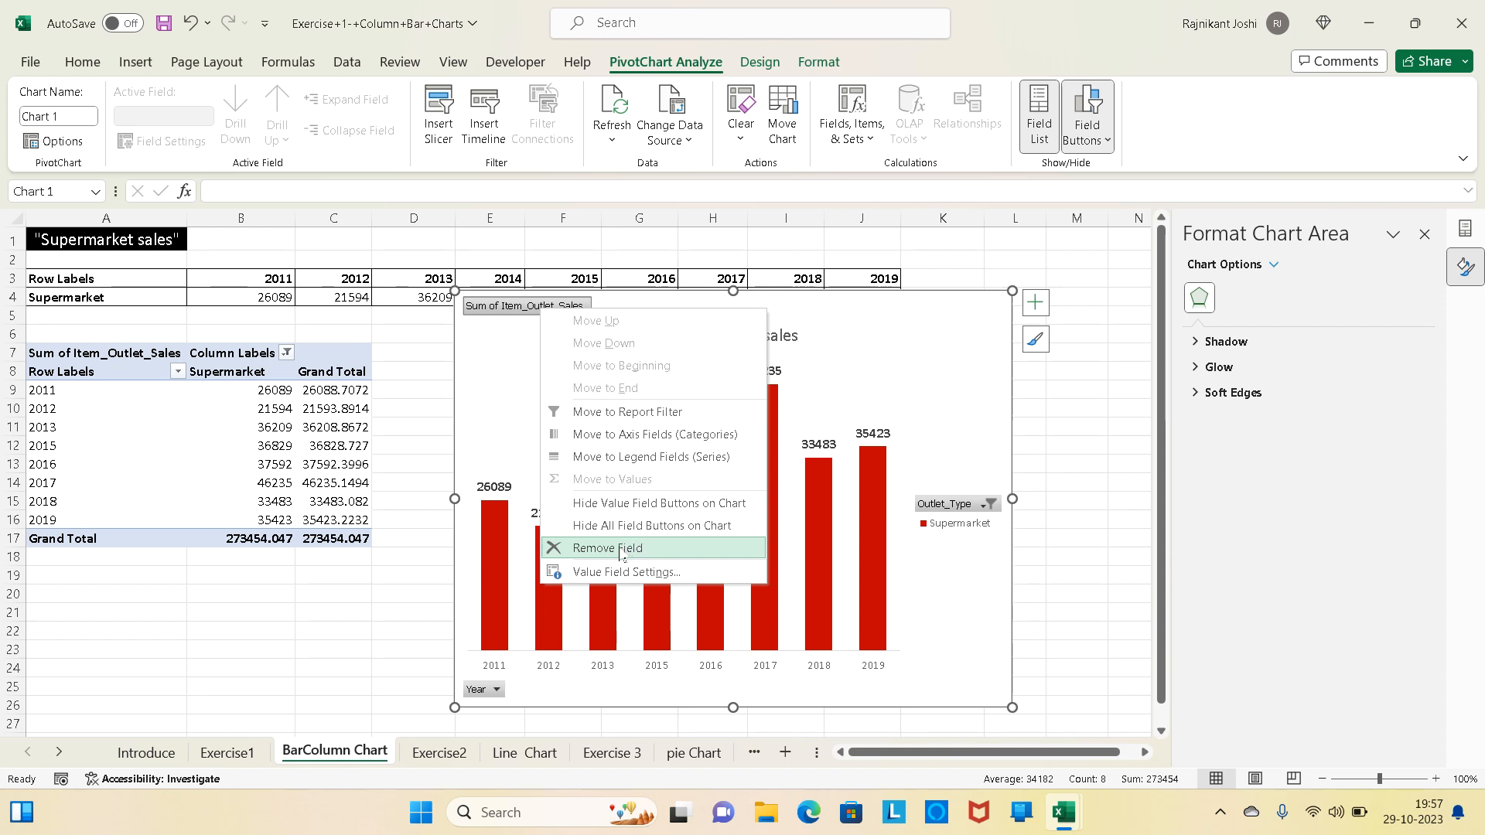
click(505, 400)
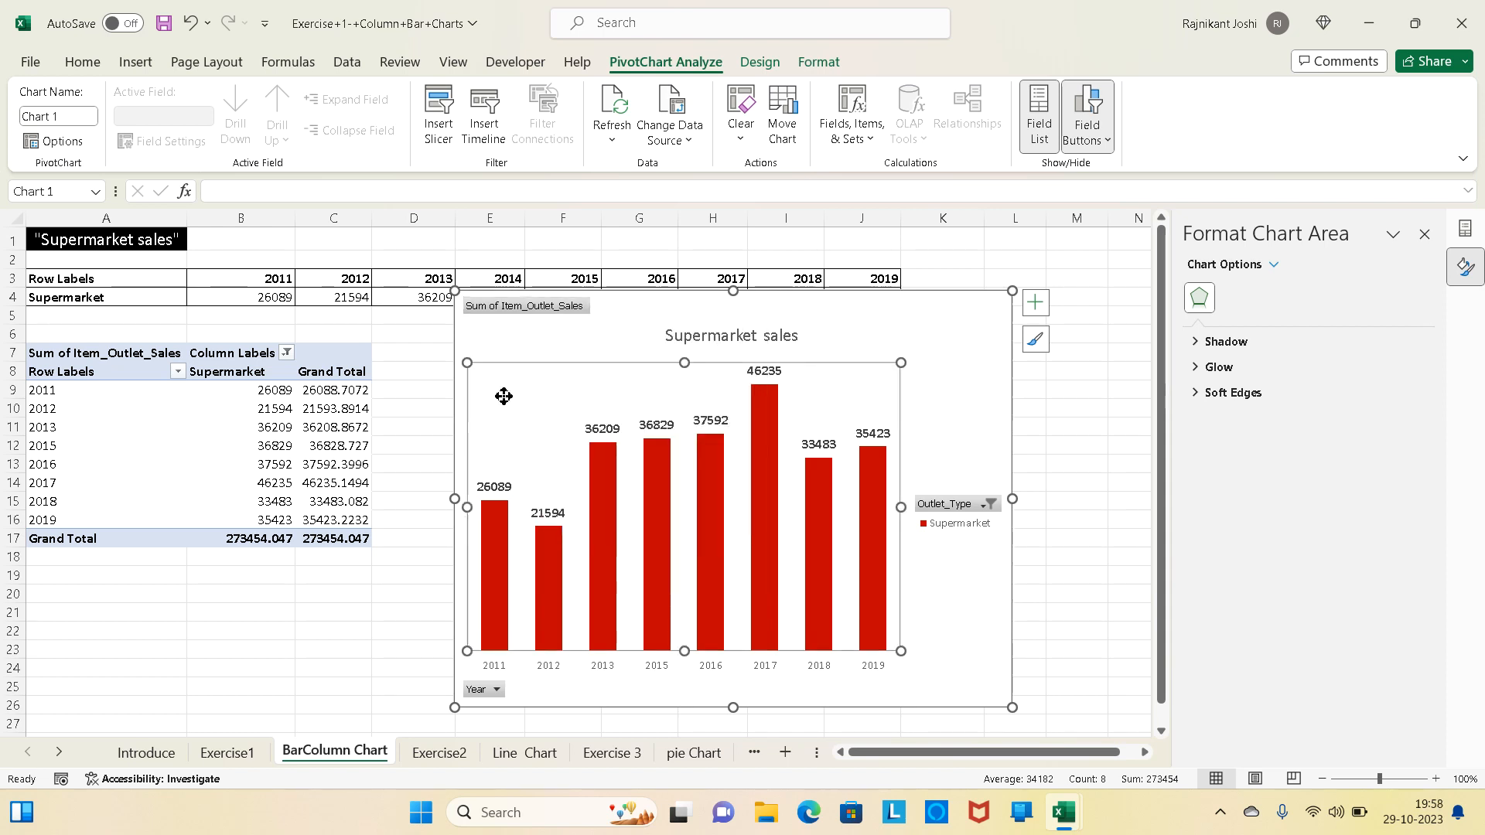
click(531, 313)
right_click(532, 312)
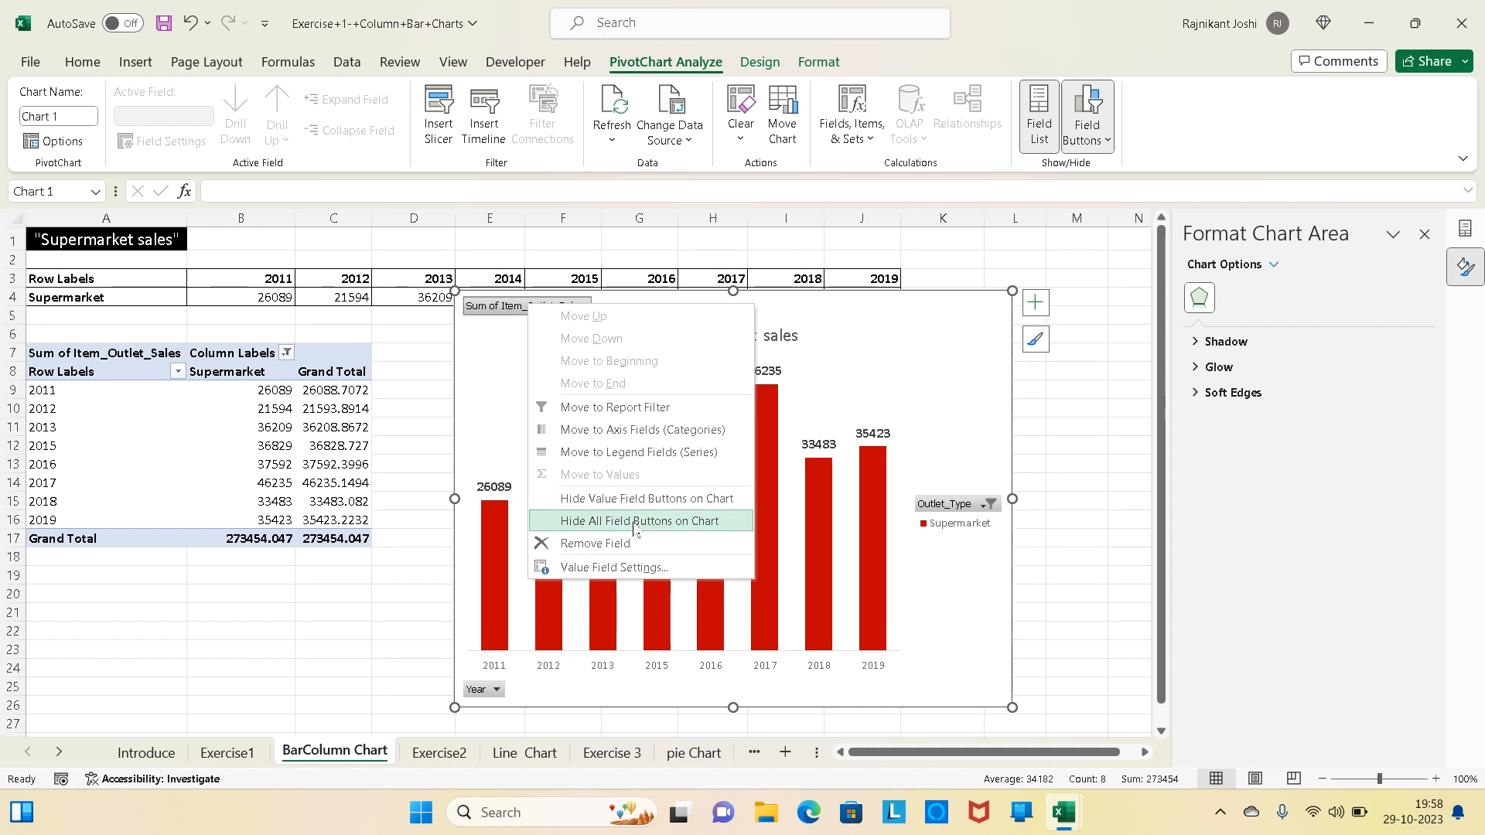
click(633, 521)
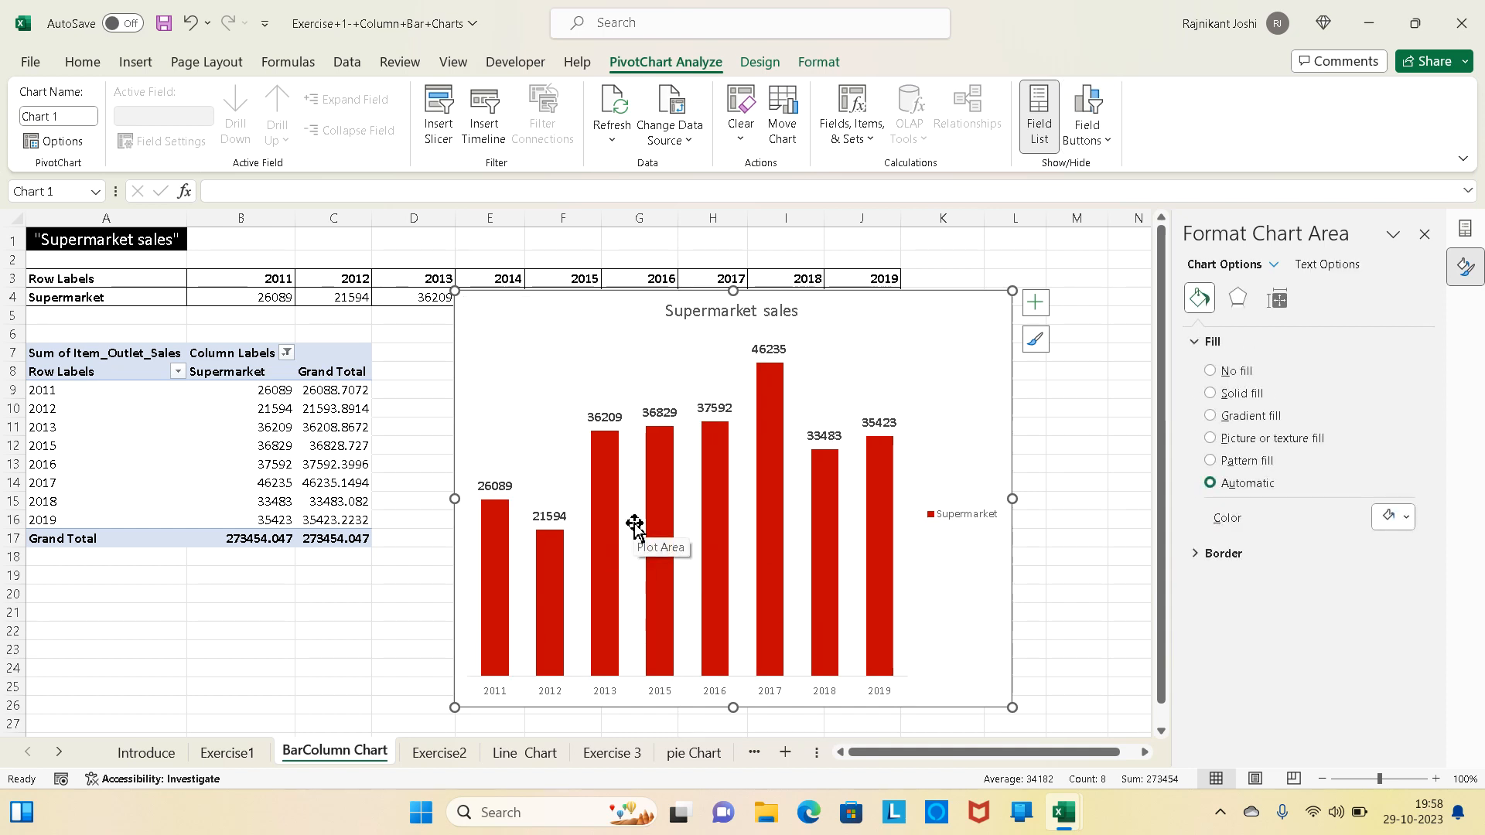
- Delete the column chart's legend and move the chart just below the yearly sales table in rows 3 and 4
click(962, 523)
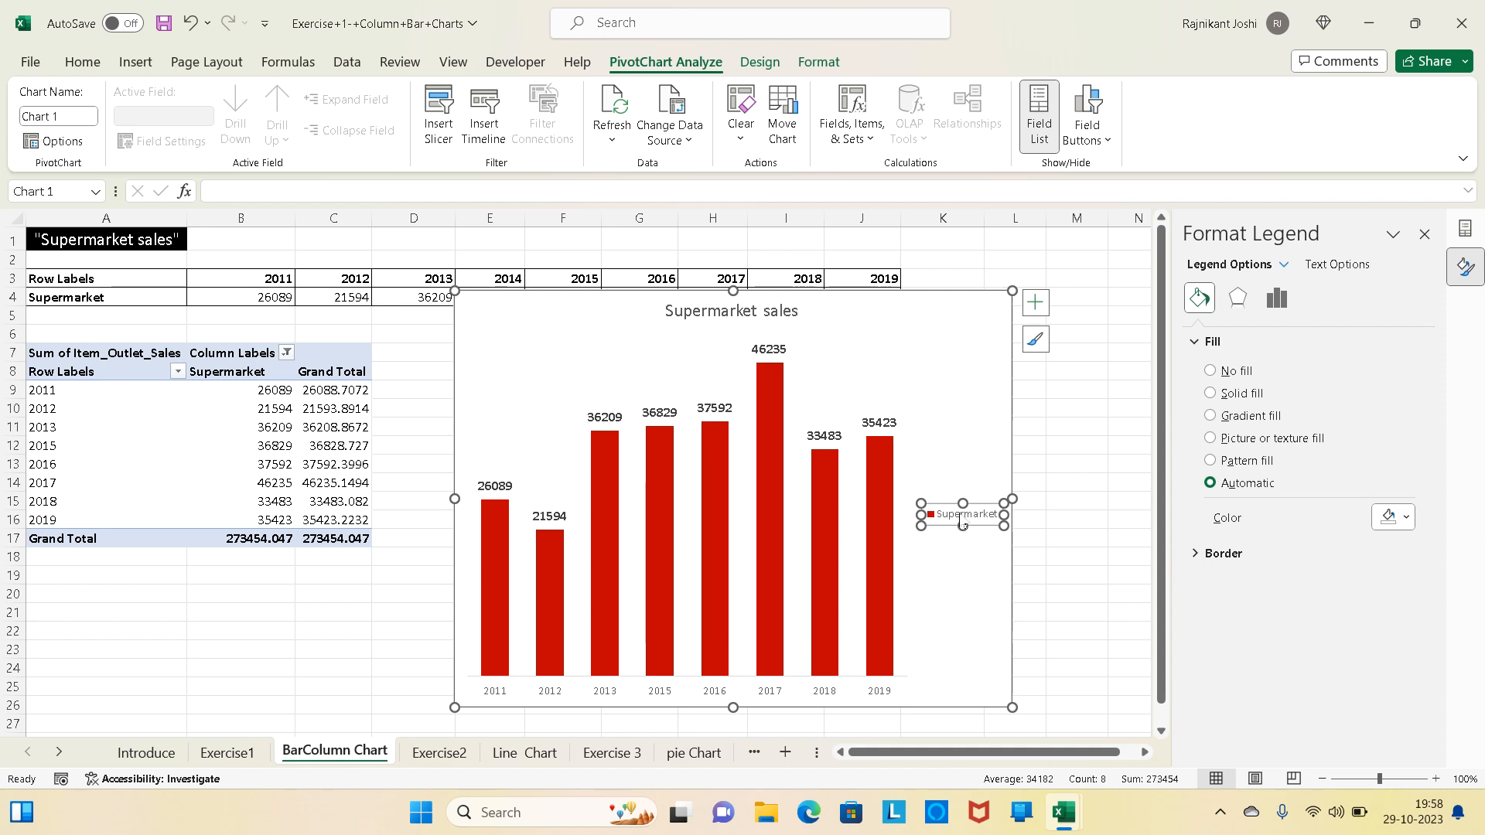
key(Delete)
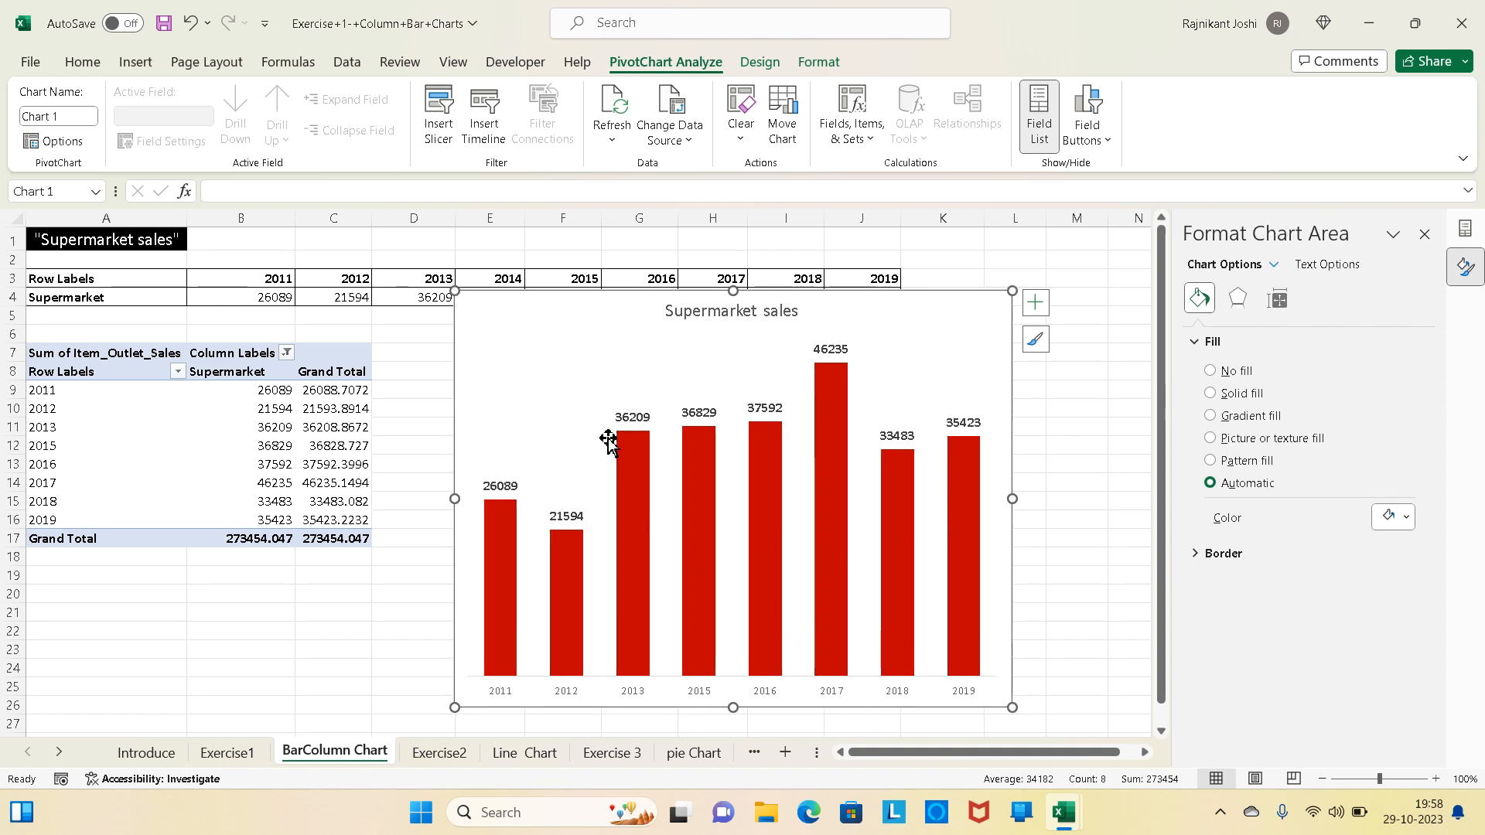
drag(613, 332, 573, 363)
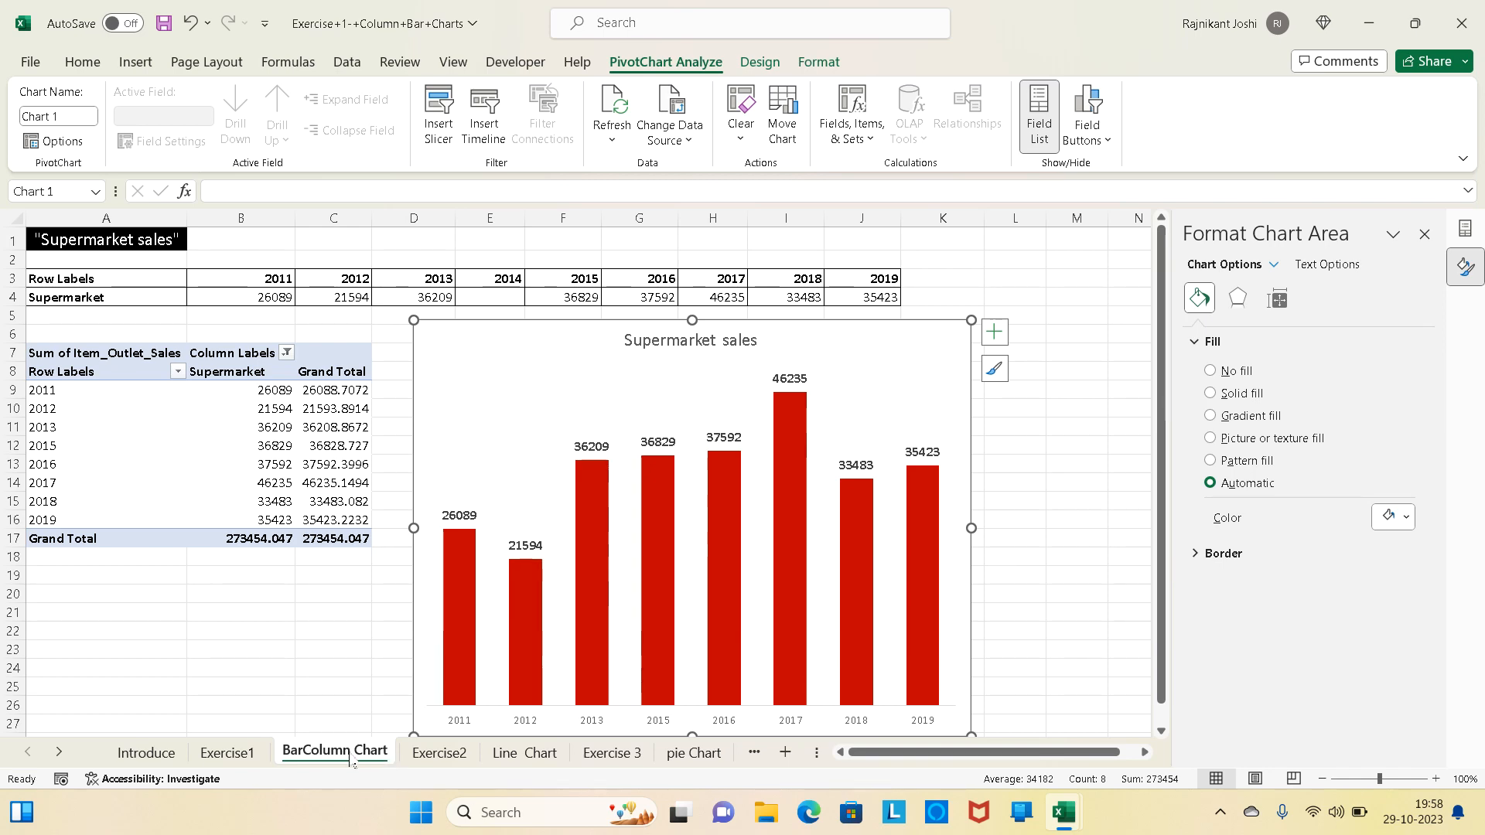
- Review the remaining tasks on Exercise1, and place a duplicate of the column chart below the original, starting around row 30
click(227, 753)
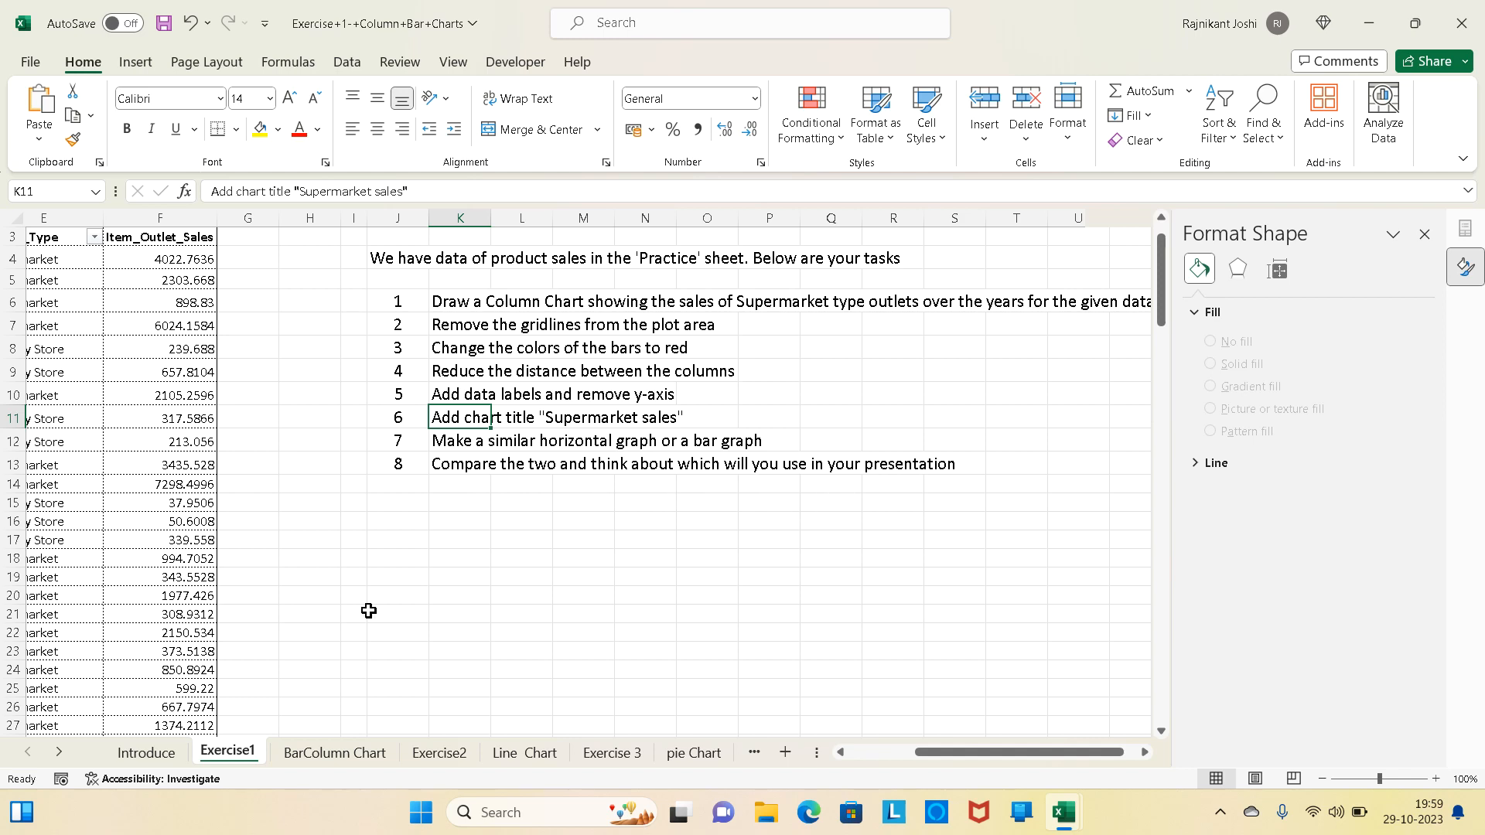
click(328, 757)
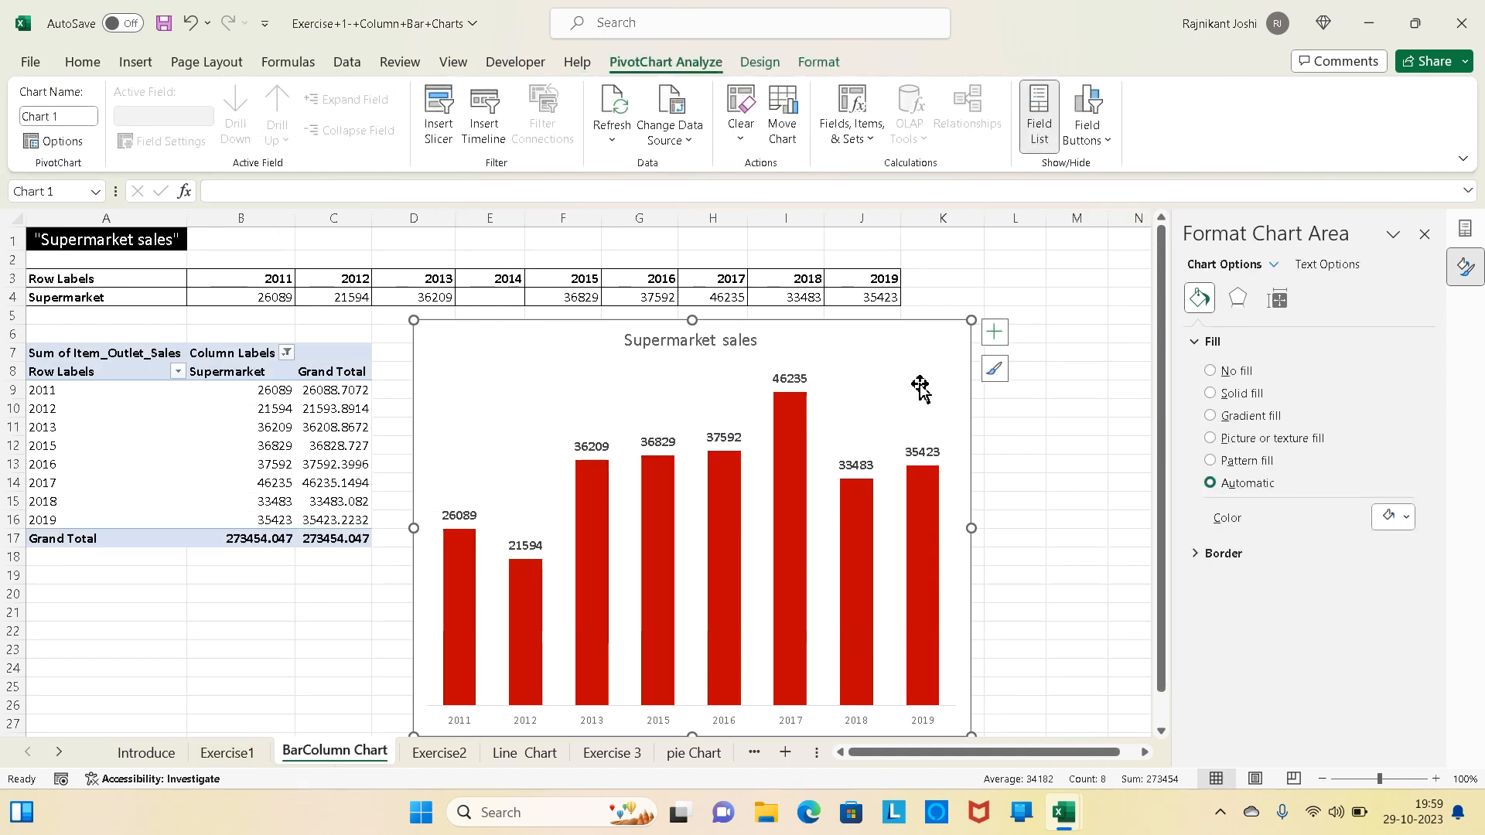
scroll(918, 387, down, 2)
scroll(884, 321, up, 1)
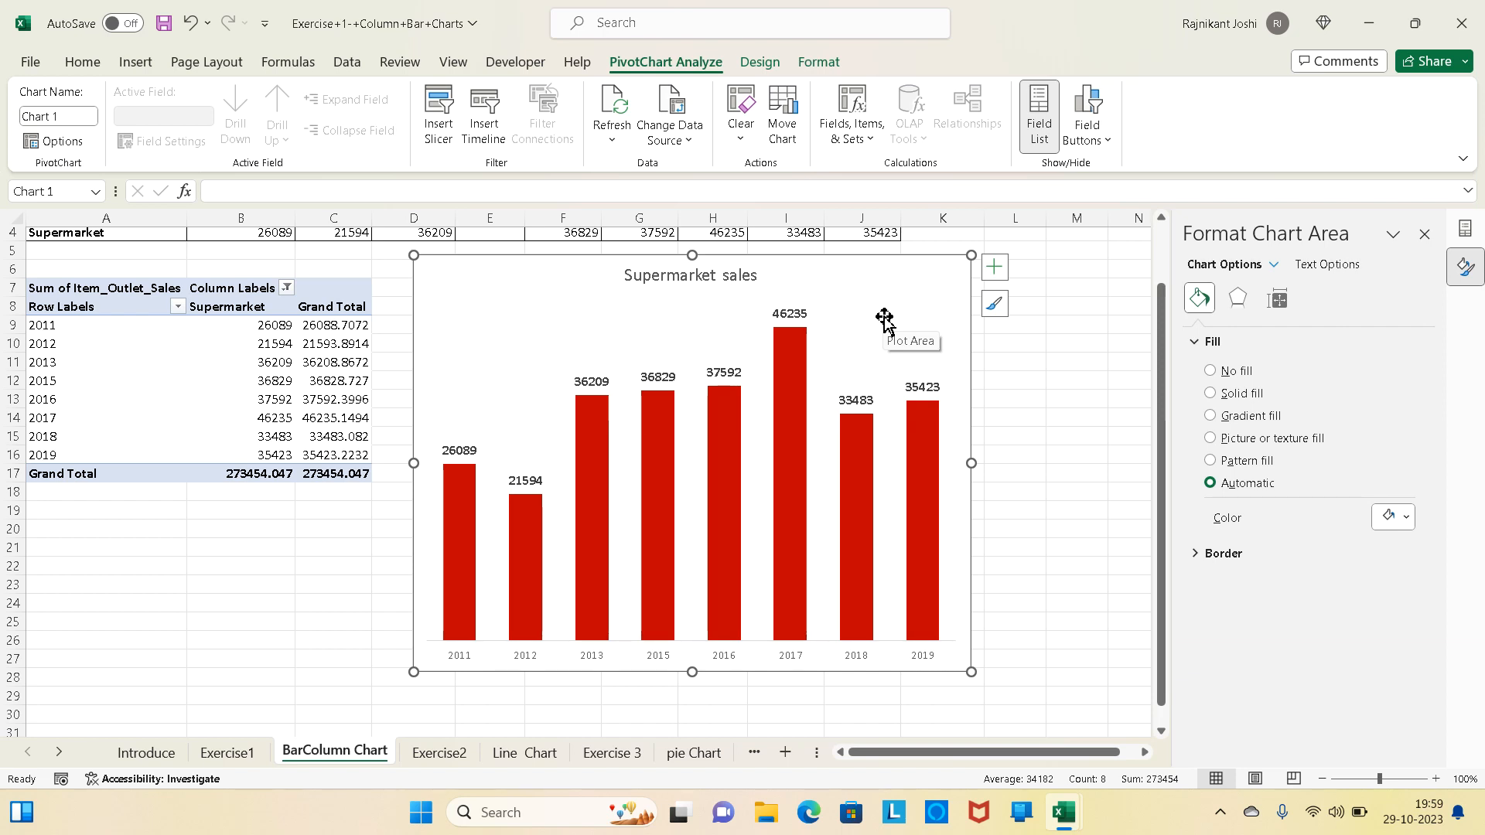
click(885, 317)
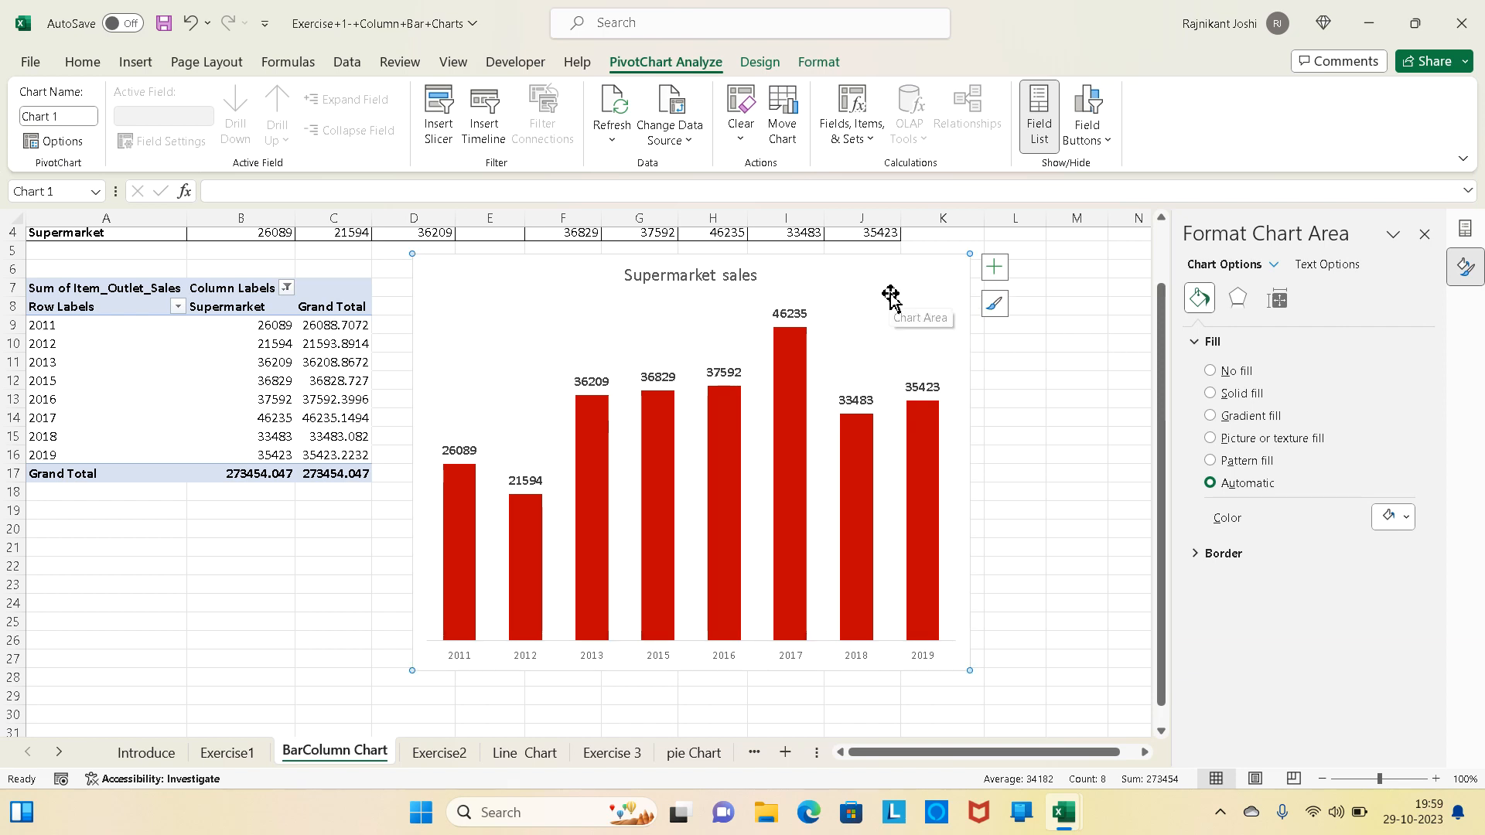
drag(913, 308, 1335, 301)
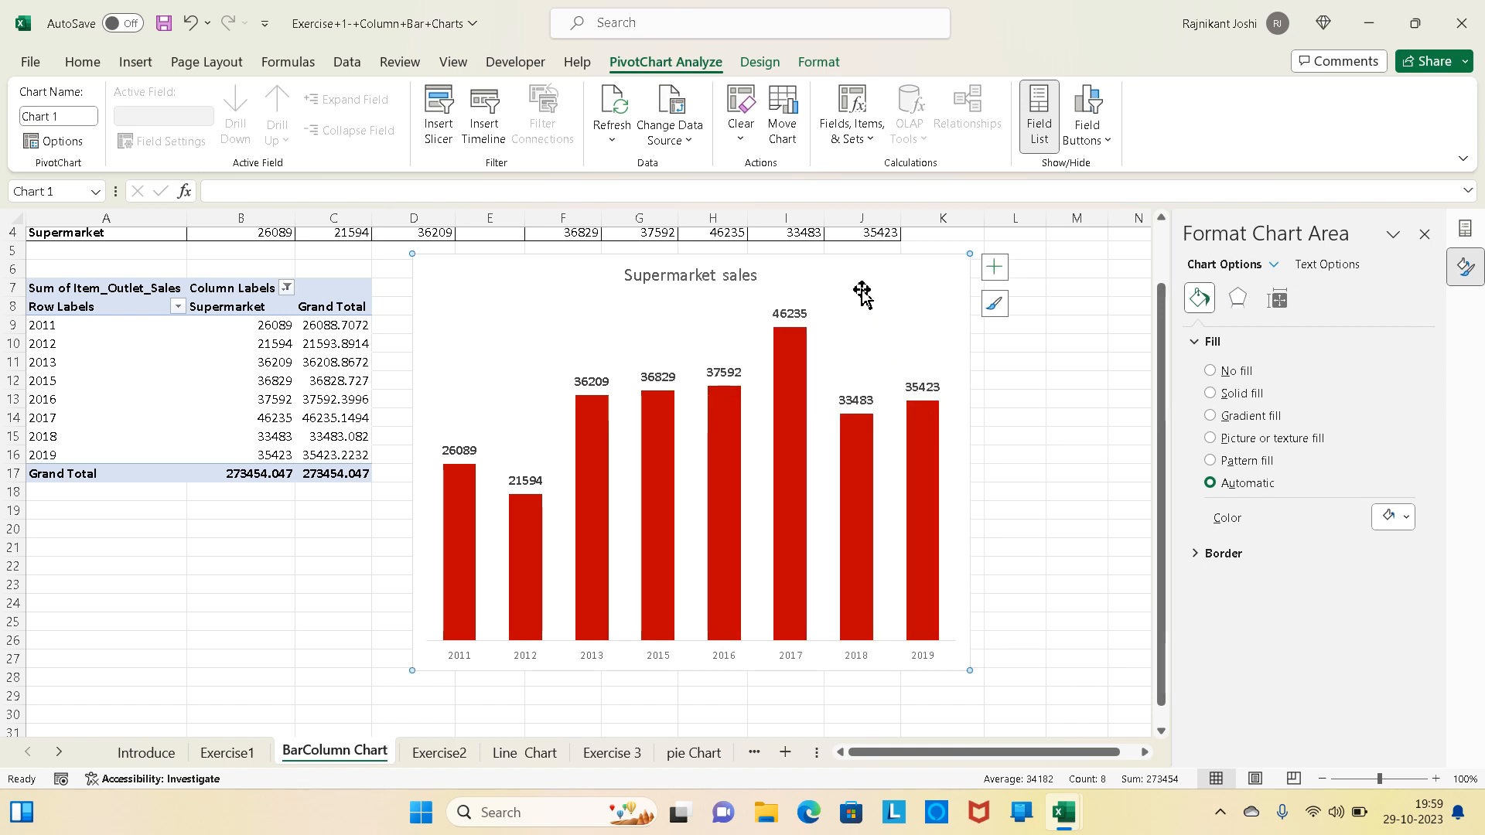
scroll(526, 699, down, 2)
scroll(526, 698, down, 4)
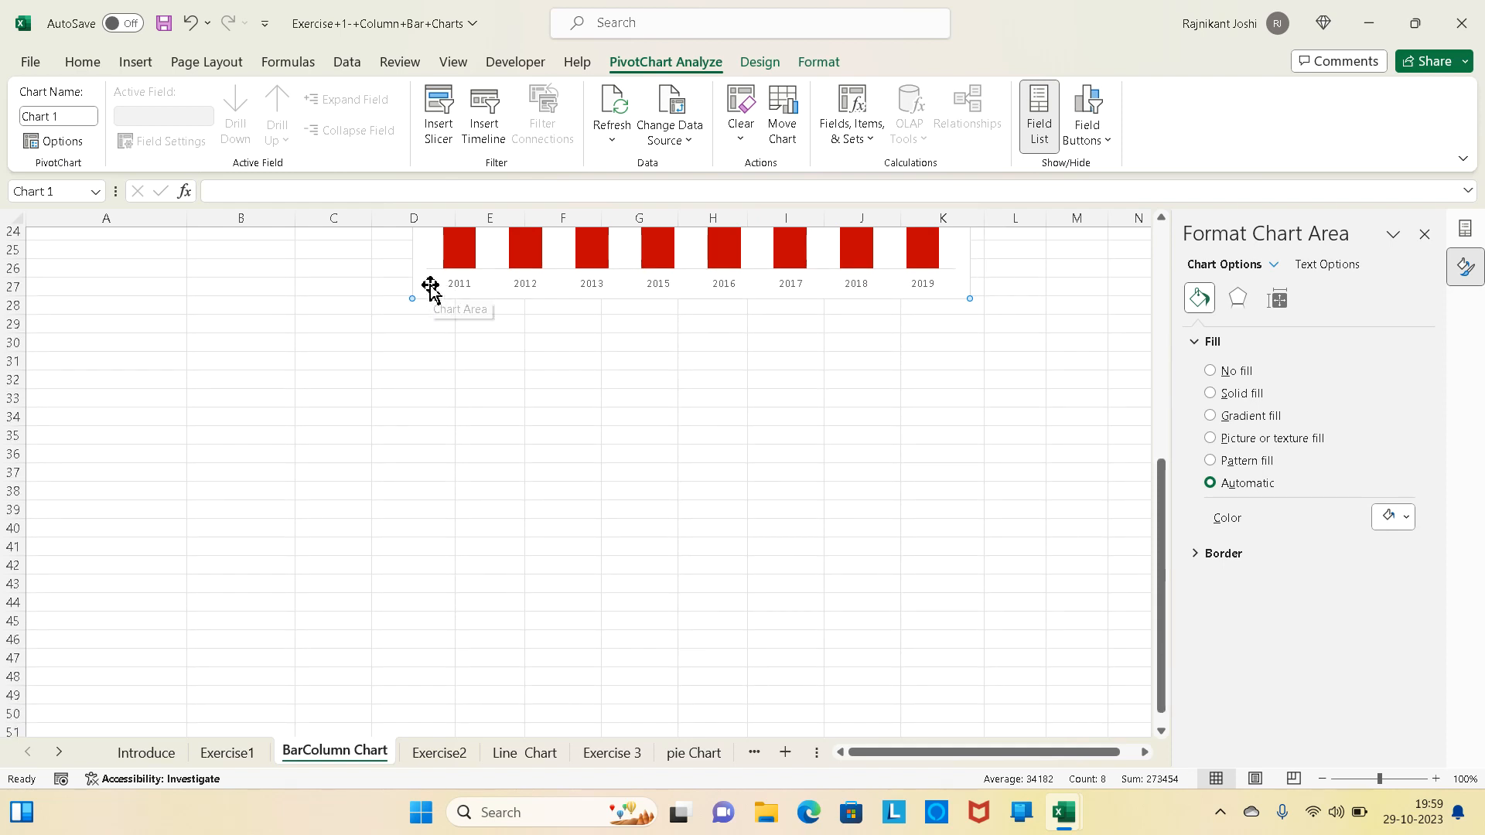
drag(431, 288, 420, 653)
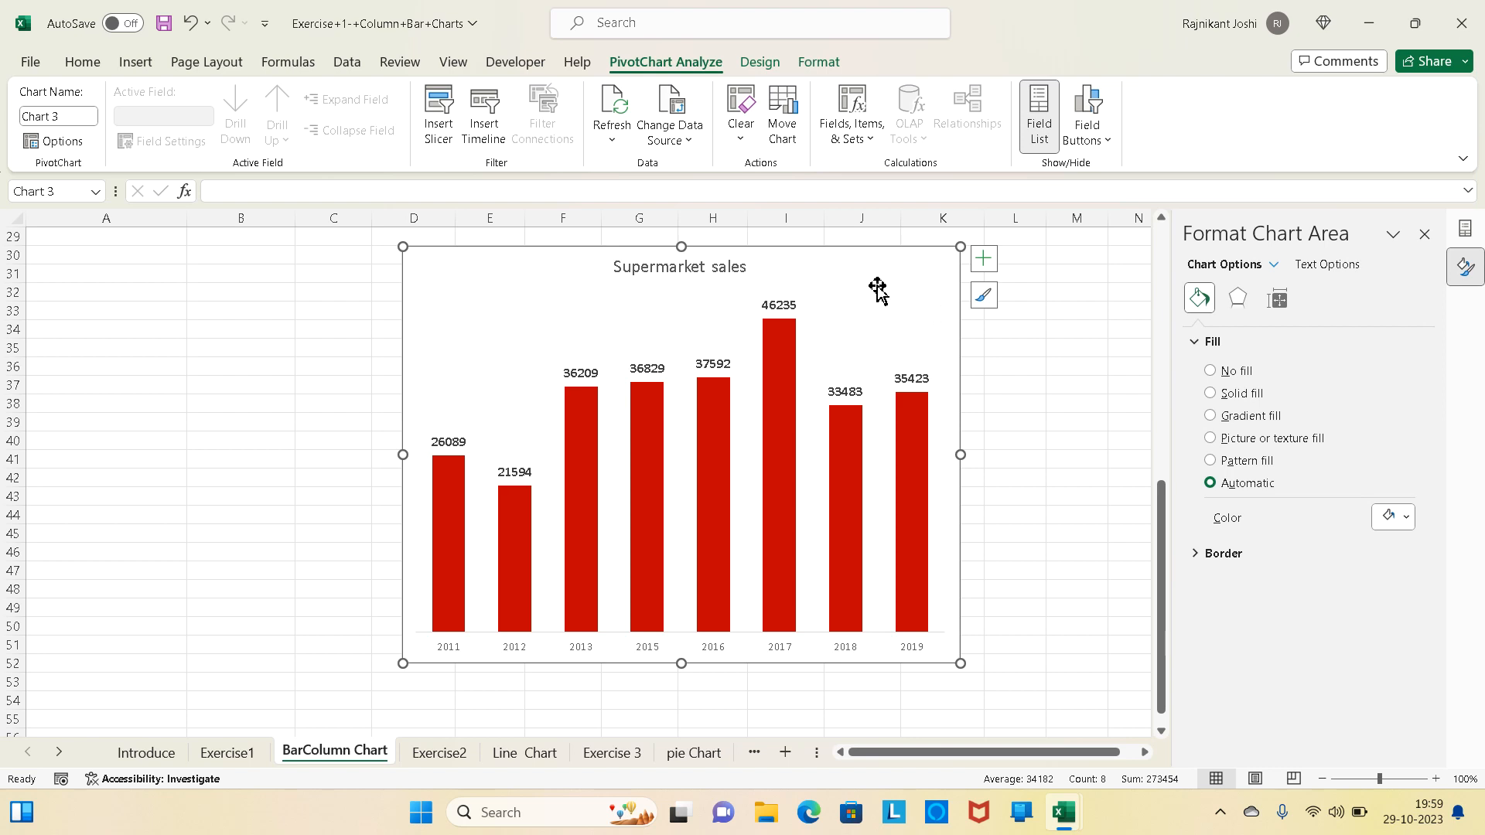
- Change the duplicated chart's type to Clustered Bar
click(762, 67)
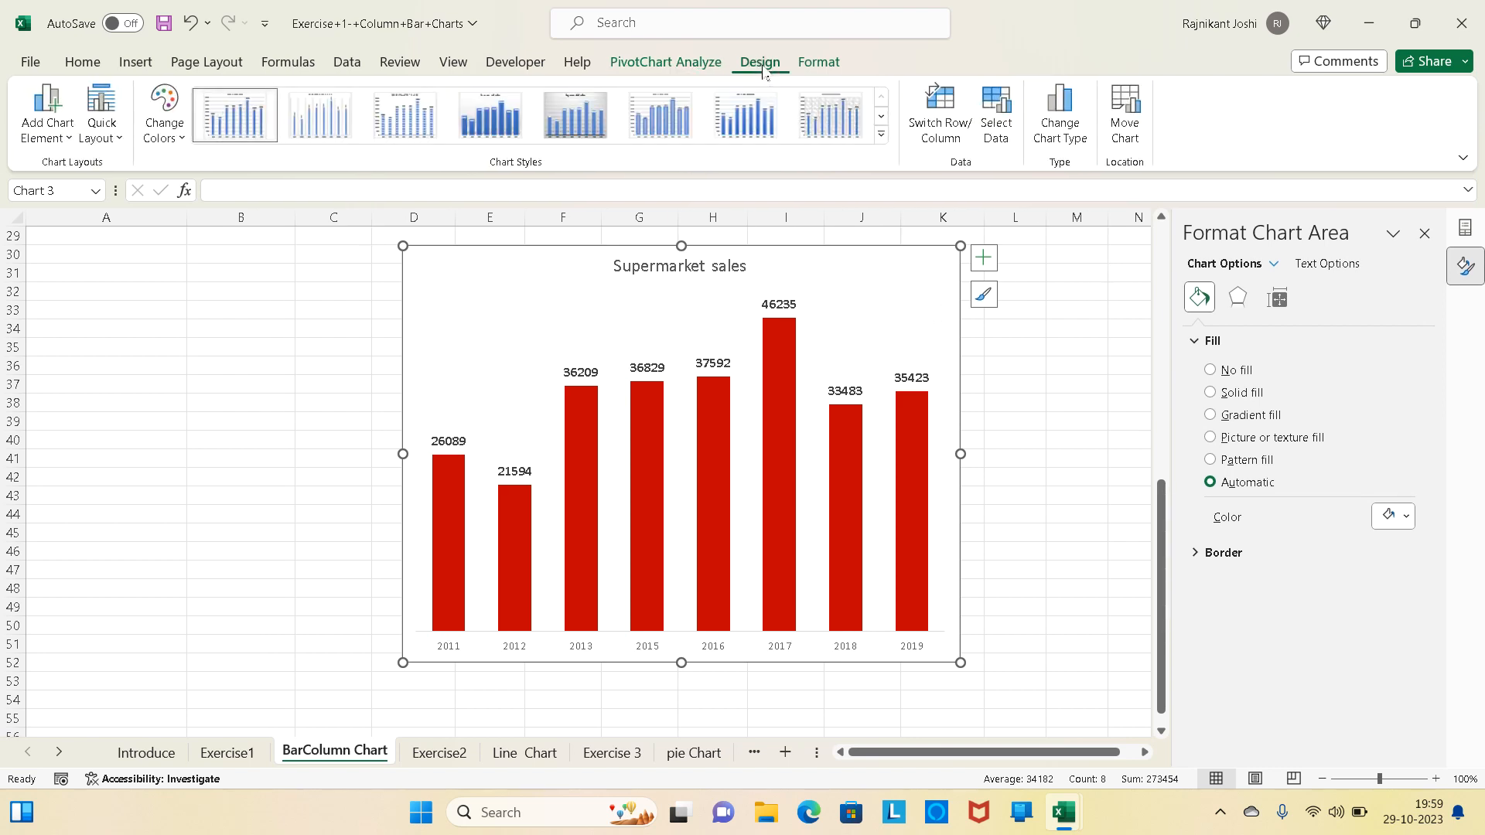
click(1060, 116)
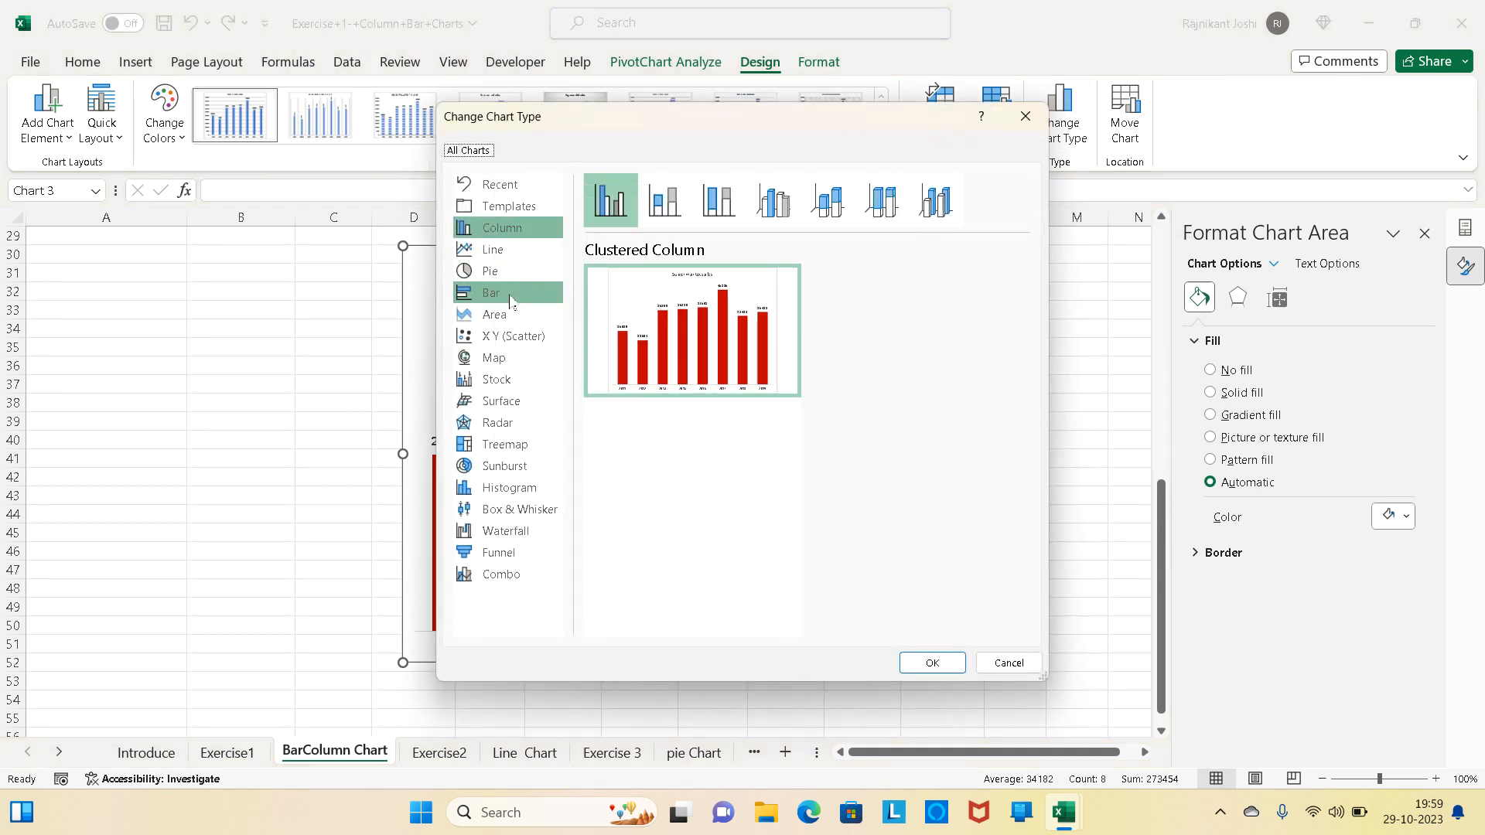
click(496, 298)
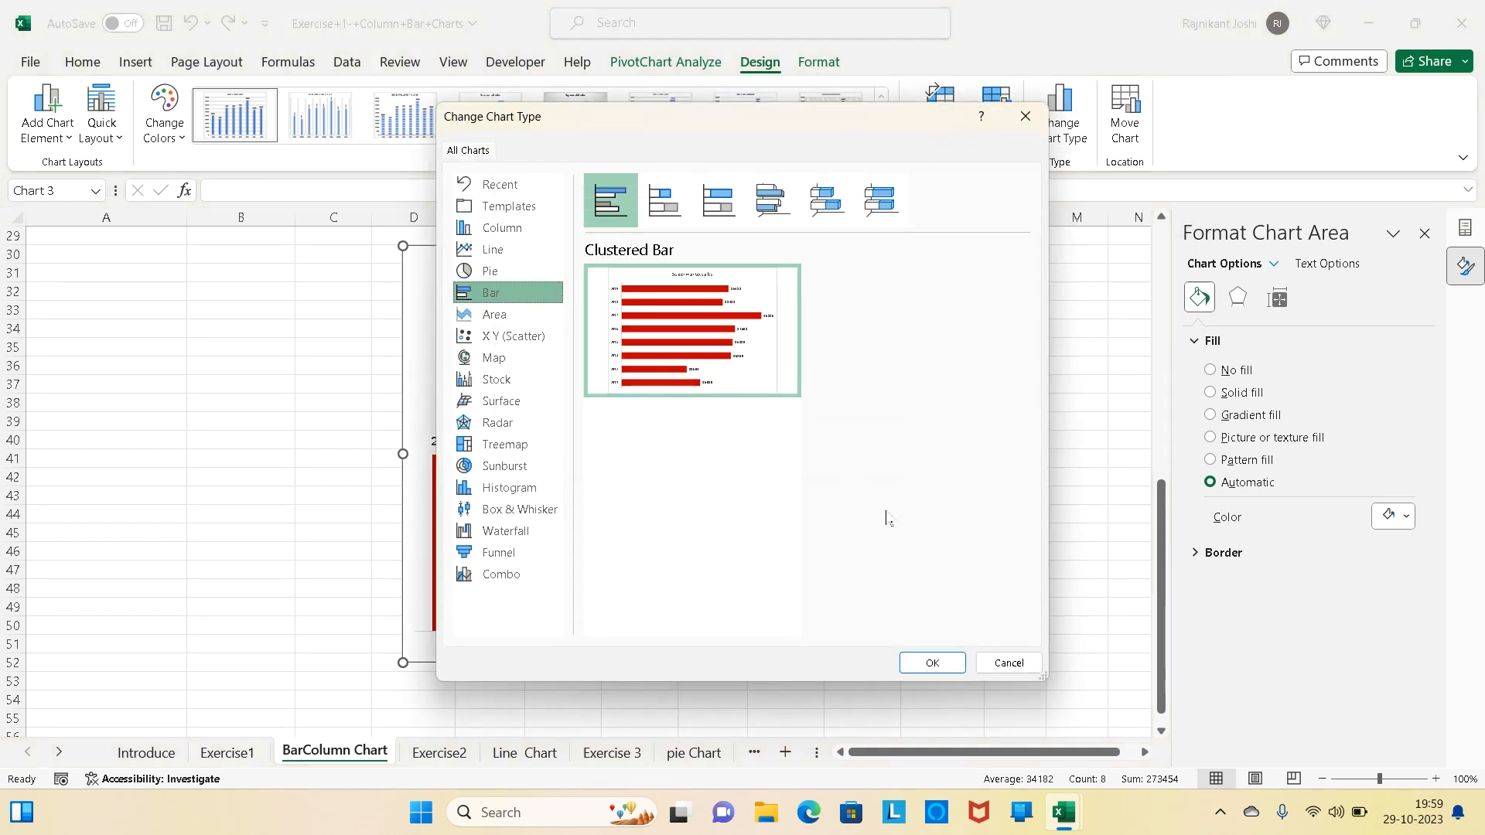
click(933, 664)
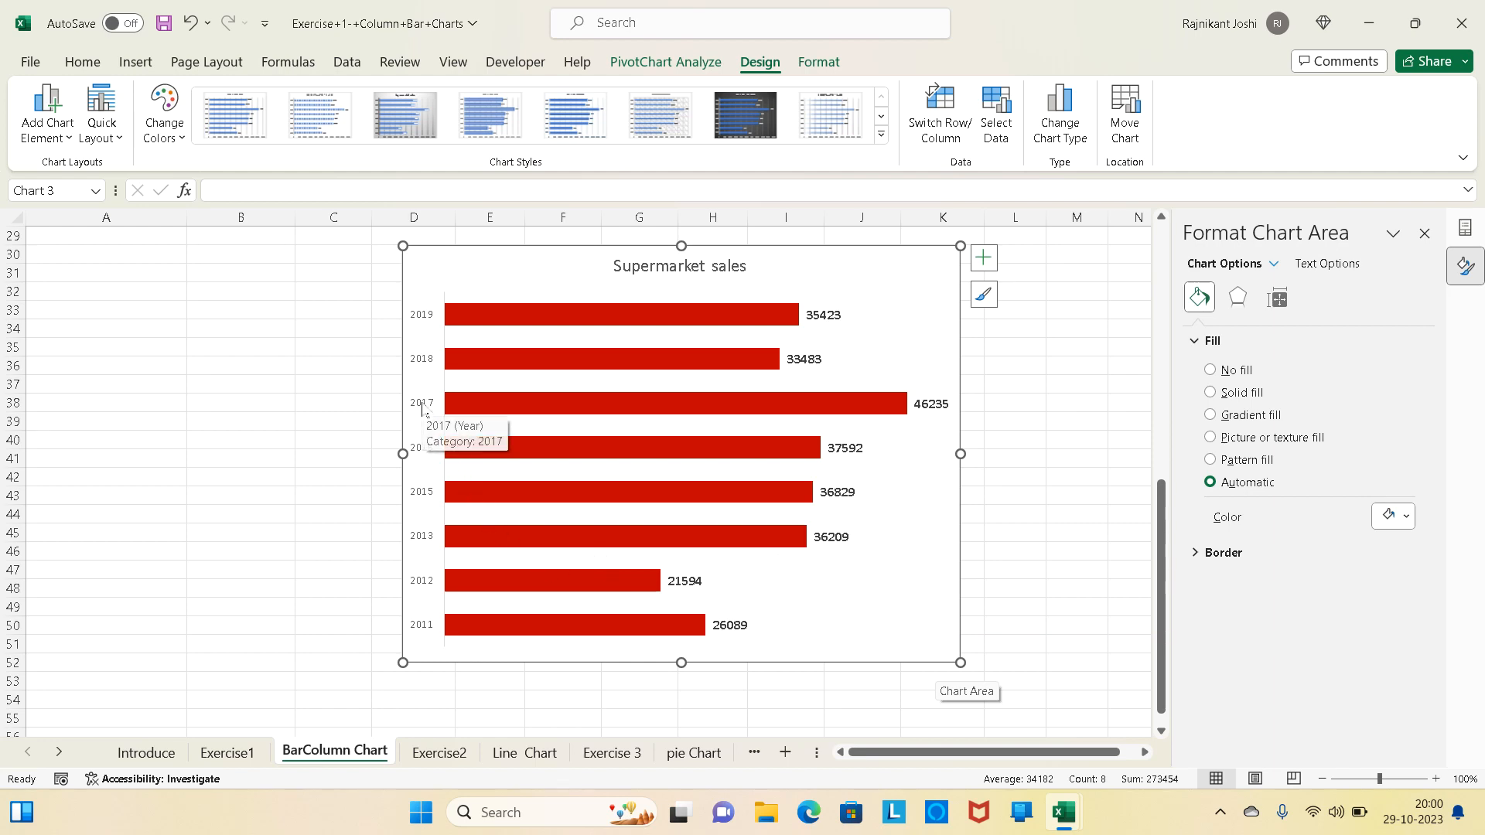
- Compare how the column chart and the horizontal bar chart present the yearly Supermarket sales
scroll(421, 406, up, 3)
scroll(422, 406, up, 6)
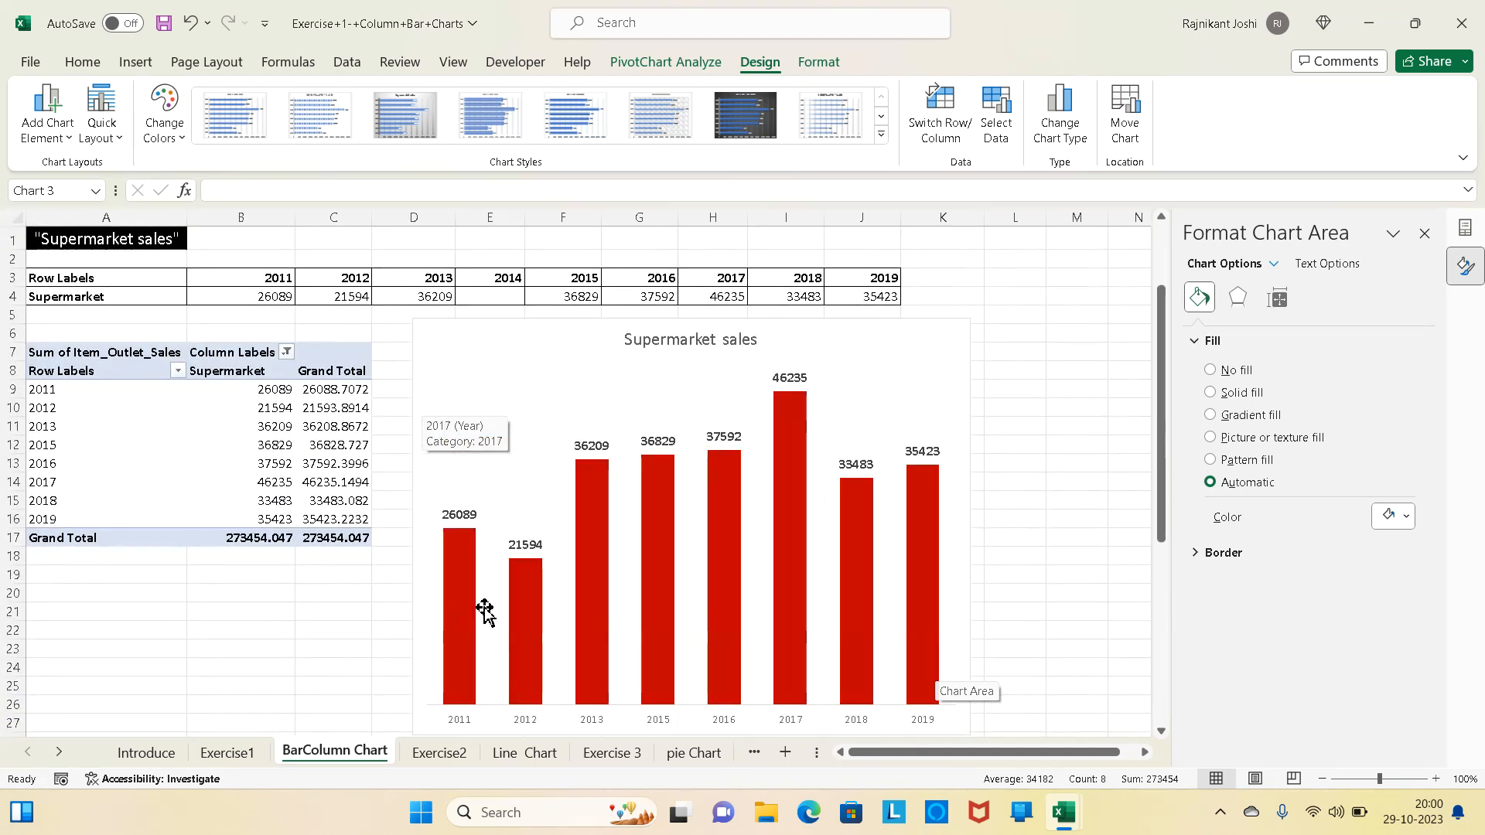
scroll(496, 592, down, 2)
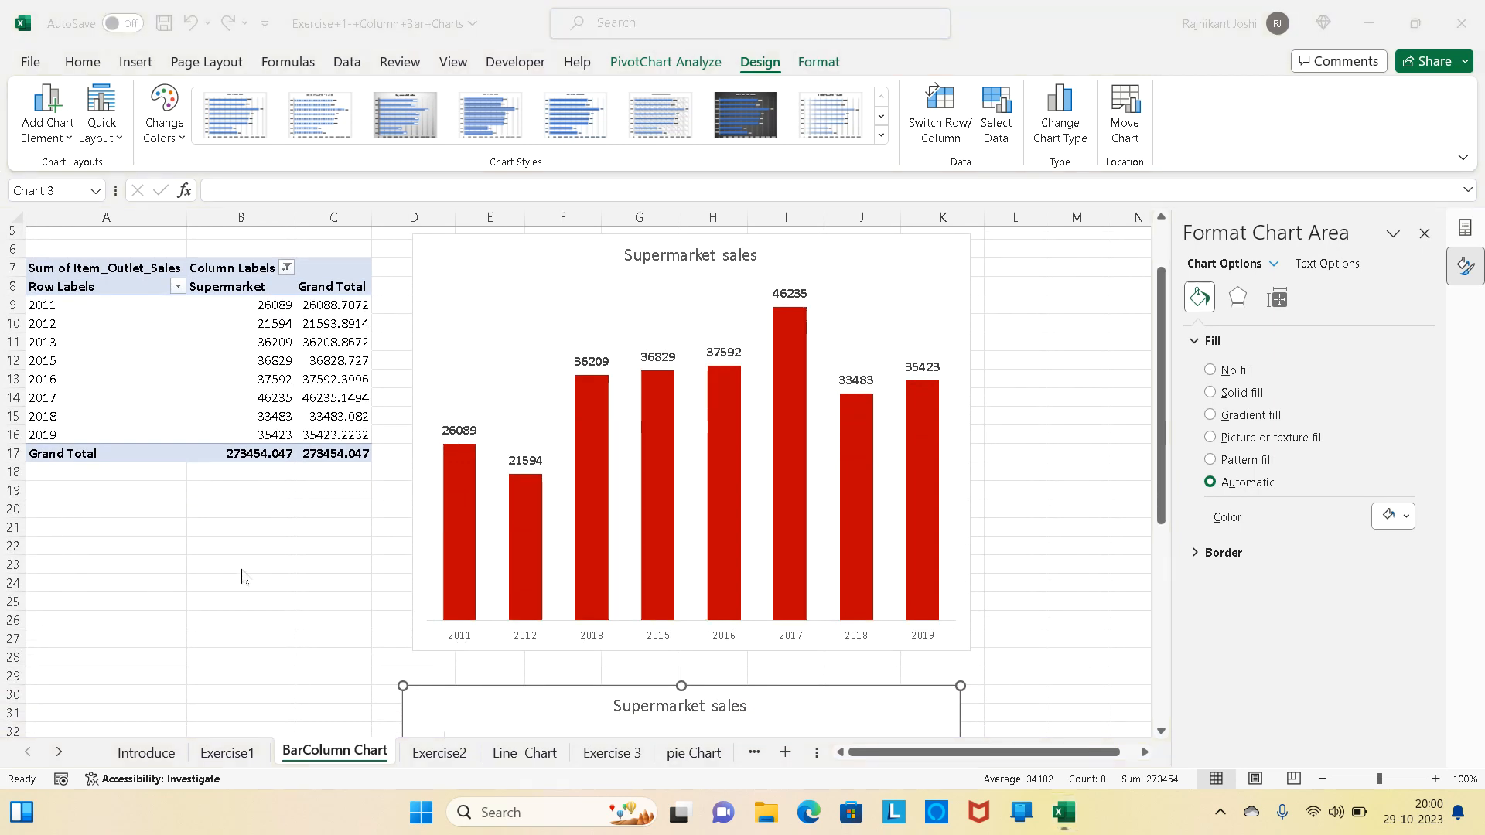
scroll(332, 590, down, 1)
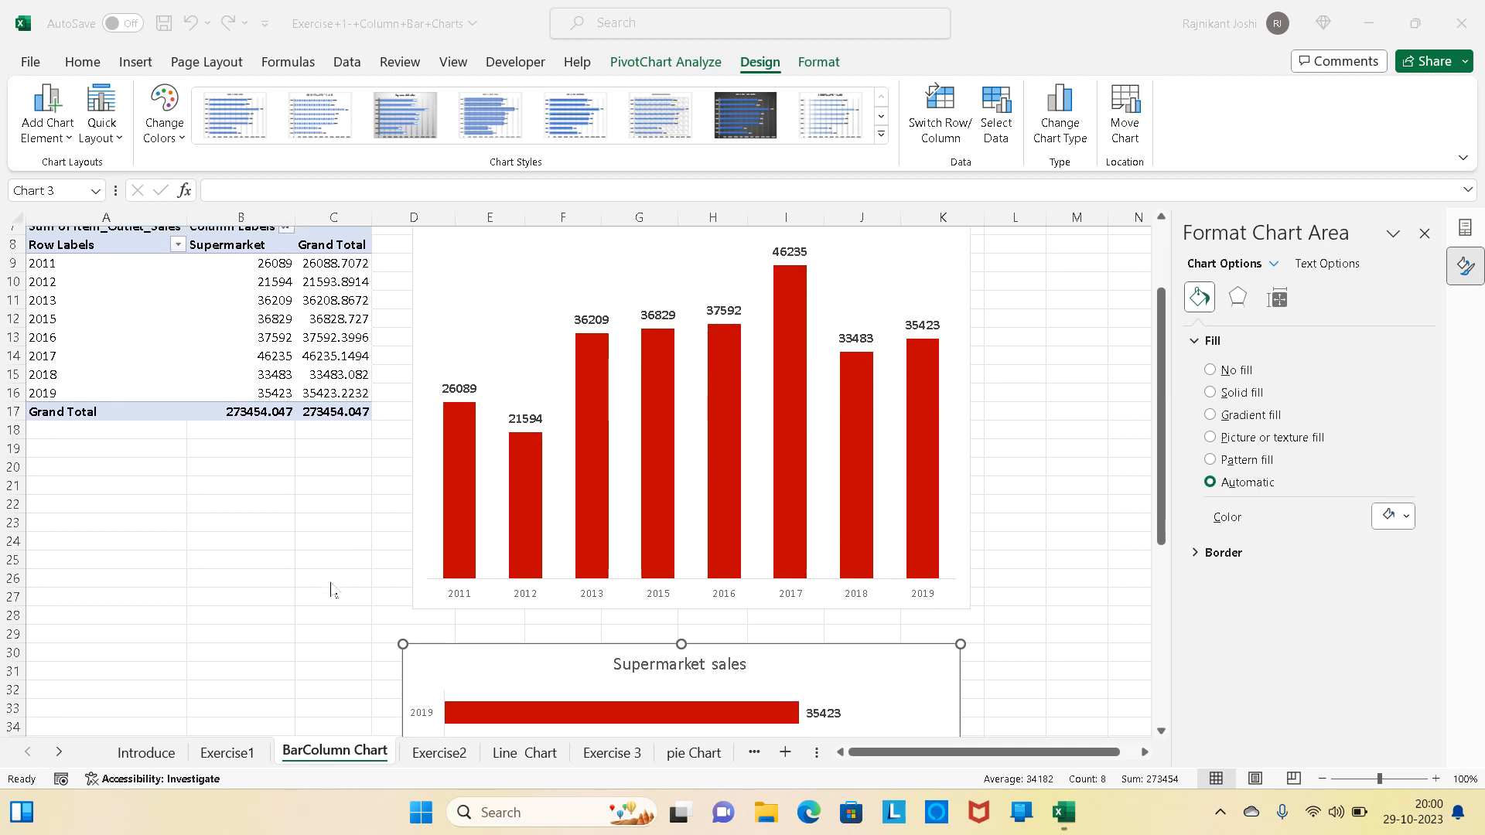
scroll(333, 590, down, 1)
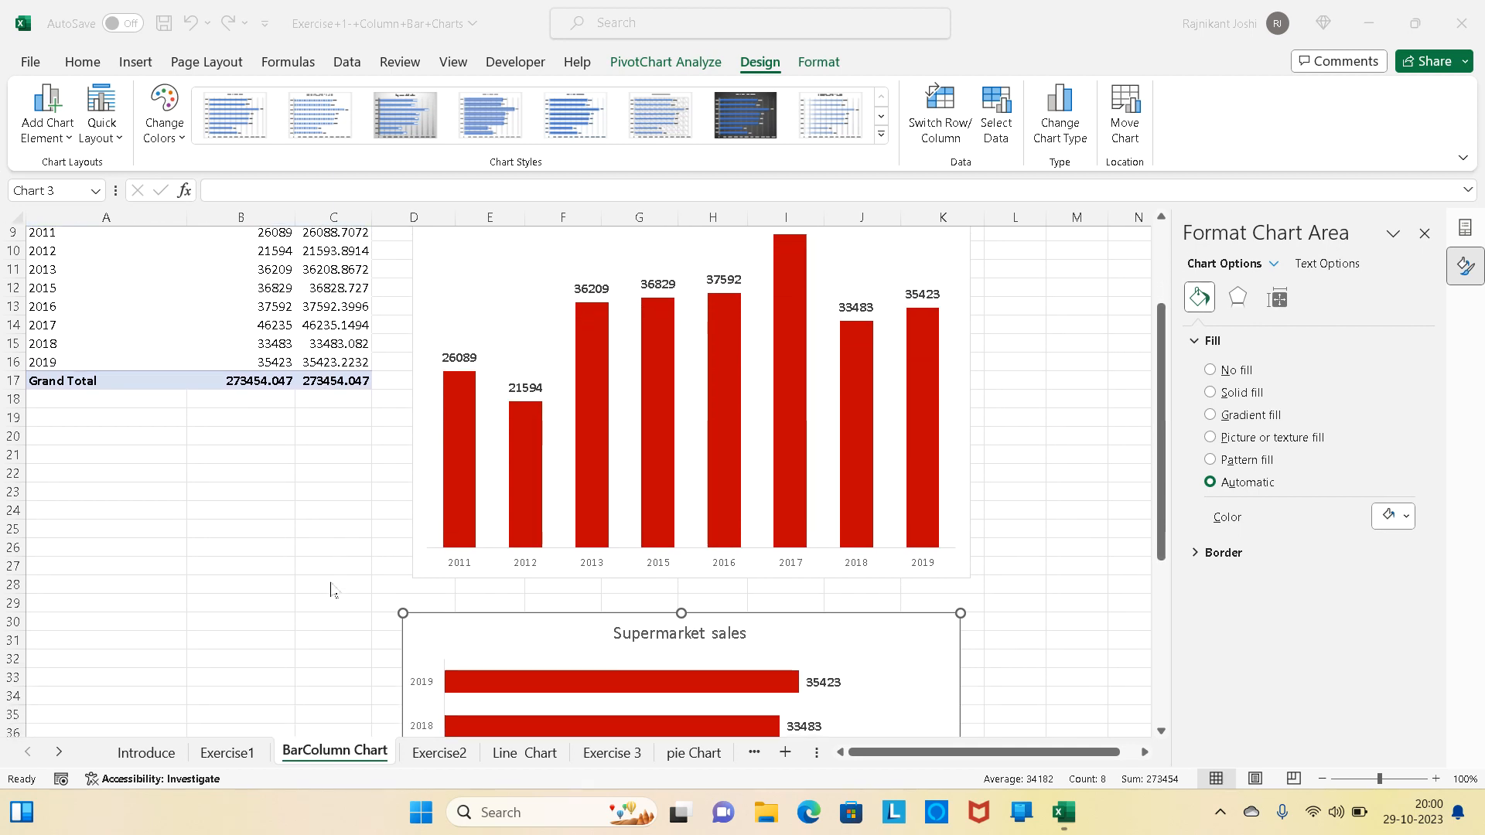
scroll(333, 590, down, 1)
scroll(333, 590, down, 6)
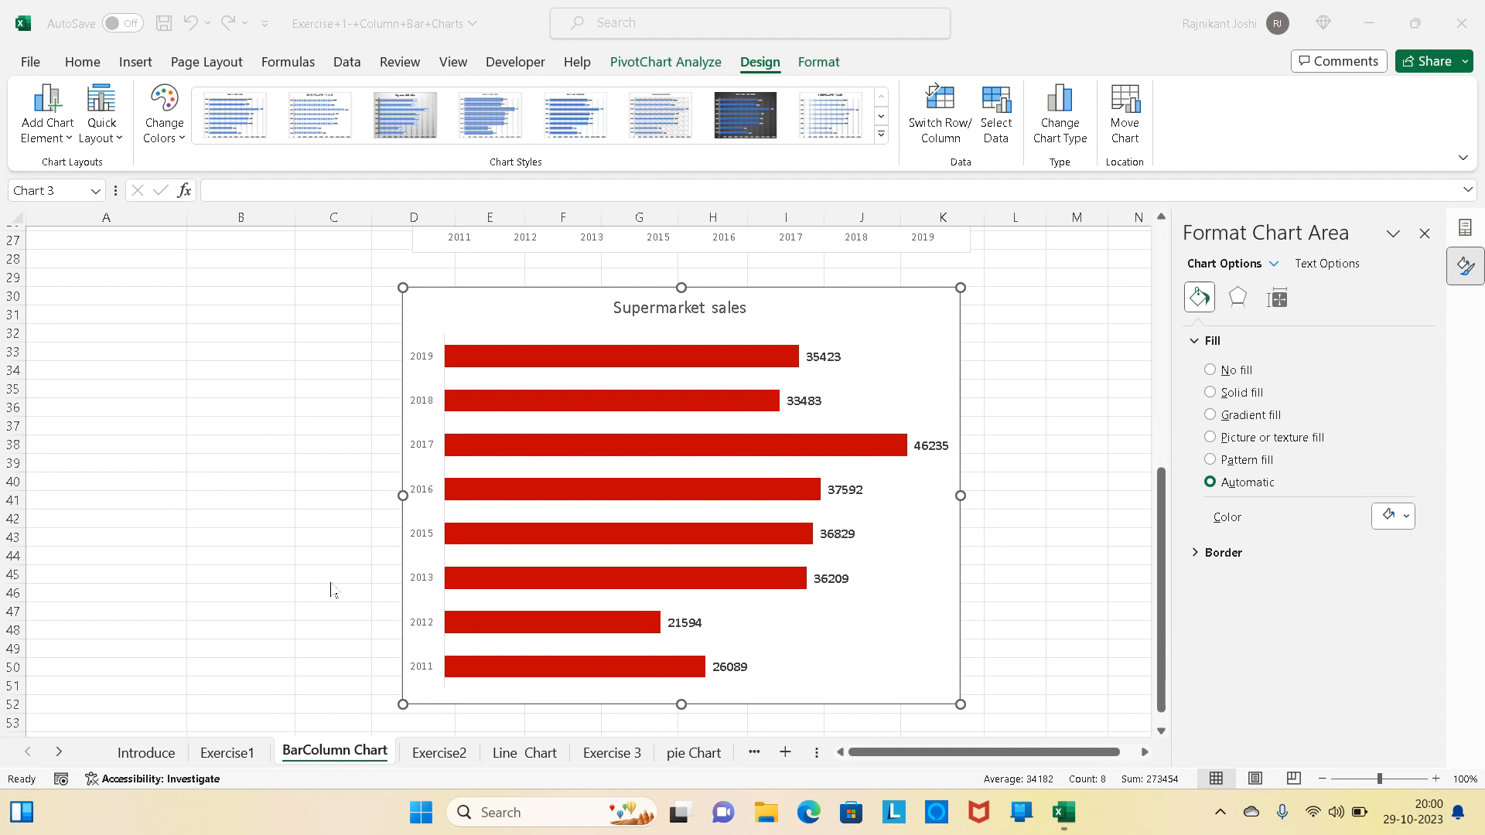
scroll(333, 591, down, 1)
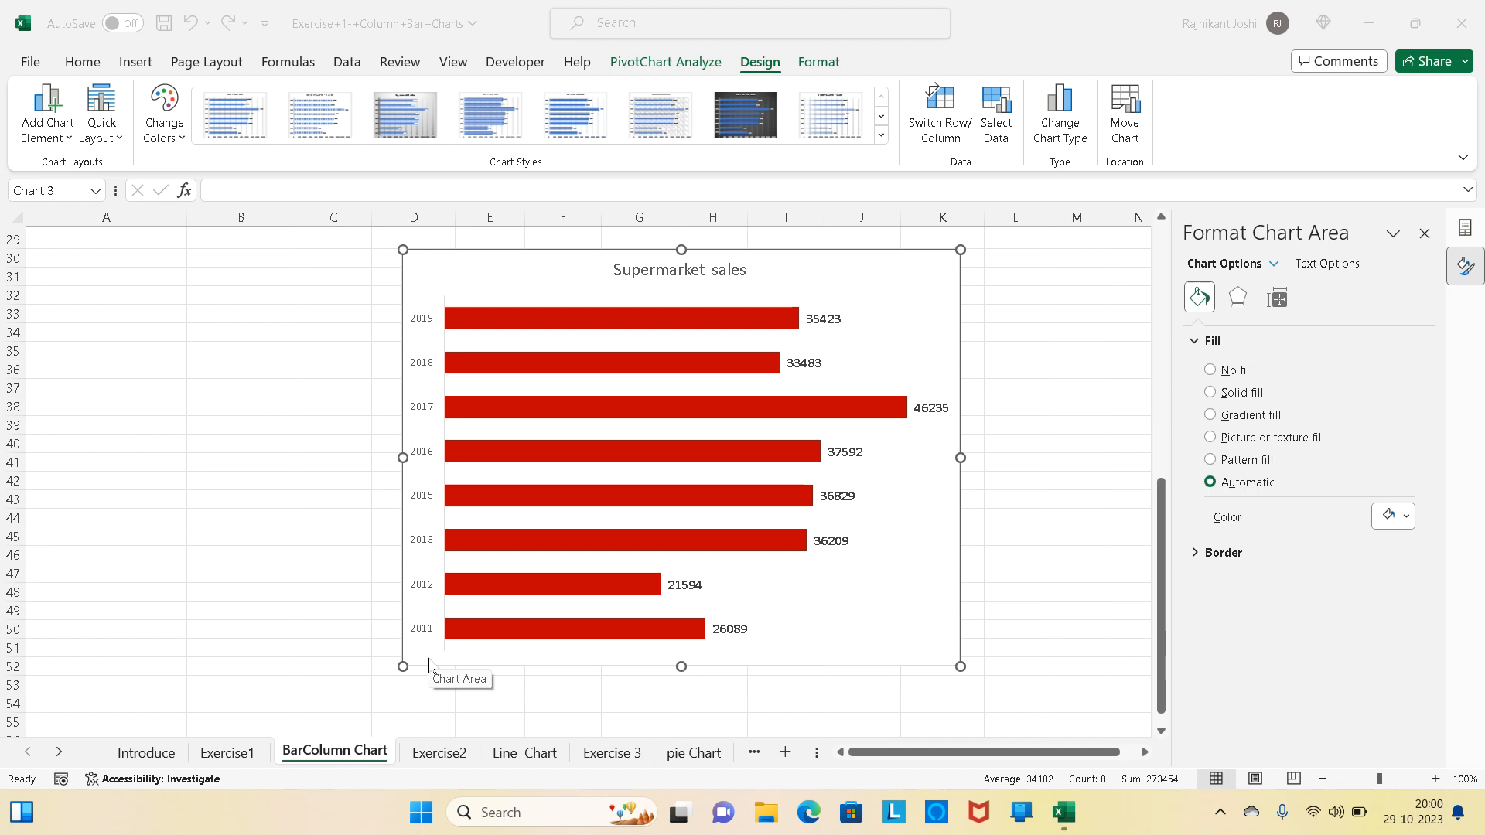
click(422, 635)
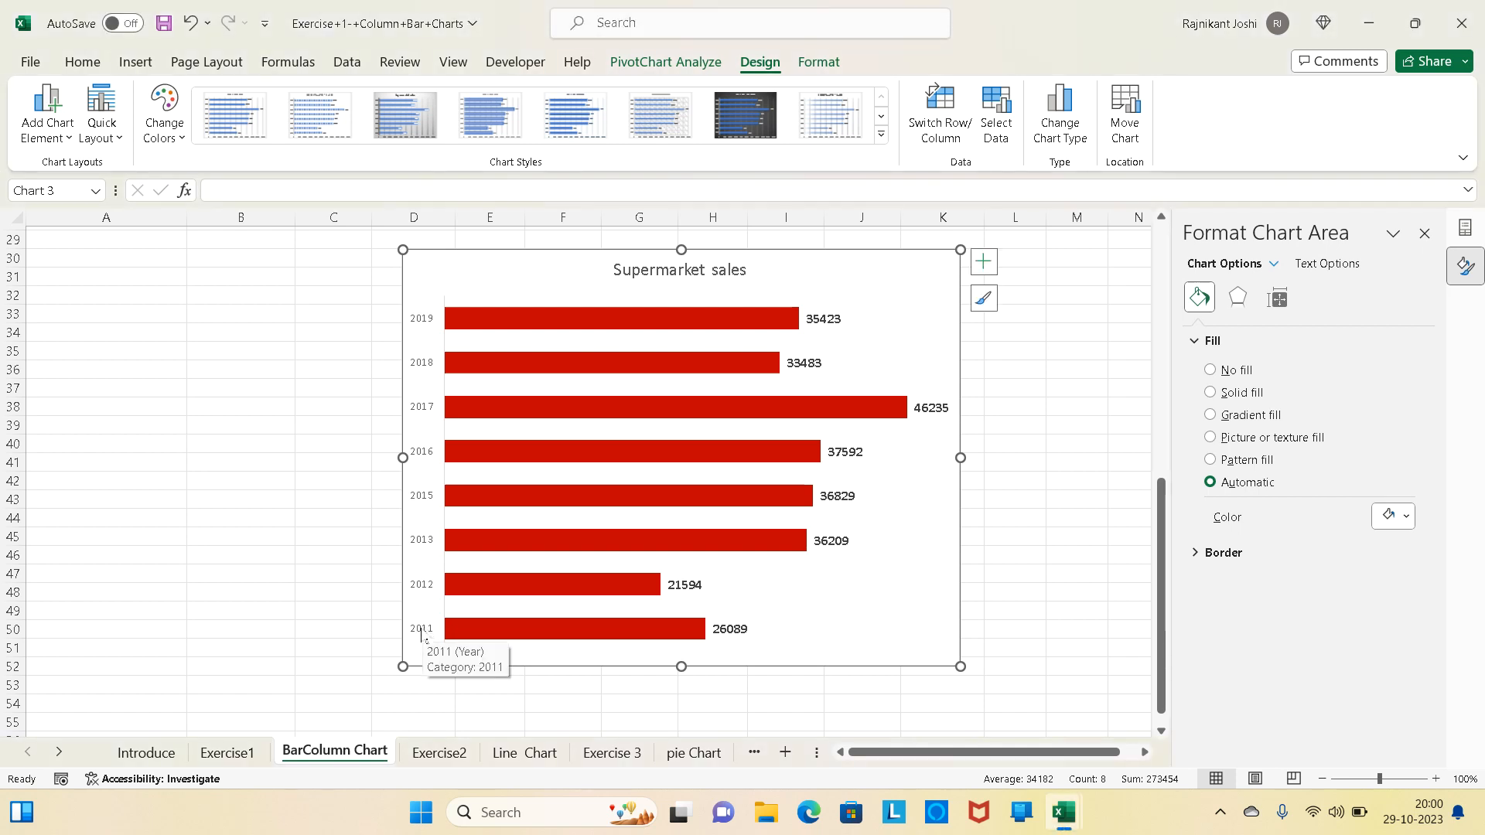
- Reverse the category order of the bar chart's year axis so the years run from 2011 down to 2019
click(422, 325)
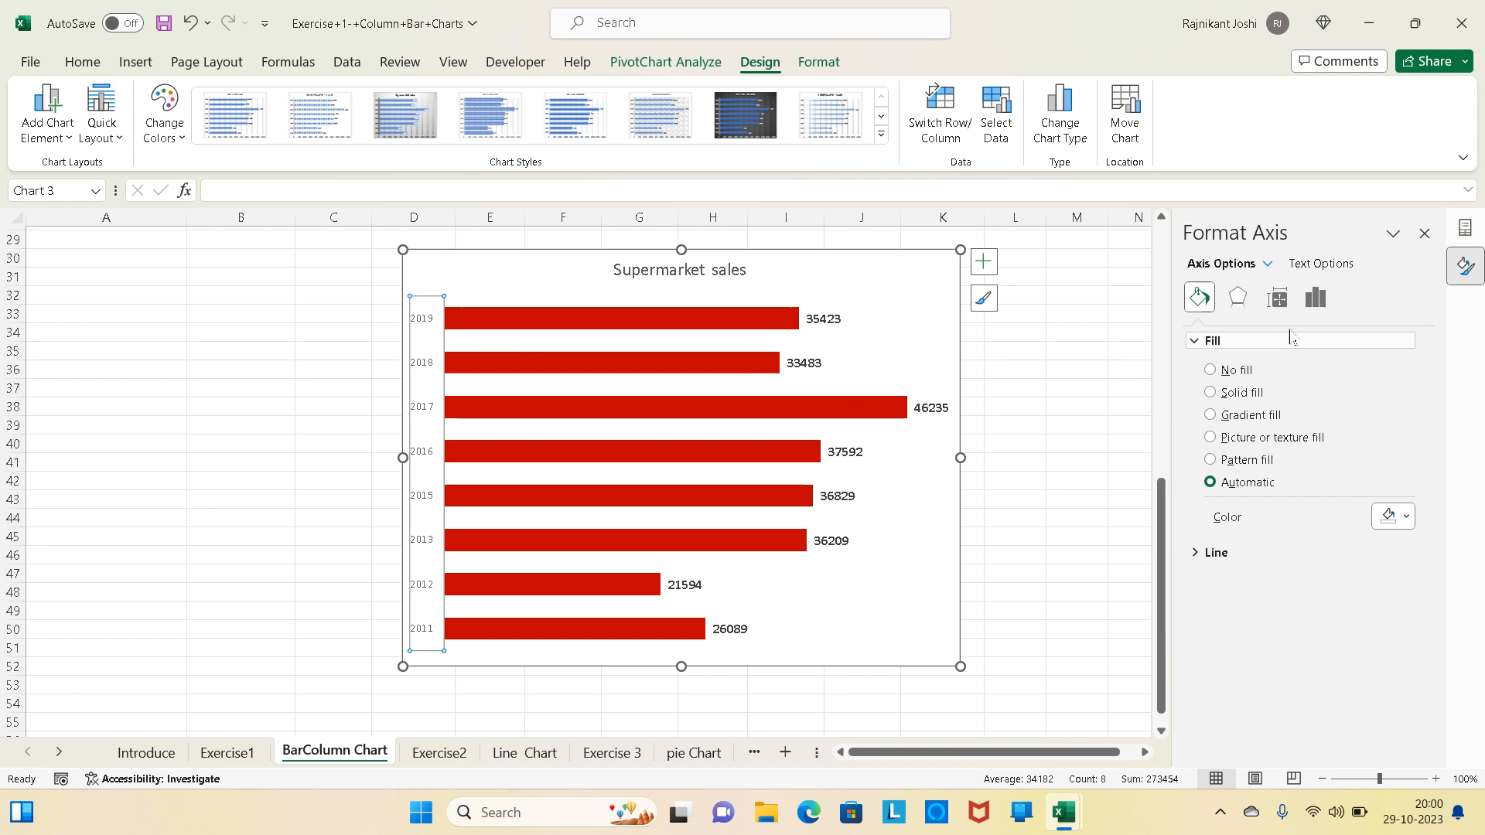
click(1316, 301)
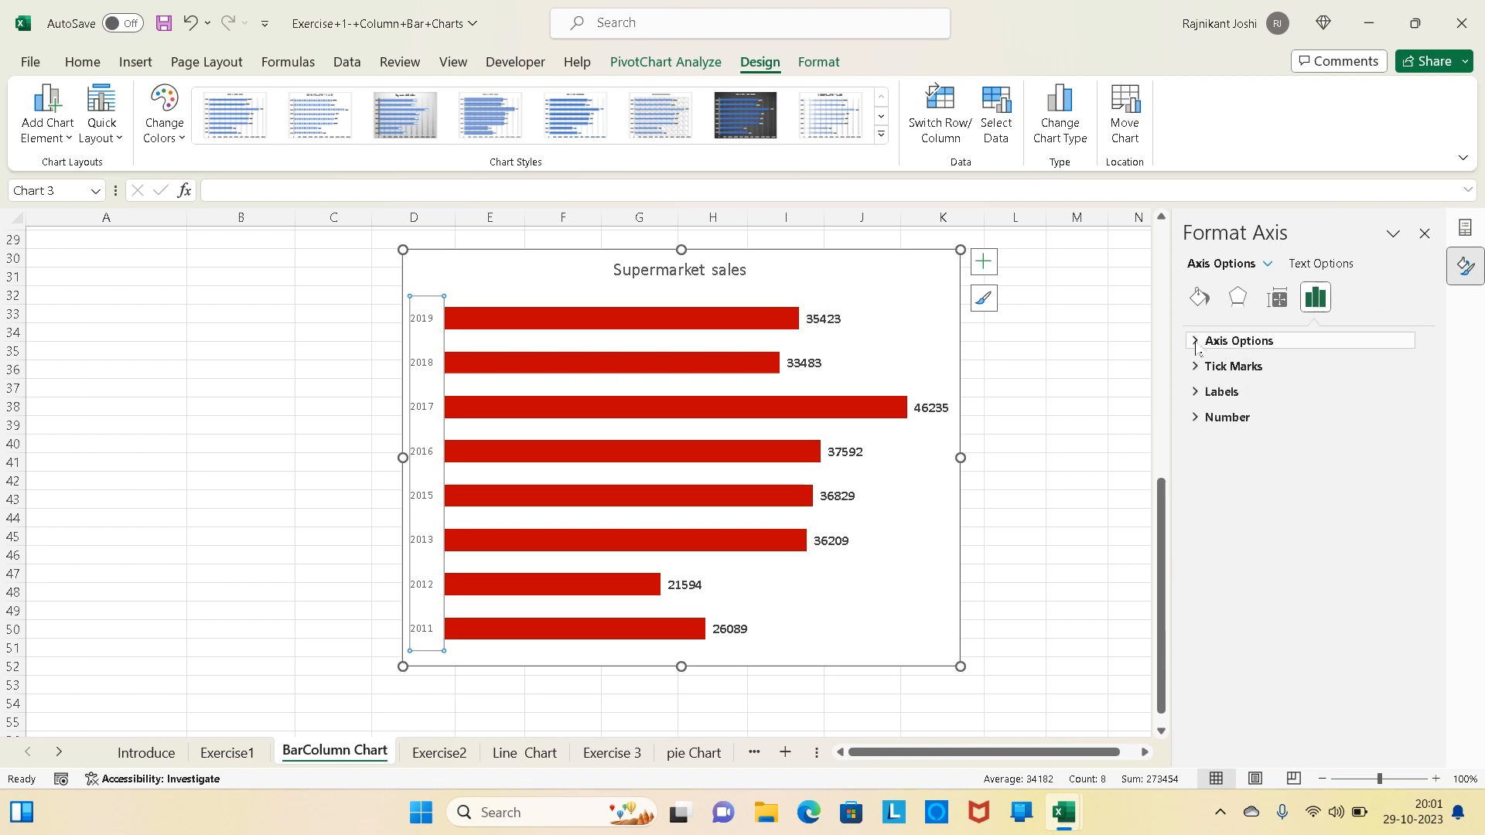
click(1197, 345)
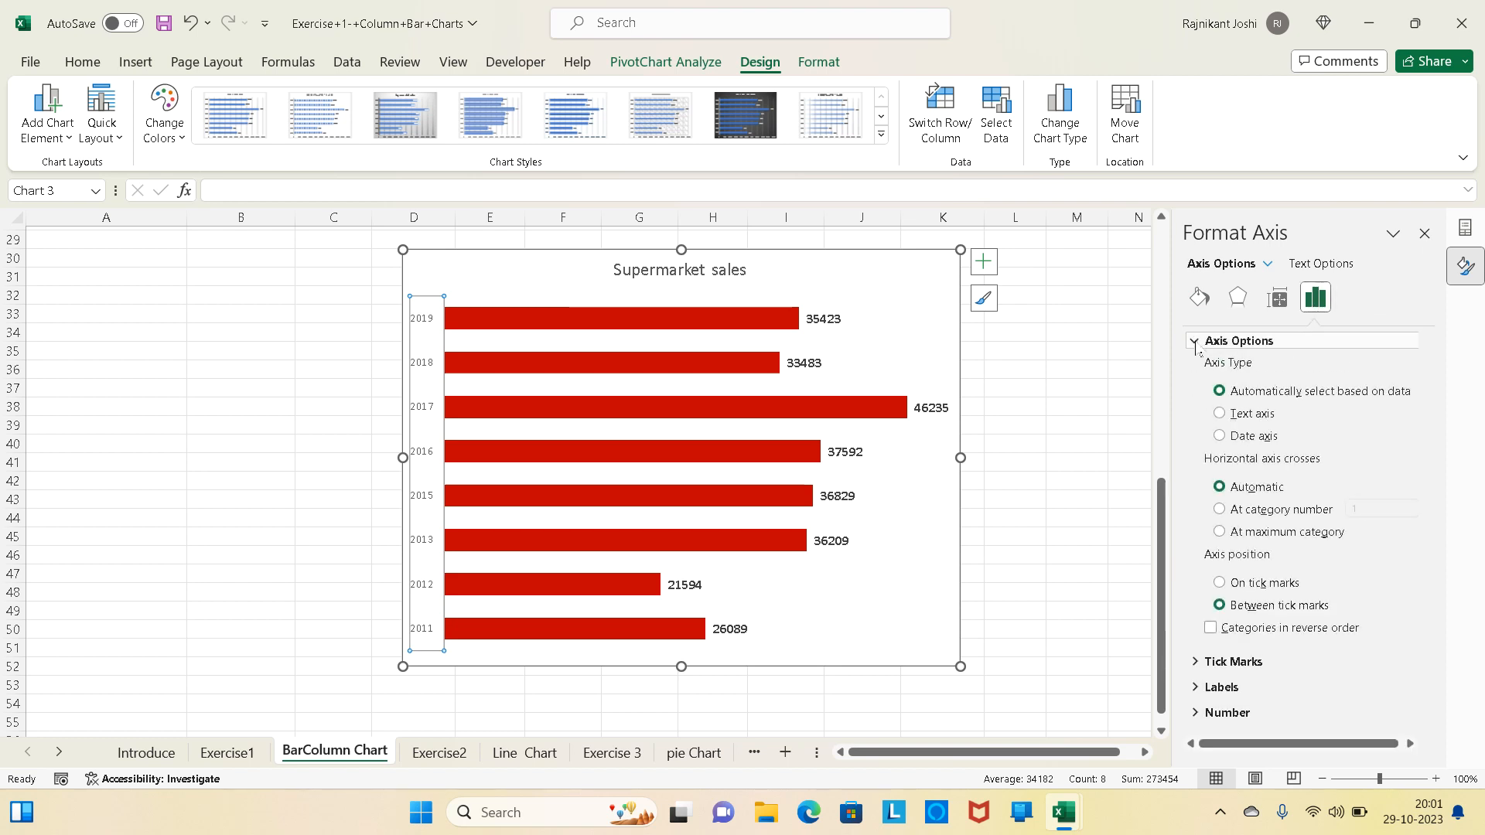
click(1212, 629)
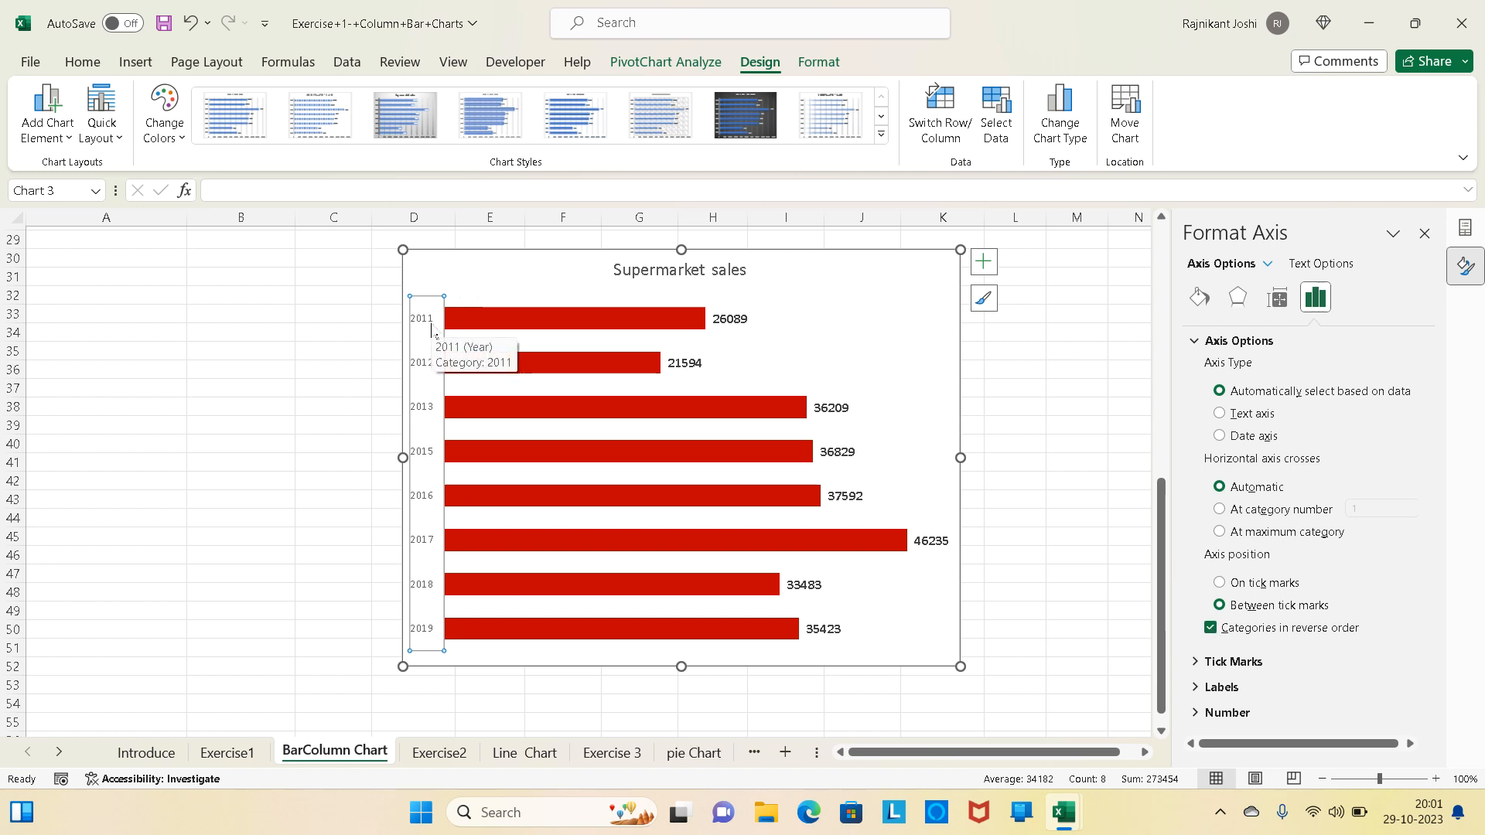
click(276, 470)
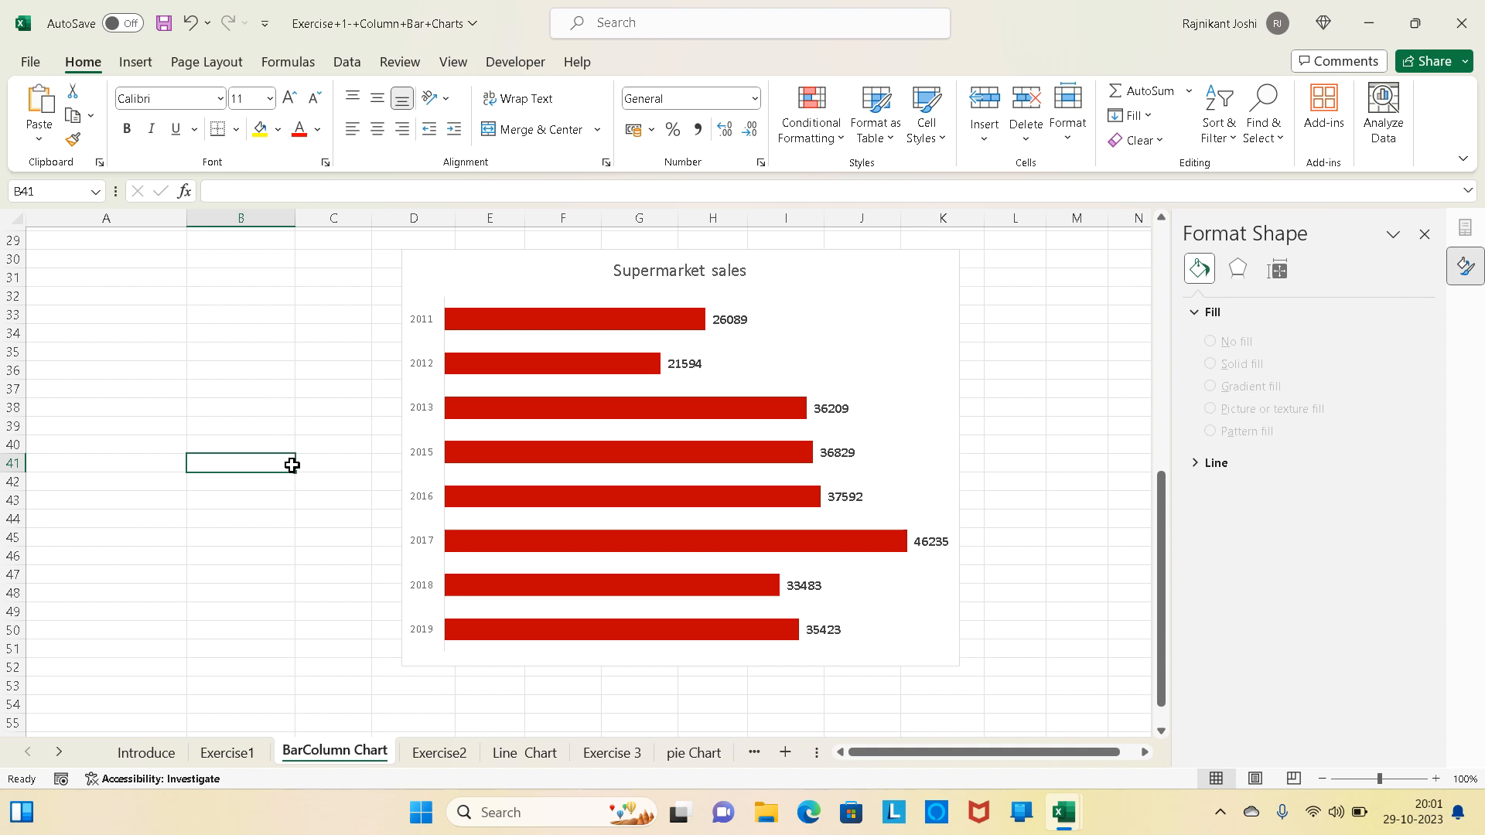
- Shrink the column chart so it sits beside the pivot table, spanning about columns D to H and rows 6 to 20
scroll(292, 465, up, 9)
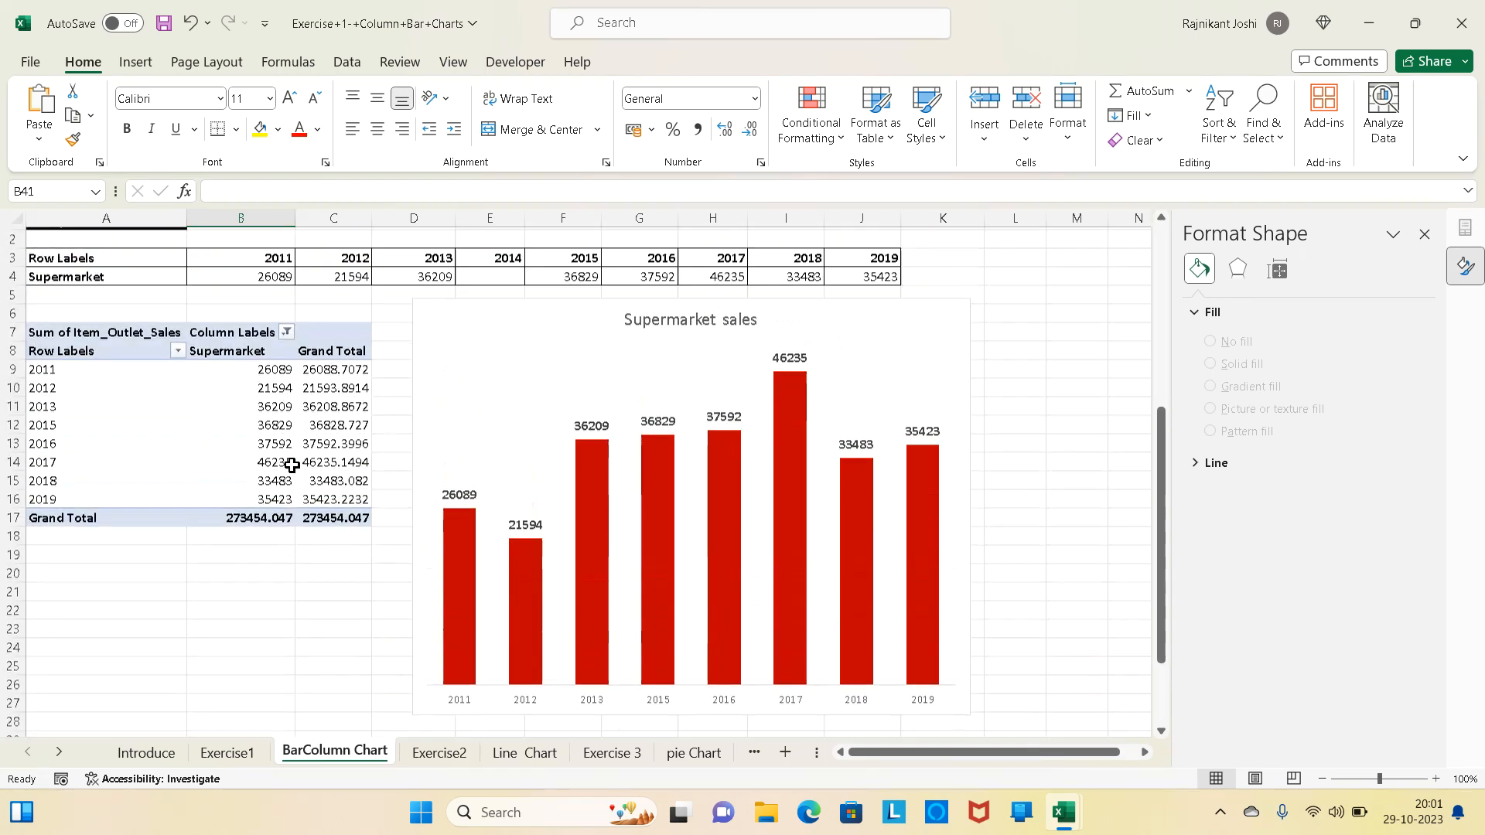
scroll(292, 465, right, 1)
scroll(292, 465, left, 2)
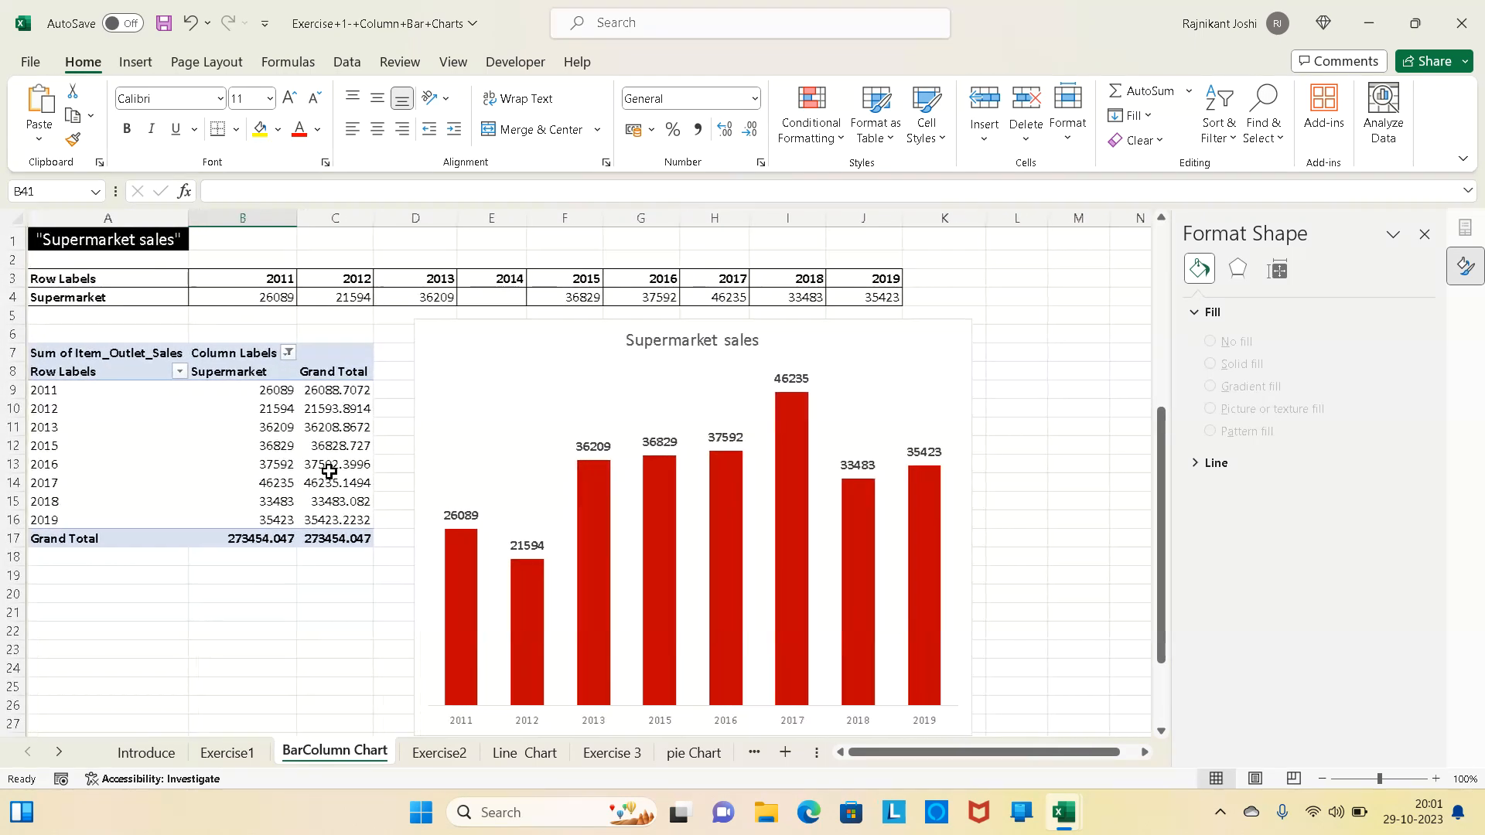
click(918, 382)
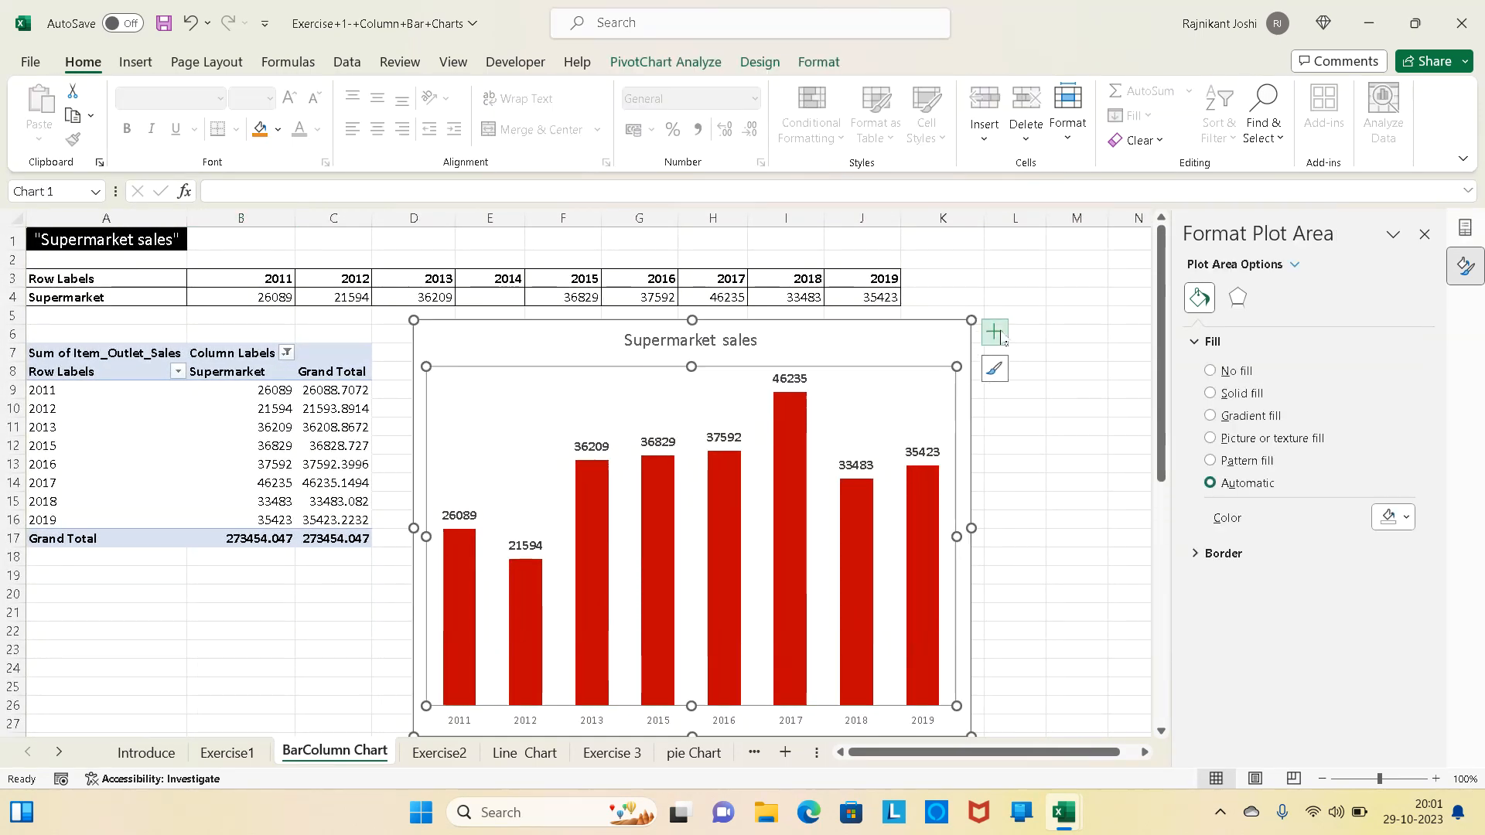
mouse_move(973, 321)
mouse_down()
mouse_move(747, 468)
mouse_move(666, 433)
mouse_move(643, 336)
mouse_up()
- Cut the bar chart from below row 29 and paste it at cell I6, beside the column chart
scroll(703, 647, down, 4)
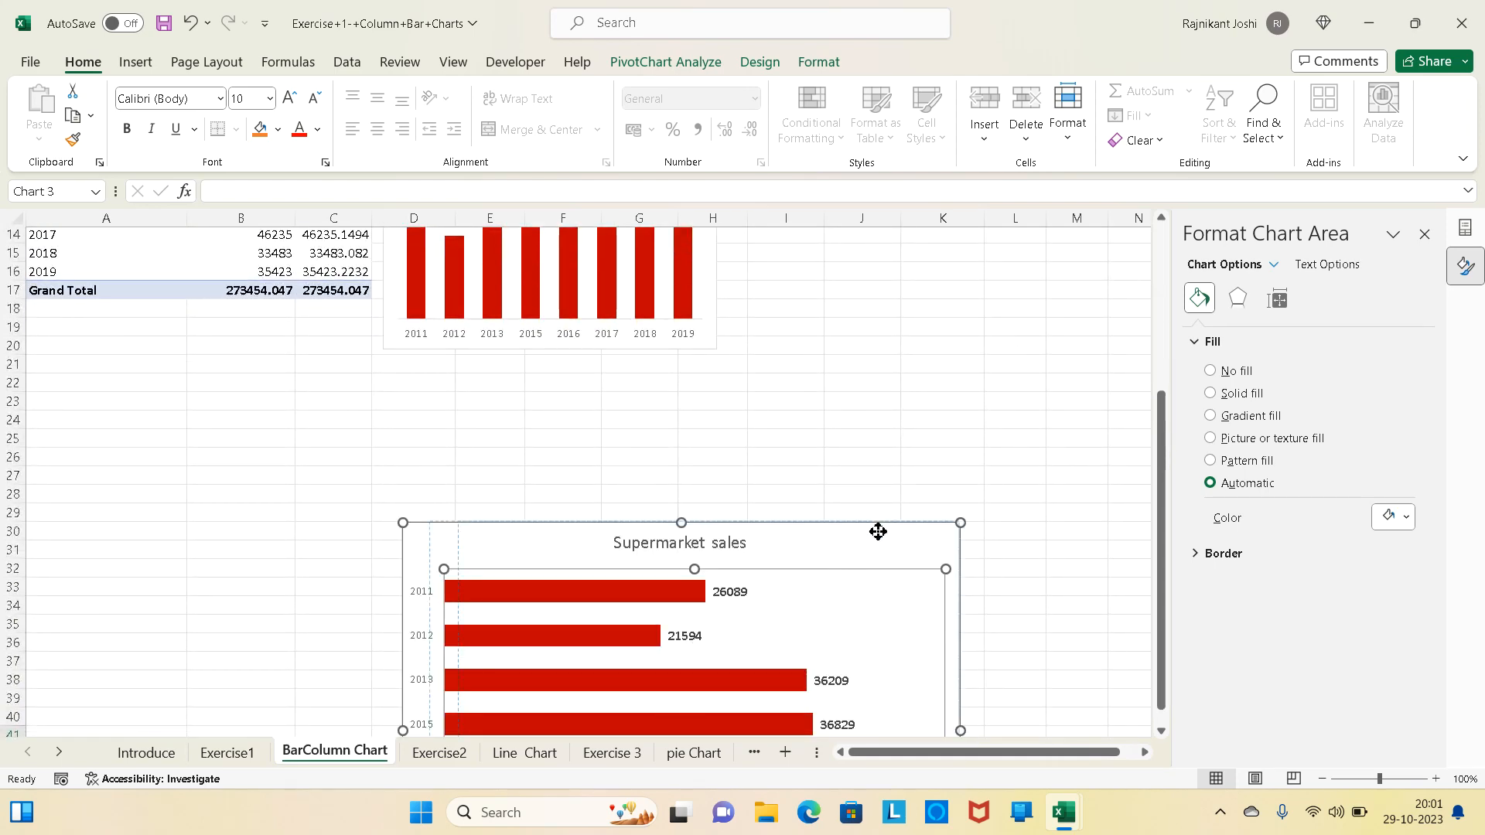
drag(877, 531, 856, 545)
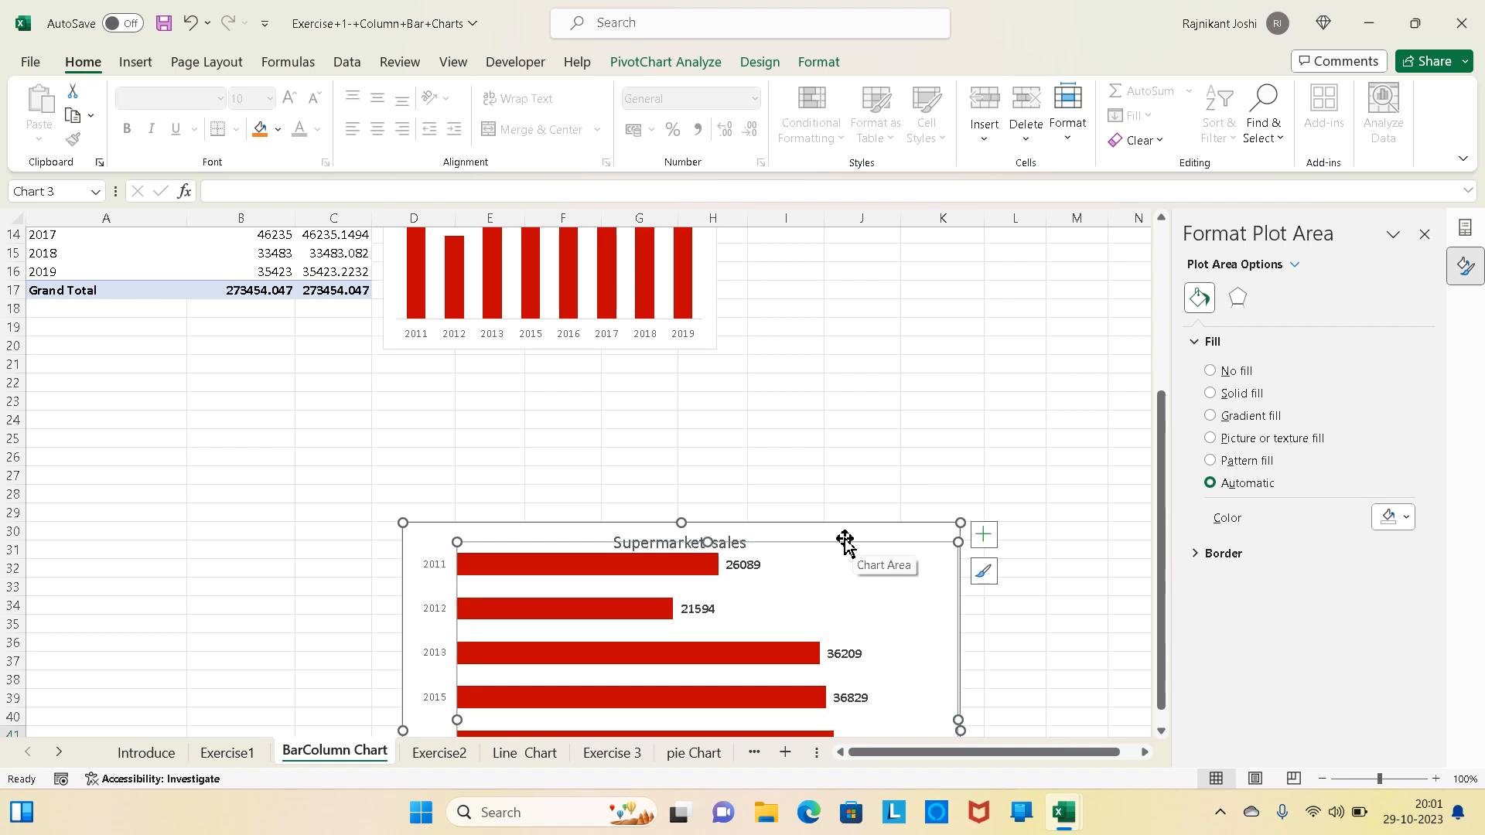
key(ctrl+z)
click(841, 544)
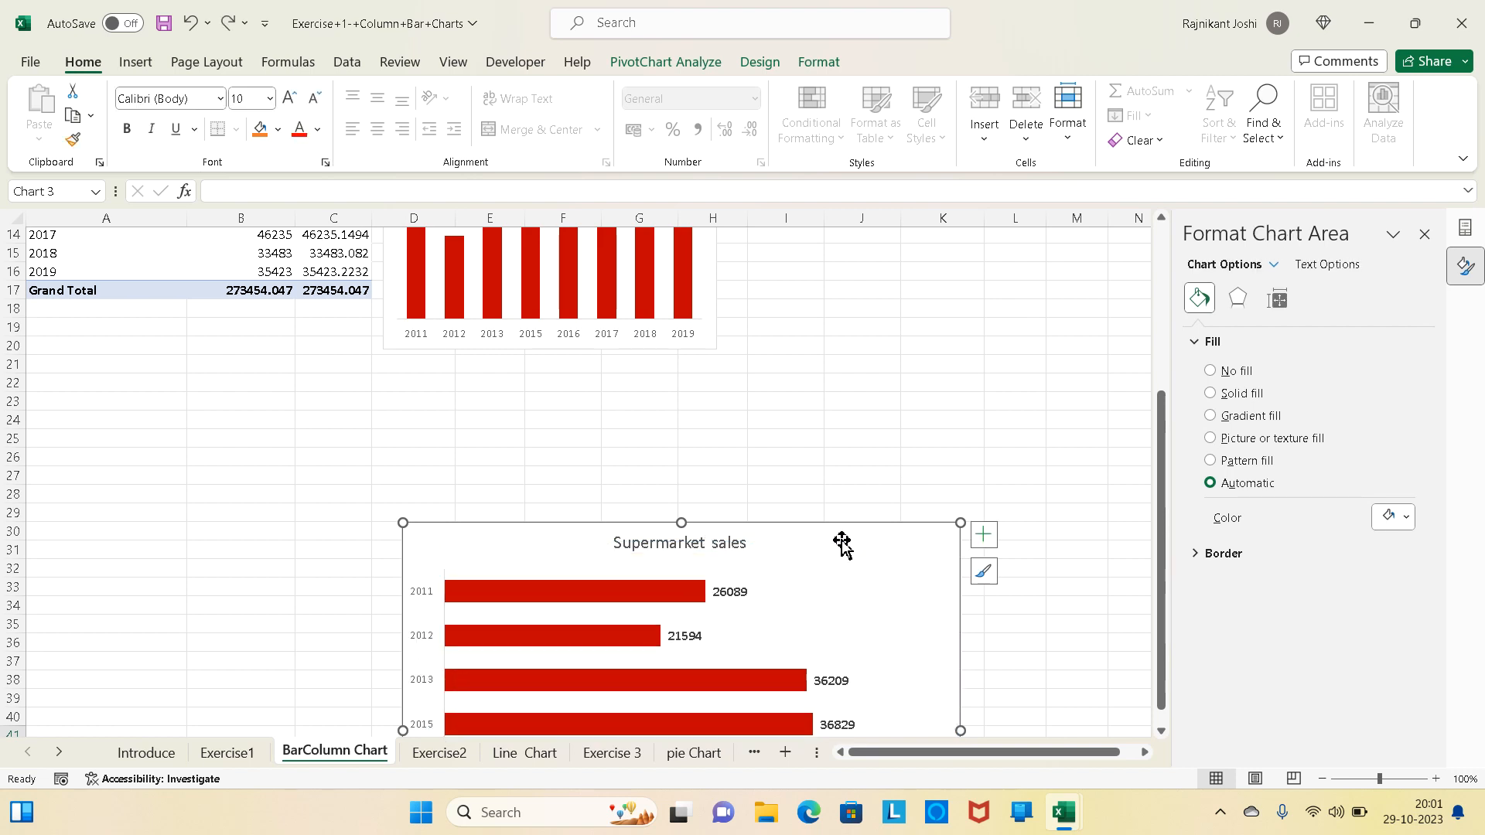
key(Delete)
scroll(869, 407, up, 5)
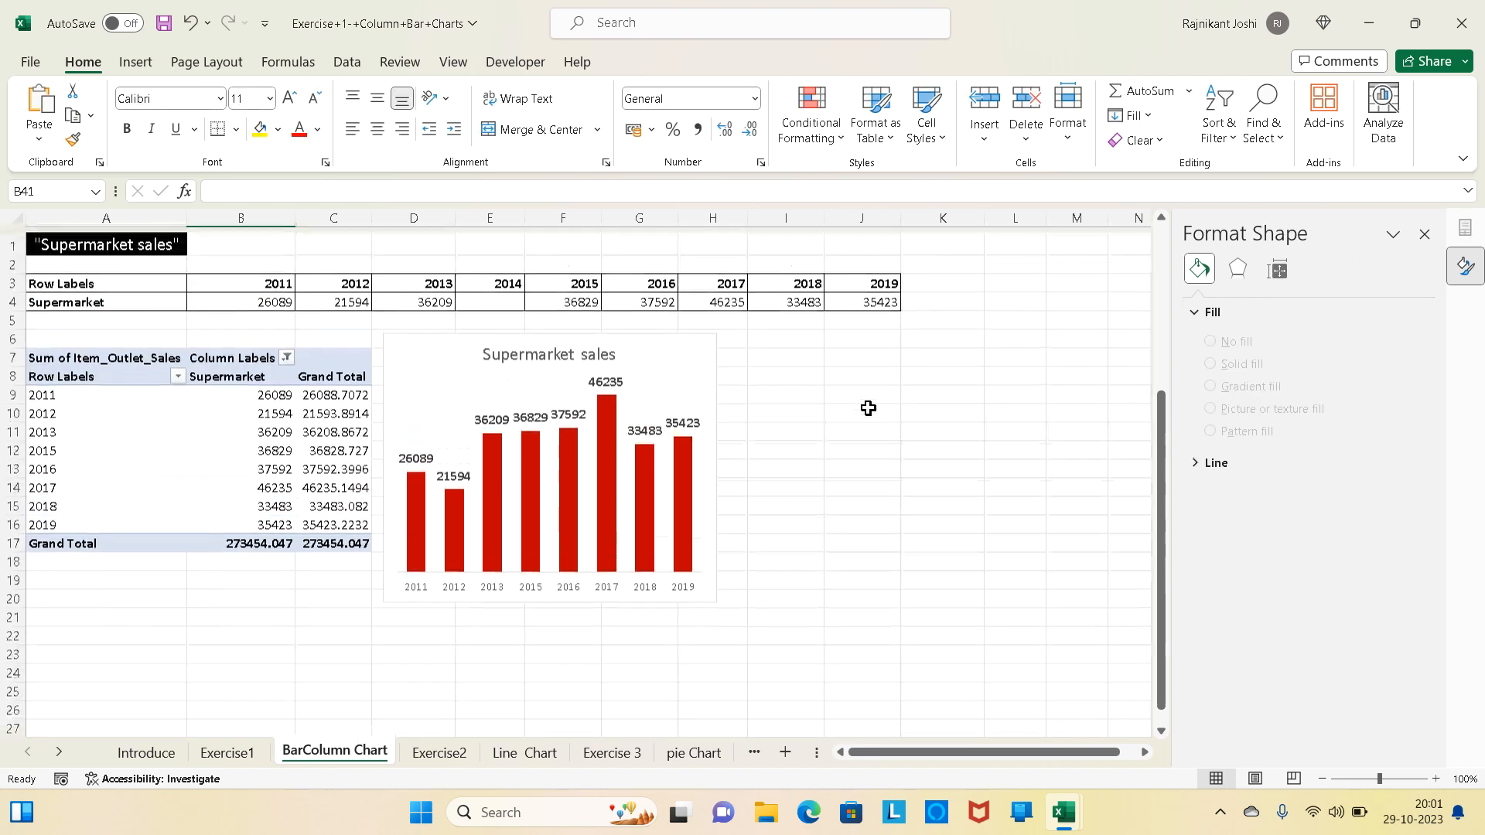
click(778, 338)
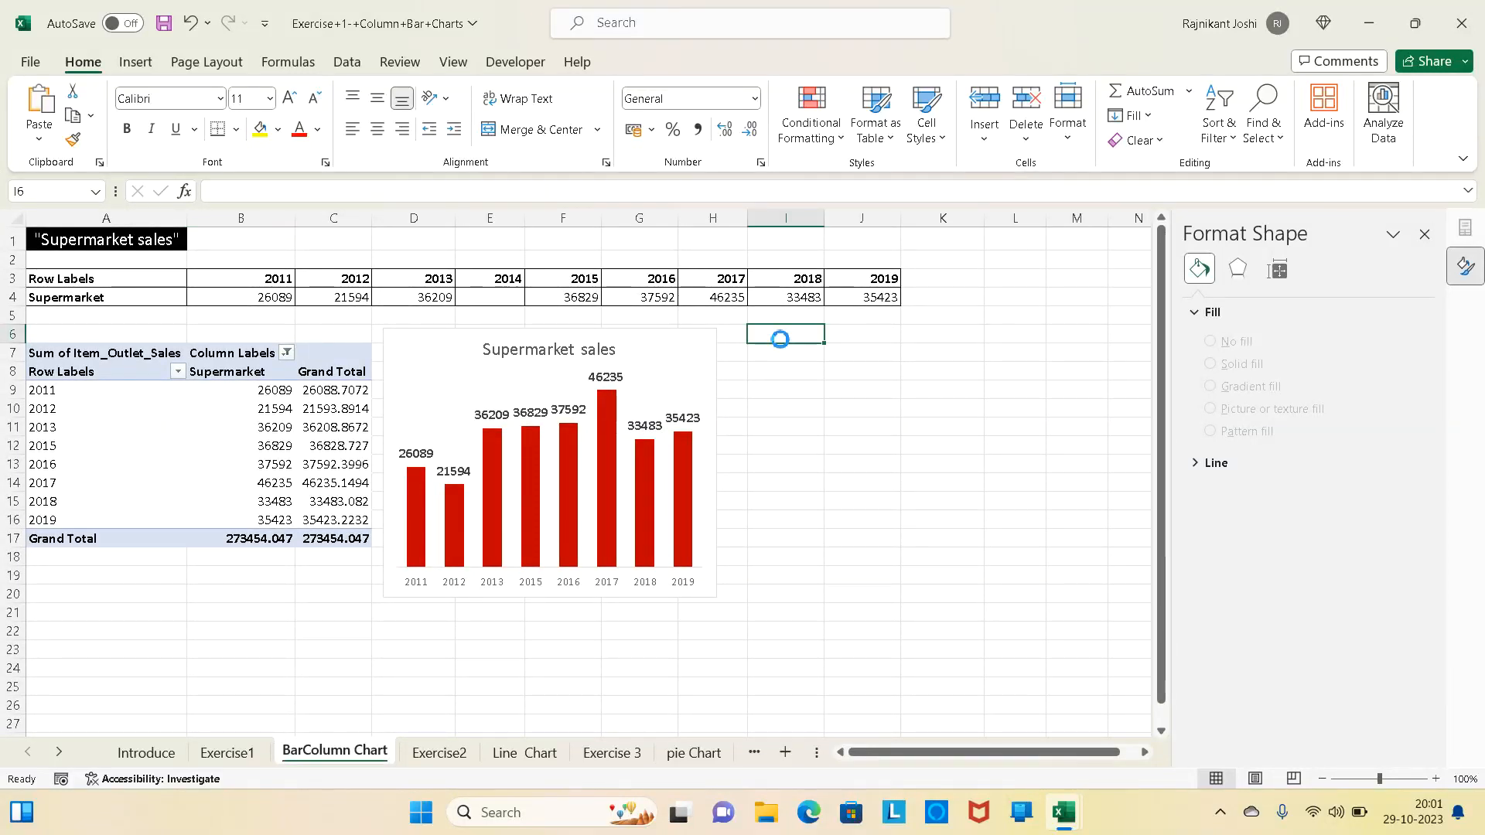
key(ctrl+v)
- Enlarge the pasted bar chart to about the column chart's size, spanning roughly columns I to M and rows 6 to 20
drag(748, 325, 778, 340)
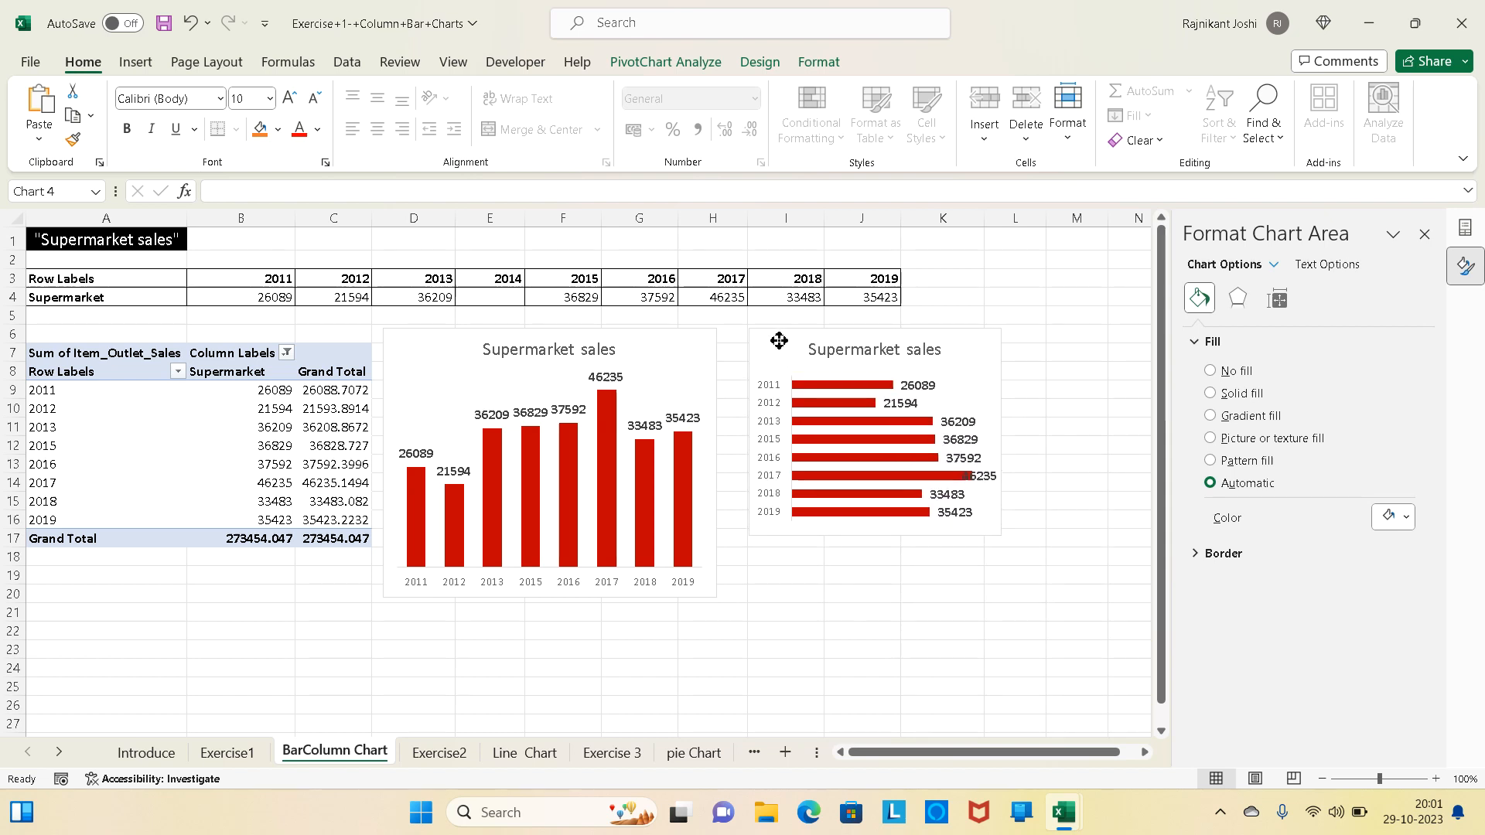
click(778, 342)
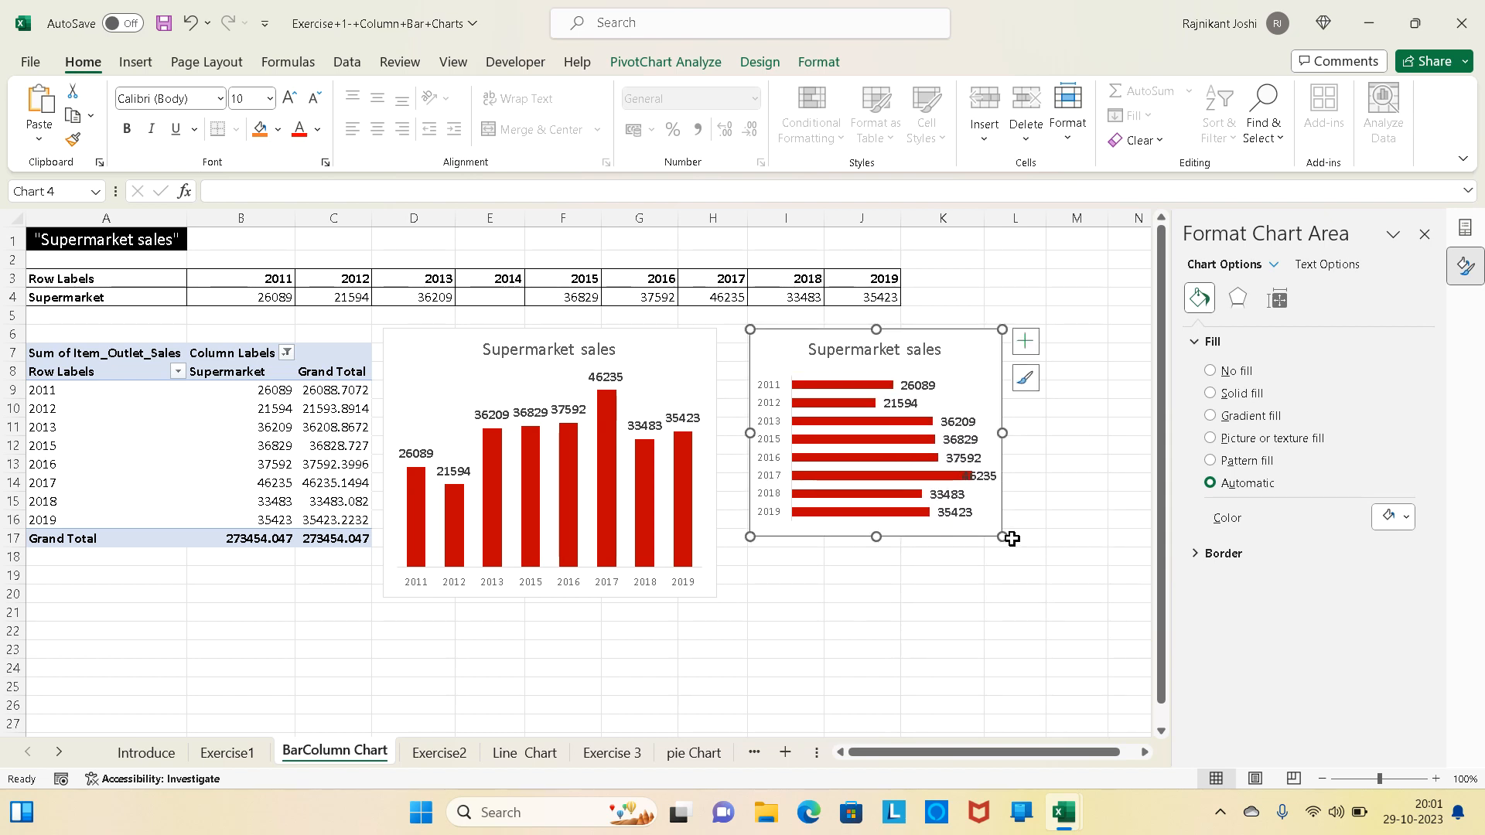
drag(1002, 536, 1107, 606)
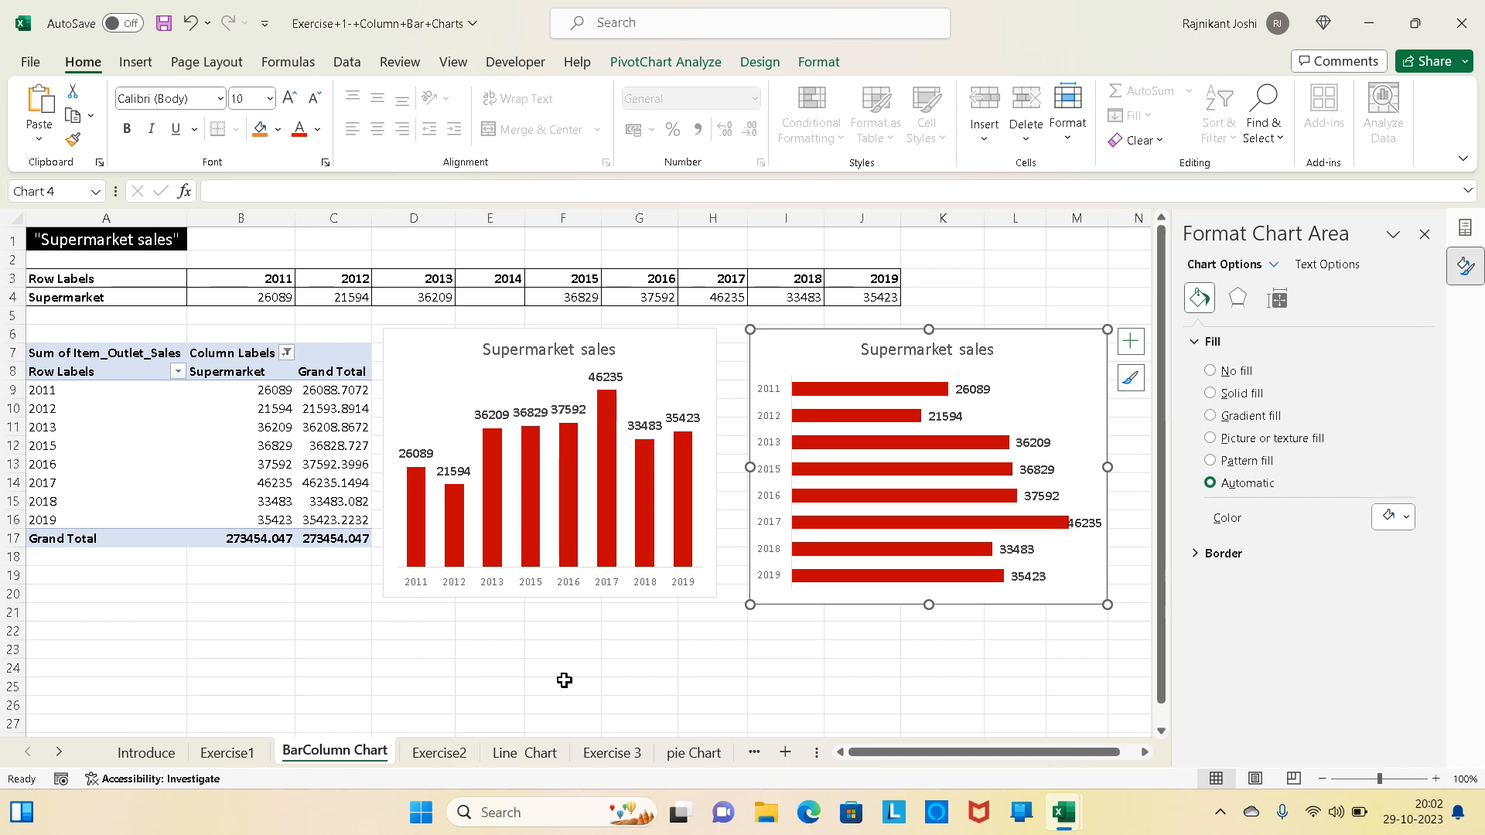
- Start a screen snip of the worksheet showing the two Supermarket sales charts
key(super+shift+s)
click(563, 679)
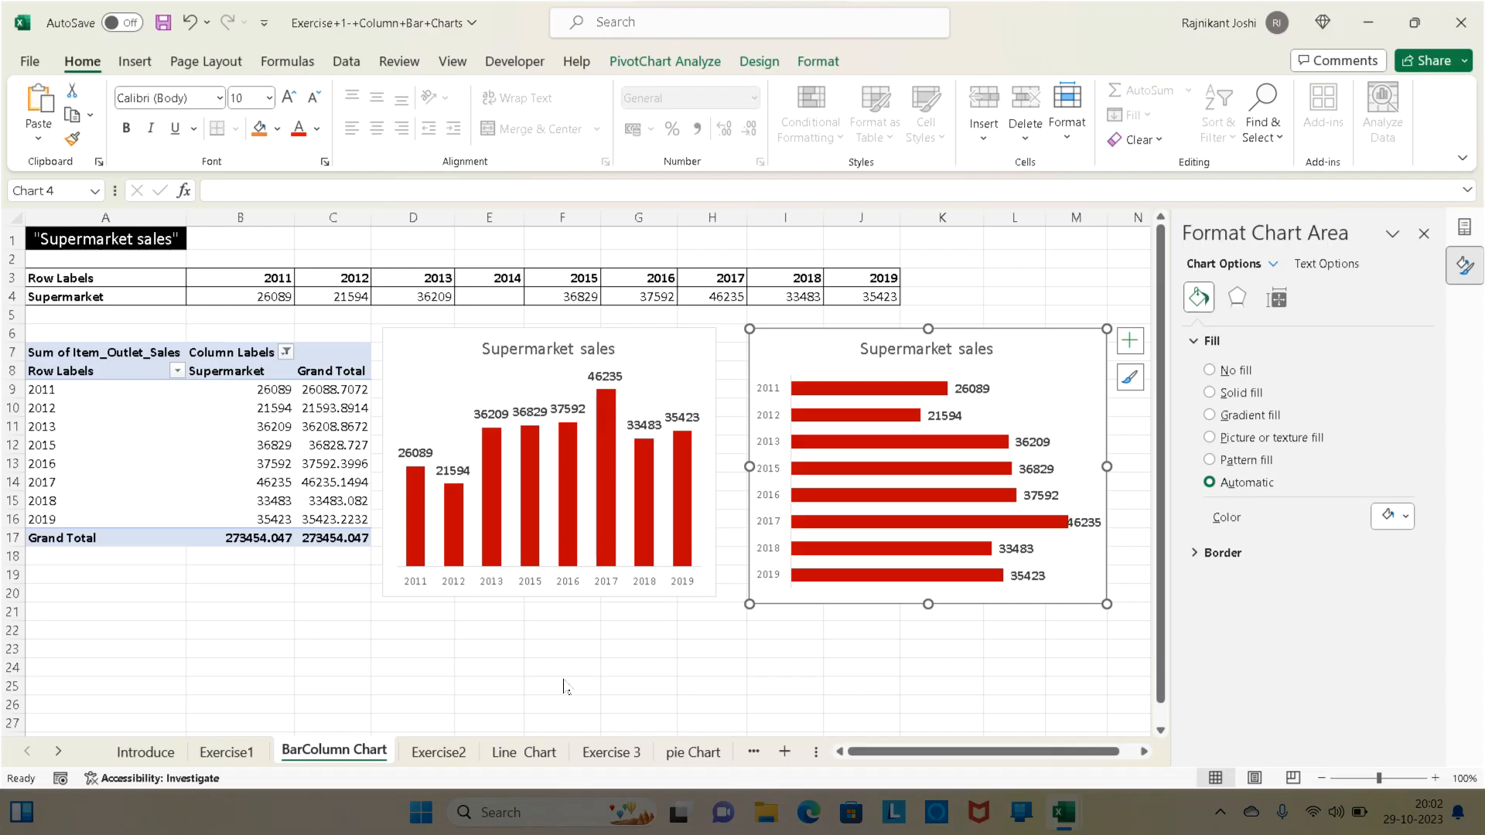